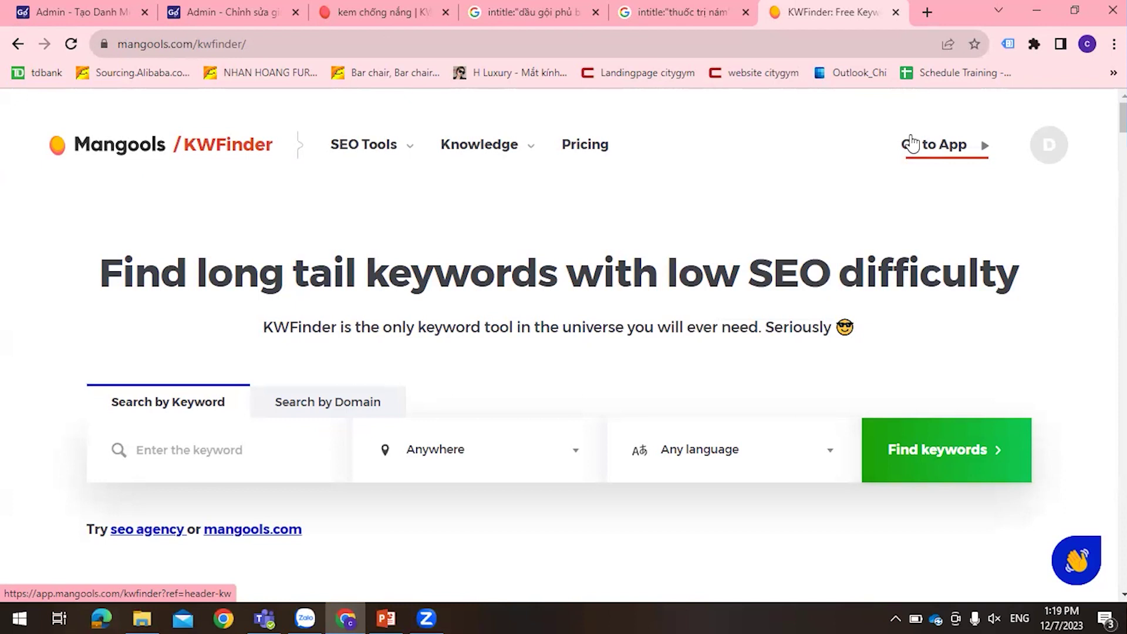
{"action": "scroll", "coordinate": [910, 143], "scroll_direction": "down", "scroll_amount": 7}
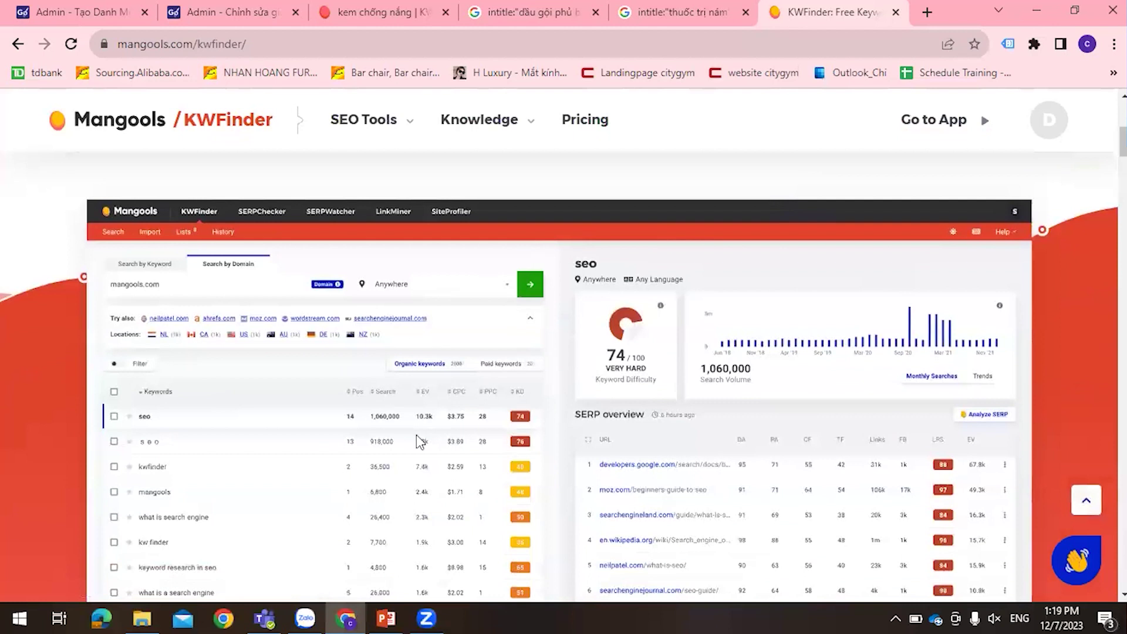
{"action": "scroll", "coordinate": [419, 441], "scroll_direction": "down", "scroll_amount": 1}
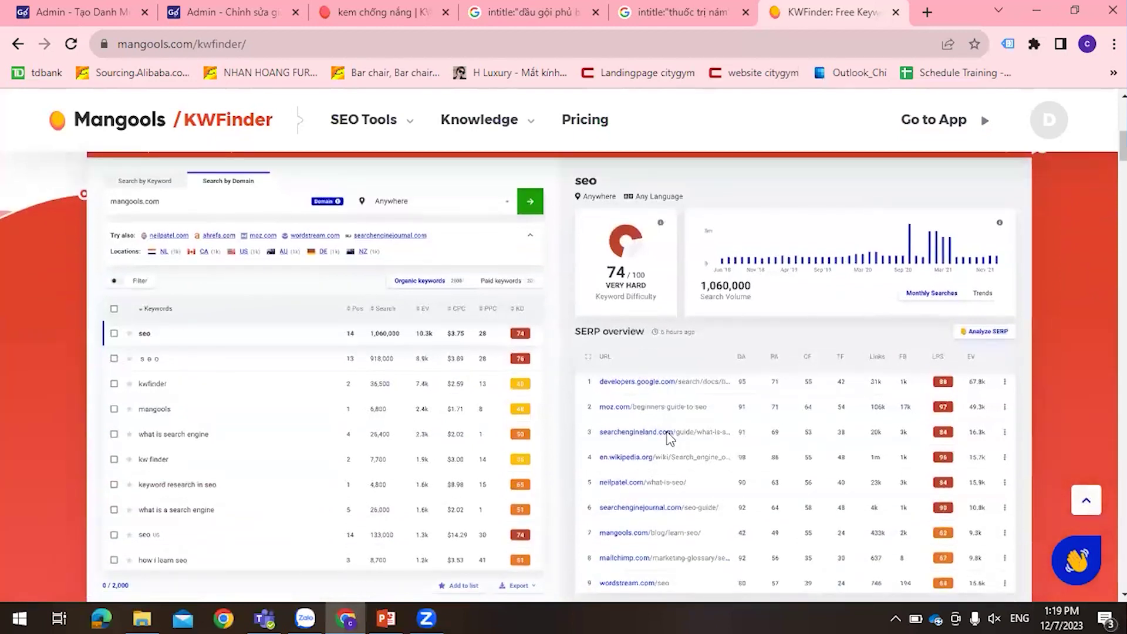
{"action": "scroll", "coordinate": [666, 431], "scroll_direction": "down", "scroll_amount": 4}
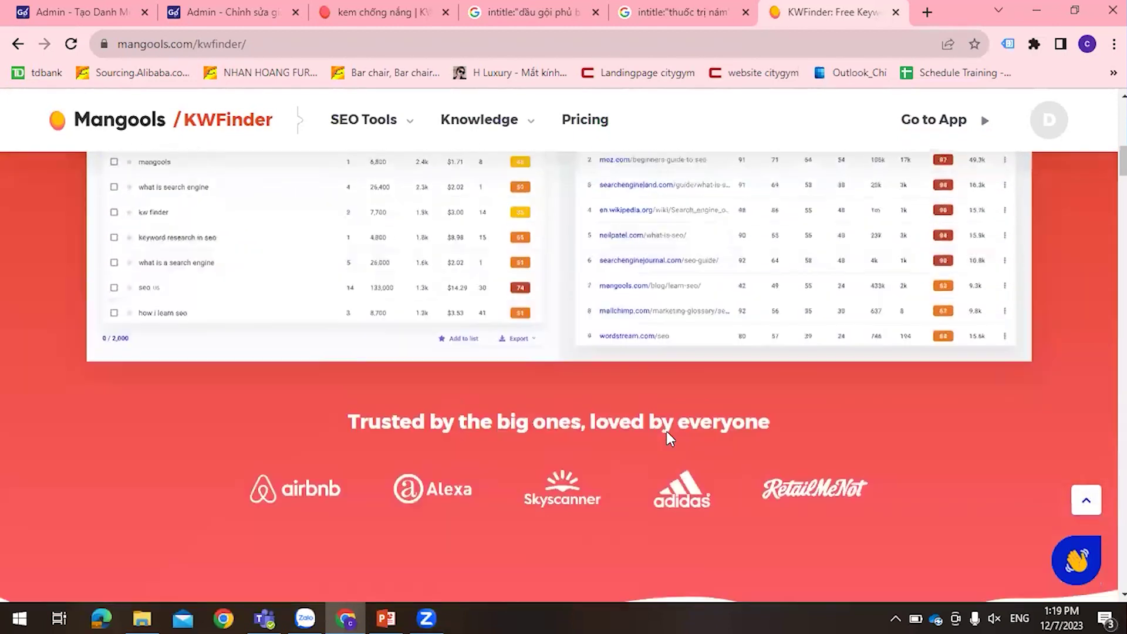
{"action": "scroll", "coordinate": [667, 431], "scroll_direction": "up", "scroll_amount": 10}
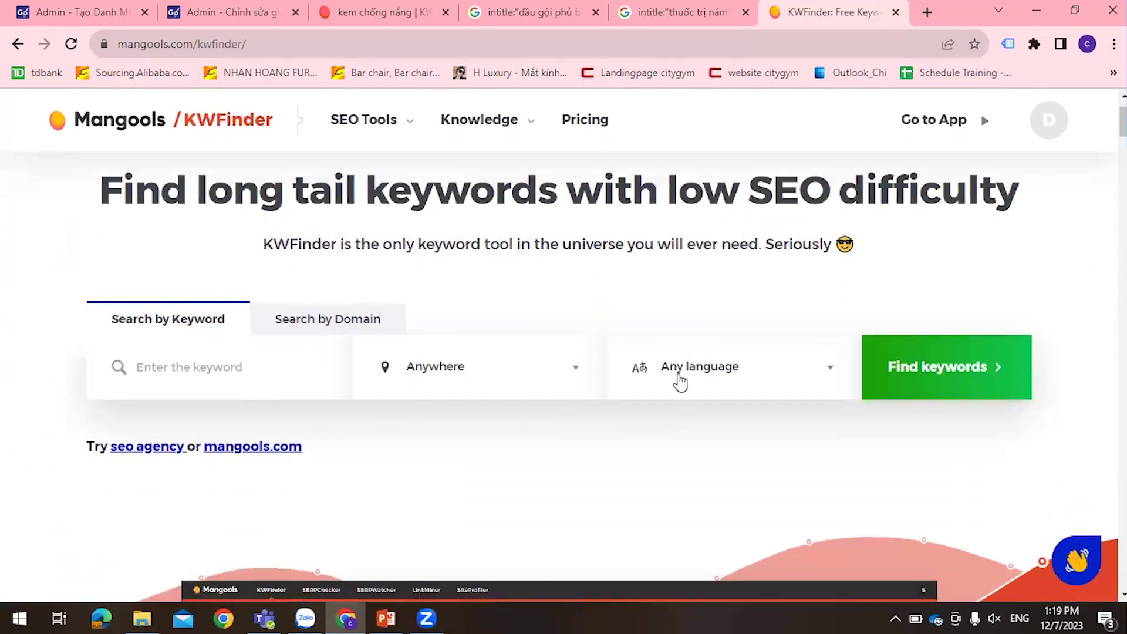
Set the keyword search location to Vietnam and open the language selection.
{"action": "left_click", "coordinate": [509, 370]}
{"action": "scroll", "coordinate": [456, 472], "scroll_direction": "down", "scroll_amount": 1}
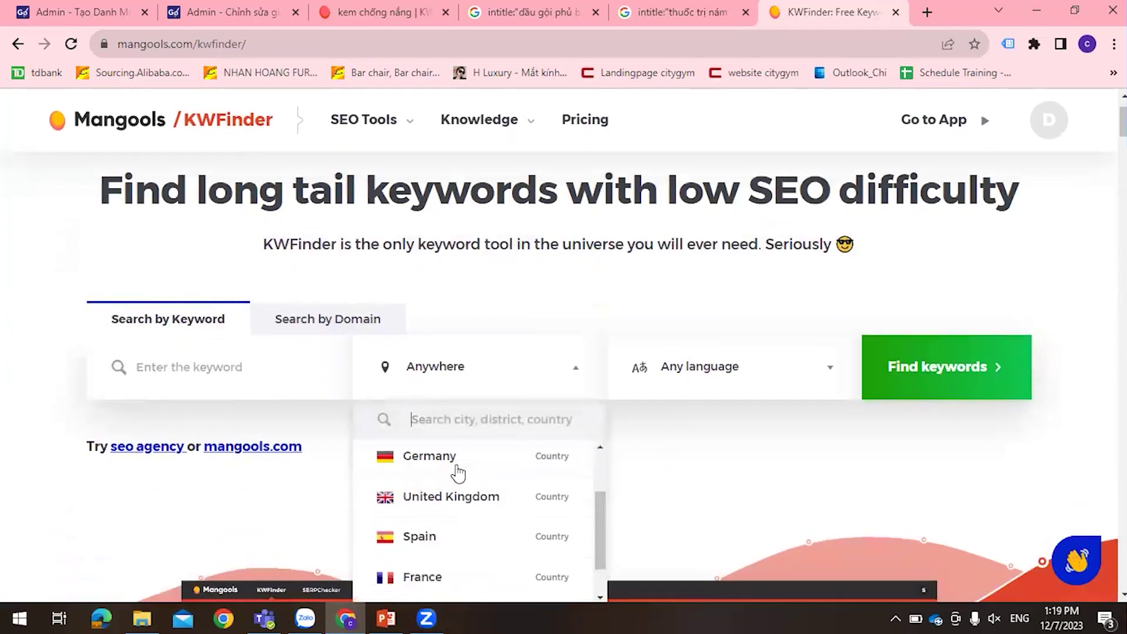
{"action": "scroll", "coordinate": [457, 471], "scroll_direction": "down", "scroll_amount": 1}
{"action": "left_click", "coordinate": [449, 409]}
{"action": "type", "text": "v"}
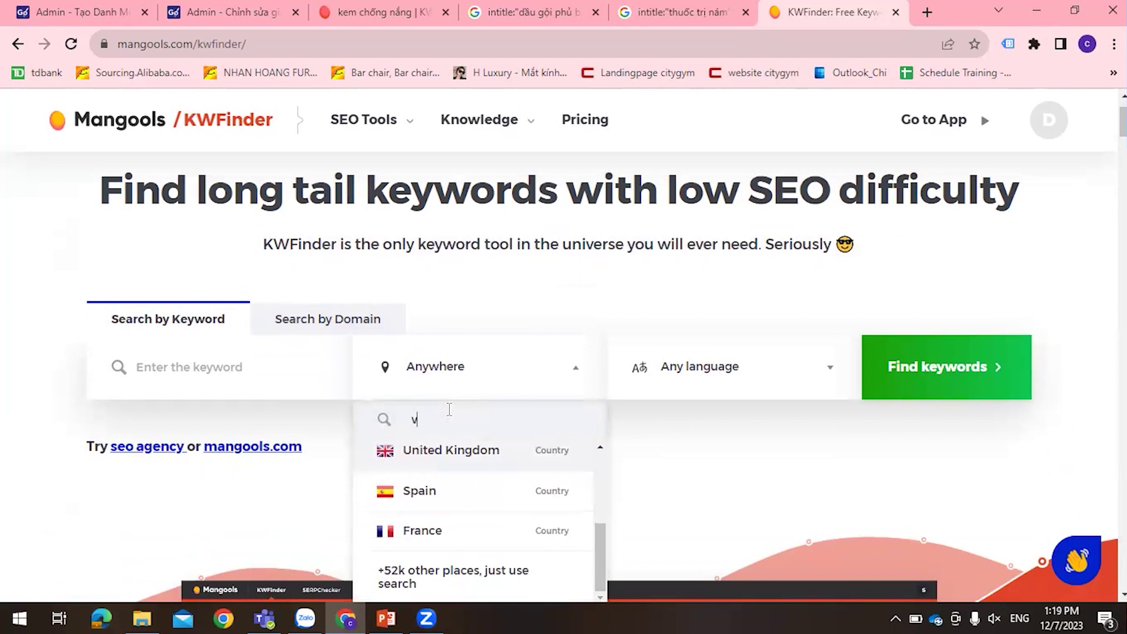
{"action": "type", "text": "ietnam"}
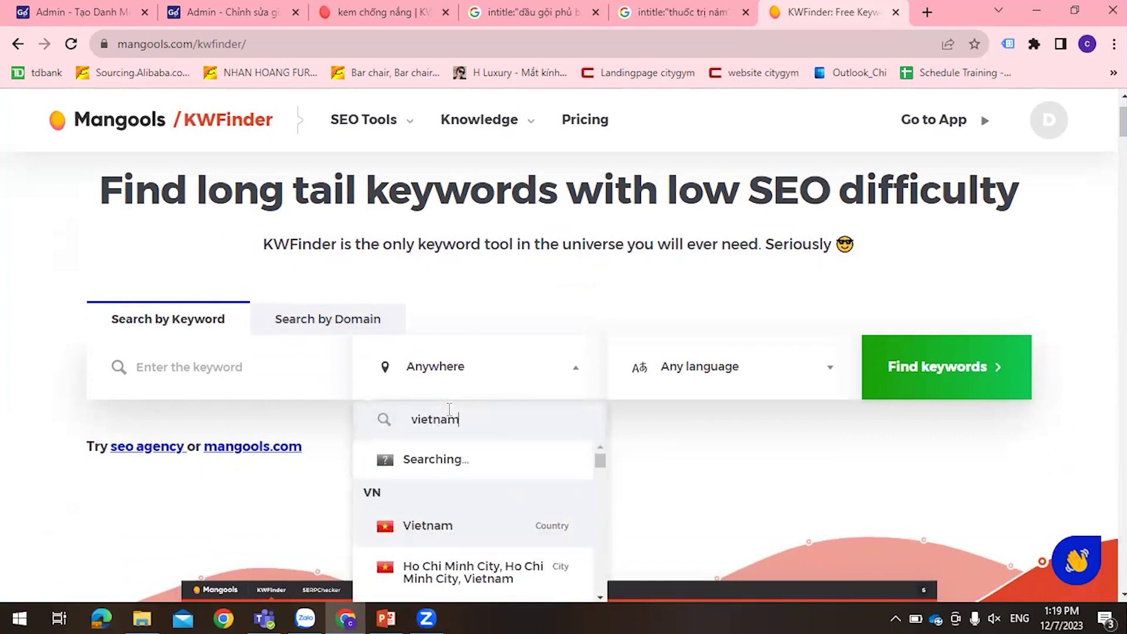
{"action": "left_click", "coordinate": [451, 493]}
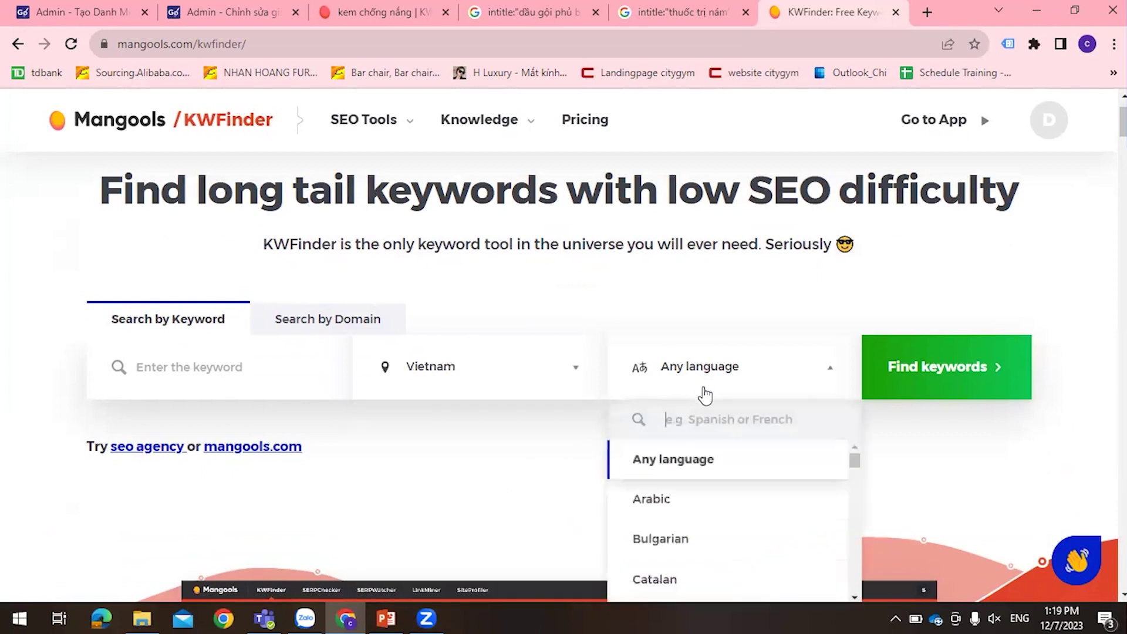
{"action": "left_click", "coordinate": [703, 385]}
{"action": "type", "text": "tiếng vi"}
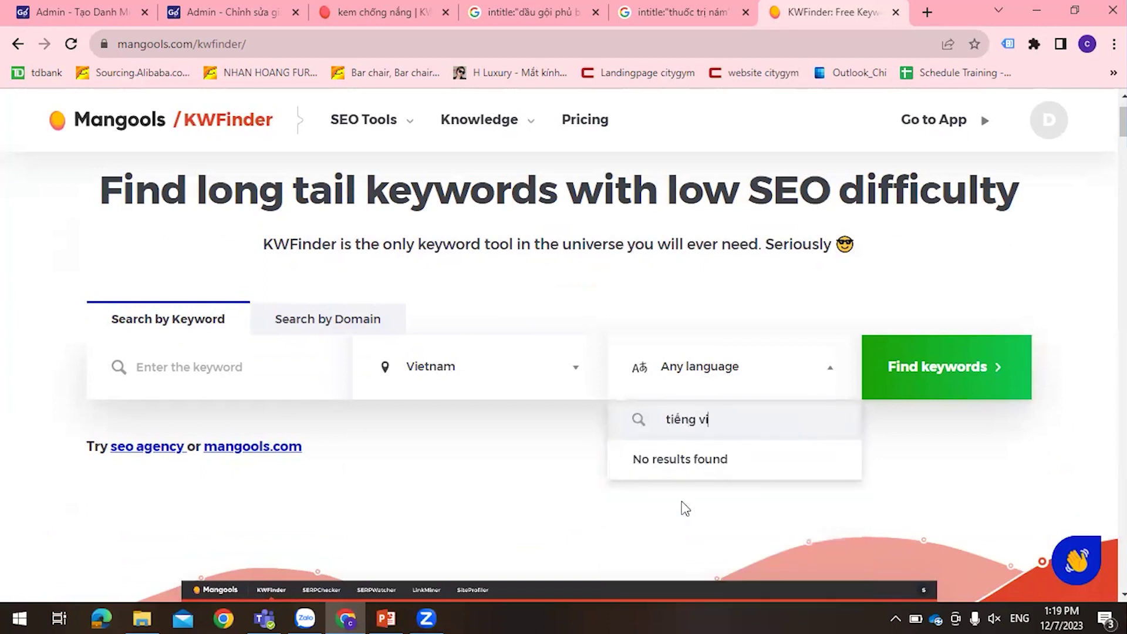
{"action": "type", "text": "ệ"}
{"action": "key", "text": "BackSpace"}
{"action": "key", "text": "BackSpace"}
{"action": "key", "text": "BackSpace"}
{"action": "key", "text": "BackSpace"}
{"action": "key", "text": "BackSpace"}
{"action": "key", "text": "BackSpace"}
{"action": "key", "text": "BackSpace"}
{"action": "key", "text": "BackSpace"}
{"action": "key", "text": "BackSpace"}
Set the search language to Vietnamese and find keywords for "Thủy sản".
{"action": "type", "text": "Vi"}
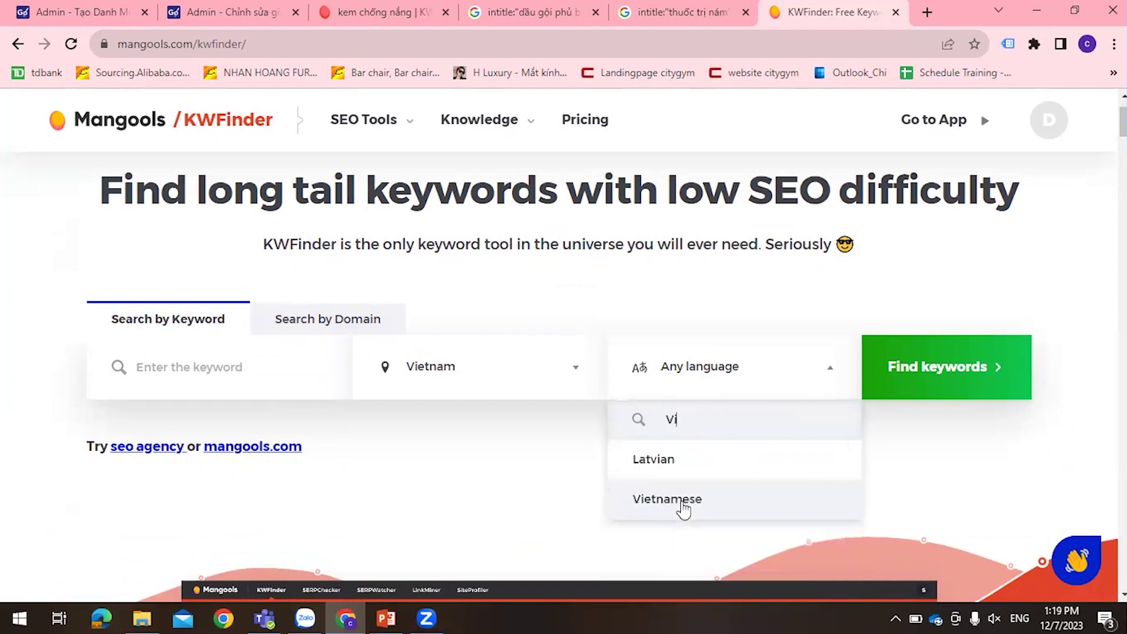
{"action": "left_click", "coordinate": [682, 509]}
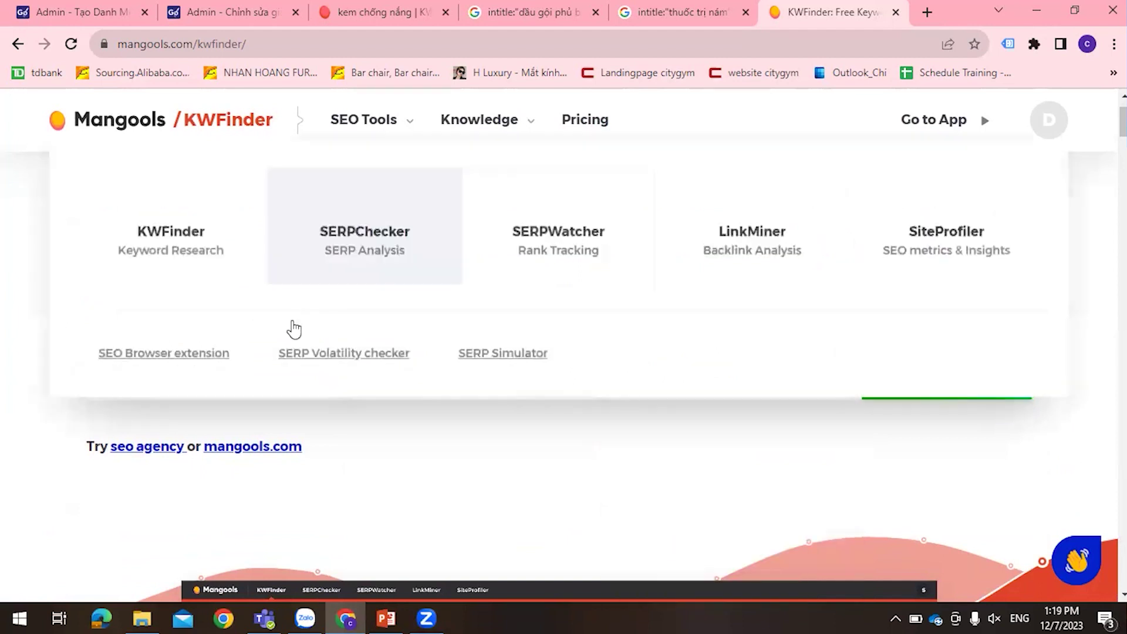
{"action": "left_click", "coordinate": [285, 384]}
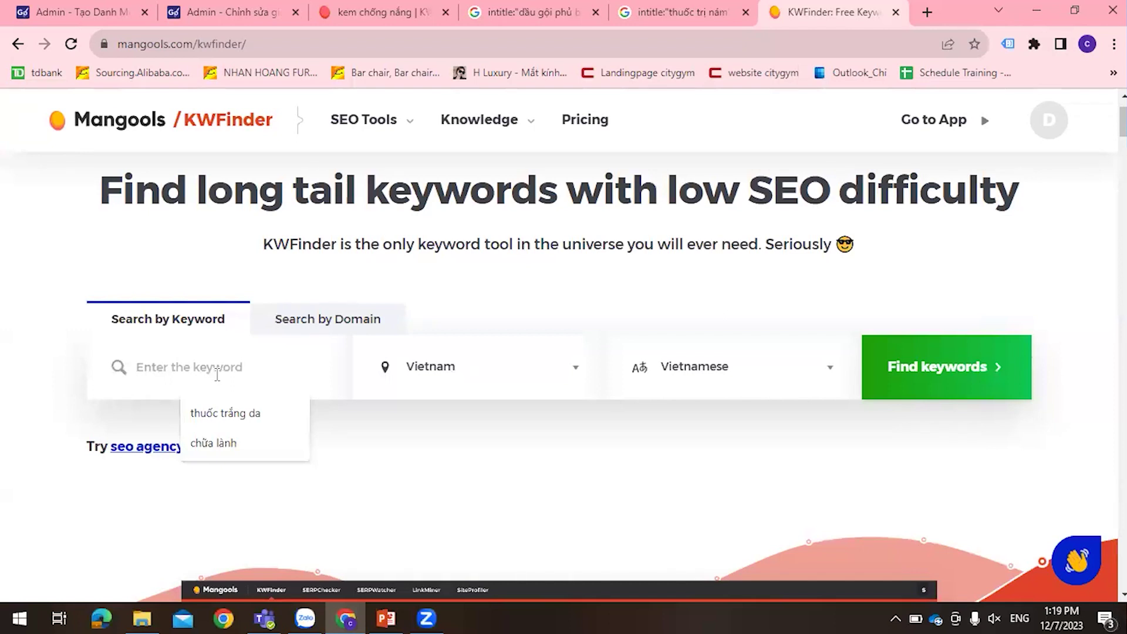
{"action": "type", "text": "Thủy sa"}
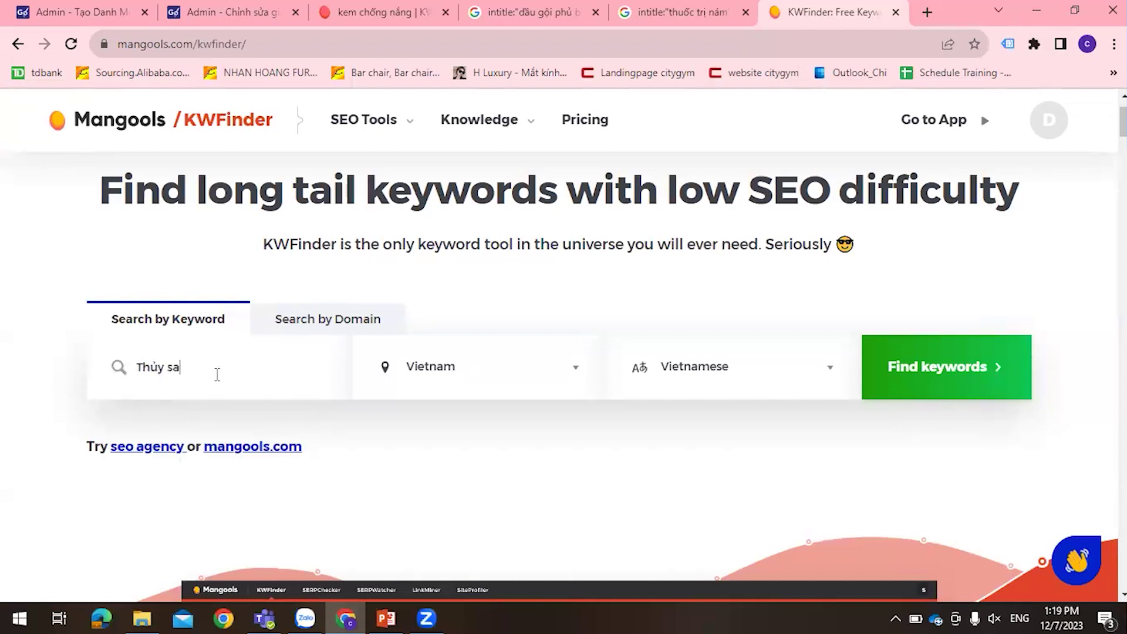
{"action": "left_click", "coordinate": [941, 385]}
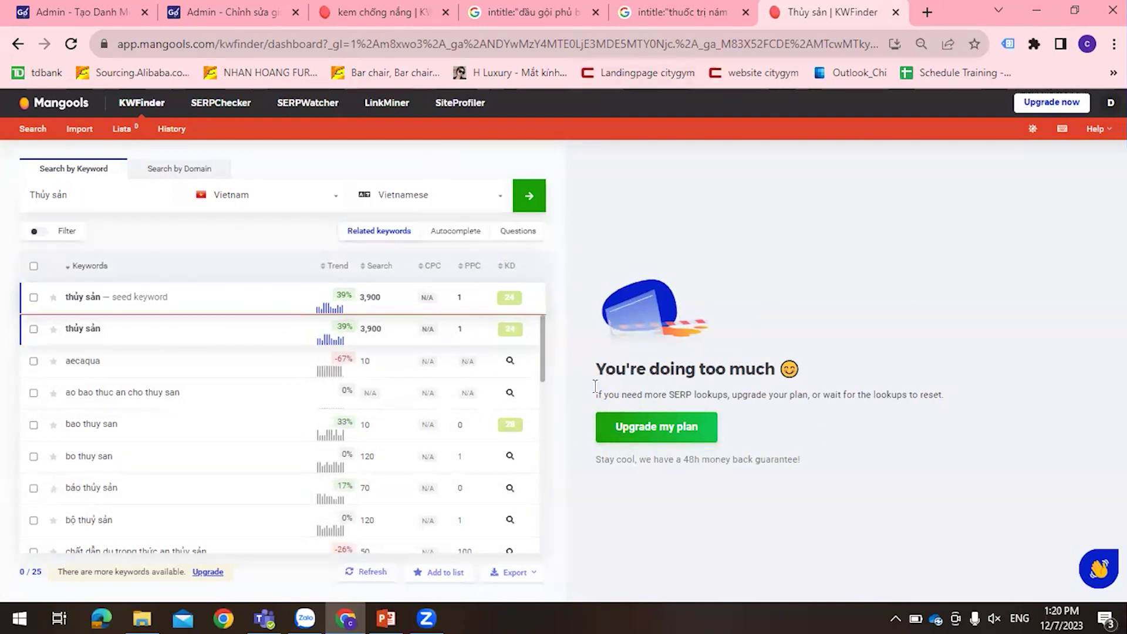
Switch to the "kem chống nắng" results and view the details of "heliocare pigment", returning to those of "kem chống nắng".
{"action": "left_click", "coordinate": [399, 17]}
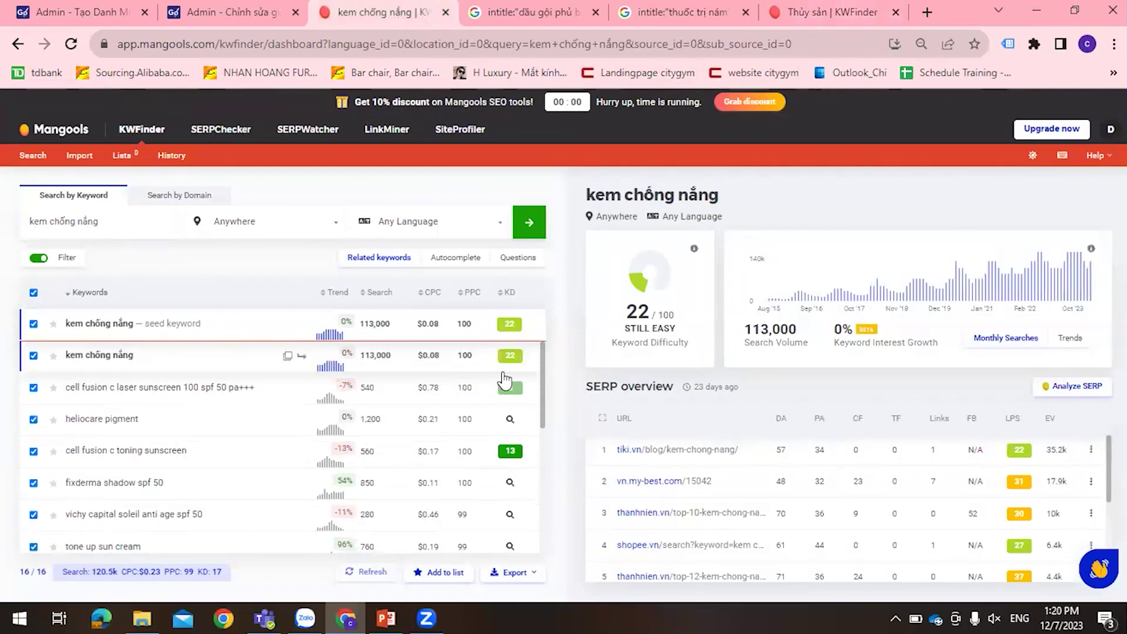
{"action": "scroll", "coordinate": [514, 405], "scroll_direction": "down", "scroll_amount": 2}
{"action": "scroll", "coordinate": [521, 429], "scroll_direction": "up", "scroll_amount": 2}
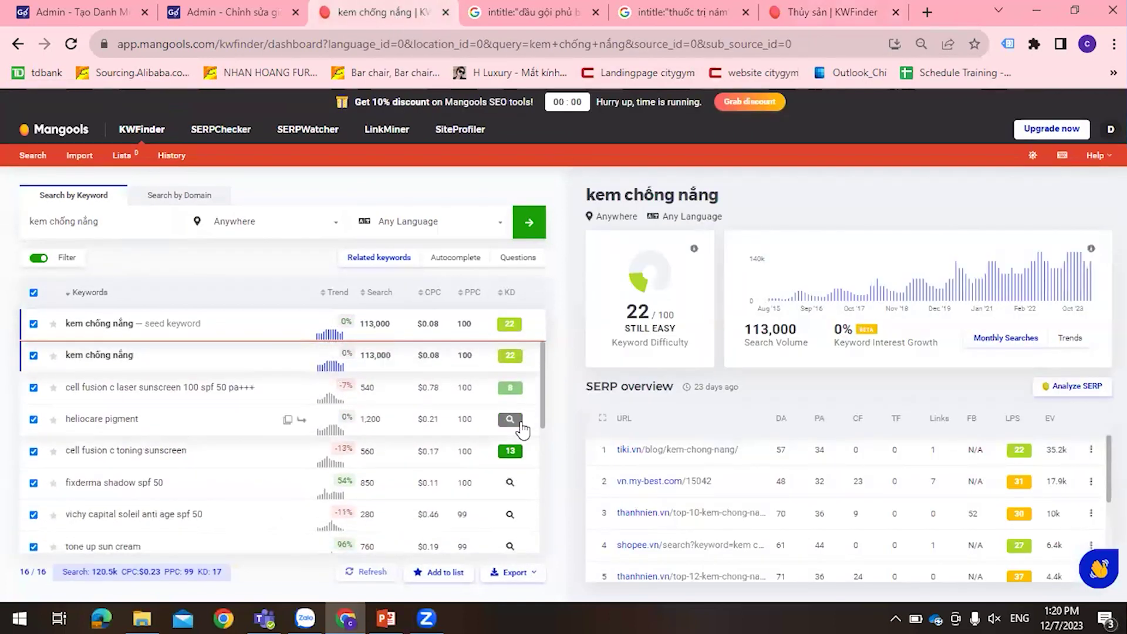
{"action": "left_click", "coordinate": [298, 423]}
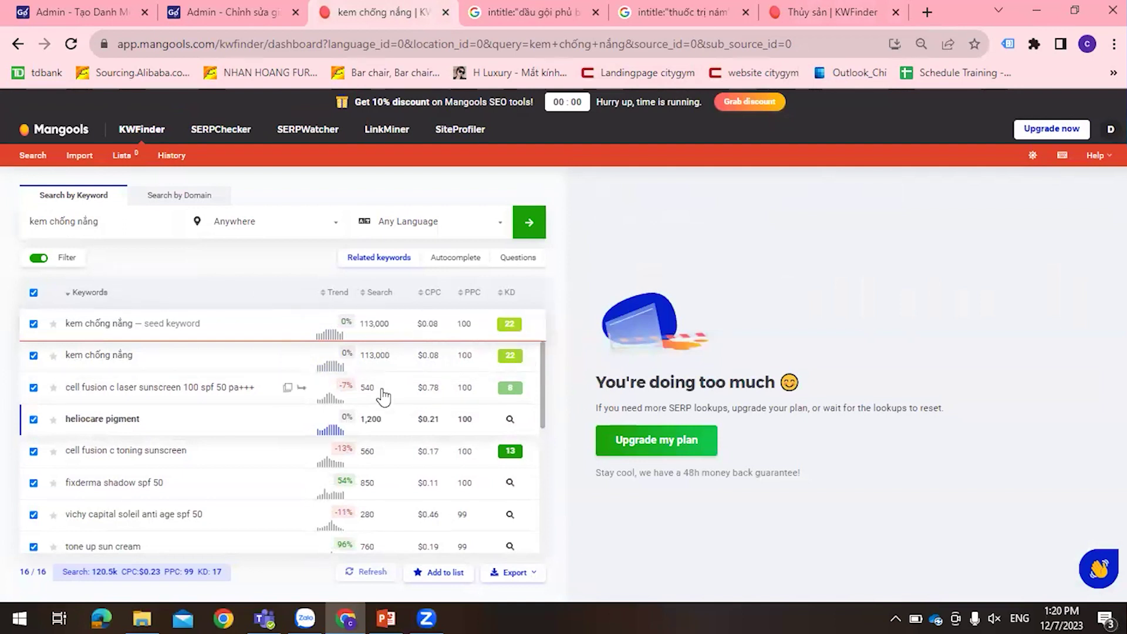
{"action": "left_click", "coordinate": [247, 364]}
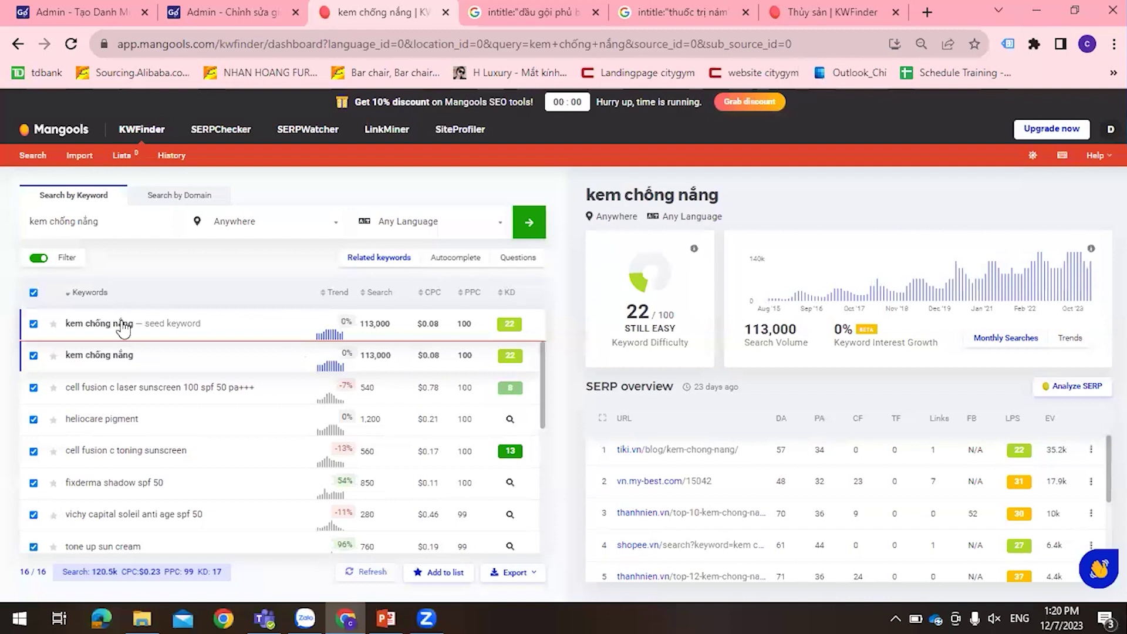
Examine the related keywords for "kem chống nắng", comparing their trend percentages and search volumes through the whole list.
{"action": "scroll", "coordinate": [138, 456], "scroll_direction": "down", "scroll_amount": 3}
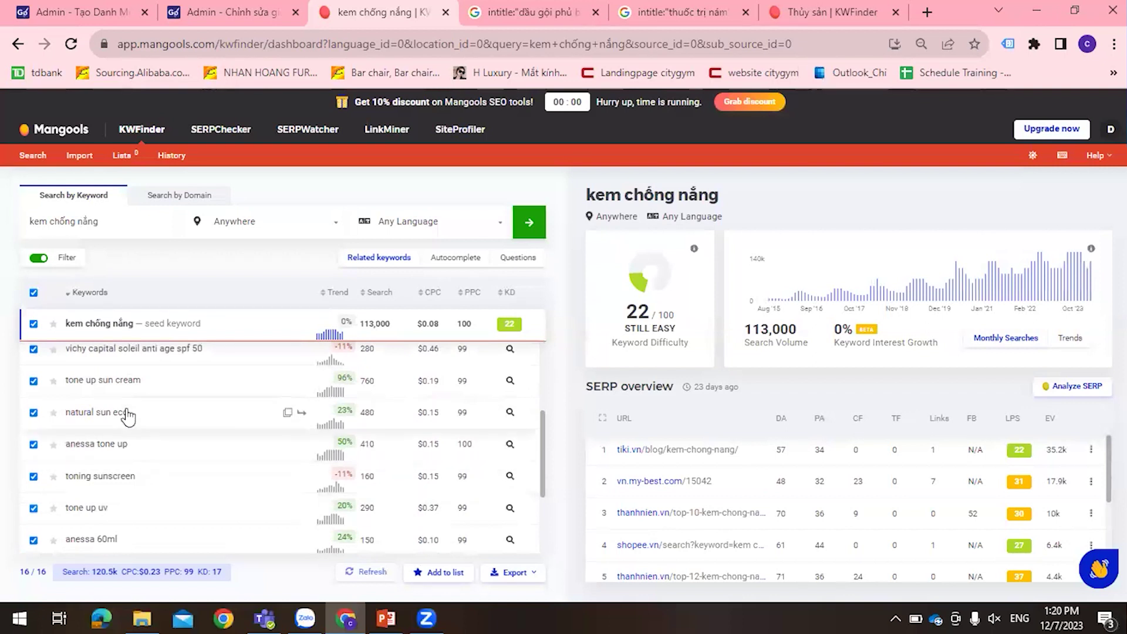
{"action": "scroll", "coordinate": [151, 469], "scroll_direction": "down", "scroll_amount": 2}
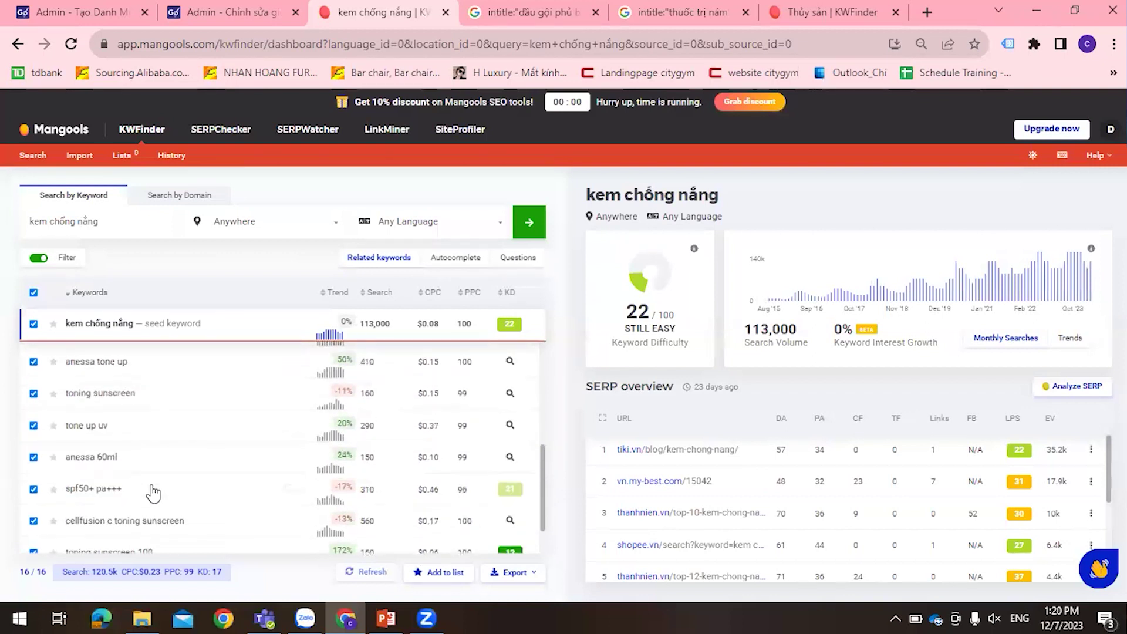
{"action": "scroll", "coordinate": [151, 494], "scroll_direction": "down", "scroll_amount": 2}
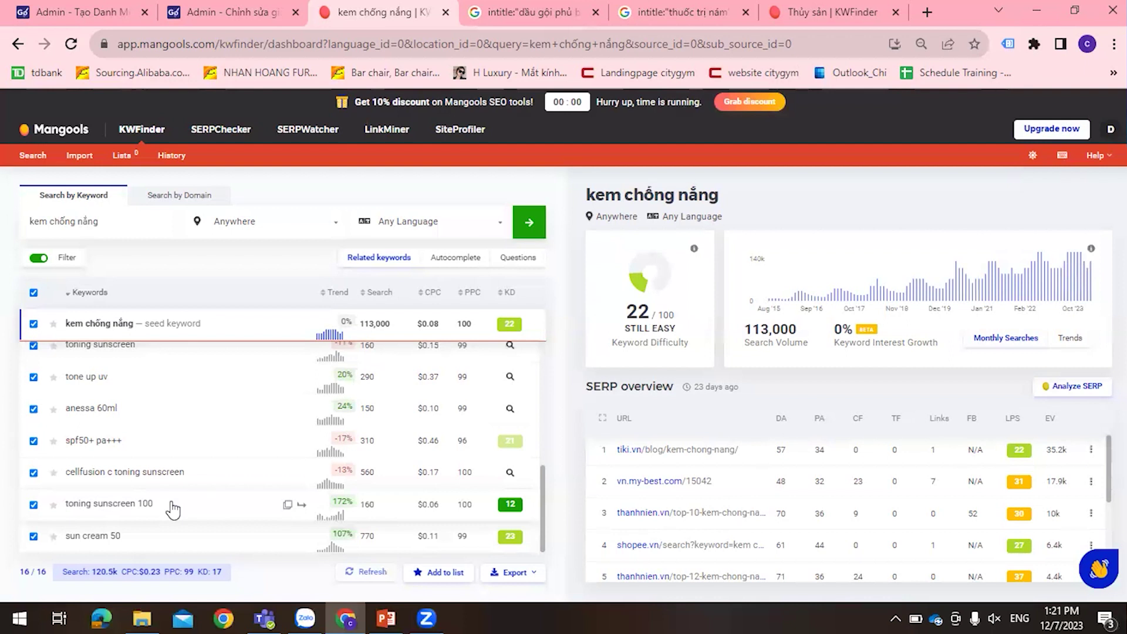
{"action": "scroll", "coordinate": [171, 509], "scroll_direction": "up", "scroll_amount": 5}
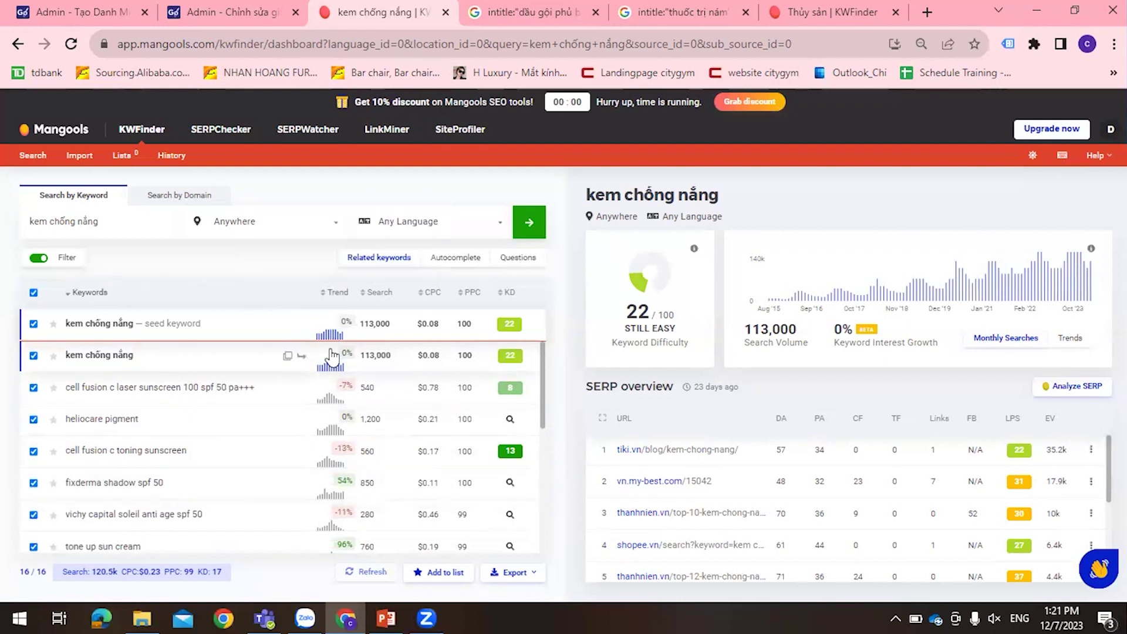
{"action": "scroll", "coordinate": [344, 467], "scroll_direction": "down", "scroll_amount": 3}
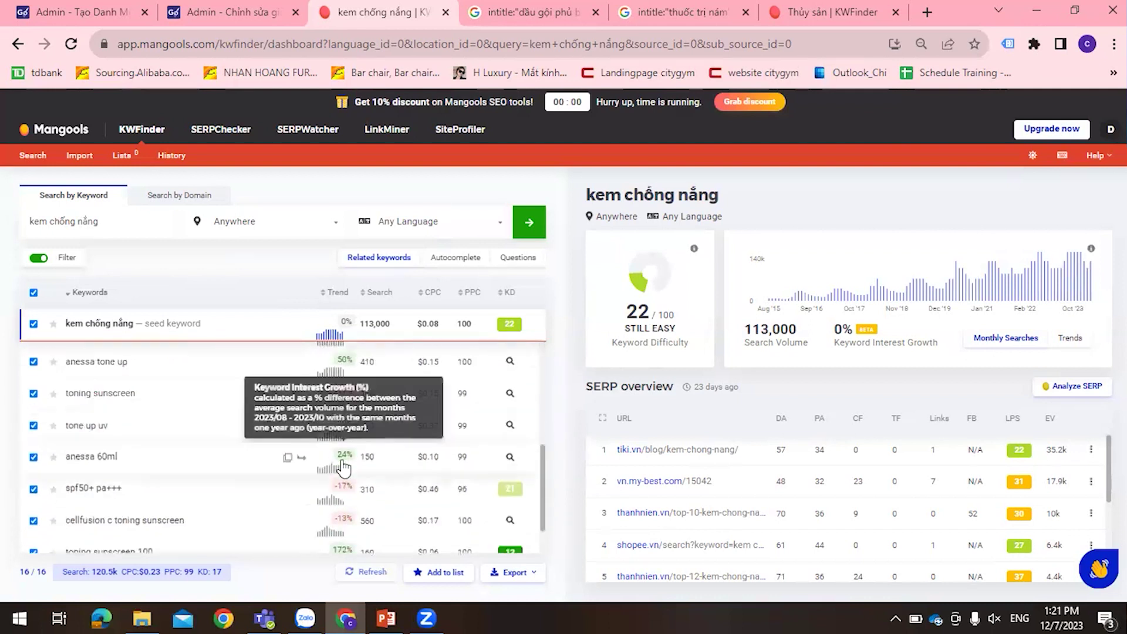
{"action": "mouse_move", "coordinate": [380, 298]}
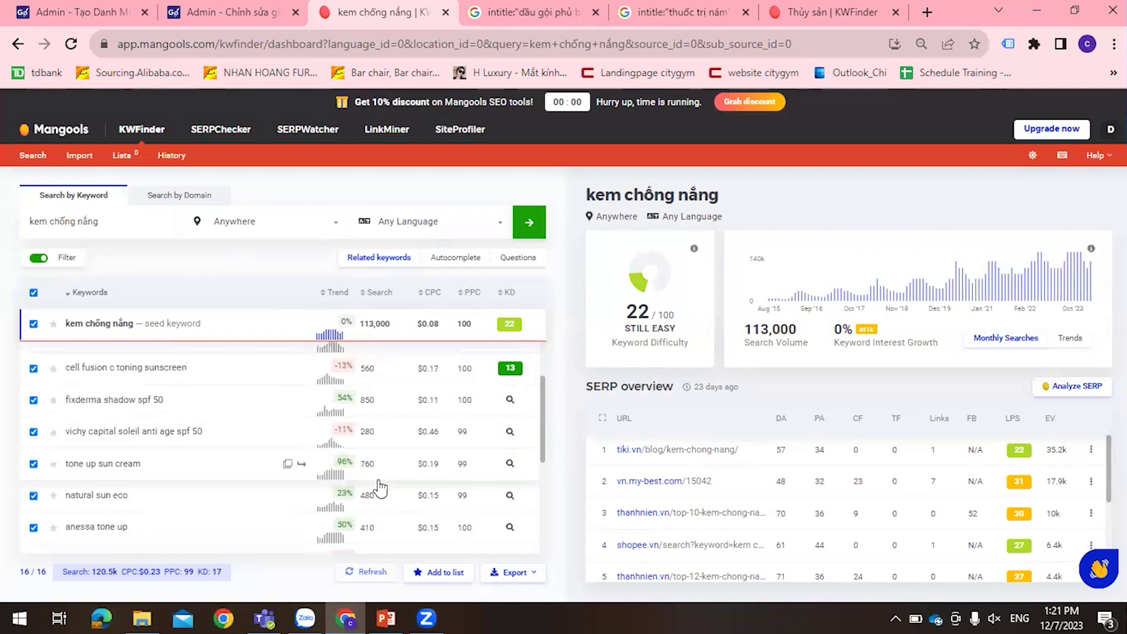
{"action": "scroll", "coordinate": [379, 501], "scroll_direction": "down", "scroll_amount": 3}
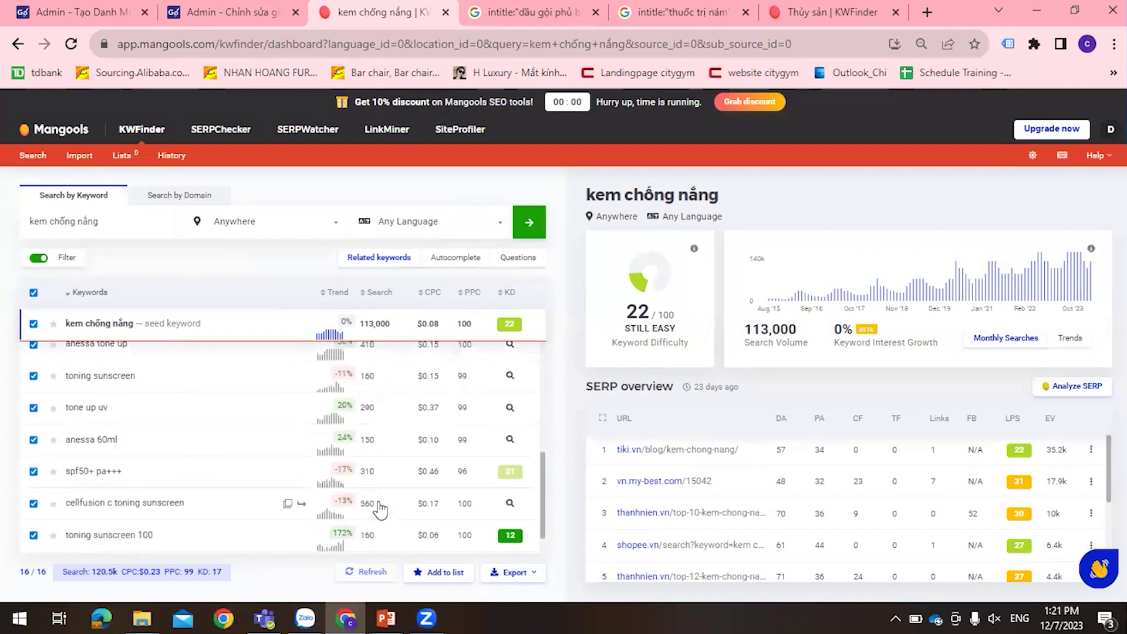
{"action": "scroll", "coordinate": [370, 434], "scroll_direction": "up", "scroll_amount": 3}
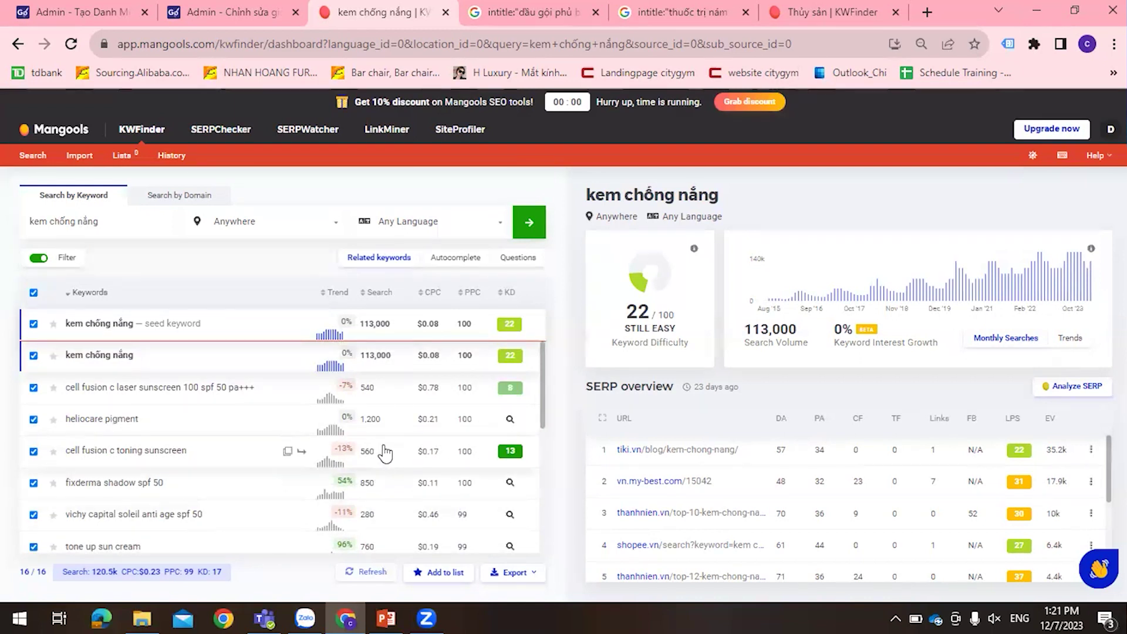
{"action": "scroll", "coordinate": [384, 453], "scroll_direction": "down", "scroll_amount": 5}
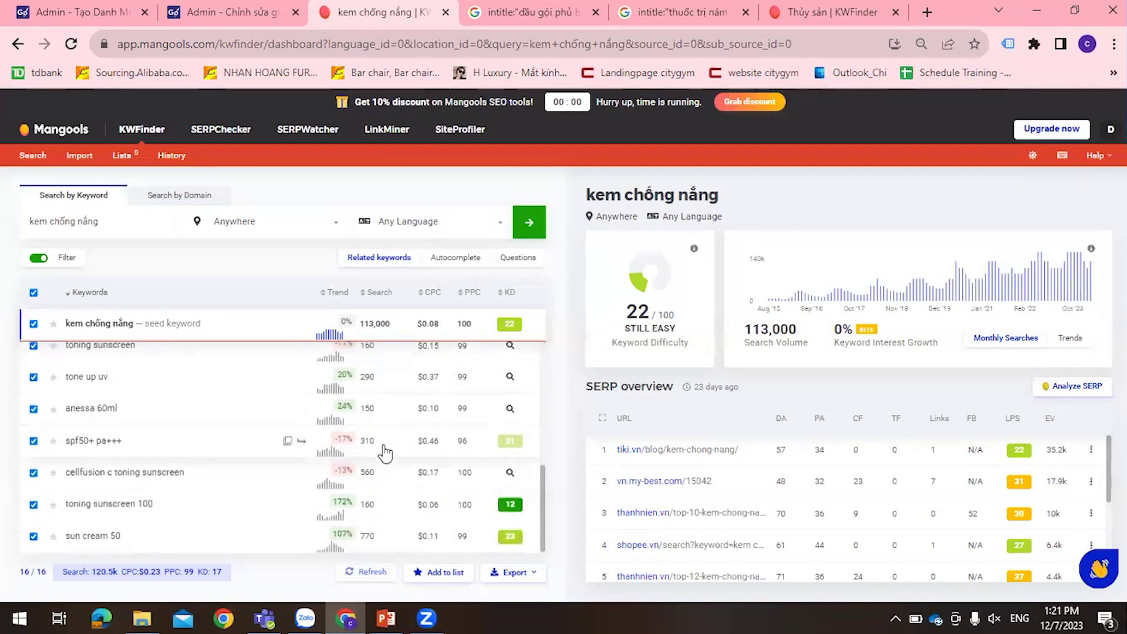
{"action": "scroll", "coordinate": [392, 376], "scroll_direction": "up", "scroll_amount": 1}
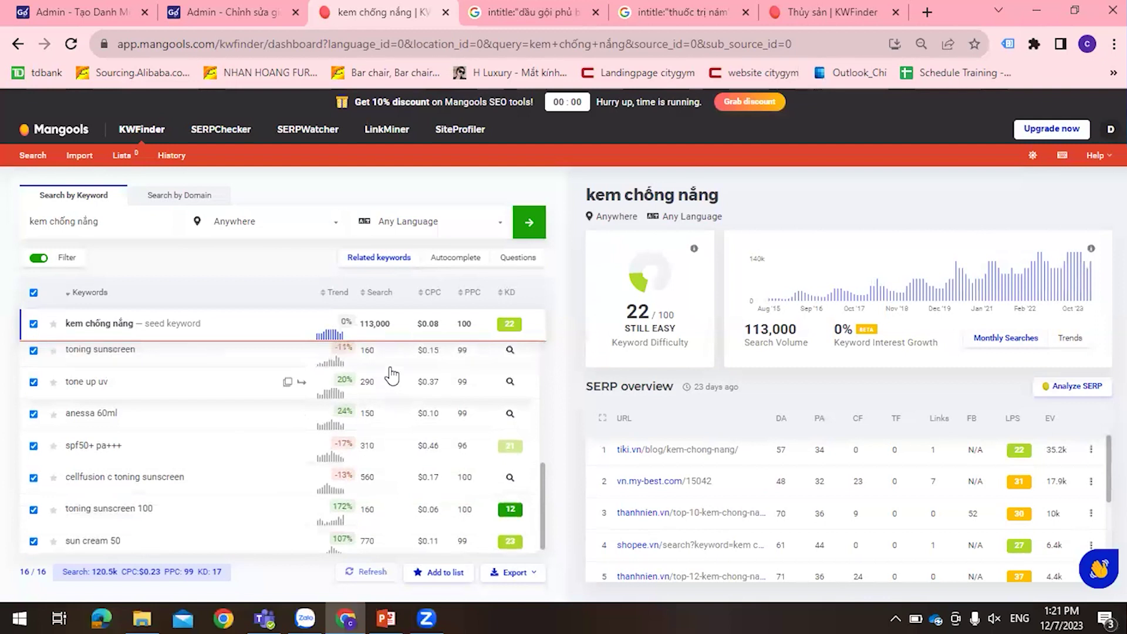
{"action": "scroll", "coordinate": [391, 376], "scroll_direction": "up", "scroll_amount": 5}
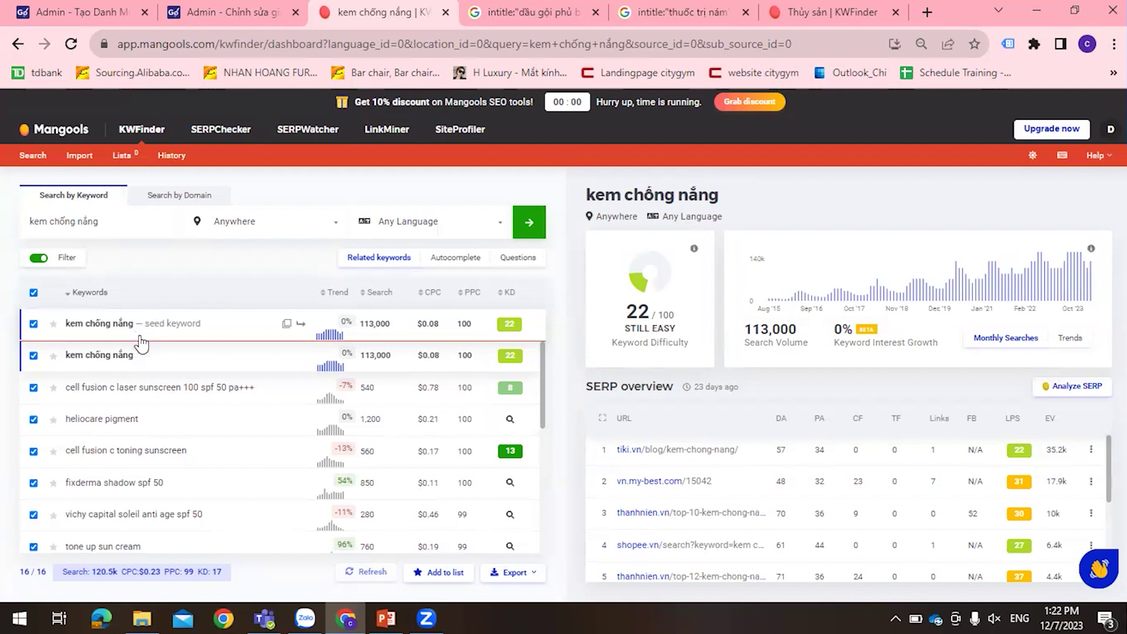
View the details of "cell fusion c laser sunscreen 100 spf 50 pa+++" and of "cell fusion c toning sunscreen".
{"action": "left_click", "coordinate": [221, 397]}
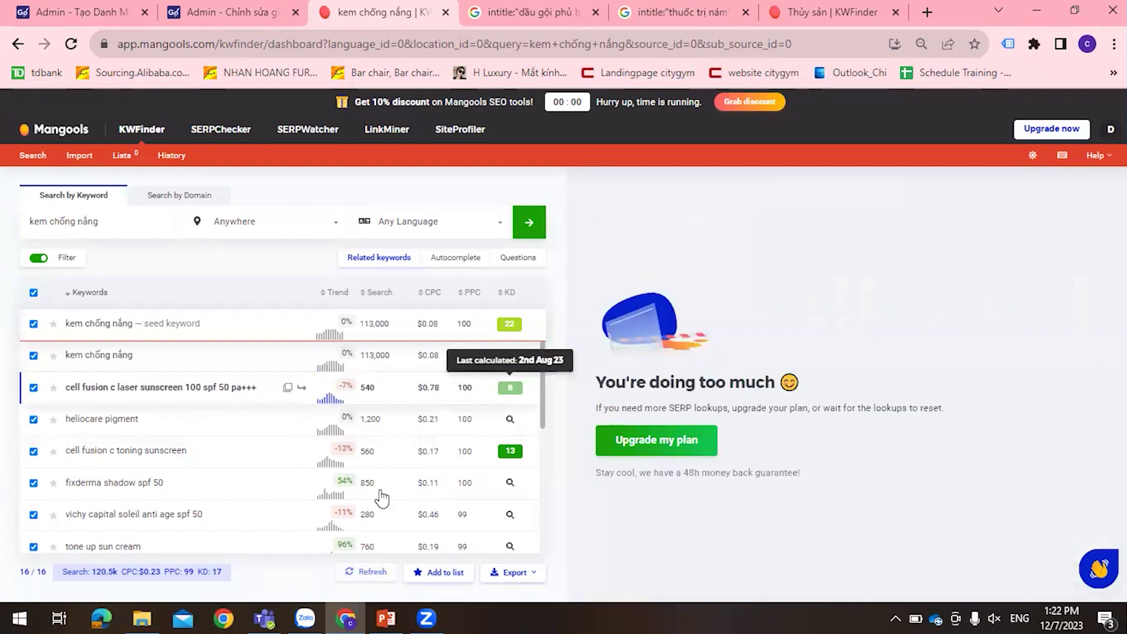
{"action": "left_click", "coordinate": [379, 452]}
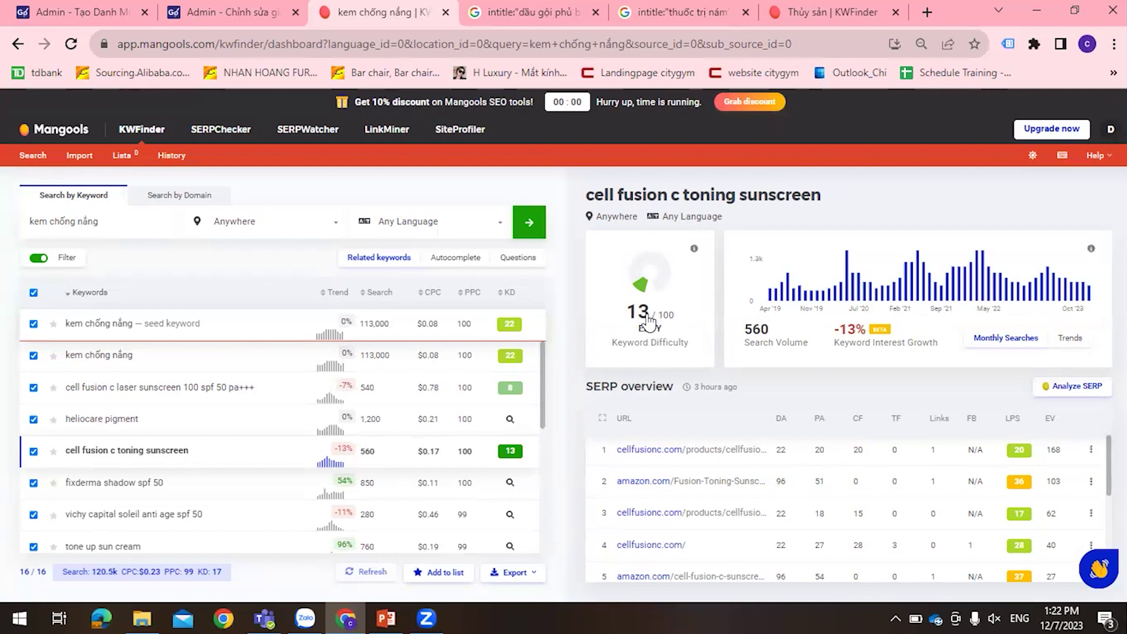
Open the keyword filter, check the minimum search volume and enter 30 as the maximum keyword difficulty.
{"action": "left_click", "coordinate": [66, 258]}
{"action": "left_click", "coordinate": [75, 301]}
{"action": "left_click_drag", "start_coordinate": [39, 299], "coordinate": [48, 301]}
{"action": "right_click", "coordinate": [48, 301]}
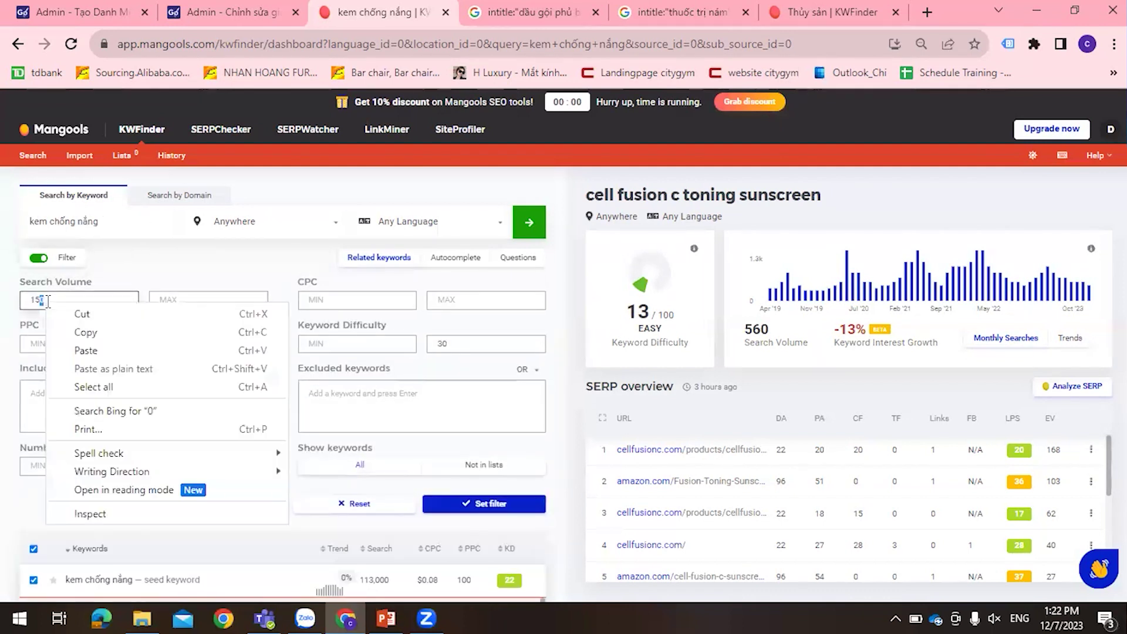
{"action": "left_click", "coordinate": [29, 304]}
{"action": "double_click", "coordinate": [34, 300]}
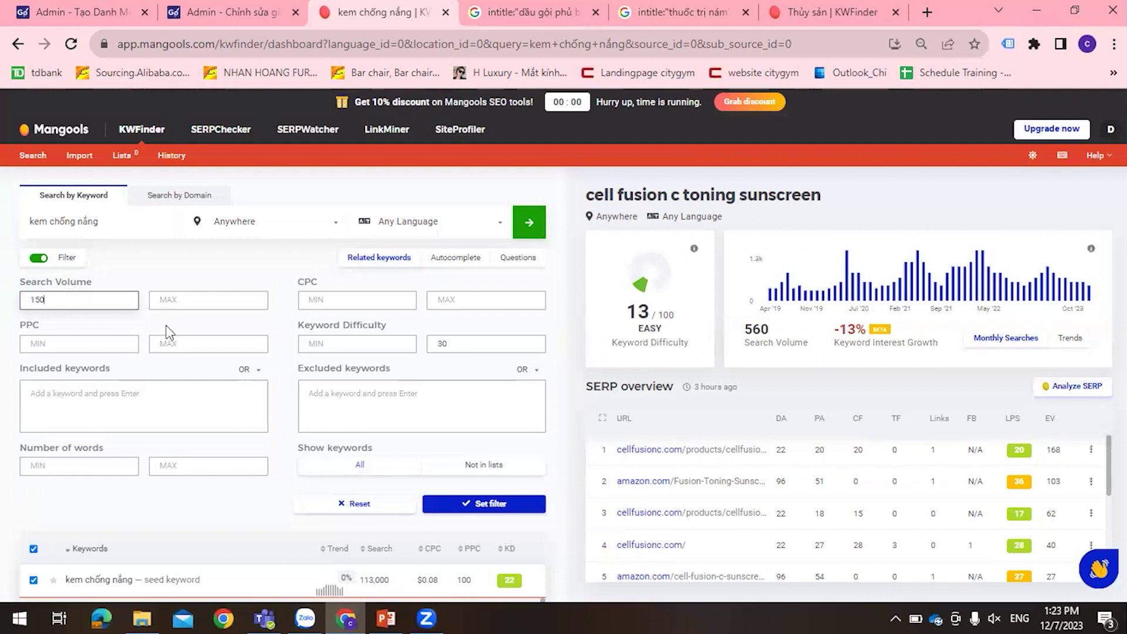
{"action": "left_click", "coordinate": [476, 344]}
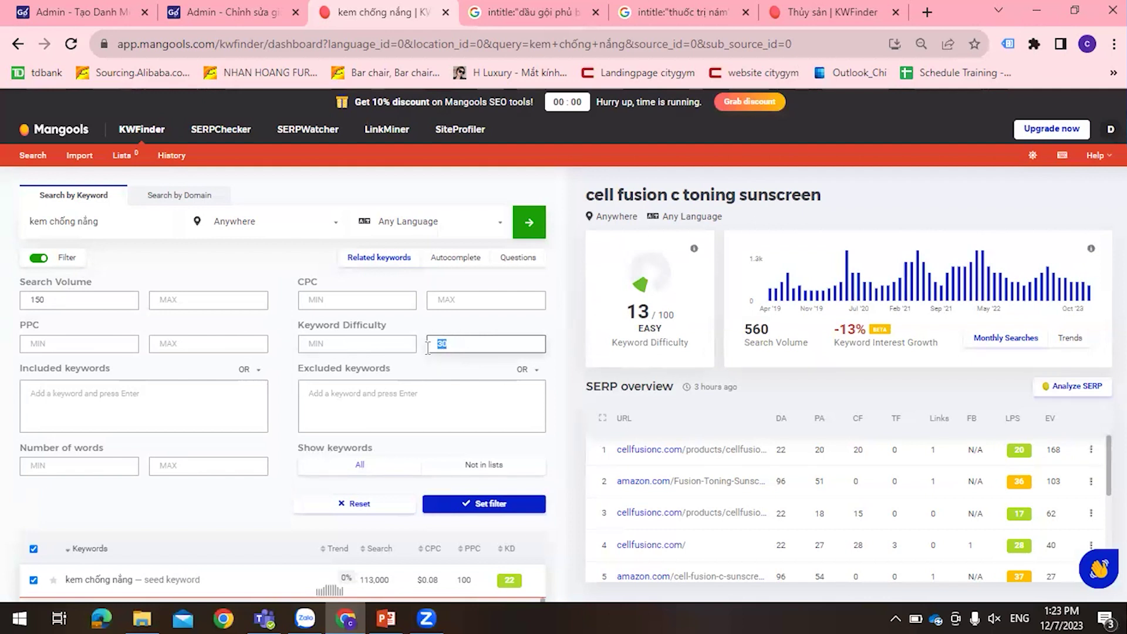
{"action": "type", "text": "25"}
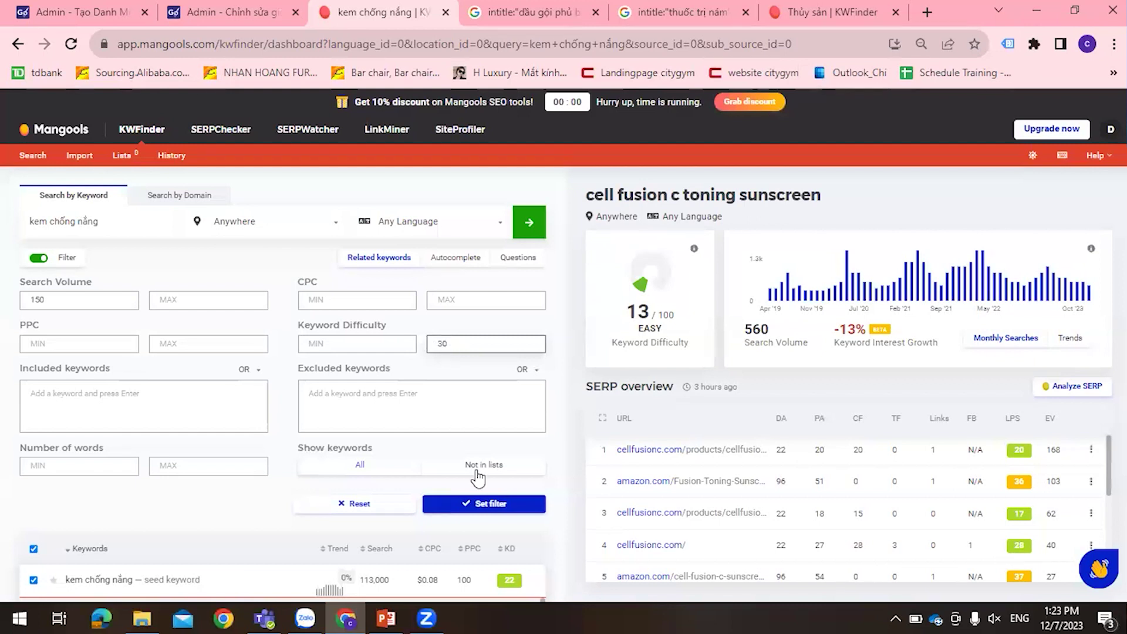
Apply the keyword filter with a minimum search volume of 150 and export all matching keywords to CSV.
{"action": "left_click", "coordinate": [478, 503]}
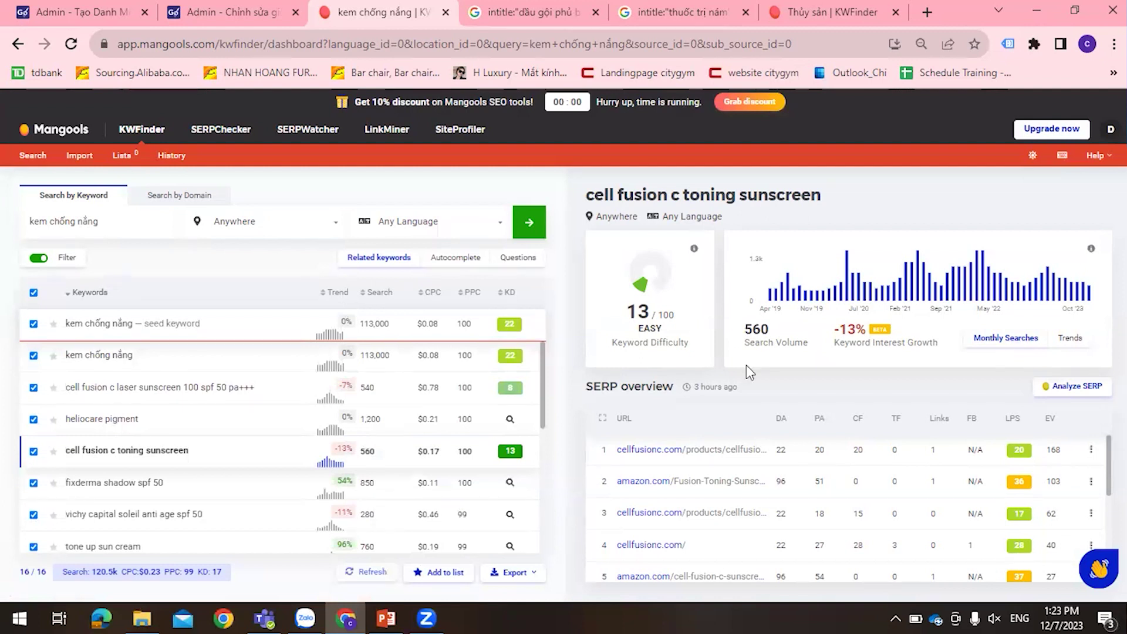
{"action": "scroll", "coordinate": [528, 446], "scroll_direction": "down", "scroll_amount": 2}
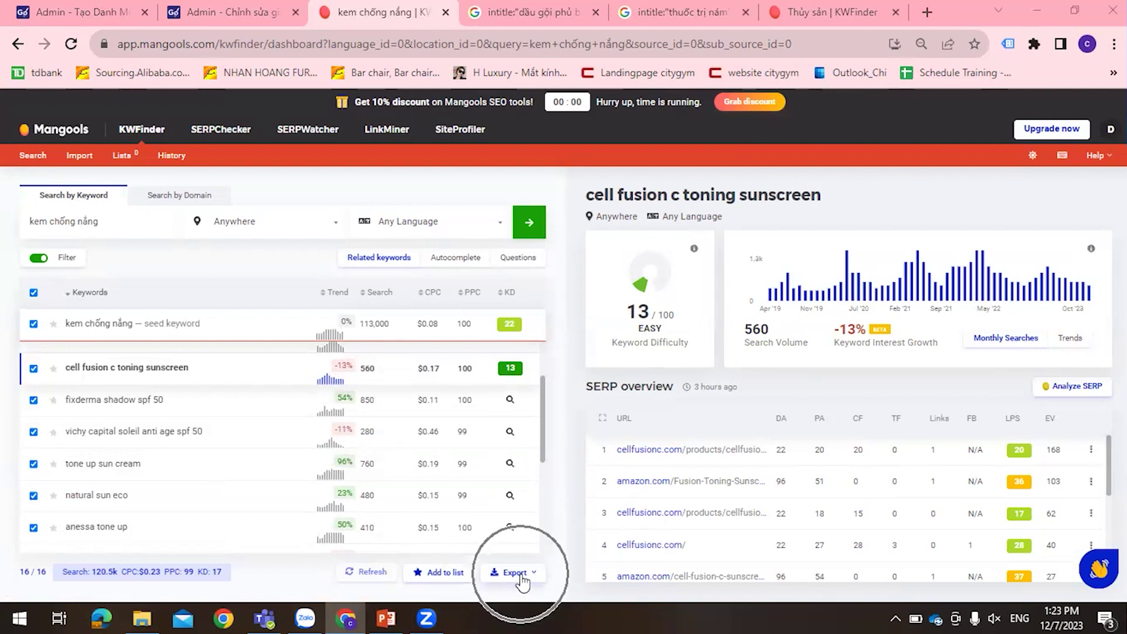
{"action": "left_click", "coordinate": [34, 292]}
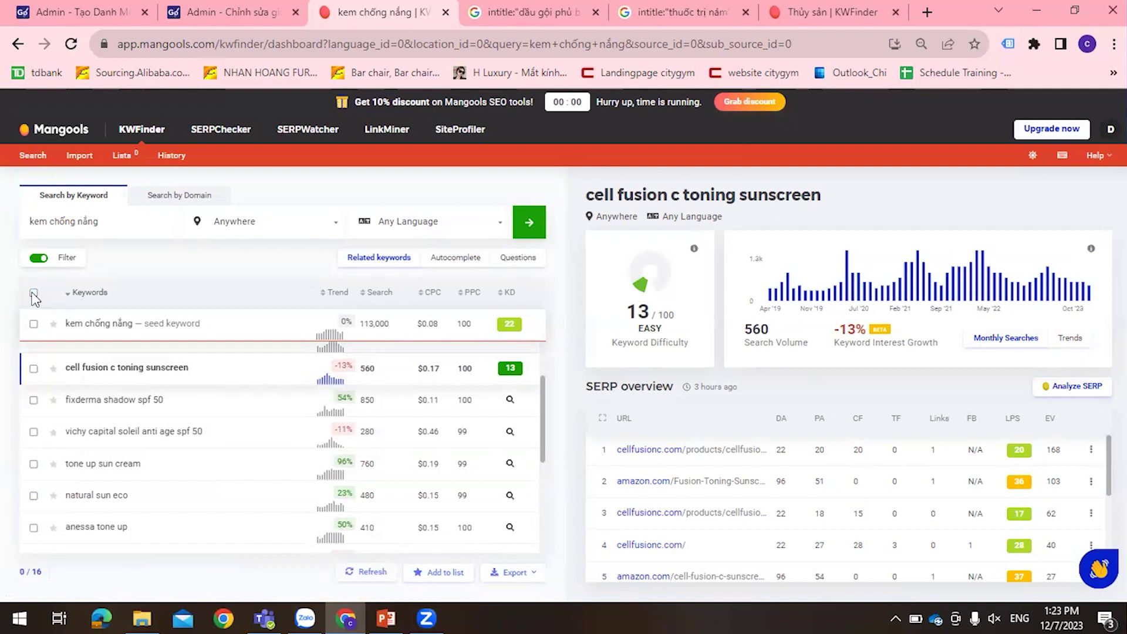
{"action": "left_click", "coordinate": [33, 293]}
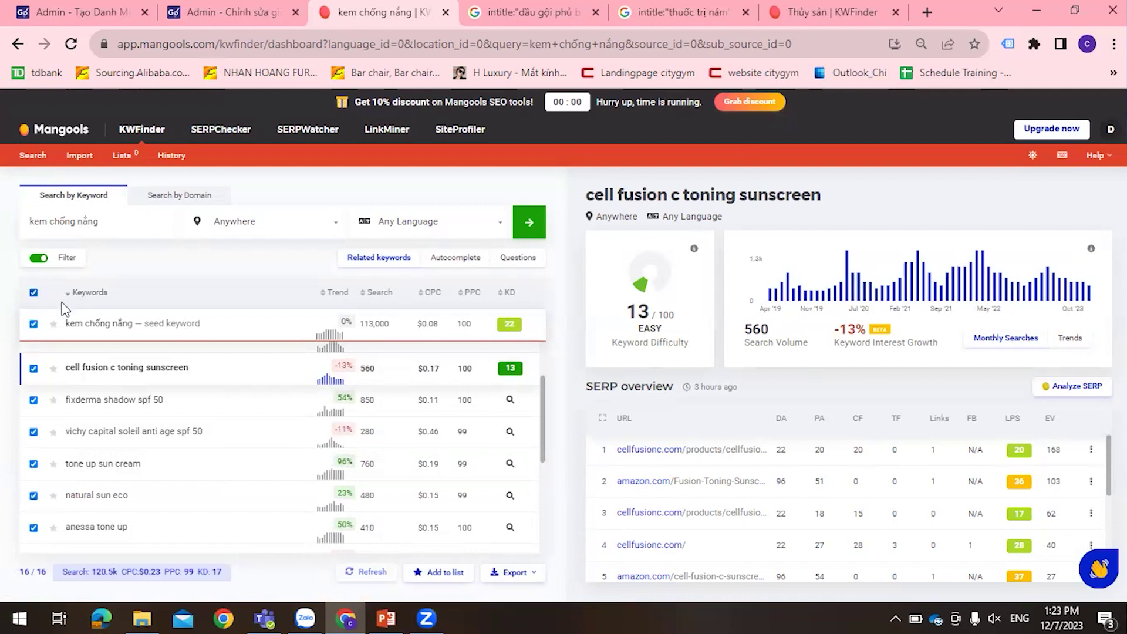
{"action": "left_click", "coordinate": [517, 573]}
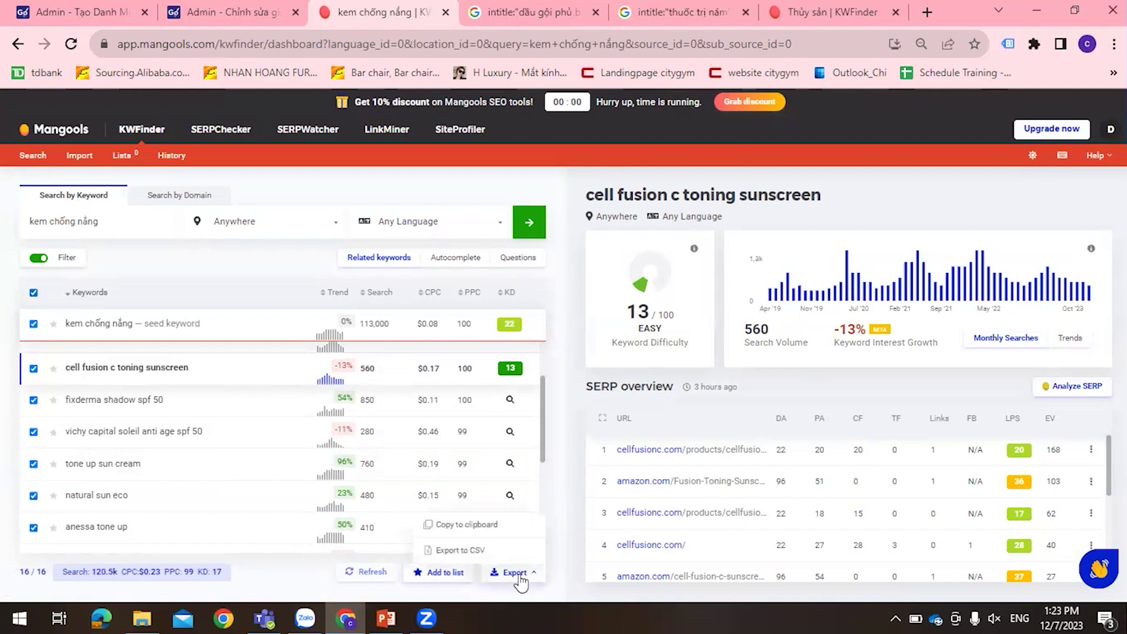
{"action": "left_click", "coordinate": [480, 554]}
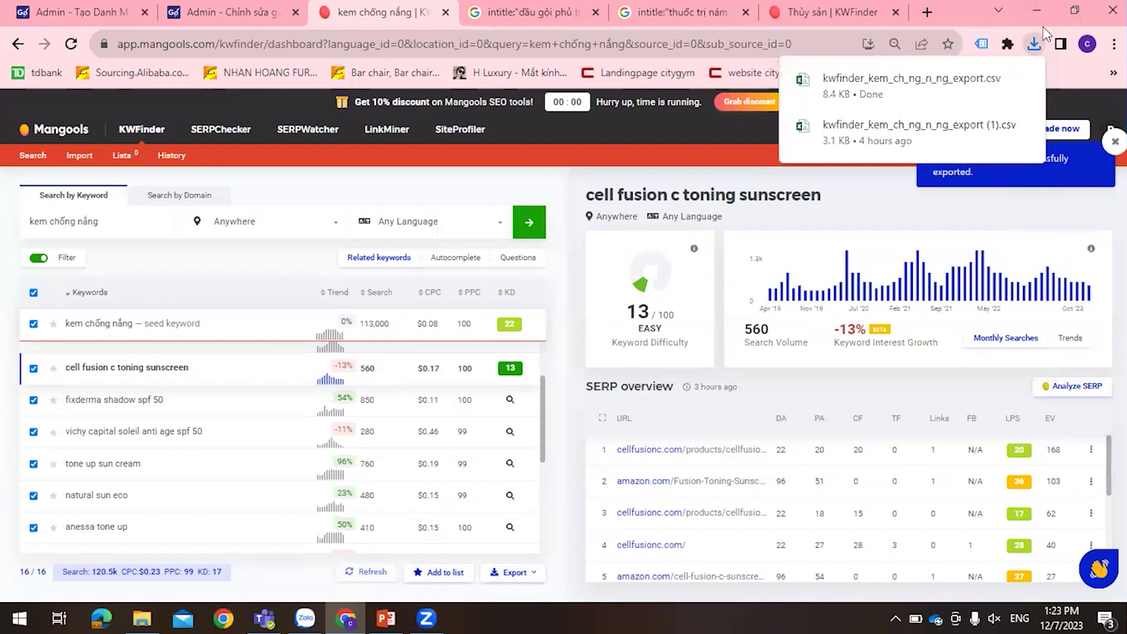
Open the downloaded kwfinder_kem_ch_ng_n_ng_export file in Excel and widen its Keyword column to read the entries.
{"action": "left_click", "coordinate": [1034, 46]}
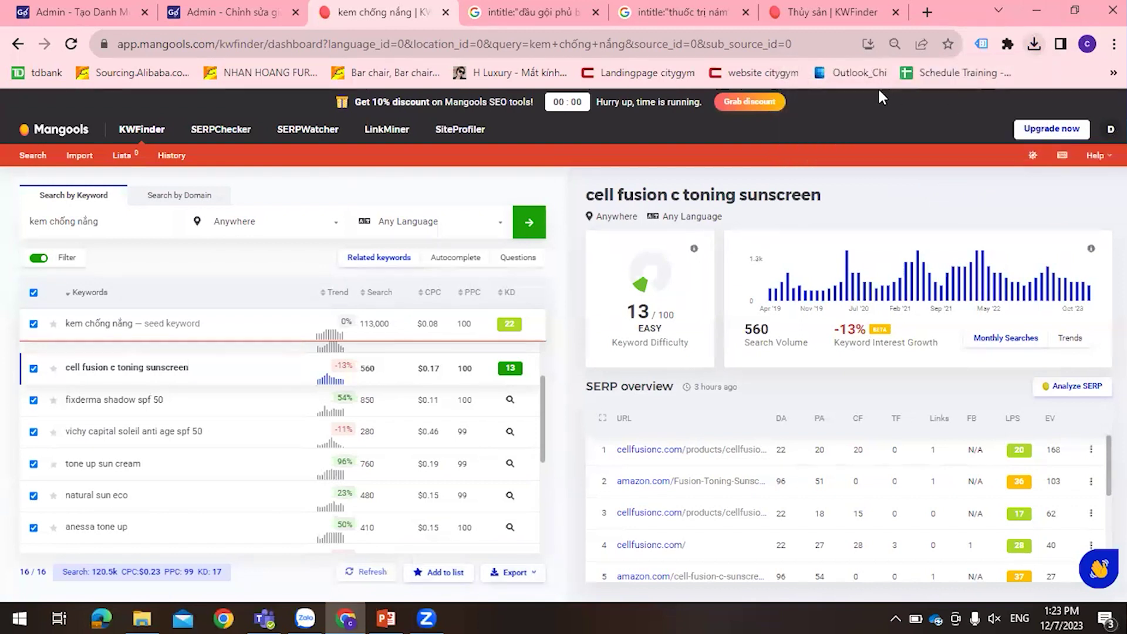
{"action": "left_click", "coordinate": [1035, 44]}
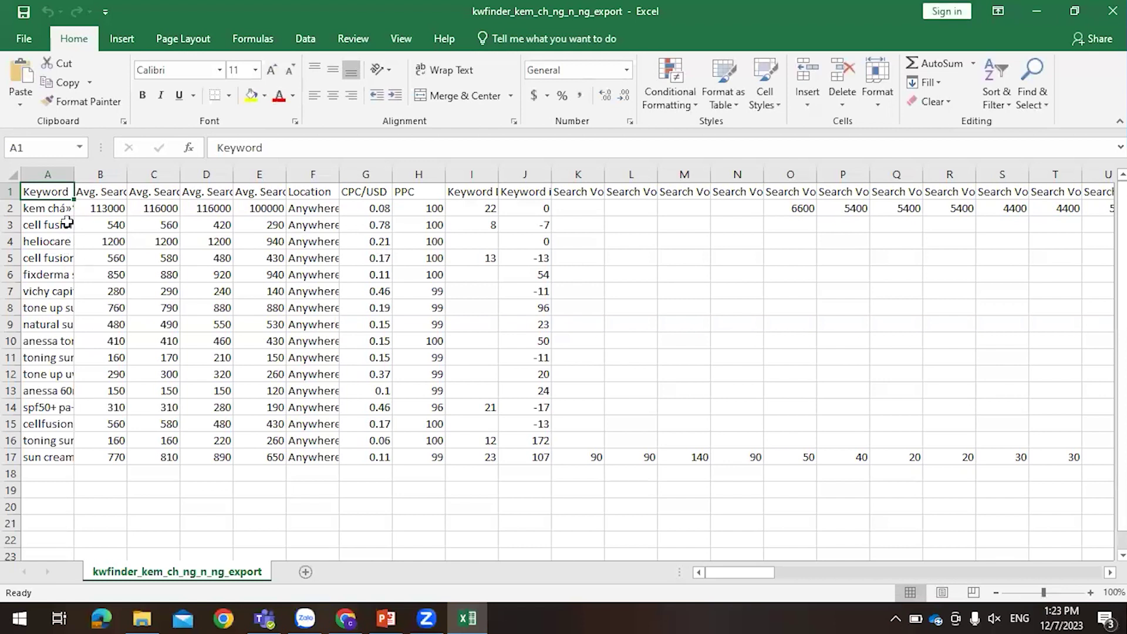
{"action": "left_click_drag", "start_coordinate": [74, 175], "coordinate": [142, 174]}
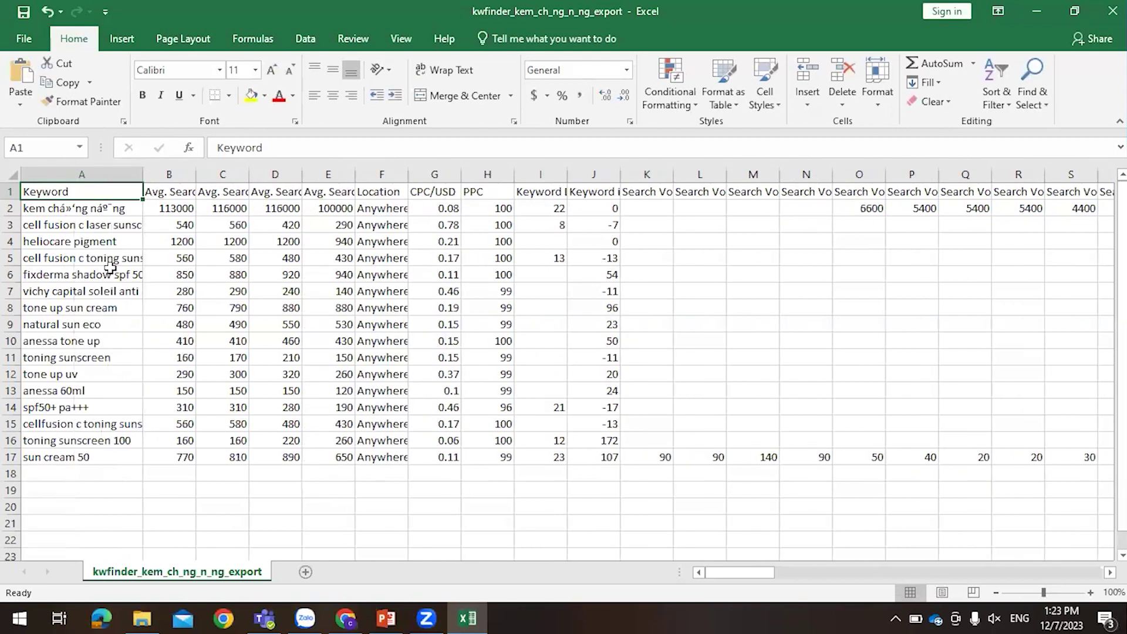
{"action": "left_click", "coordinate": [90, 209]}
{"action": "left_click", "coordinate": [388, 241]}
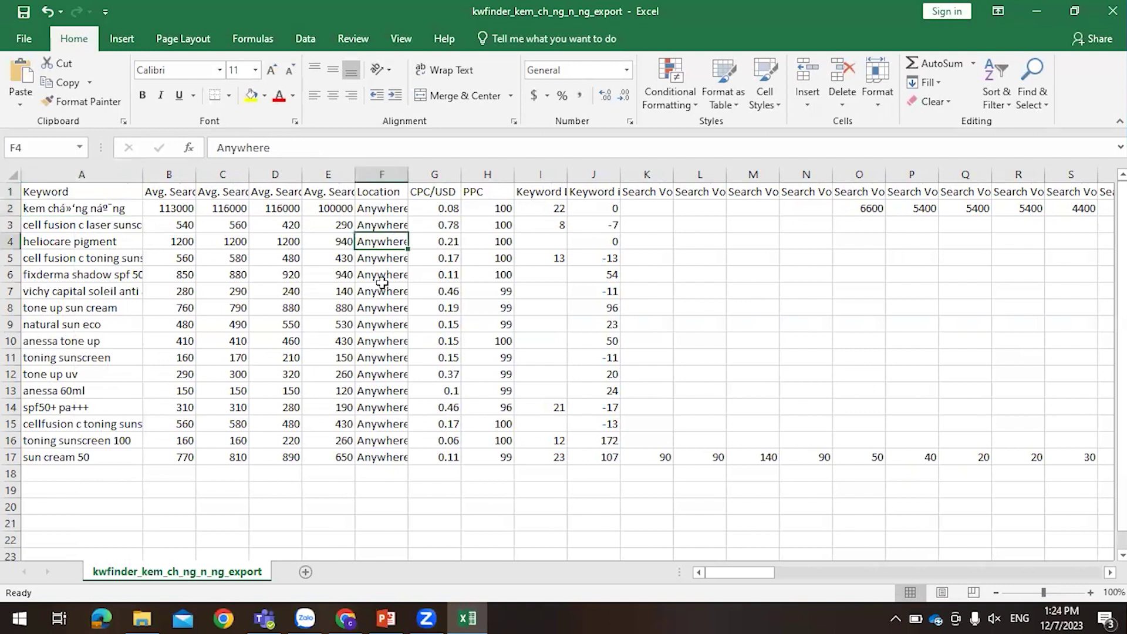
Widen the average search volume columns for last known values and last 12 months, and compare their figures.
{"action": "left_click", "coordinate": [244, 279]}
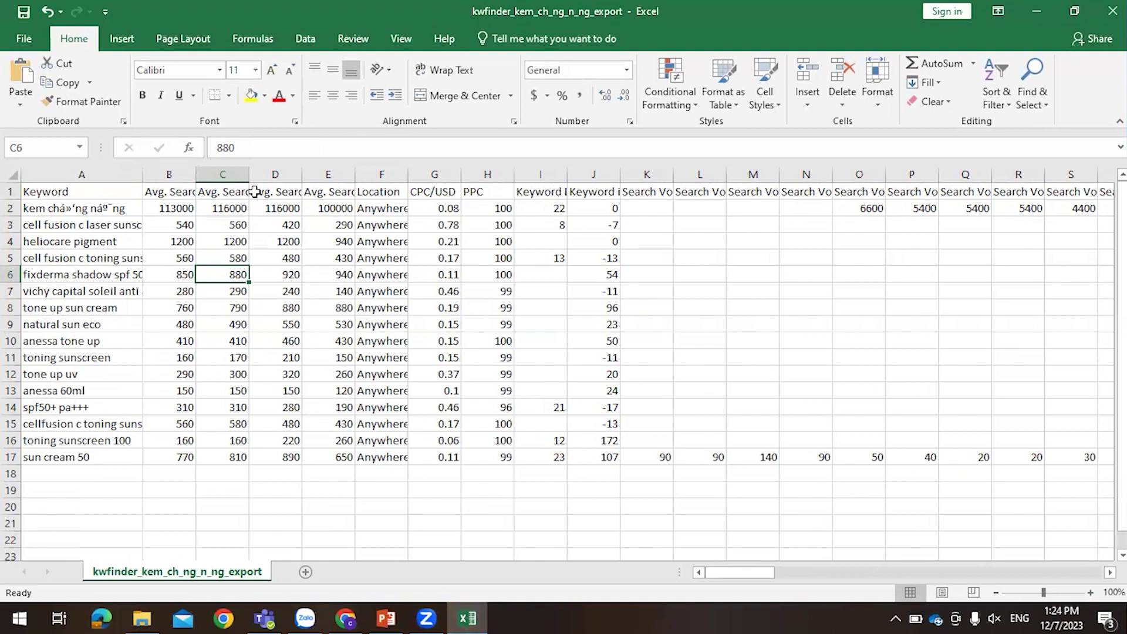
{"action": "left_click", "coordinate": [187, 208]}
{"action": "left_click_drag", "start_coordinate": [195, 174], "coordinate": [373, 176]}
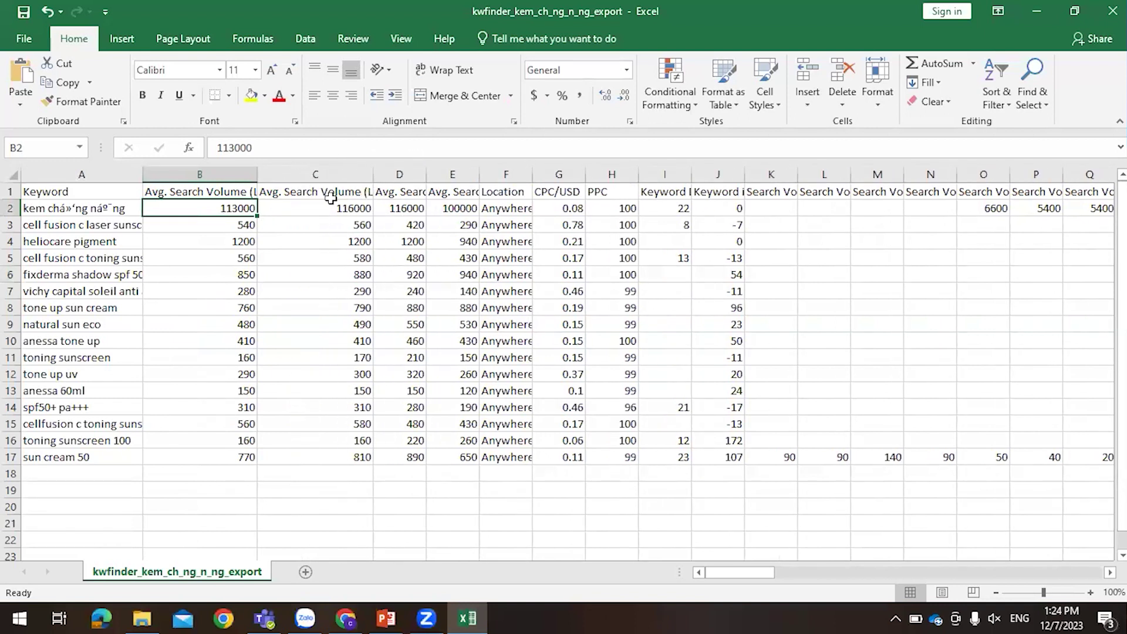
{"action": "left_click", "coordinate": [276, 175]}
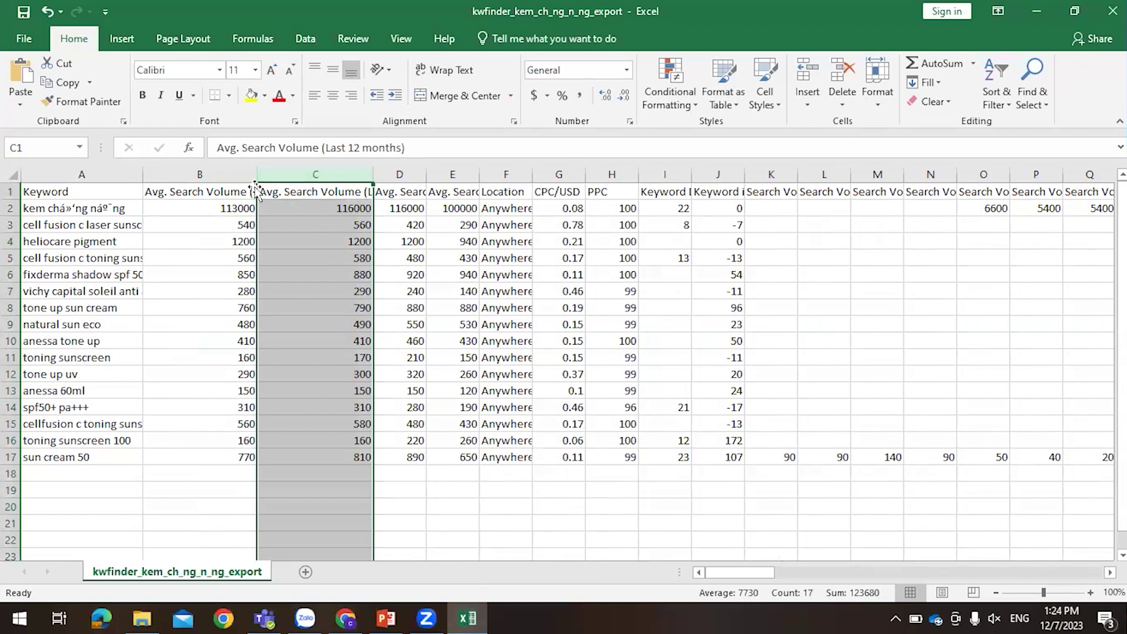
{"action": "left_click_drag", "start_coordinate": [257, 173], "coordinate": [315, 174]}
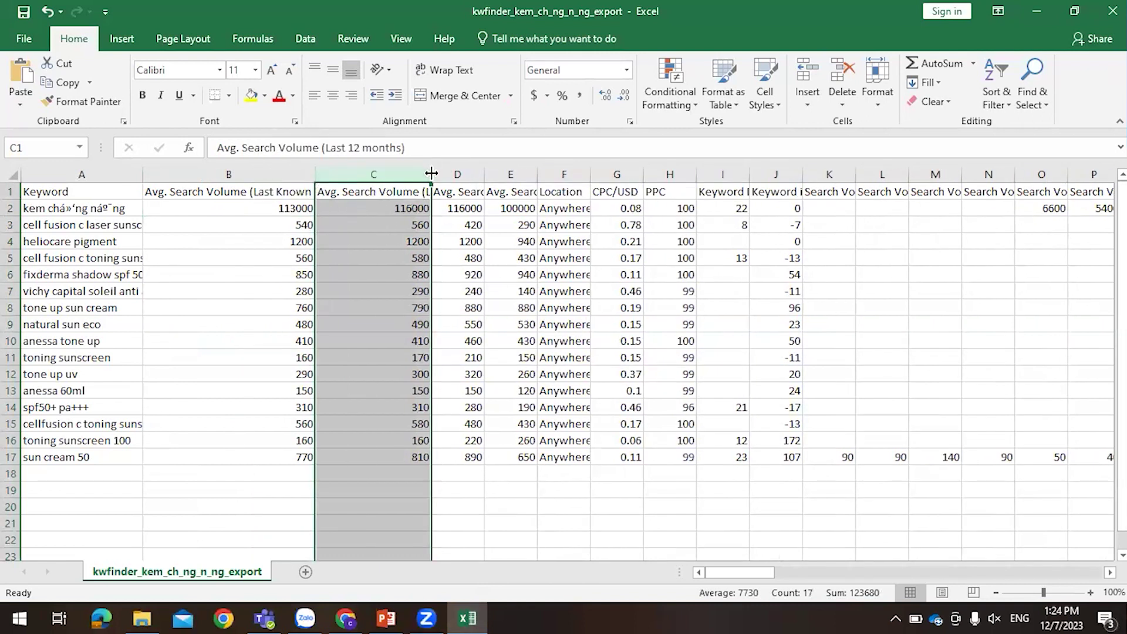
{"action": "left_click_drag", "start_coordinate": [433, 173], "coordinate": [515, 174]}
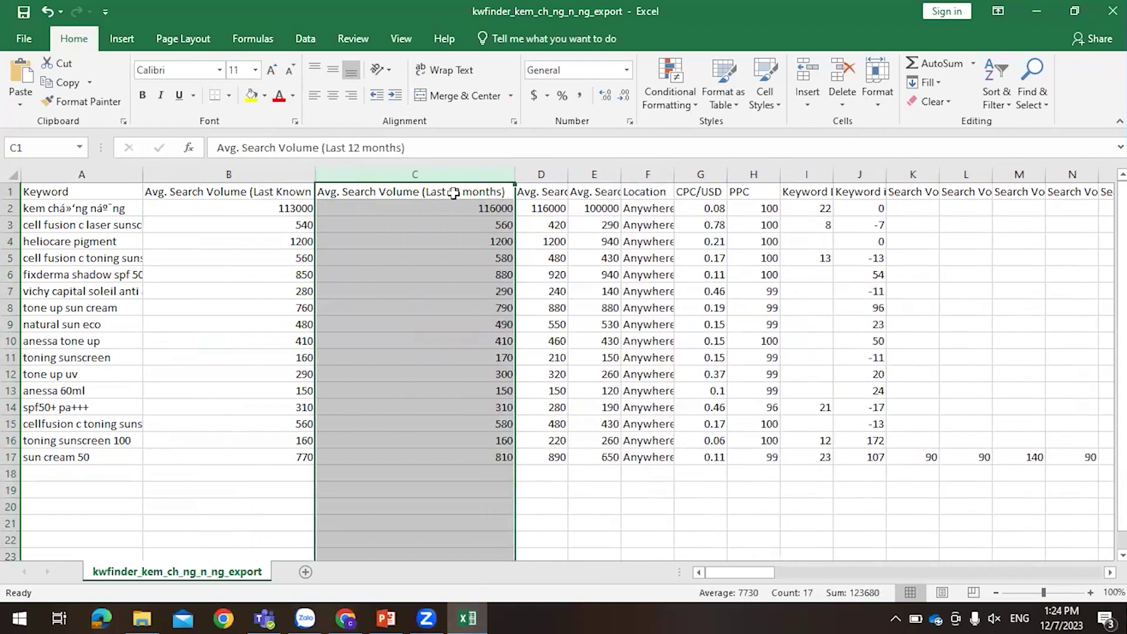
{"action": "left_click", "coordinate": [256, 194]}
{"action": "left_click_drag", "start_coordinate": [229, 174], "coordinate": [415, 174]}
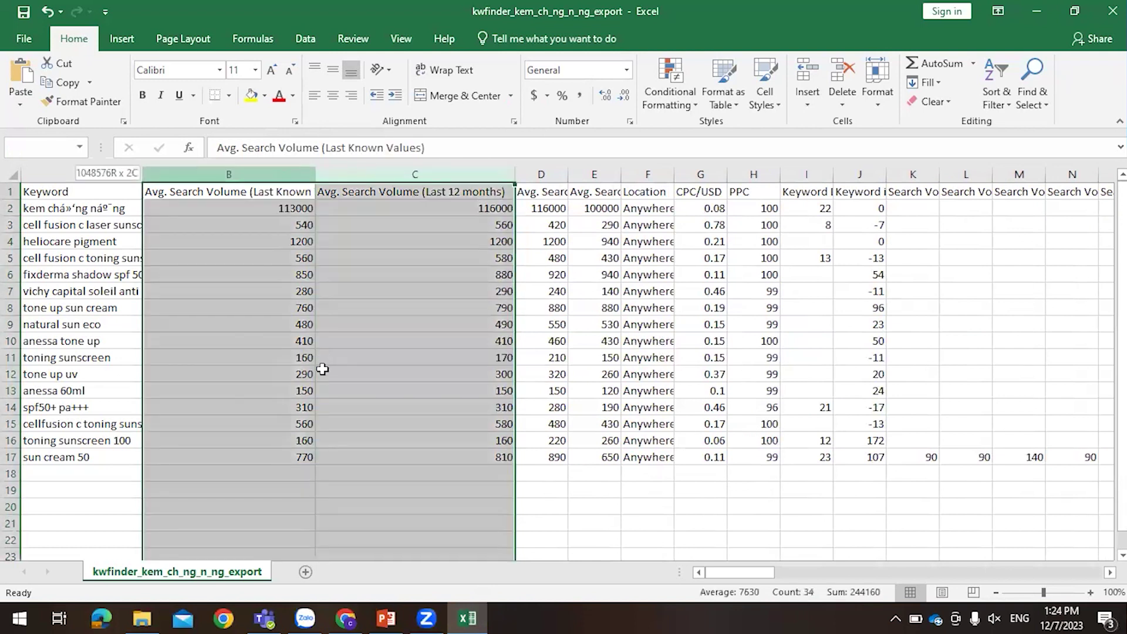
{"action": "left_click", "coordinate": [281, 251]}
{"action": "left_click", "coordinate": [285, 175]}
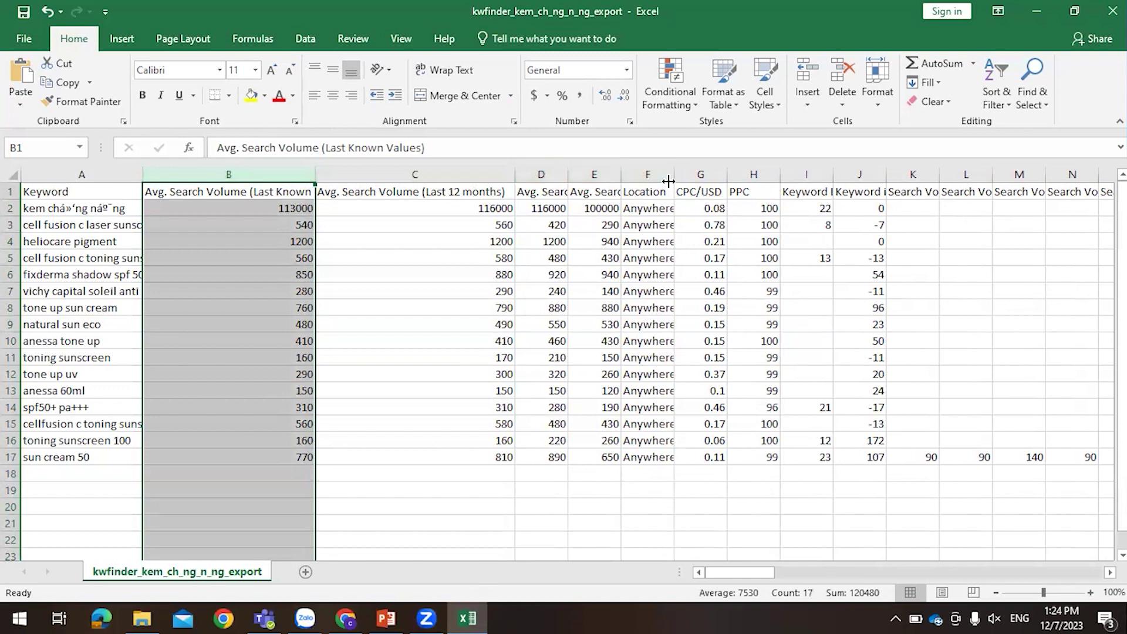
Widen the Keyword Difficulty column, review it against the last known search volumes, and close the workbook without saving.
{"action": "left_click_drag", "start_coordinate": [832, 174], "coordinate": [910, 174]}
{"action": "left_click", "coordinate": [858, 184]}
{"action": "left_click", "coordinate": [855, 172]}
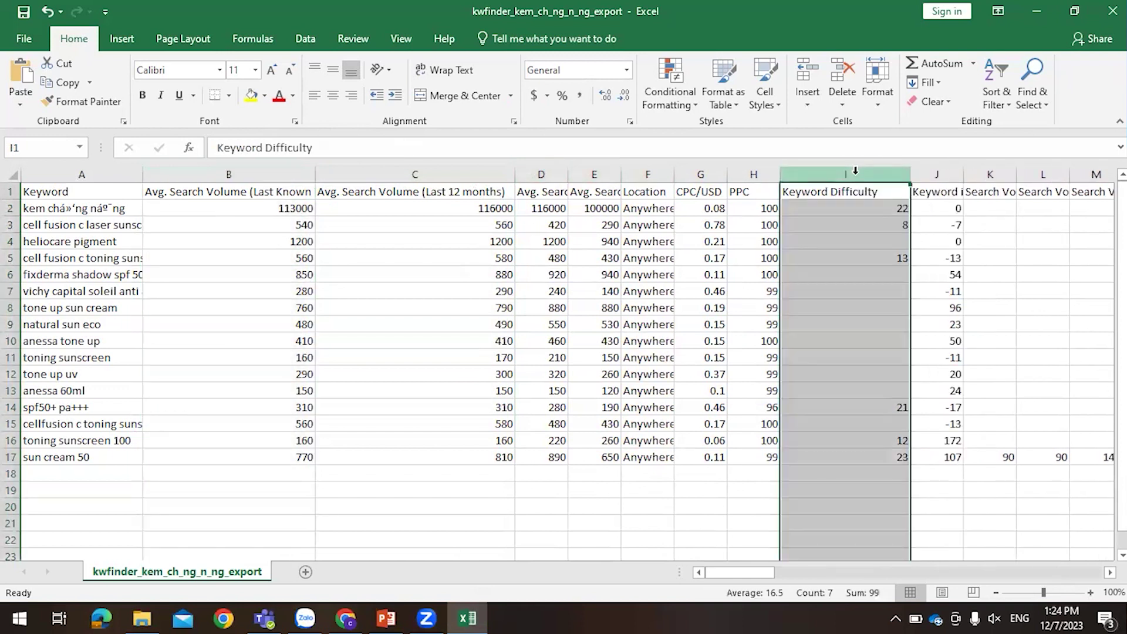
{"action": "left_click", "coordinate": [256, 194]}
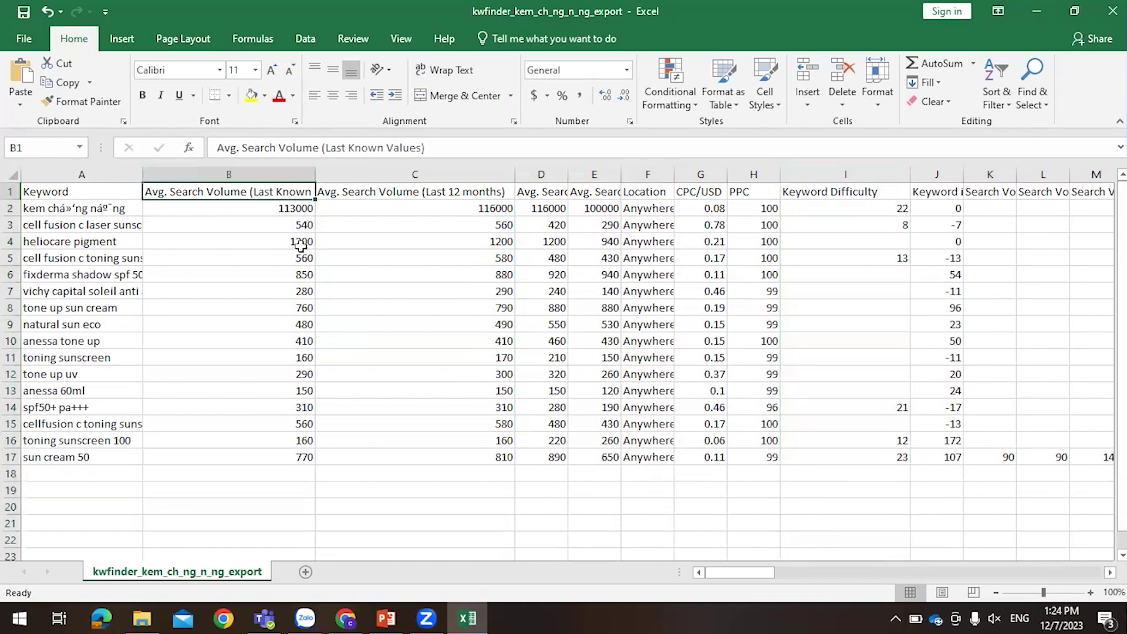
{"action": "left_click", "coordinate": [290, 170]}
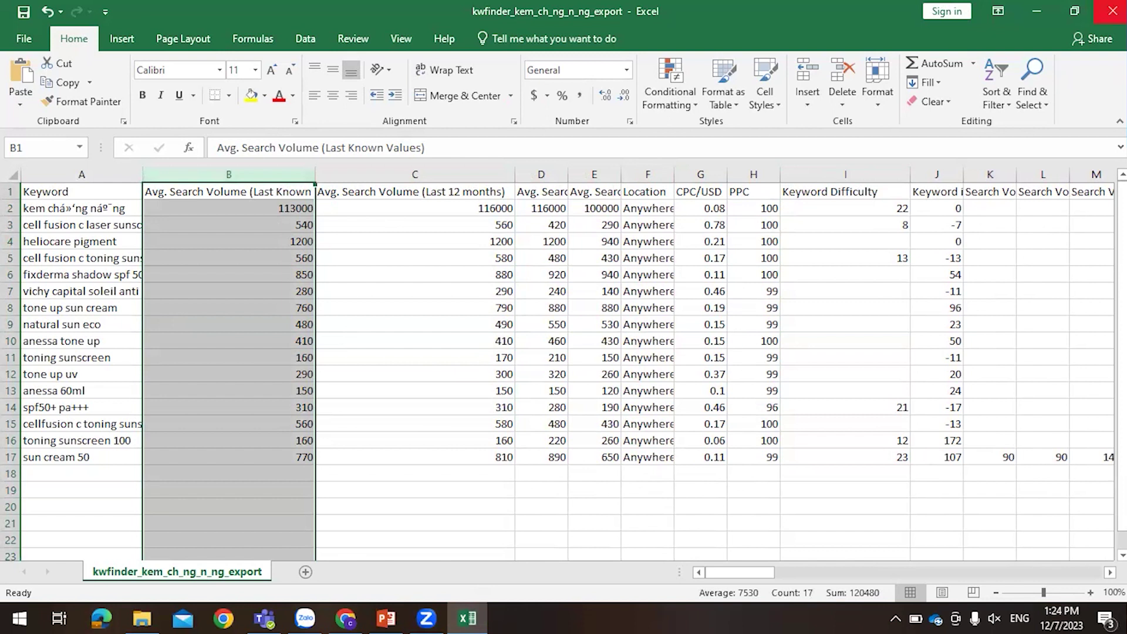
{"action": "left_click", "coordinate": [1111, 10]}
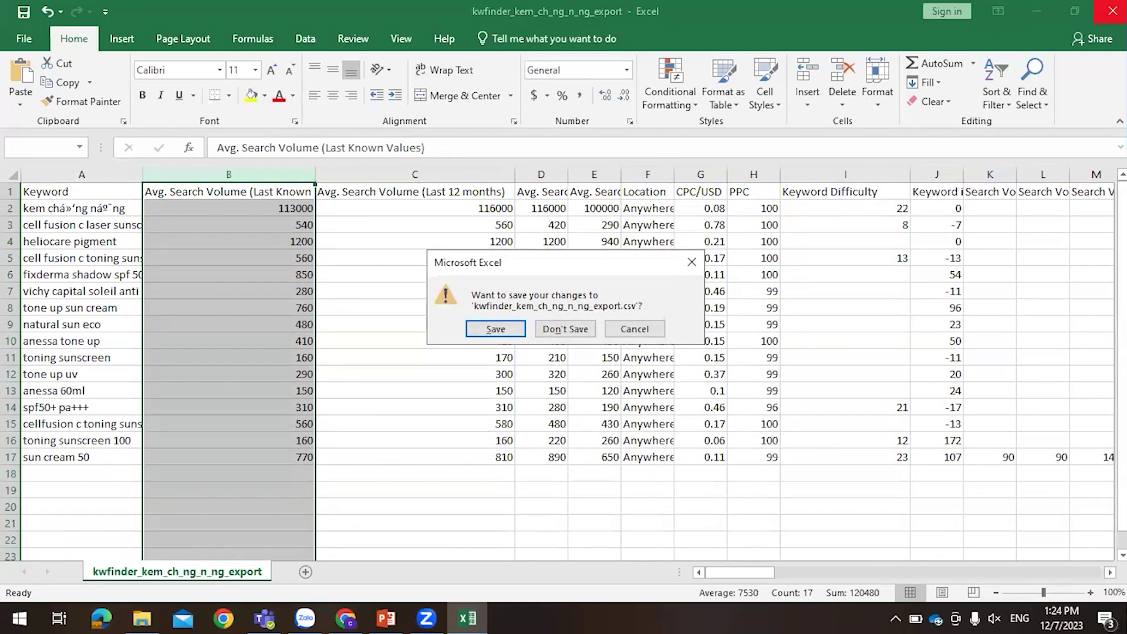
{"action": "left_click", "coordinate": [565, 328]}
Switch to File Explorer and open kwfinder_kem_ch_ng_n_ng_export (2) from the "tài liệu Keyword SEO" folder in Documents.
{"action": "left_click", "coordinate": [141, 618]}
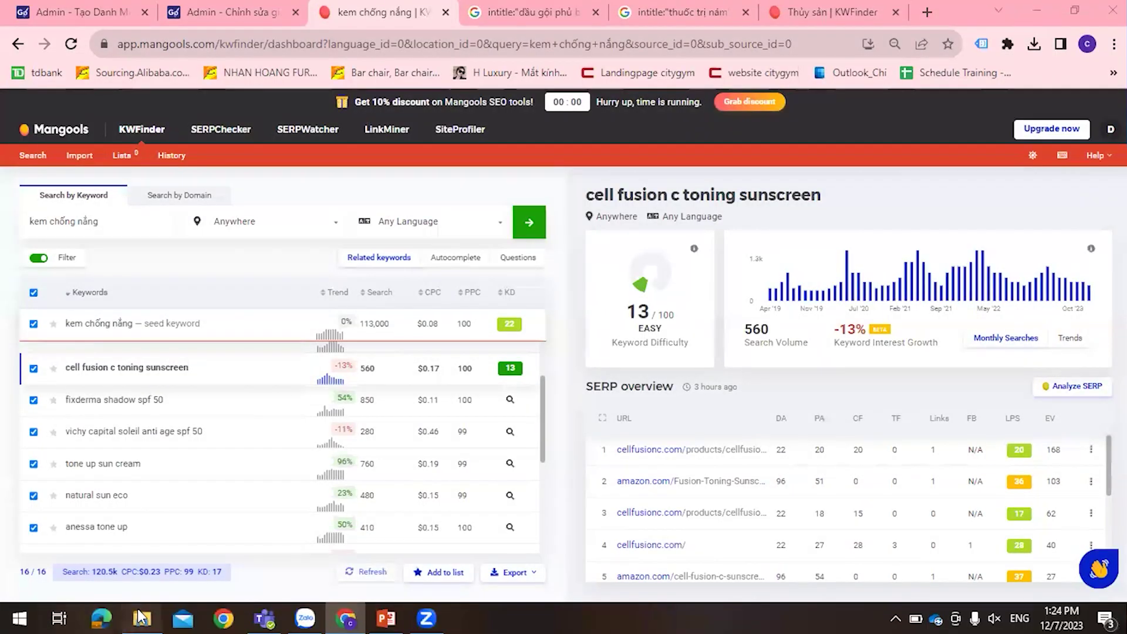
{"action": "left_click", "coordinate": [144, 297]}
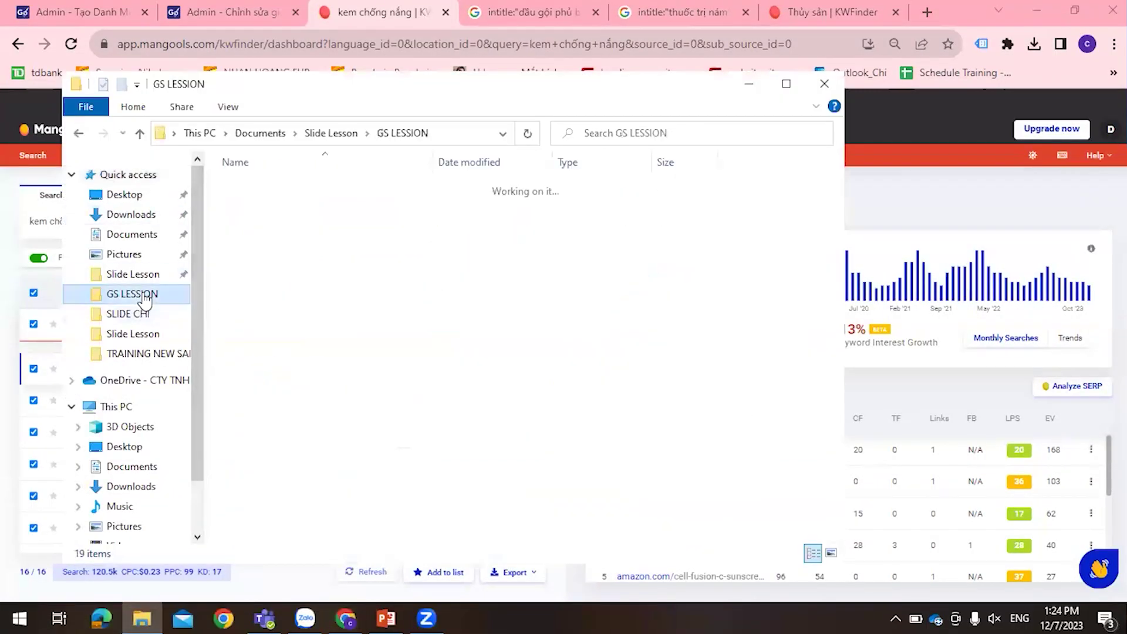
{"action": "left_click", "coordinate": [141, 236]}
{"action": "left_click", "coordinate": [258, 330]}
{"action": "double_click", "coordinate": [263, 360]}
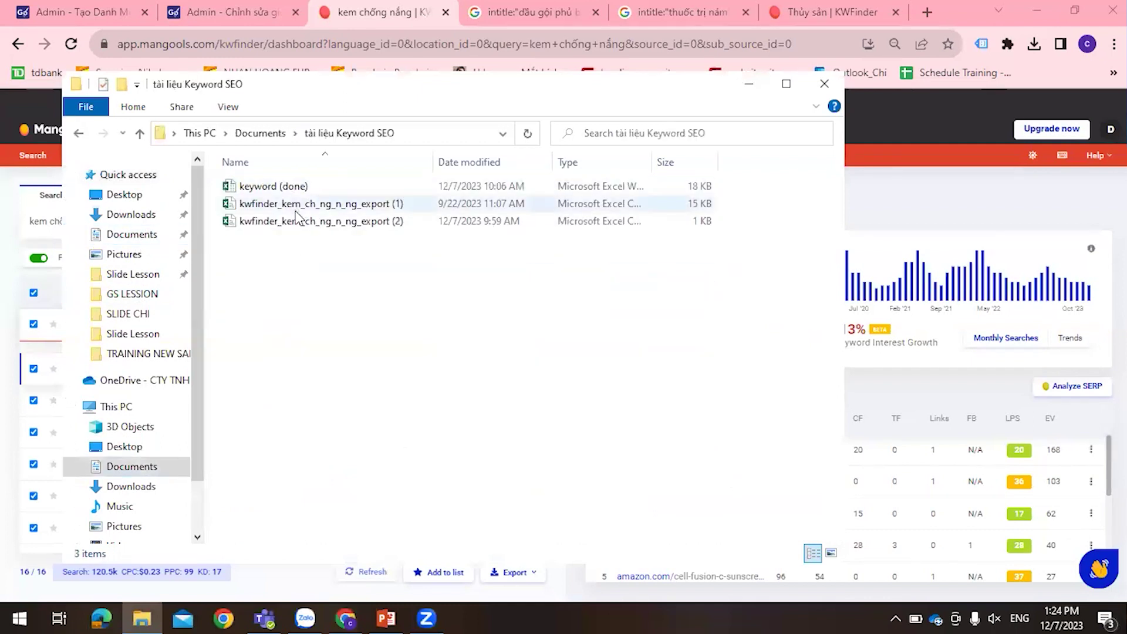
{"action": "double_click", "coordinate": [296, 204]}
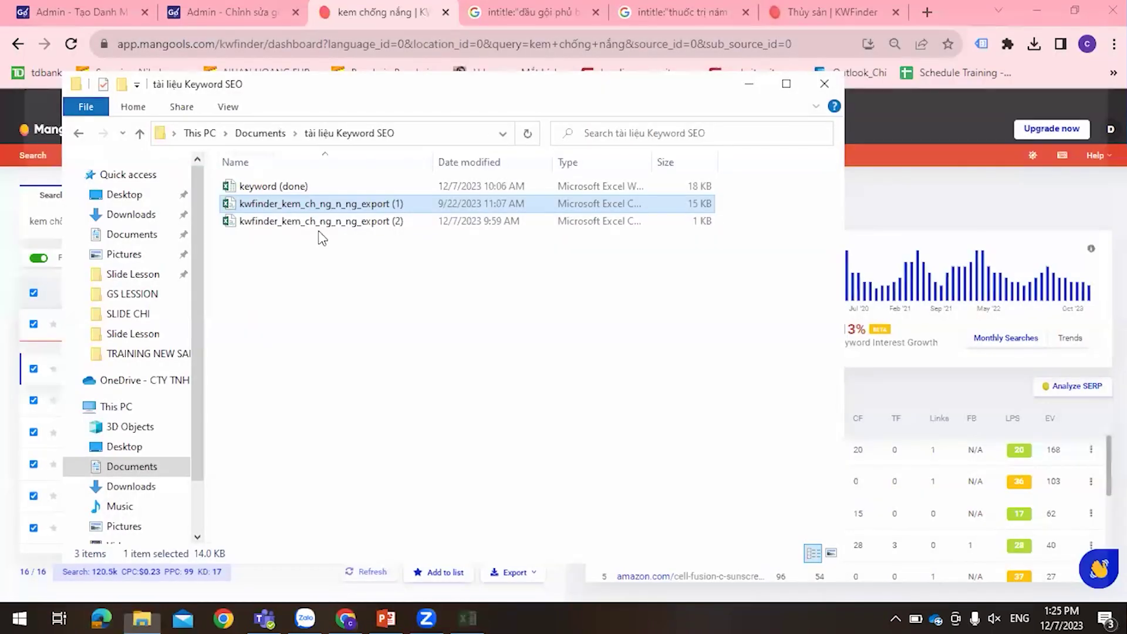
{"action": "double_click", "coordinate": [321, 221]}
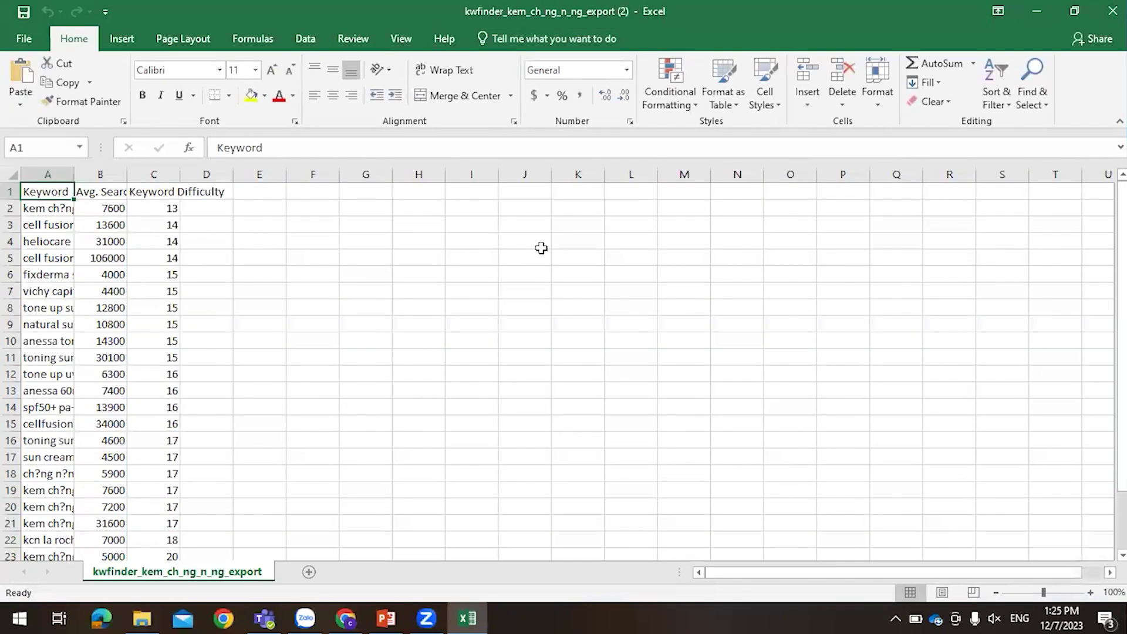
Widen the Keyword, average search volume and Keyword Difficulty columns so their contents can be read.
{"action": "double_click", "coordinate": [75, 170]}
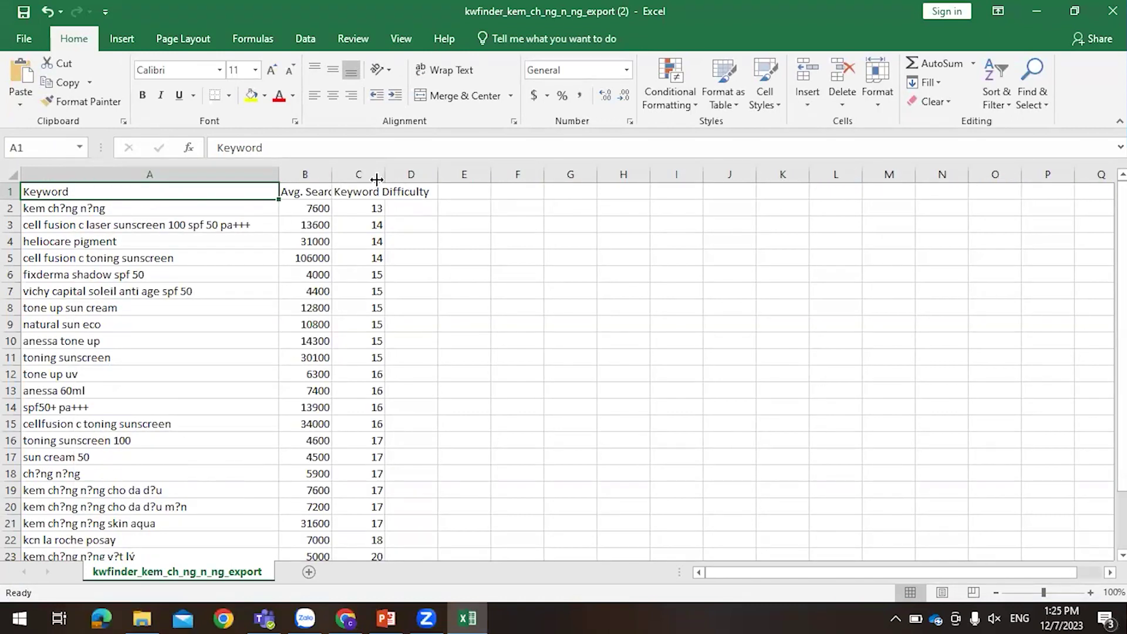
{"action": "left_click", "coordinate": [338, 174]}
{"action": "left_click_drag", "start_coordinate": [331, 175], "coordinate": [508, 174]}
{"action": "left_click", "coordinate": [461, 174]}
{"action": "left_click", "coordinate": [610, 223]}
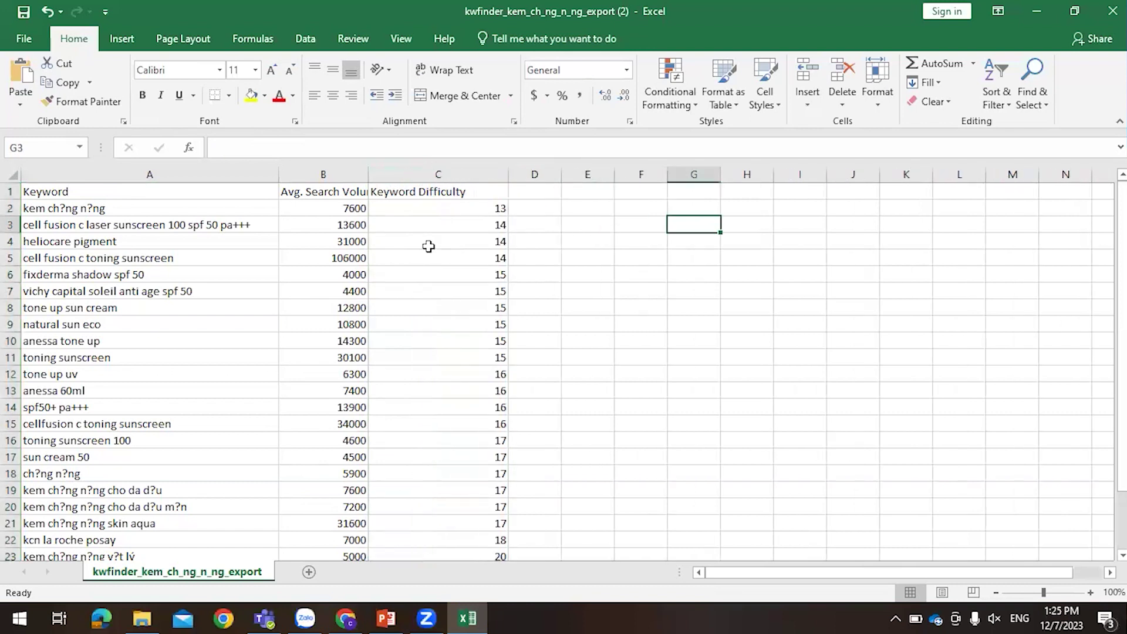
Sort the search volume and keyword difficulty values in B2:C26 in ascending order of search volume.
{"action": "left_click", "coordinate": [351, 208]}
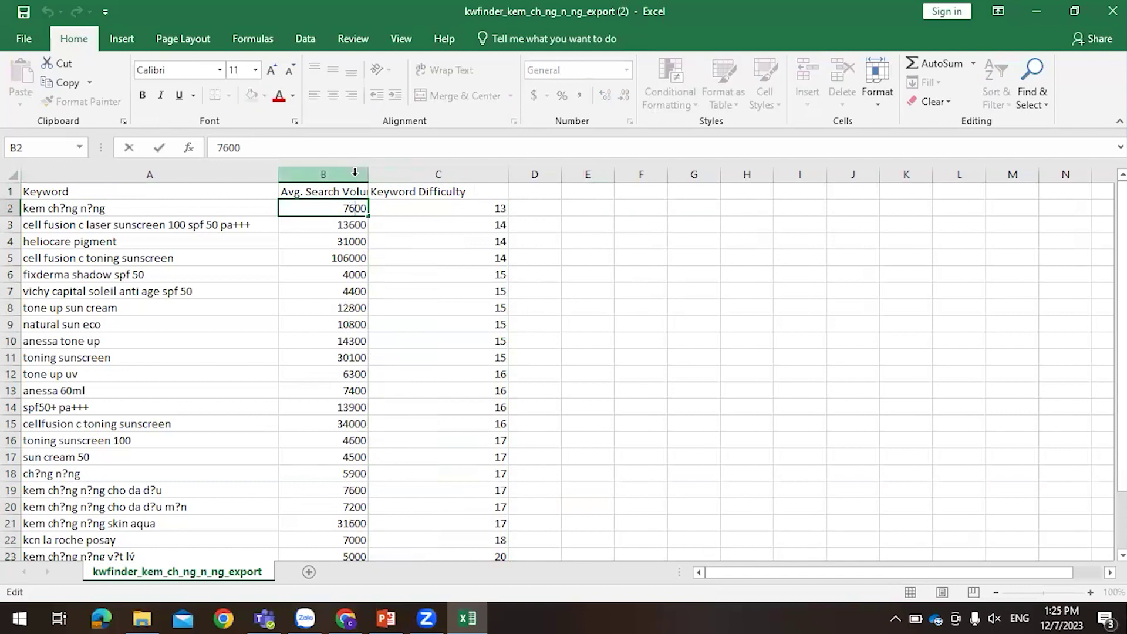
{"action": "left_click", "coordinate": [323, 174]}
{"action": "left_click", "coordinate": [323, 46]}
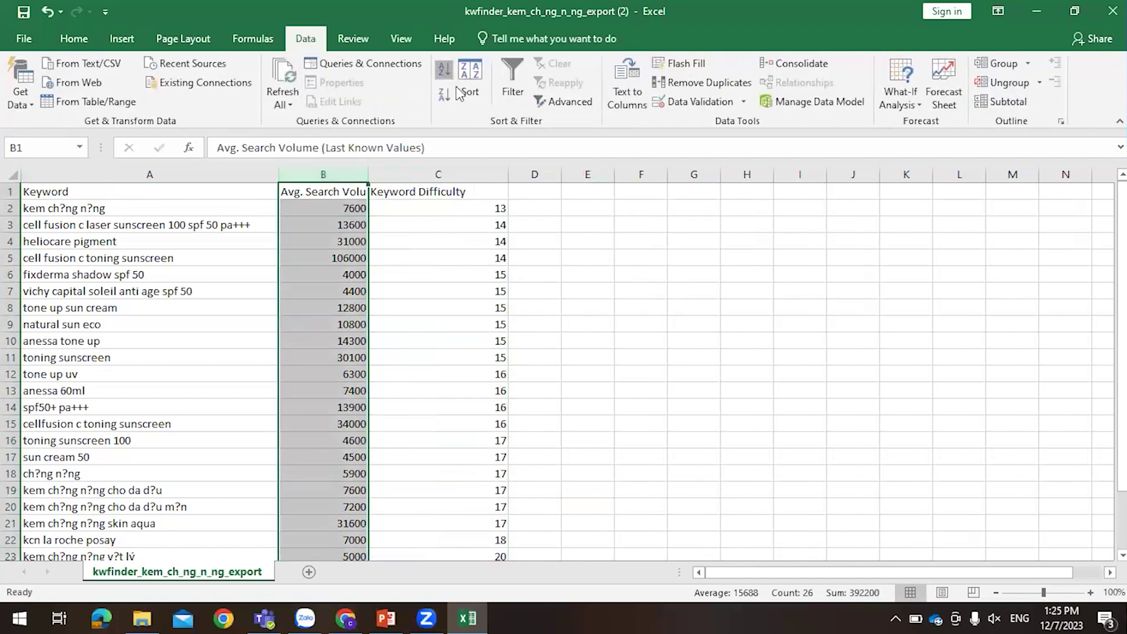
{"action": "left_click", "coordinate": [529, 455]}
{"action": "left_click", "coordinate": [519, 223]}
{"action": "left_click_drag", "start_coordinate": [351, 208], "coordinate": [402, 503]}
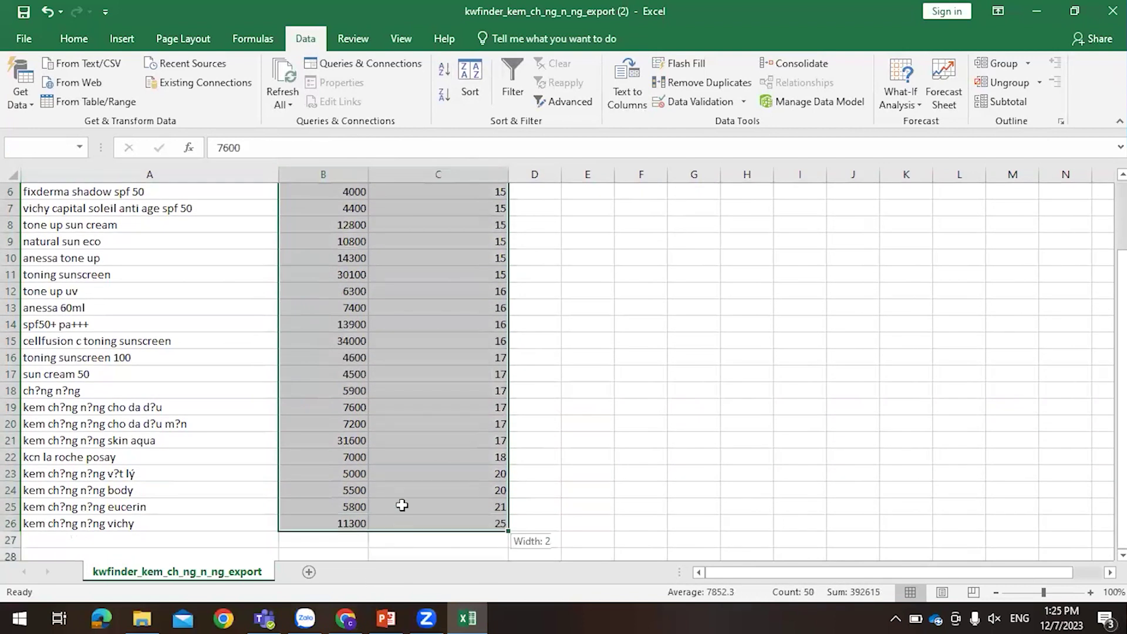
{"action": "left_click", "coordinate": [437, 506]}
{"action": "left_click", "coordinate": [591, 340]}
{"action": "scroll", "coordinate": [591, 340], "scroll_direction": "up", "scroll_amount": 2}
{"action": "left_click_drag", "start_coordinate": [361, 210], "coordinate": [531, 524]}
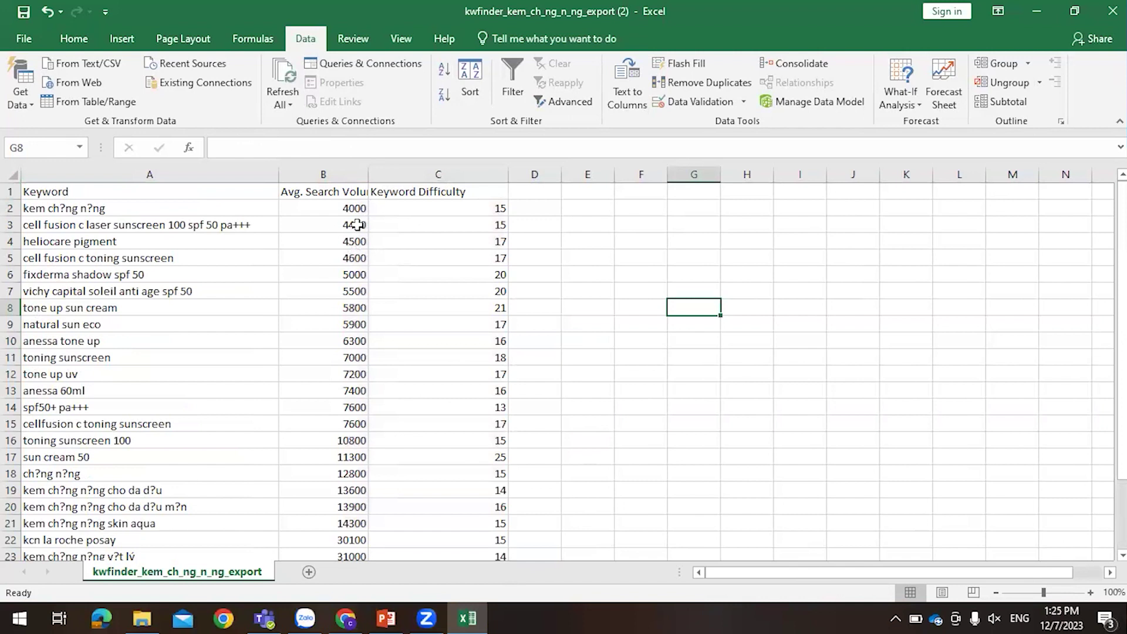
Examine the keyword difficulty values row by row against the sorted search volumes.
{"action": "left_click", "coordinate": [501, 208]}
{"action": "left_click", "coordinate": [491, 231]}
{"action": "left_click", "coordinate": [500, 212]}
{"action": "left_click", "coordinate": [501, 227]}
{"action": "left_click", "coordinate": [501, 244]}
{"action": "left_click", "coordinate": [502, 261]}
{"action": "scroll", "coordinate": [499, 289], "scroll_direction": "down", "scroll_amount": 3}
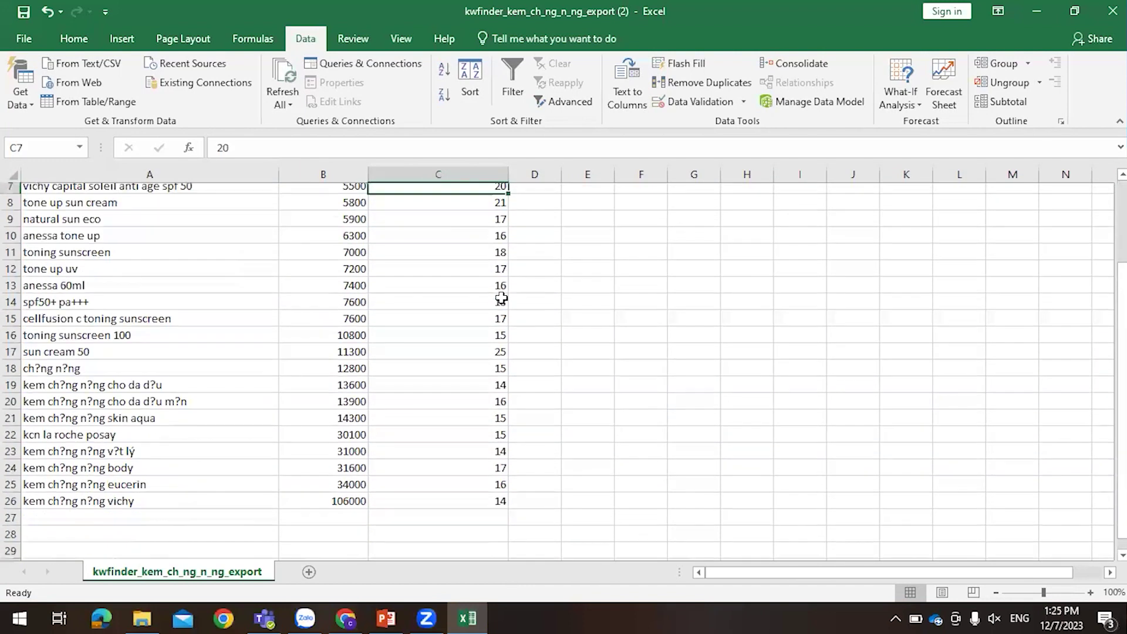
{"action": "left_click", "coordinate": [502, 294]}
{"action": "left_click", "coordinate": [496, 242]}
Sort the whole table in ascending order of keyword difficulty, expanding the selection to the keywords and search volumes.
{"action": "scroll", "coordinate": [506, 288], "scroll_direction": "up", "scroll_amount": 3}
{"action": "left_click_drag", "start_coordinate": [498, 212], "coordinate": [492, 522]}
{"action": "left_click", "coordinate": [445, 70]}
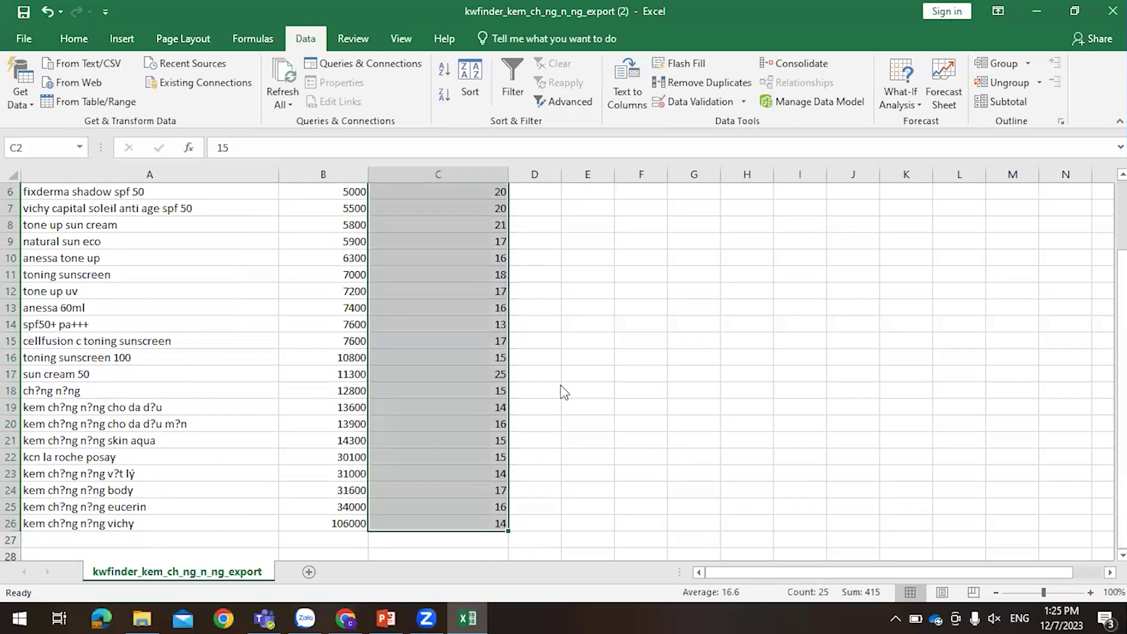
{"action": "key", "text": "Return"}
{"action": "left_click", "coordinate": [677, 322]}
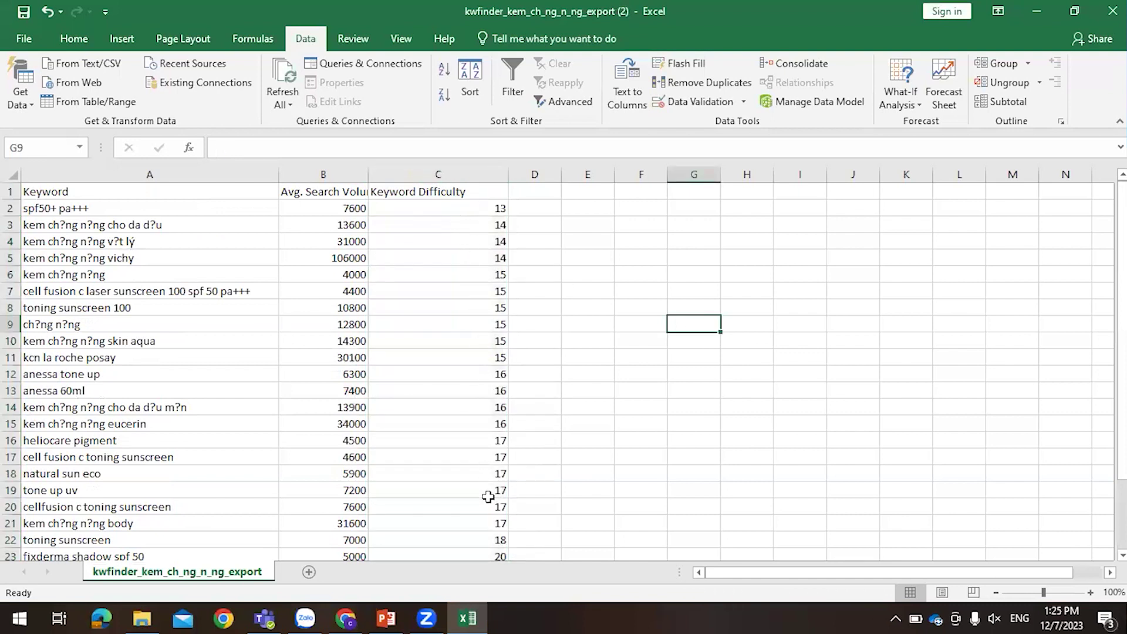
Examine the sorted keyword difficulty values, starting from the lowest-difficulty keywords in rows 2 to 7.
{"action": "scroll", "coordinate": [486, 496], "scroll_direction": "down", "scroll_amount": 2}
{"action": "scroll", "coordinate": [483, 331], "scroll_direction": "up", "scroll_amount": 2}
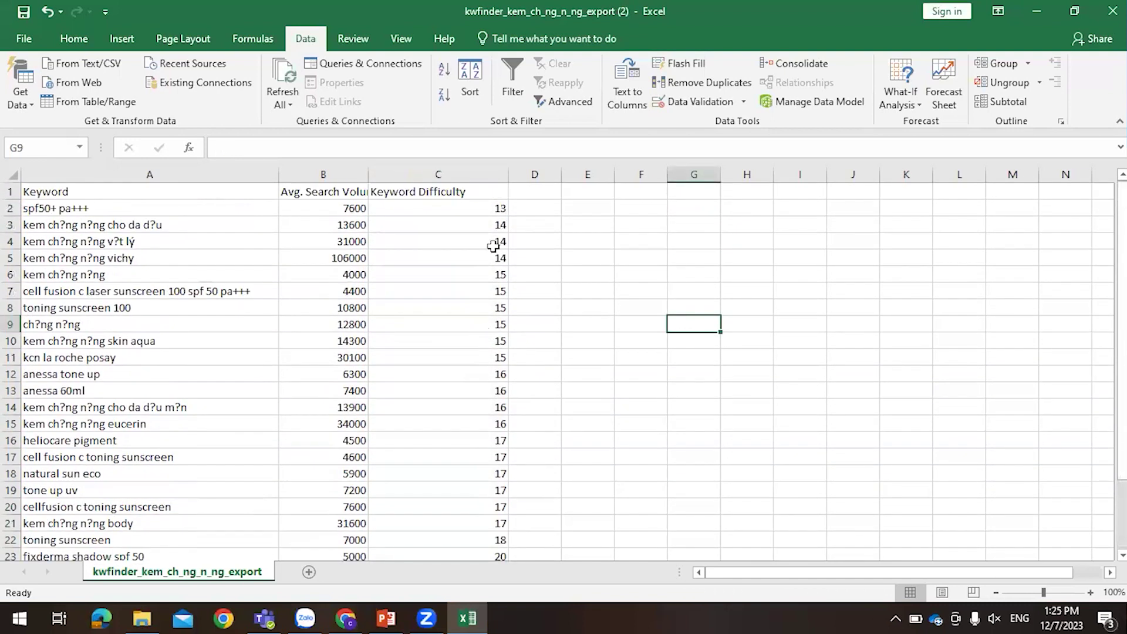
{"action": "left_click", "coordinate": [498, 208]}
{"action": "left_click", "coordinate": [497, 225]}
{"action": "left_click", "coordinate": [498, 242]}
{"action": "left_click", "coordinate": [498, 258]}
{"action": "left_click", "coordinate": [500, 290]}
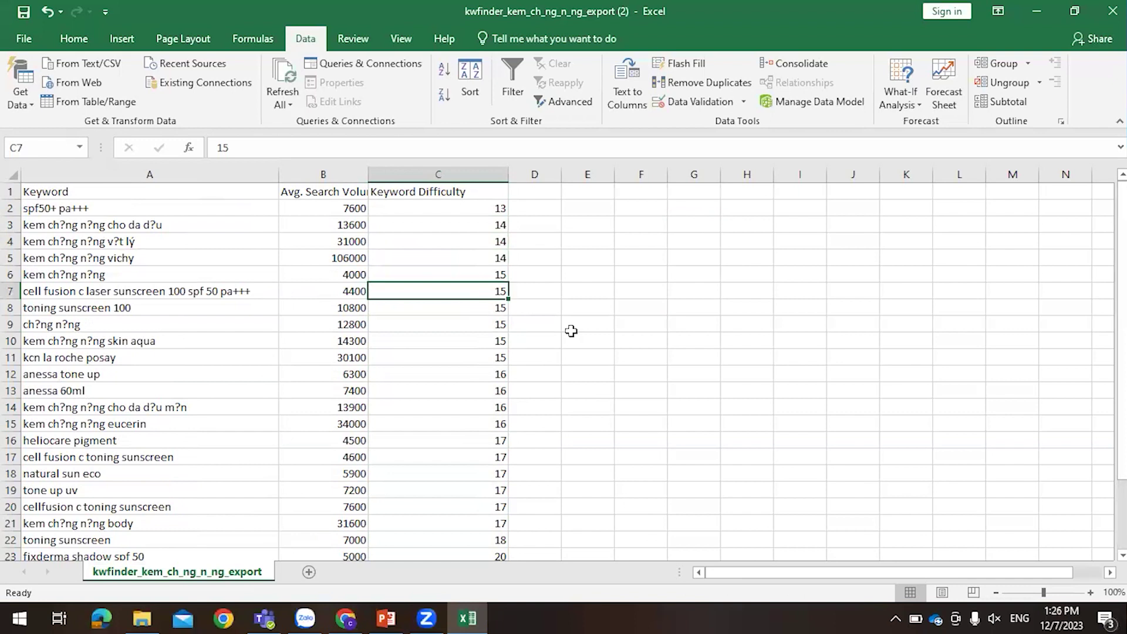
{"action": "left_click", "coordinate": [495, 213]}
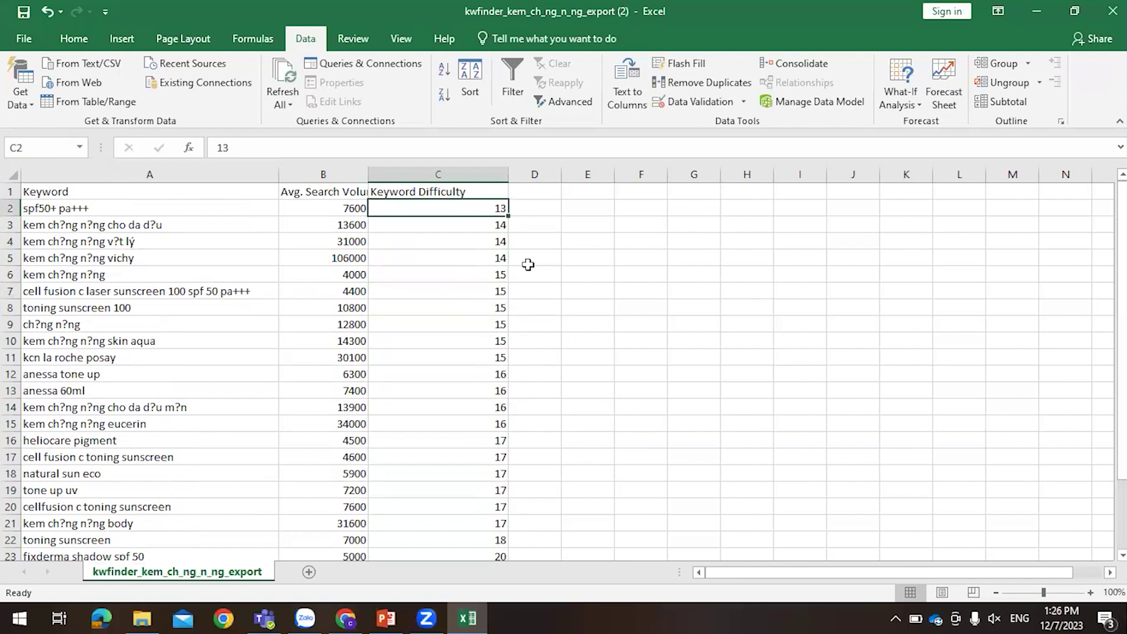
Add a "canh tranh" heading in D1 beside Keyword Difficulty and widen column D.
{"action": "left_click", "coordinate": [539, 191]}
{"action": "left_click_drag", "start_coordinate": [560, 176], "coordinate": [596, 183]}
{"action": "type", "text": "canhj tra"}
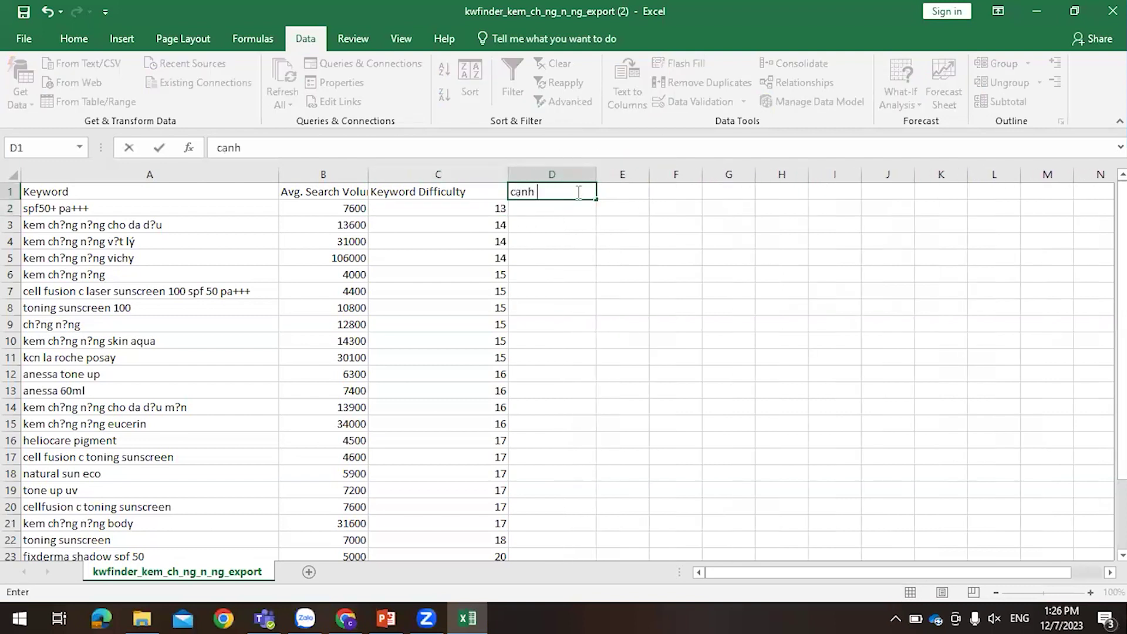
{"action": "type", "text": "nh"}
{"action": "key", "text": "Tab"}
Copy the keyword "spf50+ pa+++" from A2 and search Google in the browser for intitle:"spf50+ pa+++".
{"action": "left_click", "coordinate": [152, 211]}
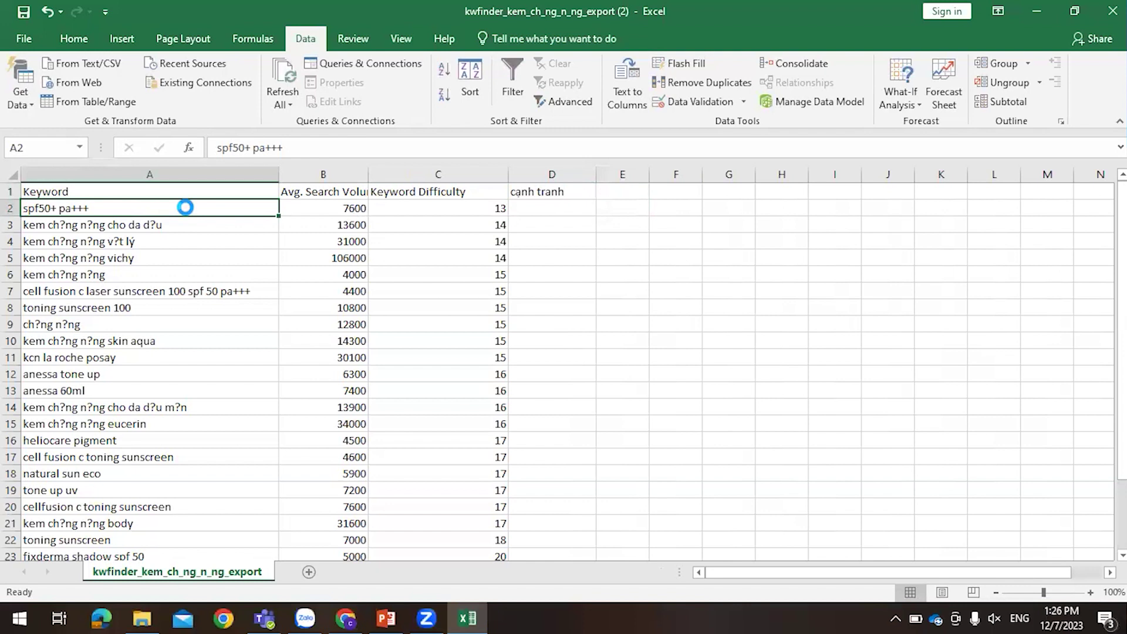
{"action": "key", "text": "ctrl+c"}
{"action": "key", "text": "alt+Tab"}
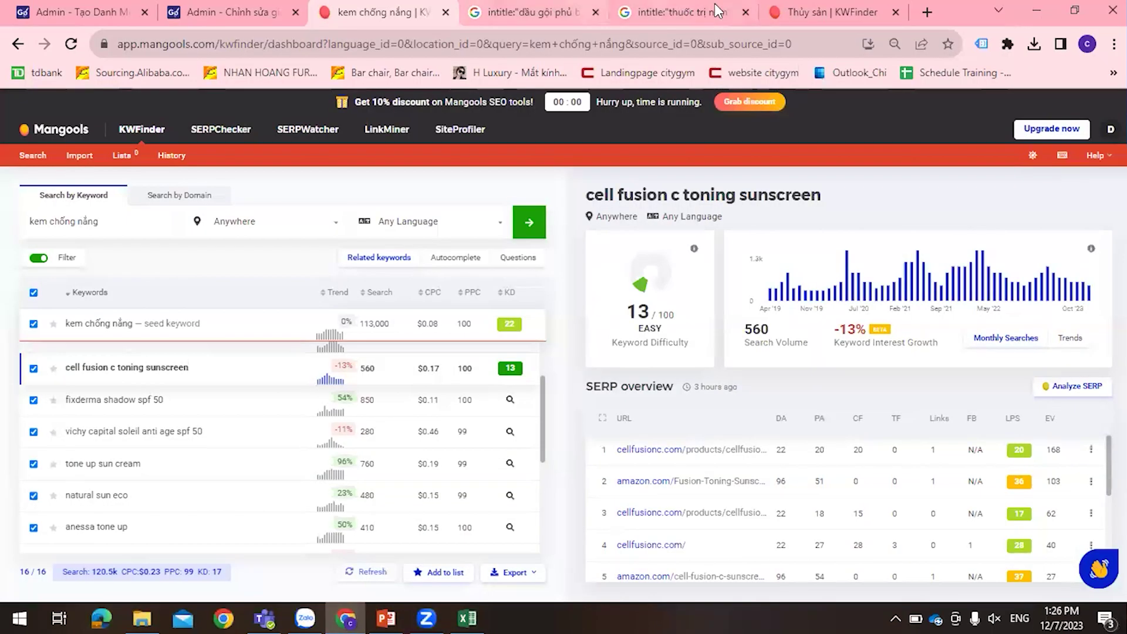
{"action": "left_click", "coordinate": [725, 12]}
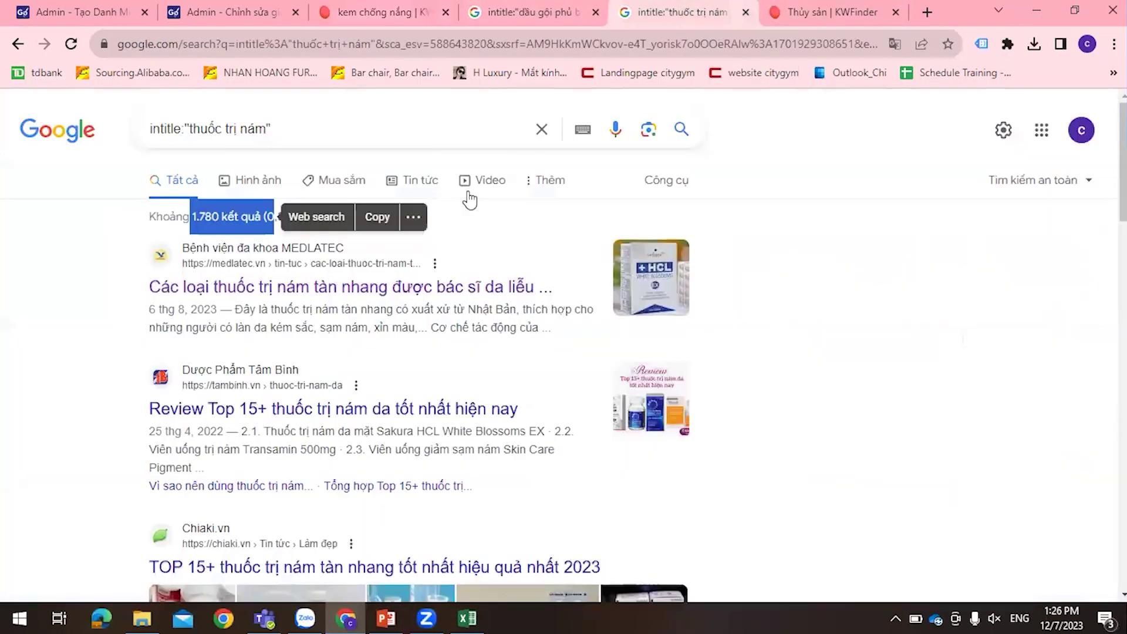
{"action": "left_click", "coordinate": [194, 128]}
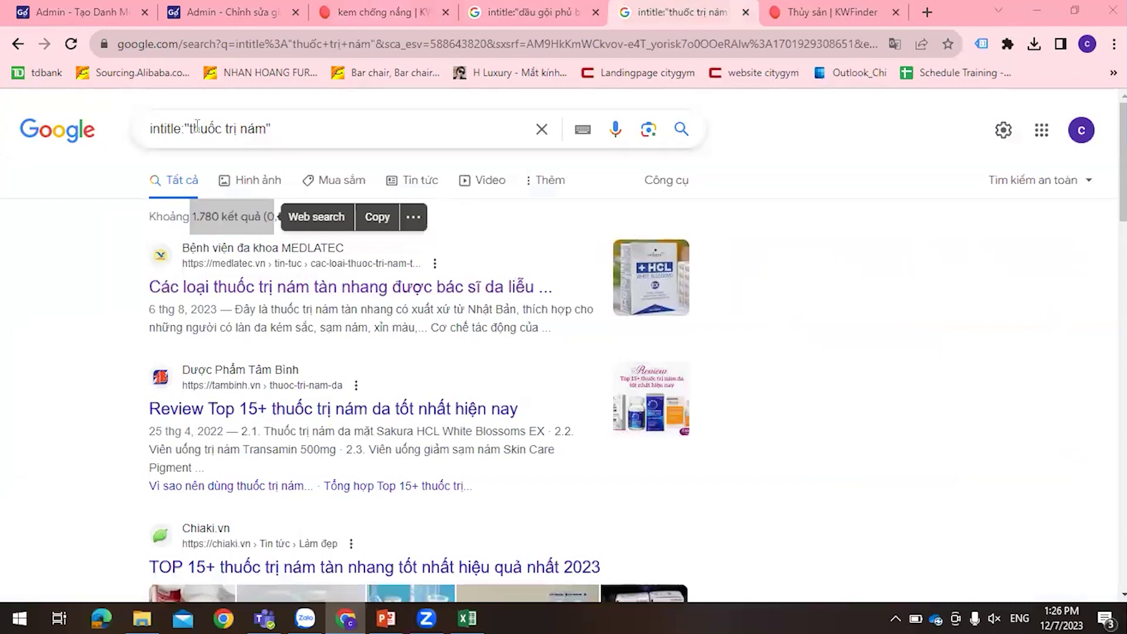
{"action": "left_click_drag", "start_coordinate": [191, 129], "coordinate": [293, 132]}
{"action": "key", "text": "BackSpace"}
{"action": "key", "text": "ctrl+v"}
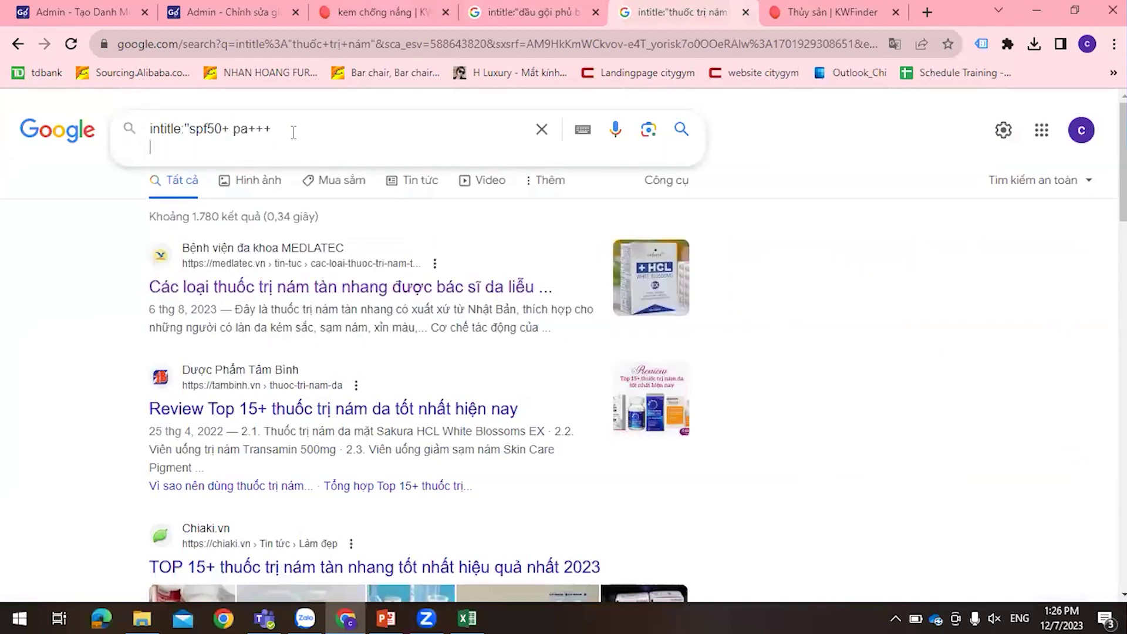
{"action": "type", "text": "\""}
{"action": "key", "text": "Return"}
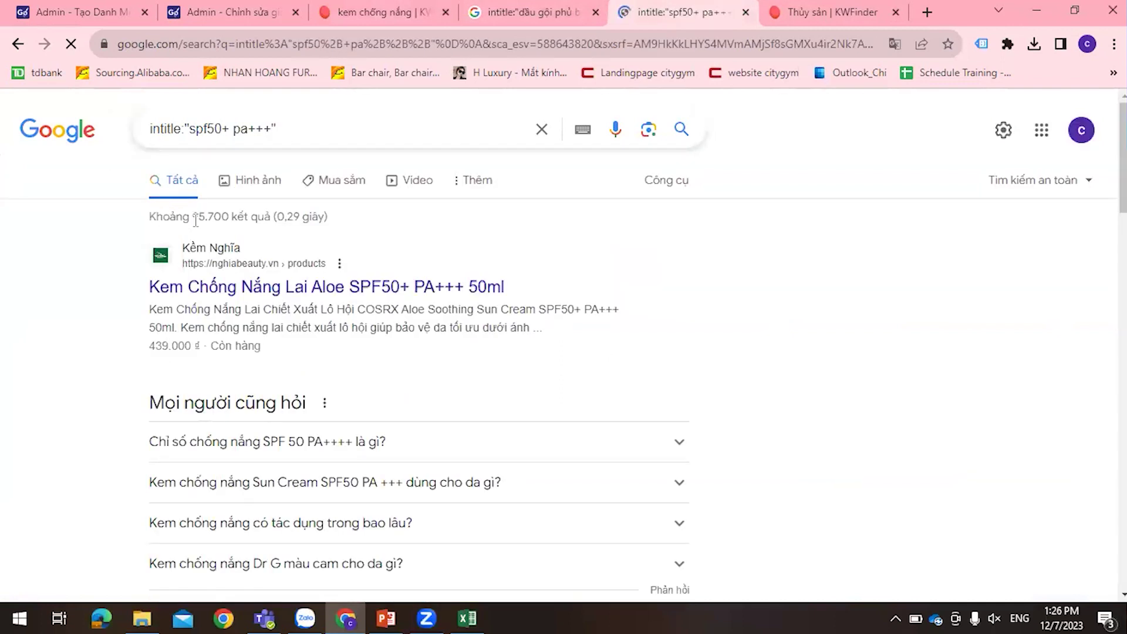
Copy the Google result count for "spf50+ pa+++" into D2 of the Excel sheet and widen column D slightly.
{"action": "left_click_drag", "start_coordinate": [199, 216], "coordinate": [227, 219]}
{"action": "left_click", "coordinate": [347, 245]}
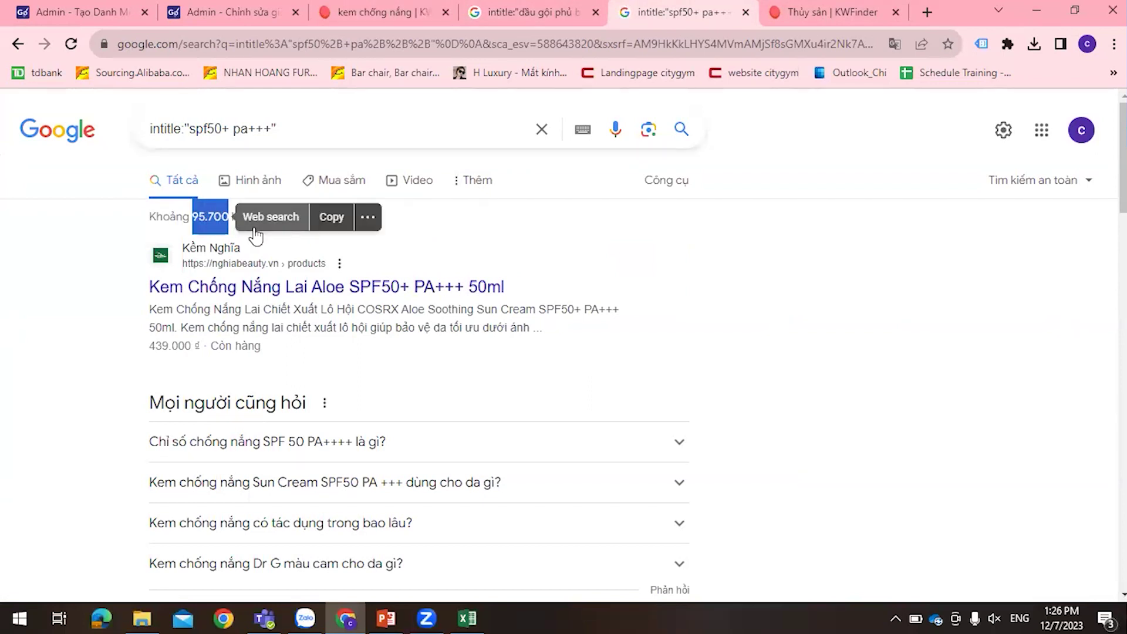
{"action": "left_click", "coordinate": [466, 616]}
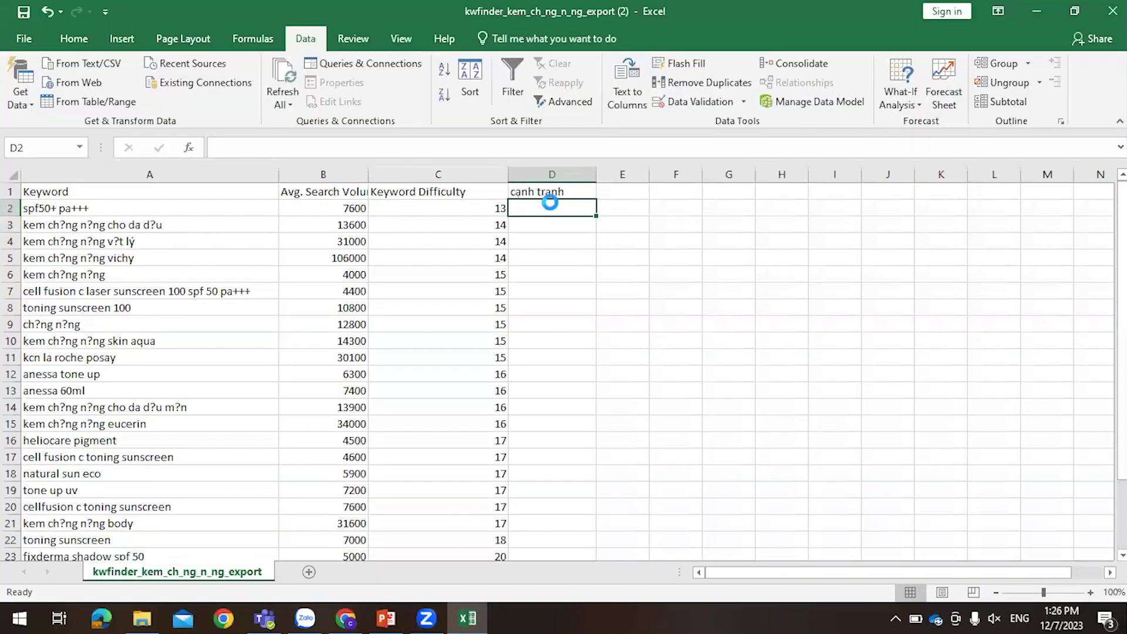
{"action": "key", "text": "ctrl+v"}
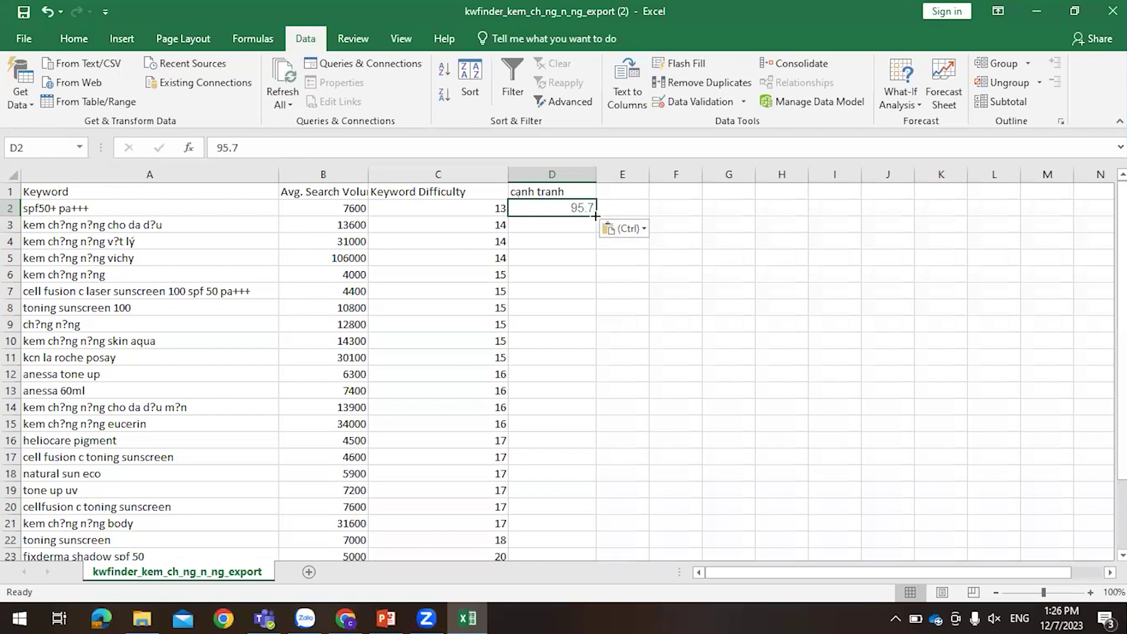
{"action": "left_click_drag", "start_coordinate": [597, 174], "coordinate": [615, 175]}
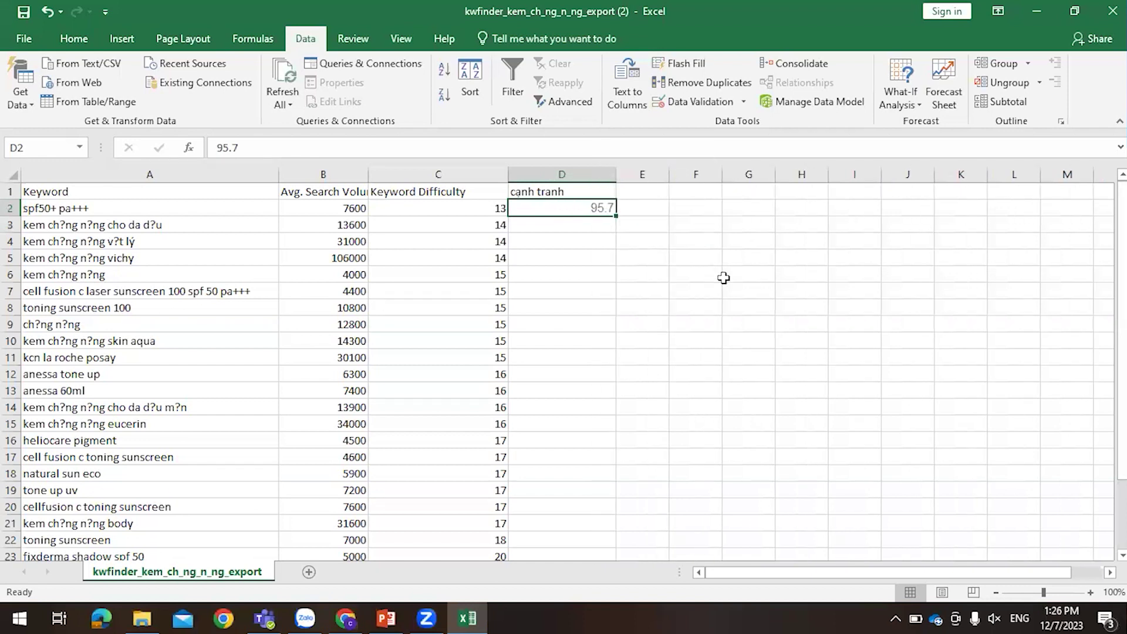
Go through the cells of the canh tranh column row by row to review where each keyword's competition figure belongs.
{"action": "left_click", "coordinate": [719, 208]}
{"action": "left_click", "coordinate": [557, 210]}
{"action": "left_click", "coordinate": [556, 228]}
{"action": "left_click", "coordinate": [559, 243]}
{"action": "left_click", "coordinate": [574, 229]}
{"action": "left_click", "coordinate": [575, 241]}
{"action": "left_click", "coordinate": [575, 258]}
{"action": "left_click", "coordinate": [576, 307]}
{"action": "left_click", "coordinate": [581, 390]}
{"action": "left_click", "coordinate": [578, 423]}
{"action": "left_click", "coordinate": [576, 490]}
{"action": "left_click", "coordinate": [573, 407]}
{"action": "left_click", "coordinate": [575, 341]}
{"action": "left_click", "coordinate": [578, 275]}
{"action": "left_click", "coordinate": [581, 210]}
{"action": "left_click", "coordinate": [580, 226]}
{"action": "left_click", "coordinate": [578, 257]}
{"action": "left_click", "coordinate": [578, 309]}
{"action": "left_click", "coordinate": [805, 253]}
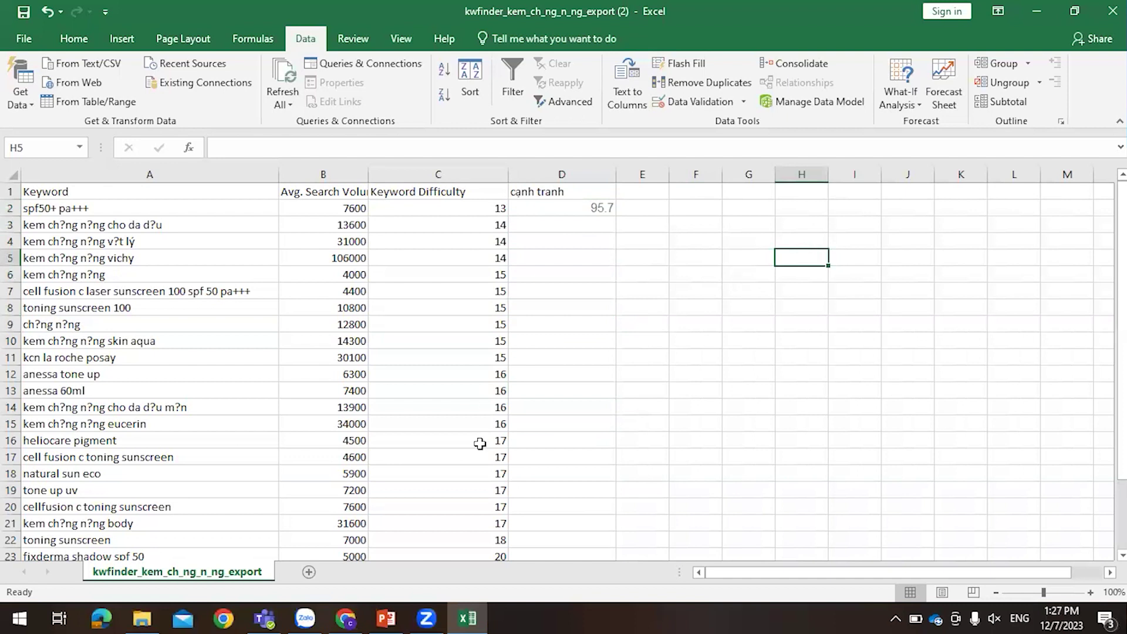
Switch to the browser and examine the SERP overview of "cell fusion c toning sunscreen" in KWFinder down to the tenth result.
{"action": "mouse_move", "coordinate": [392, 616]}
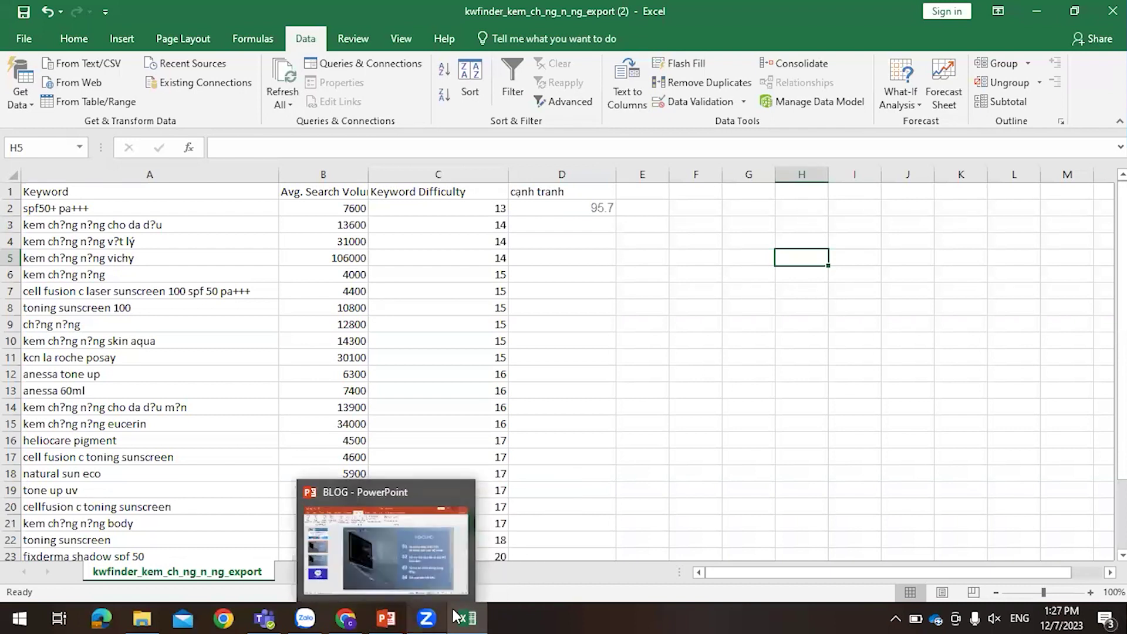
{"action": "mouse_move", "coordinate": [460, 616]}
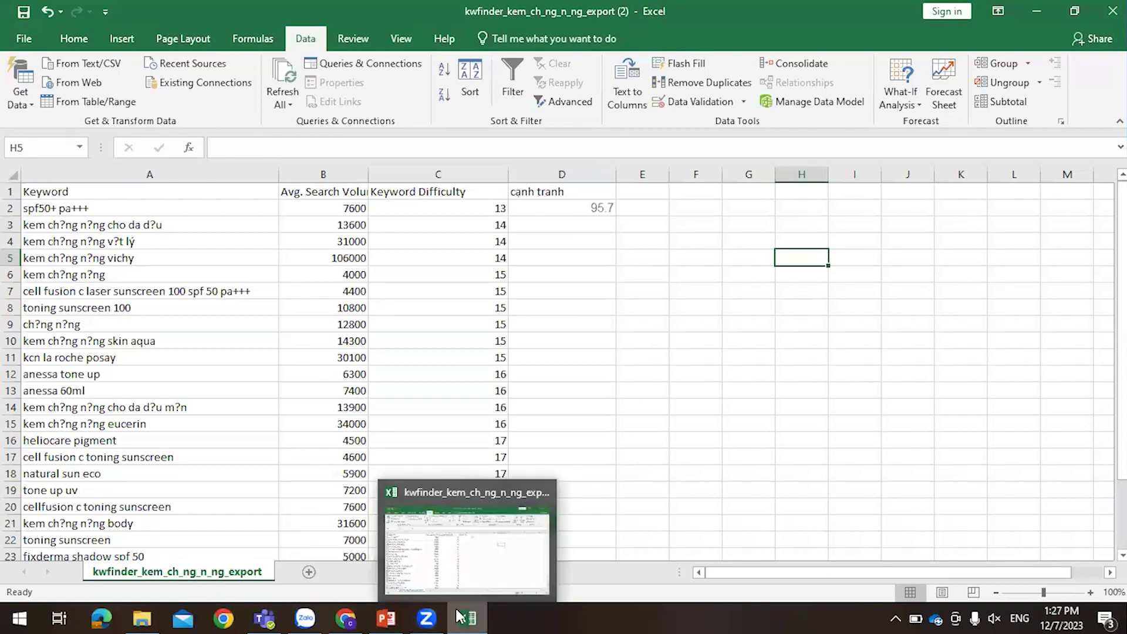
{"action": "left_click", "coordinate": [346, 617]}
{"action": "left_click", "coordinate": [547, 9]}
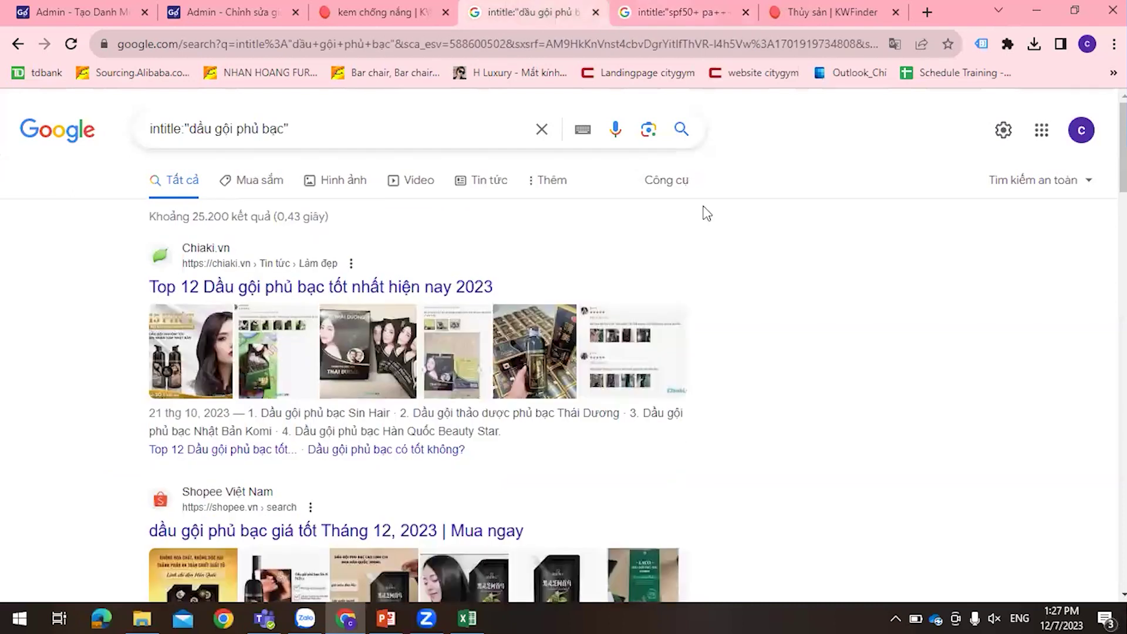
{"action": "left_click", "coordinate": [805, 18]}
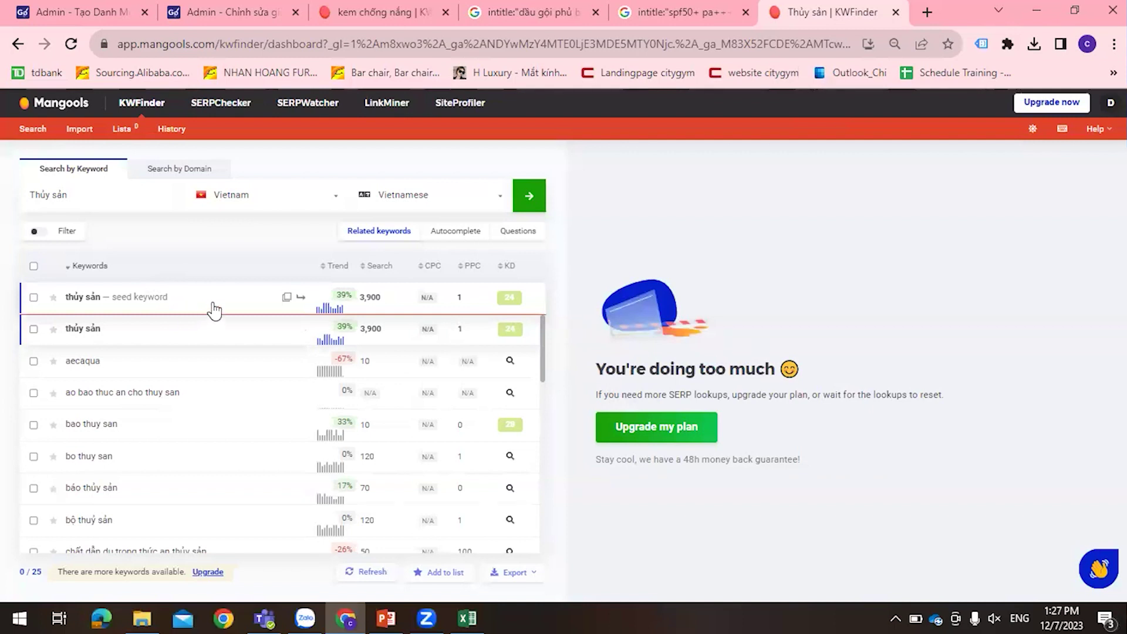
{"action": "left_click", "coordinate": [366, 1]}
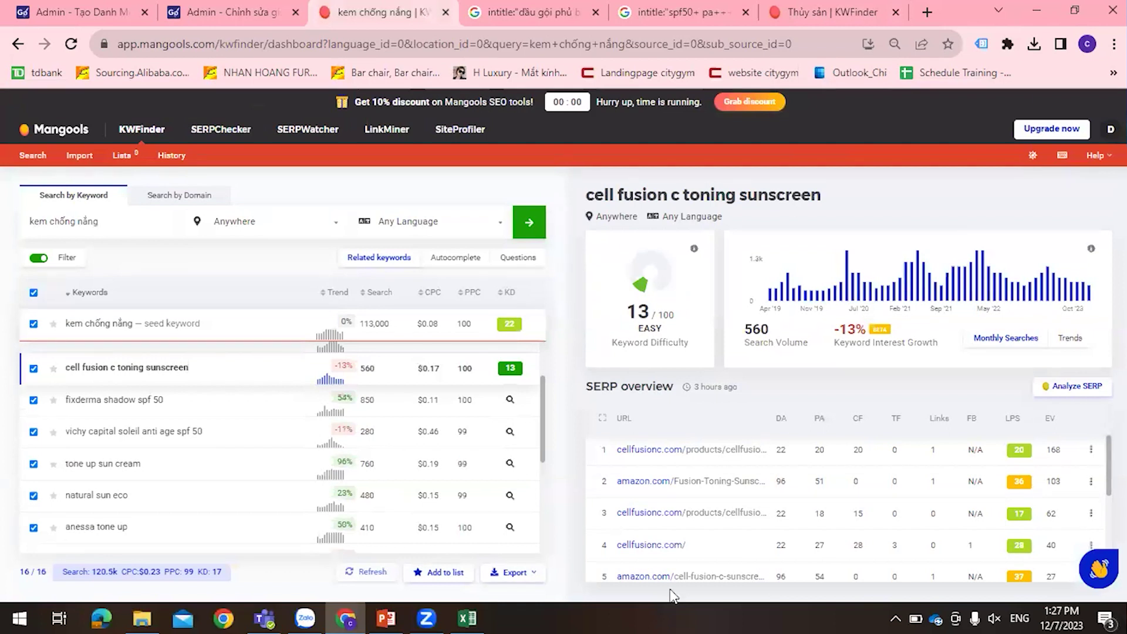
{"action": "scroll", "coordinate": [729, 467], "scroll_direction": "down", "scroll_amount": 2}
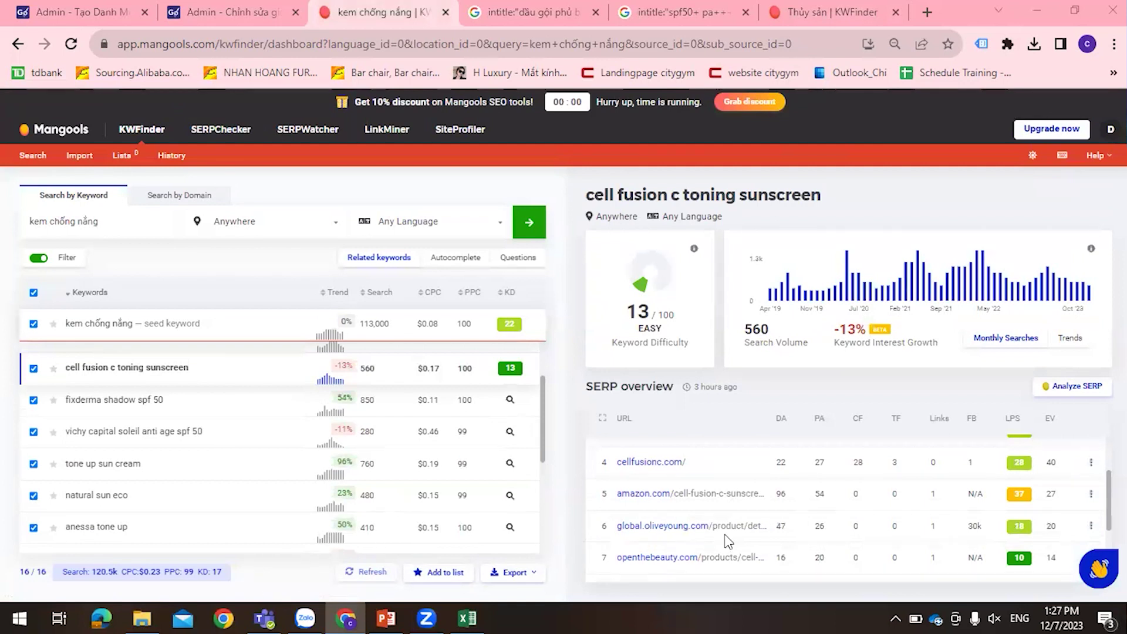
{"action": "scroll", "coordinate": [791, 523], "scroll_direction": "up", "scroll_amount": 2}
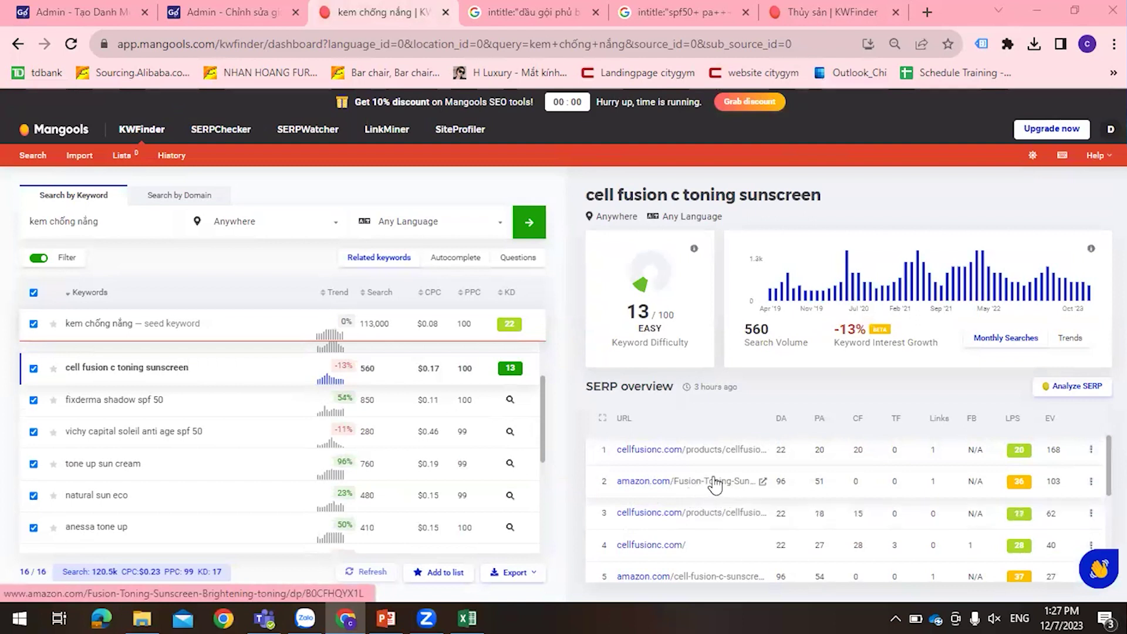
{"action": "scroll", "coordinate": [695, 493], "scroll_direction": "down", "scroll_amount": 2}
{"action": "scroll", "coordinate": [697, 491], "scroll_direction": "down", "scroll_amount": 3}
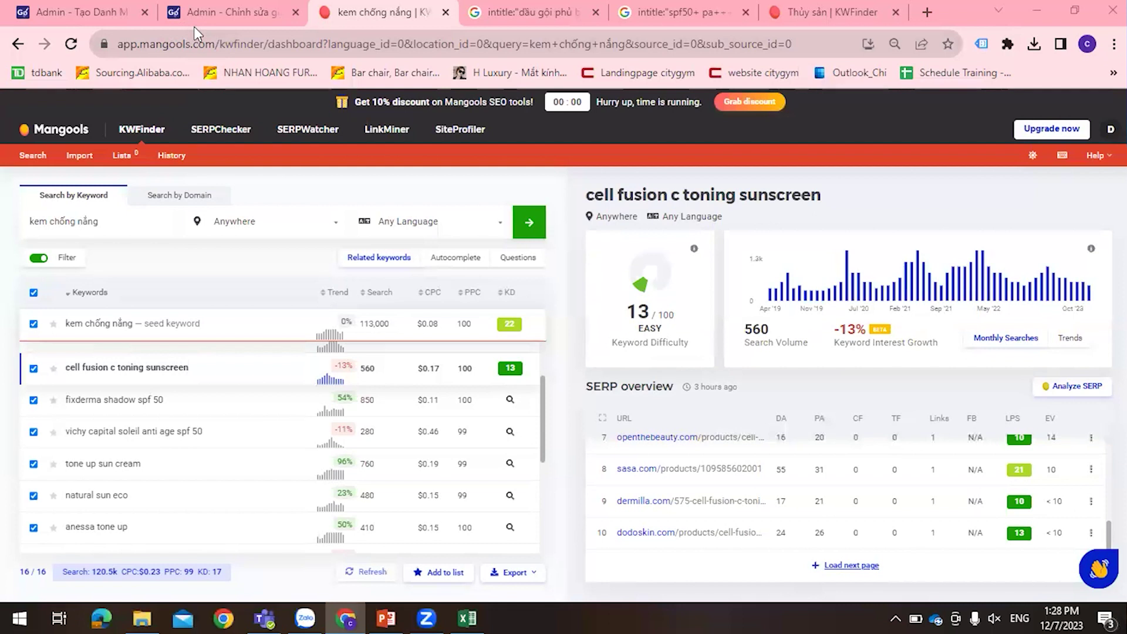
Switch to the GoSell admin page and open the online store's Blog article list.
{"action": "left_click", "coordinate": [82, 13]}
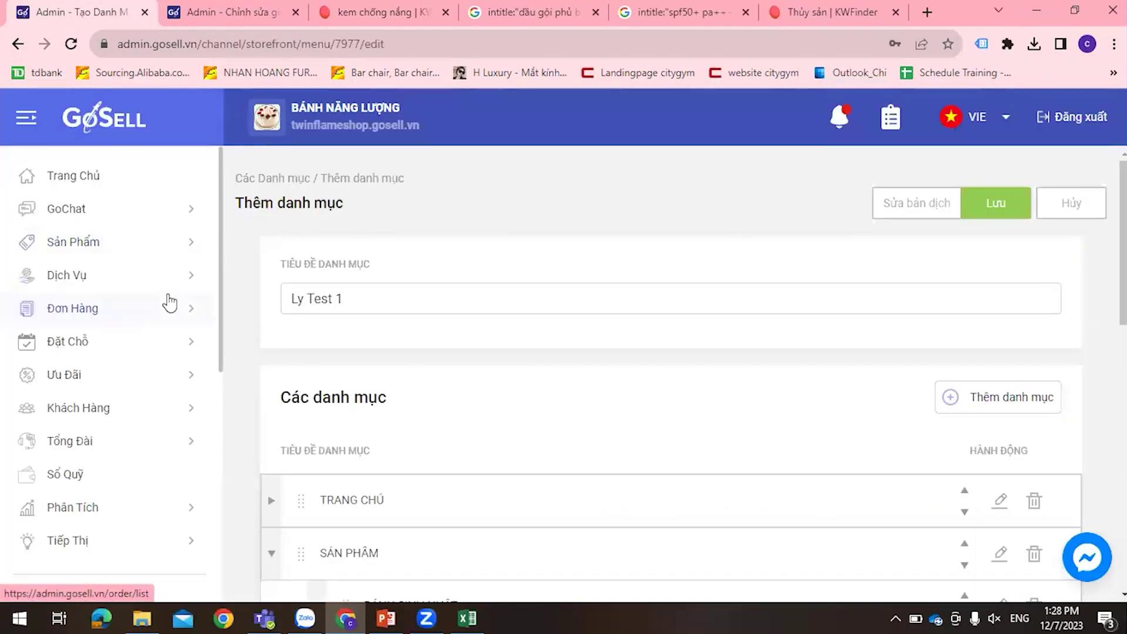
{"action": "scroll", "coordinate": [158, 308], "scroll_direction": "down", "scroll_amount": 3}
{"action": "scroll", "coordinate": [82, 475], "scroll_direction": "down", "scroll_amount": 1}
{"action": "left_click", "coordinate": [86, 464]}
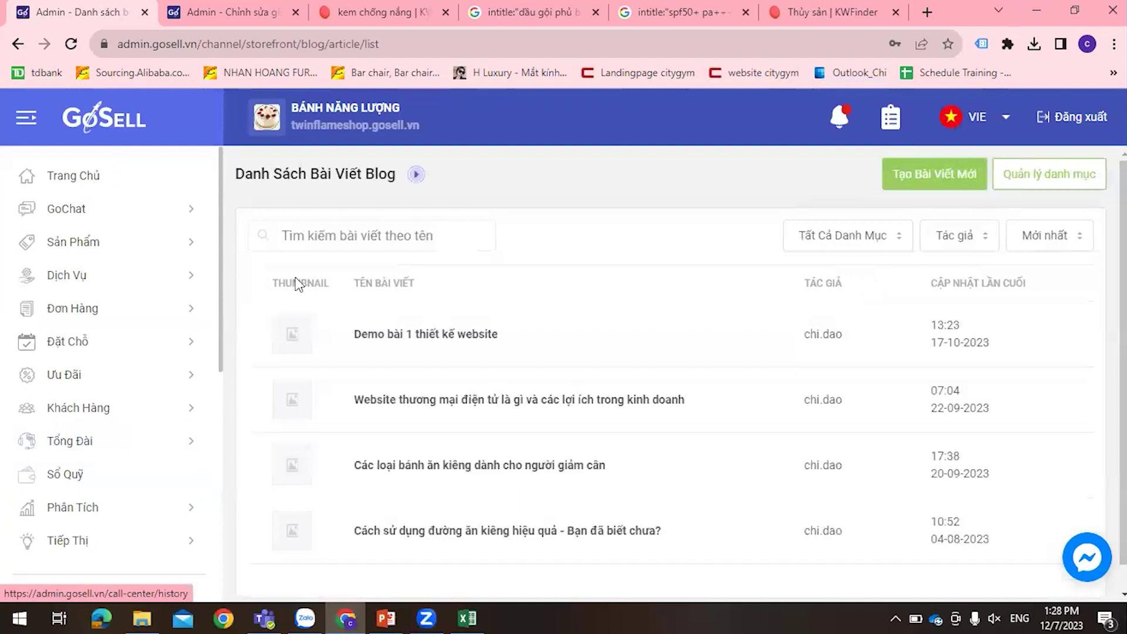
{"action": "scroll", "coordinate": [103, 467], "scroll_direction": "down", "scroll_amount": 4}
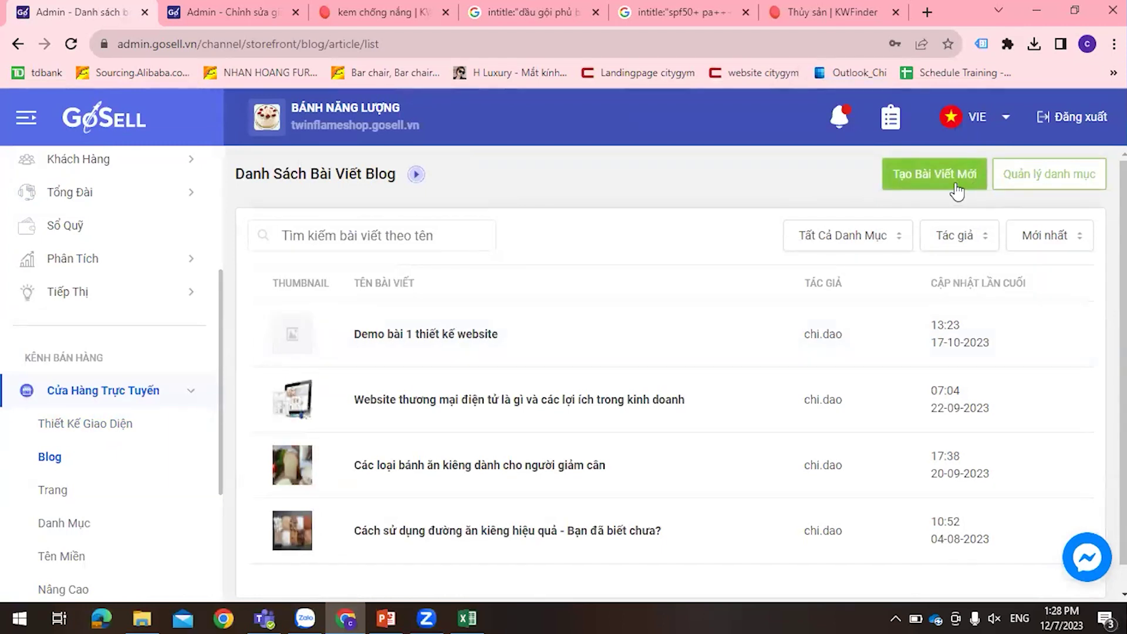
Open the form for a new blog article and examine its title, content, preview text and SEO keyword fields.
{"action": "left_click", "coordinate": [920, 185]}
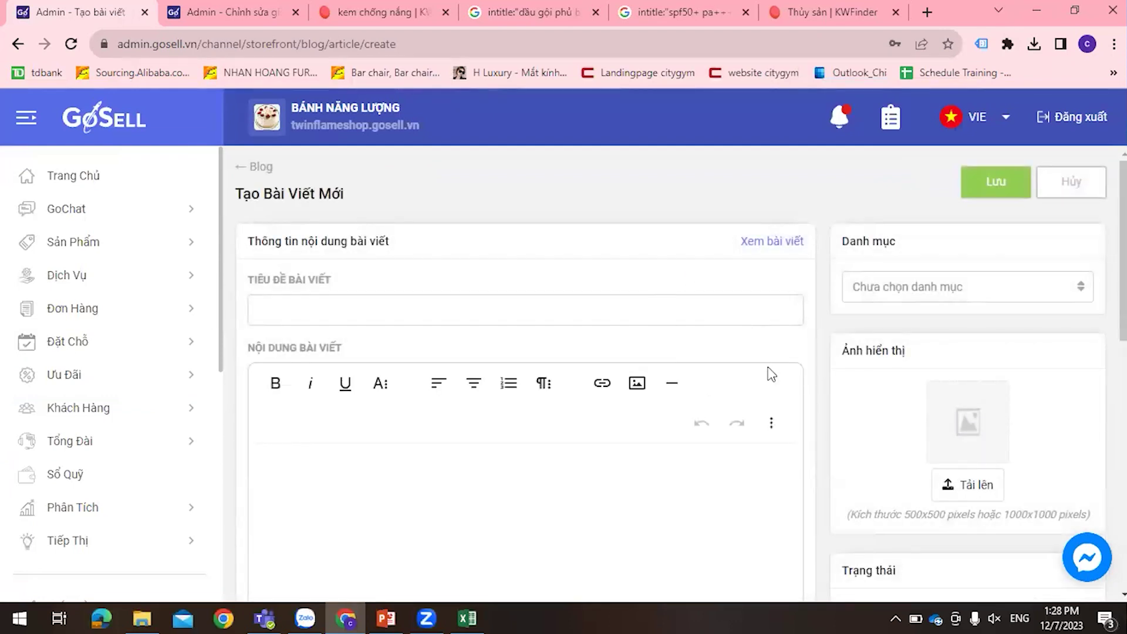
{"action": "scroll", "coordinate": [768, 370], "scroll_direction": "down", "scroll_amount": 5}
{"action": "scroll", "coordinate": [769, 368], "scroll_direction": "down", "scroll_amount": 5}
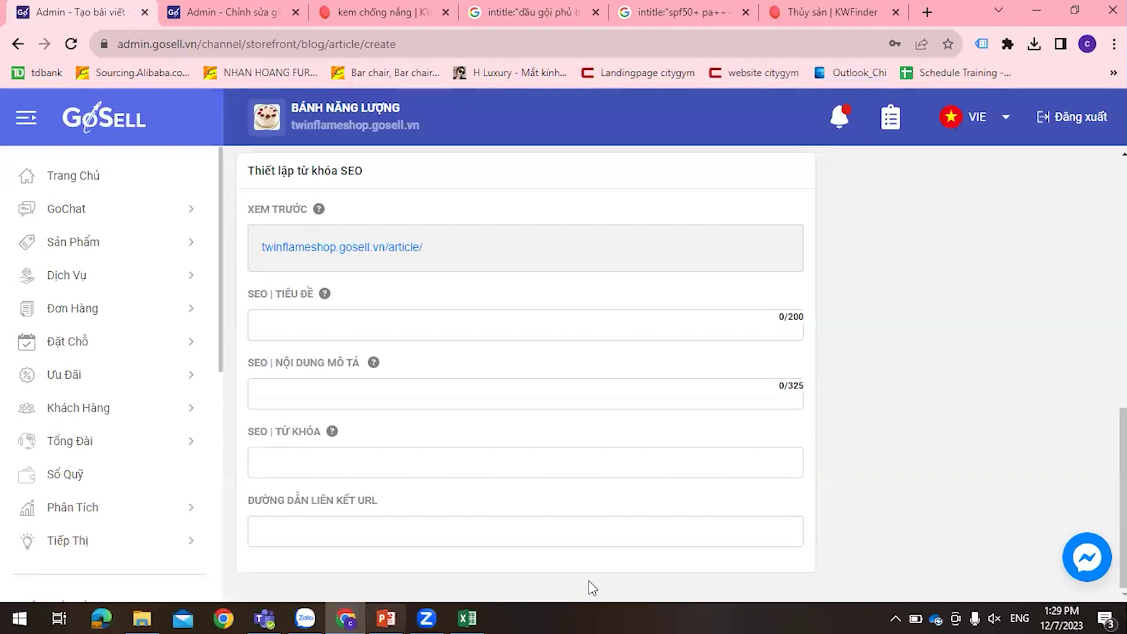
{"action": "scroll", "coordinate": [621, 433], "scroll_direction": "up", "scroll_amount": 7}
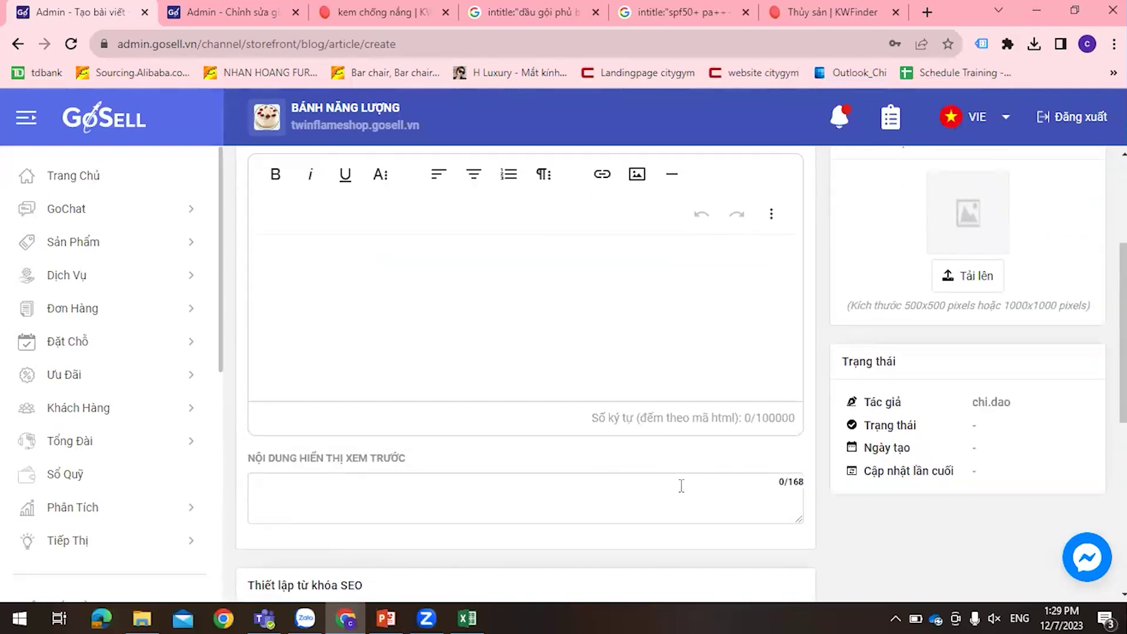
{"action": "scroll", "coordinate": [681, 486], "scroll_direction": "up", "scroll_amount": 3}
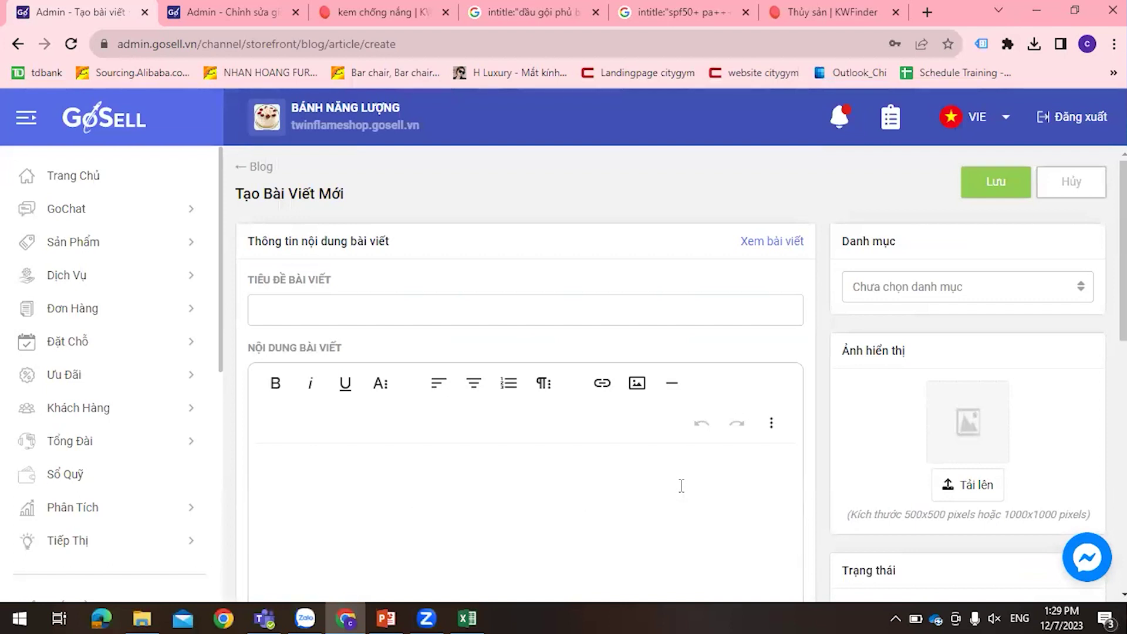
{"action": "left_click", "coordinate": [399, 306]}
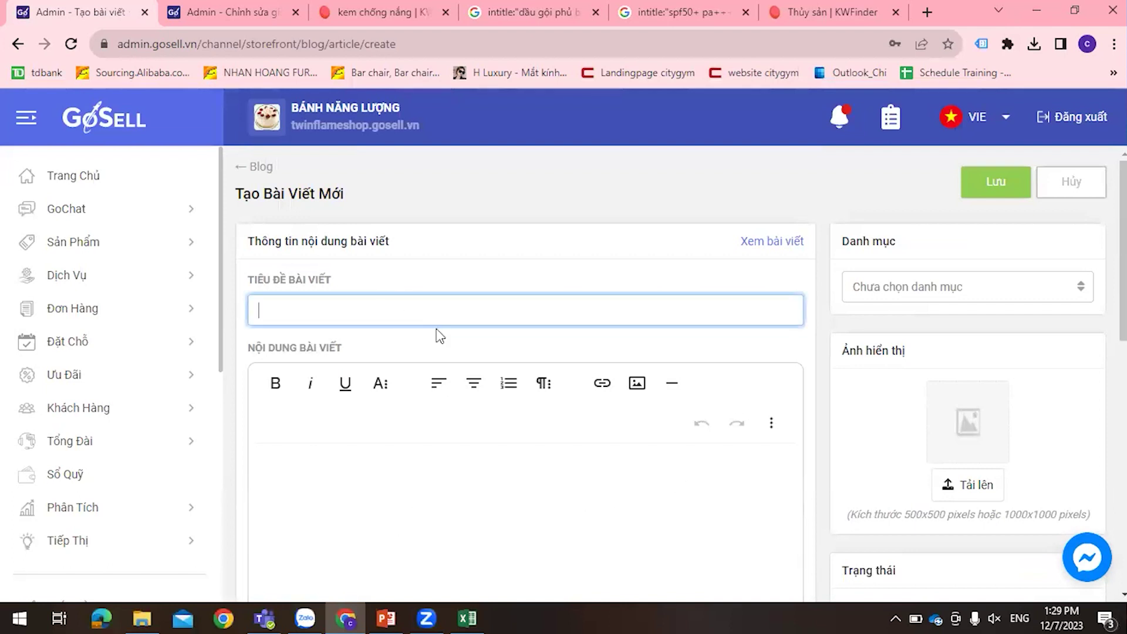
{"action": "scroll", "coordinate": [559, 330], "scroll_direction": "down", "scroll_amount": 1}
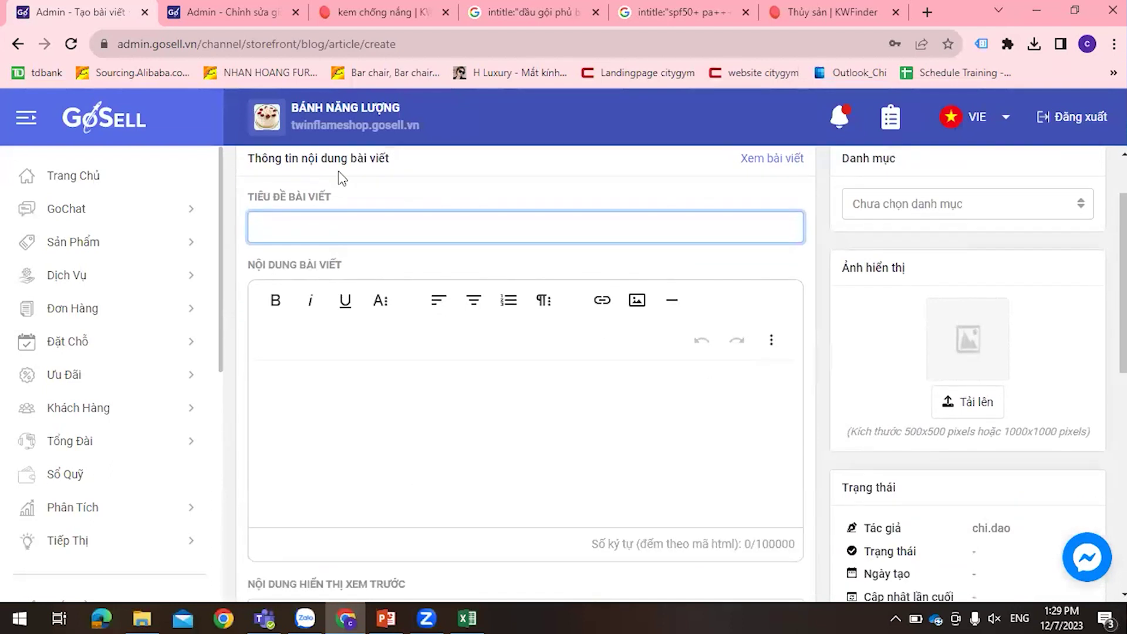
Return to the blog list and open the article "Website thương mại điện tử là gì và các lợi ích trong kinh doanh" to view its content.
{"action": "left_click", "coordinate": [19, 44]}
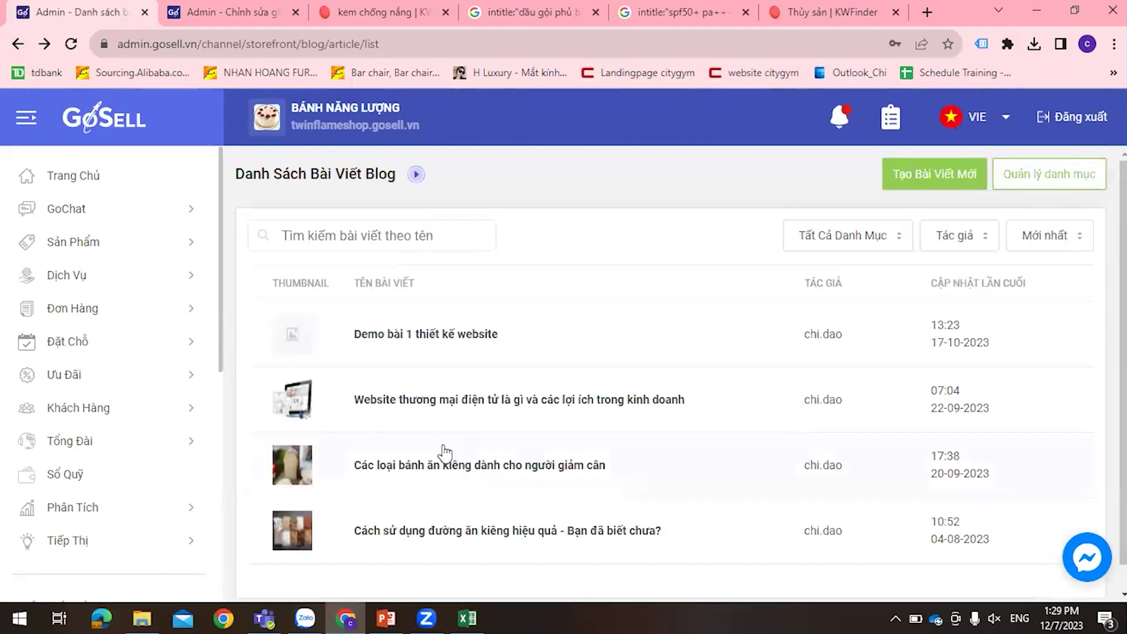
{"action": "left_click", "coordinate": [898, 401]}
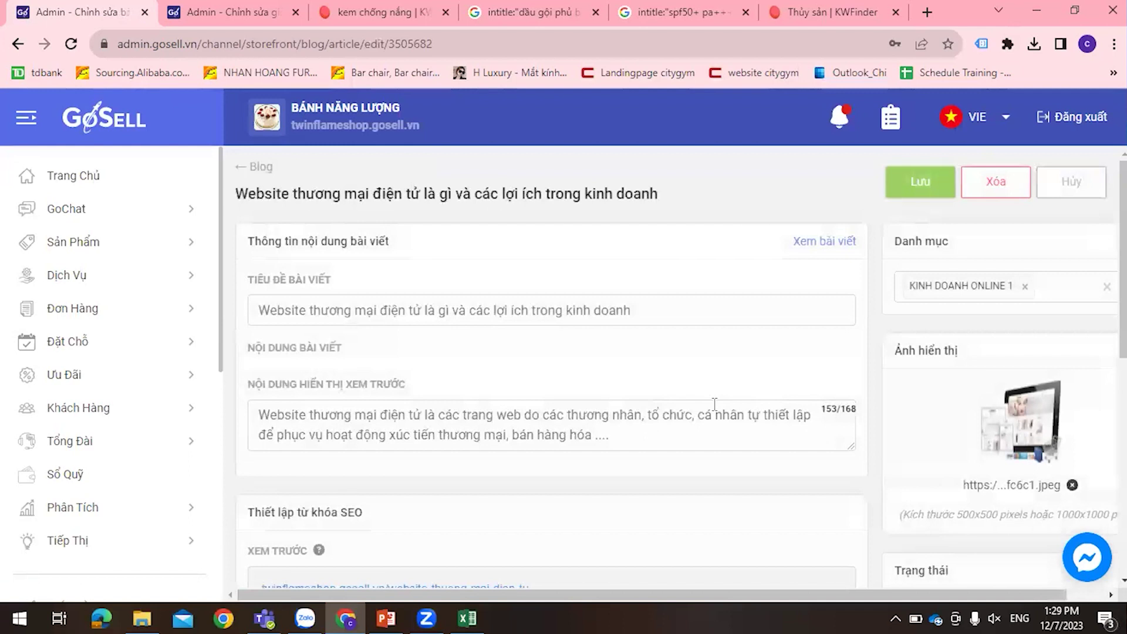
{"action": "scroll", "coordinate": [722, 410], "scroll_direction": "down", "scroll_amount": 1}
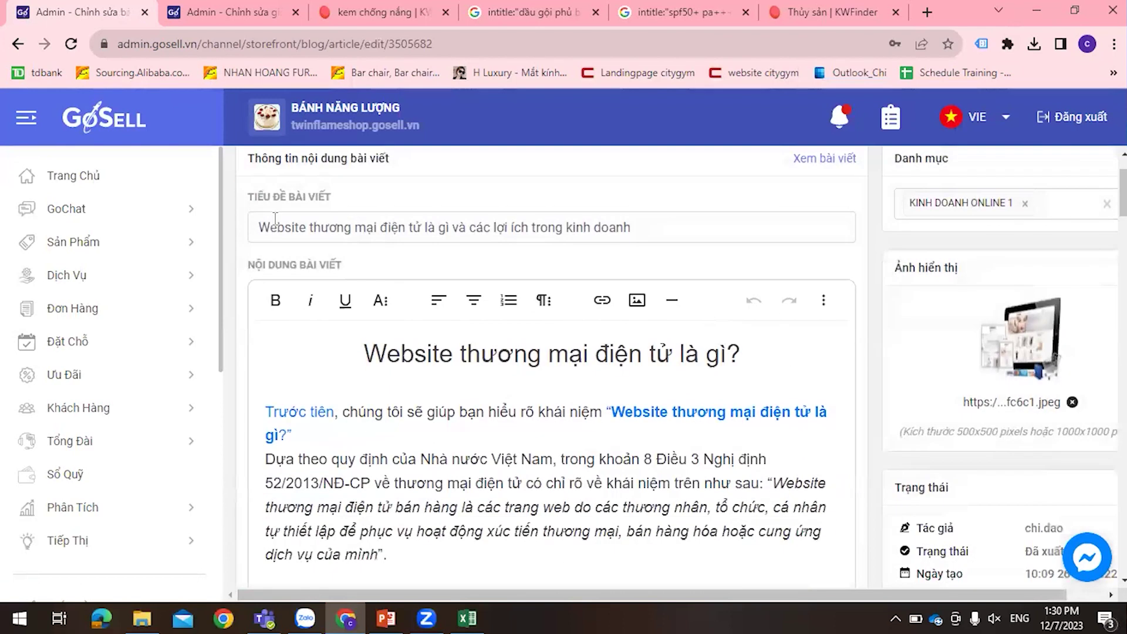
Examine the article's title field and compare its wording with the opening heading and first paragraph of the content.
{"action": "left_click_drag", "start_coordinate": [245, 197], "coordinate": [331, 198]}
{"action": "left_click_drag", "start_coordinate": [258, 228], "coordinate": [650, 217]}
{"action": "left_click", "coordinate": [668, 216]}
{"action": "left_click", "coordinate": [680, 230]}
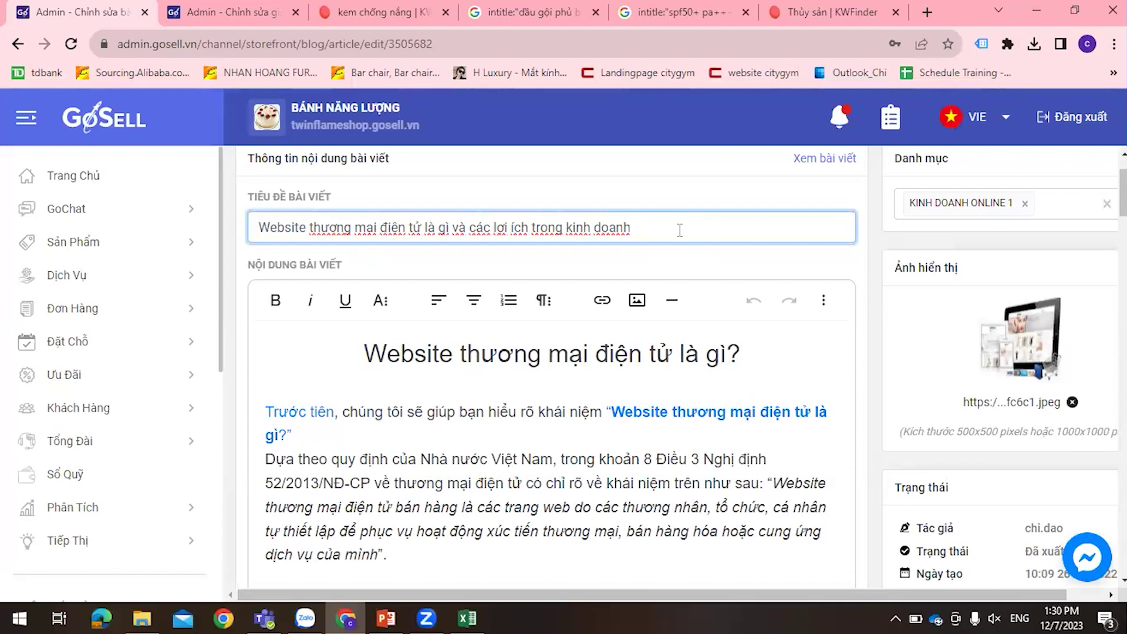
{"action": "left_click", "coordinate": [635, 229]}
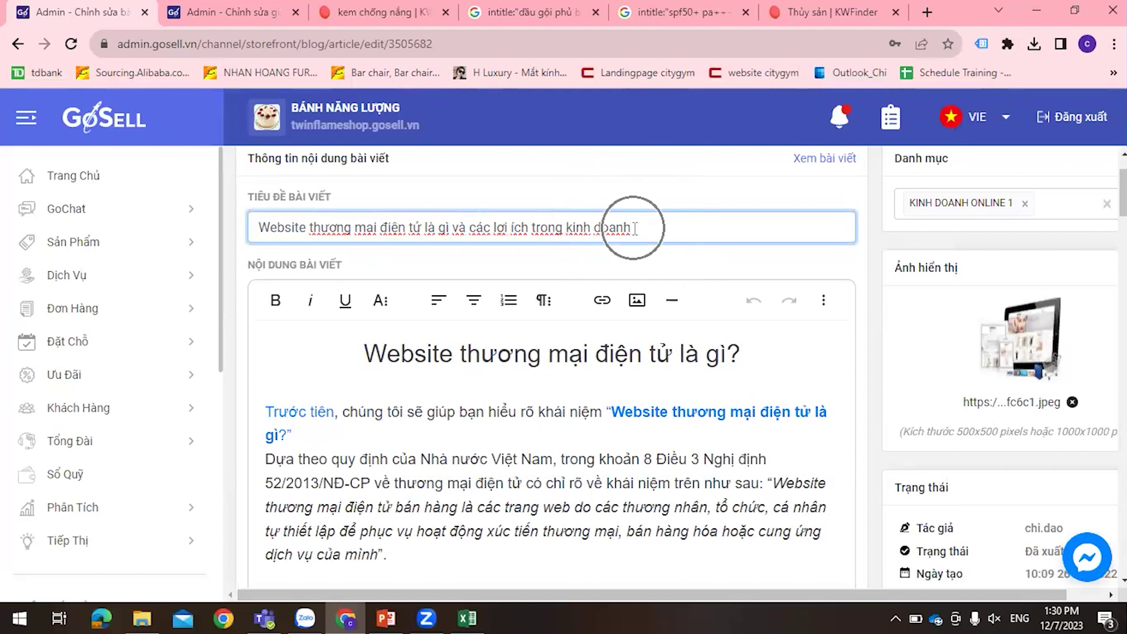
{"action": "left_click", "coordinate": [530, 222]}
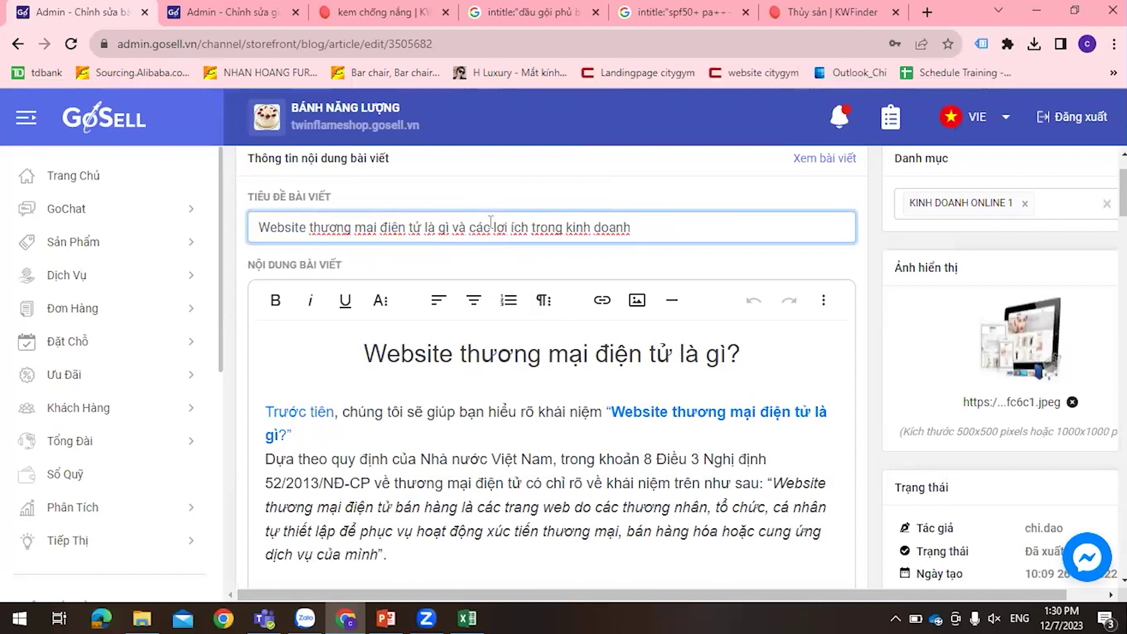
{"action": "key", "text": "ctrl+a"}
{"action": "scroll", "coordinate": [503, 423], "scroll_direction": "down", "scroll_amount": 5}
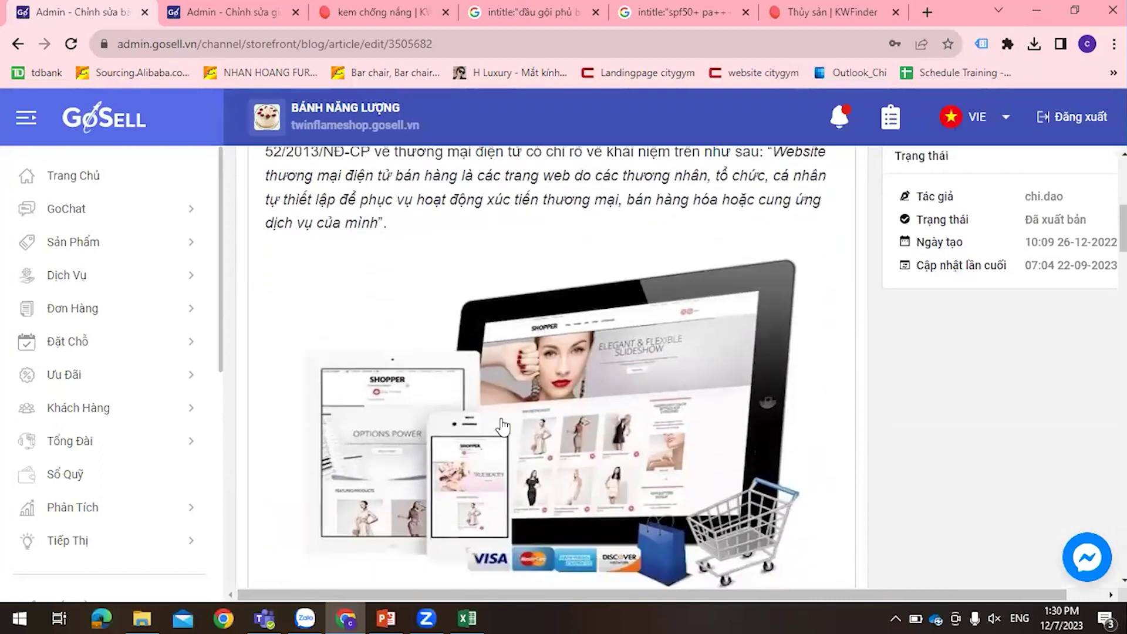
{"action": "scroll", "coordinate": [503, 422], "scroll_direction": "up", "scroll_amount": 3}
{"action": "left_click", "coordinate": [314, 212]}
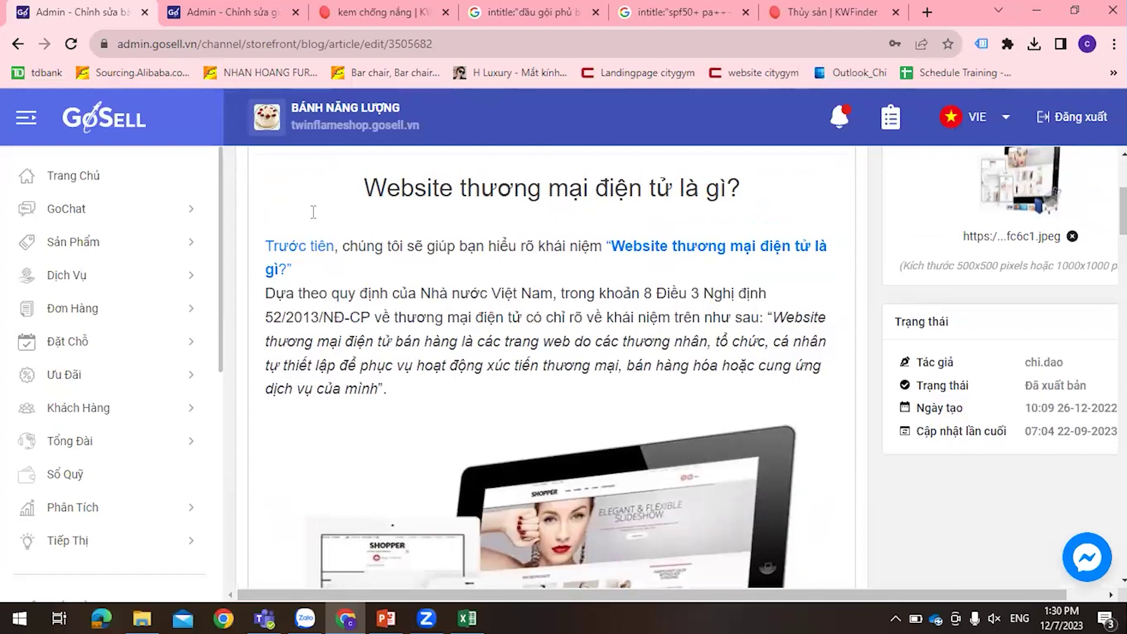
{"action": "scroll", "coordinate": [329, 234], "scroll_direction": "up", "scroll_amount": 4}
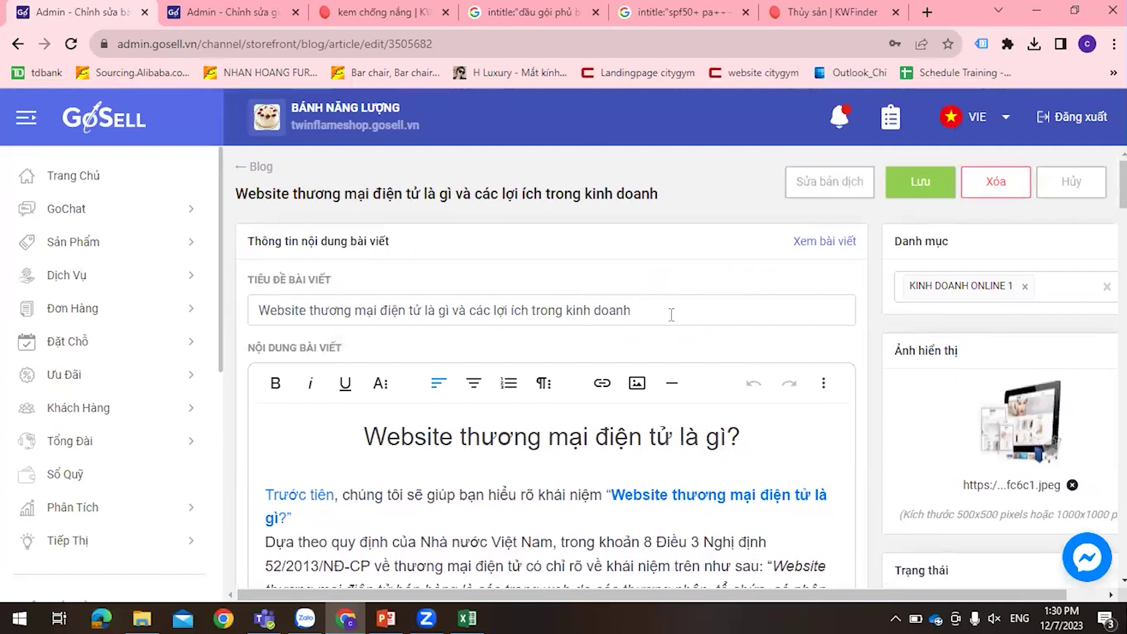
{"action": "left_click_drag", "start_coordinate": [671, 315], "coordinate": [108, 309]}
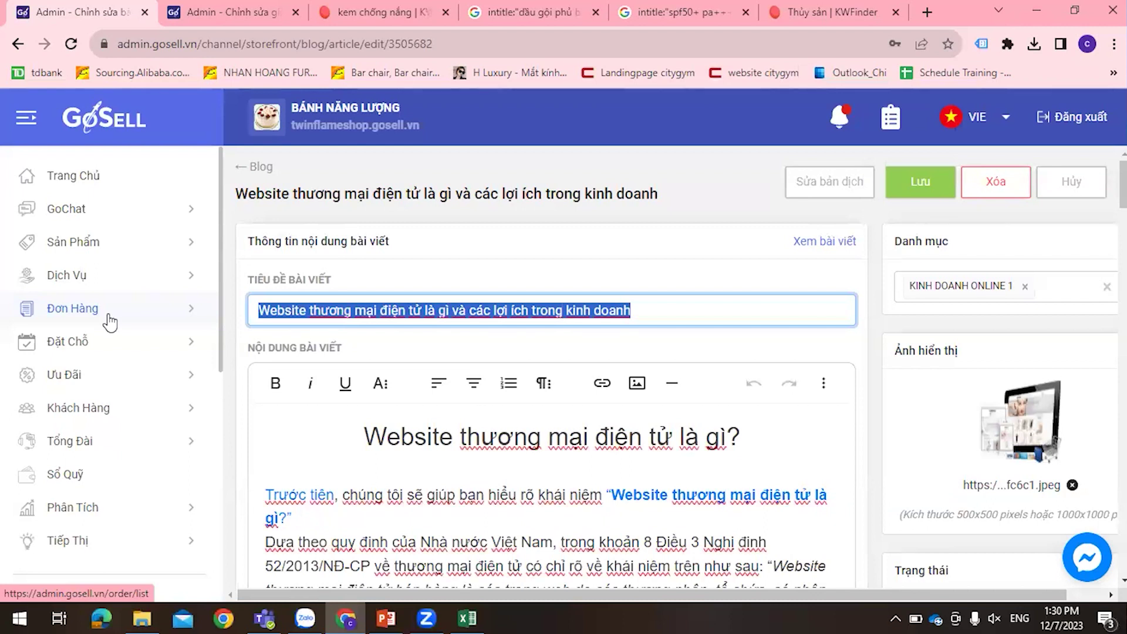
{"action": "left_click", "coordinate": [557, 320]}
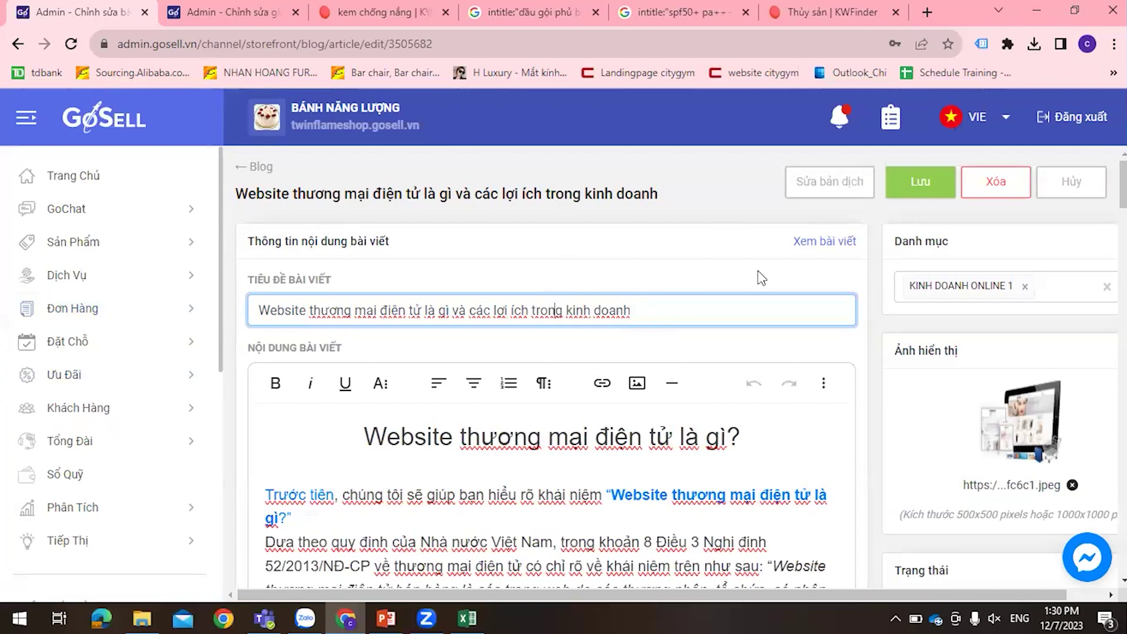
Select the first image in the article content and examine its link URL and other image options, leaving the image unlinked.
{"action": "scroll", "coordinate": [759, 270], "scroll_direction": "down", "scroll_amount": 5}
{"action": "scroll", "coordinate": [759, 270], "scroll_direction": "down", "scroll_amount": 3}
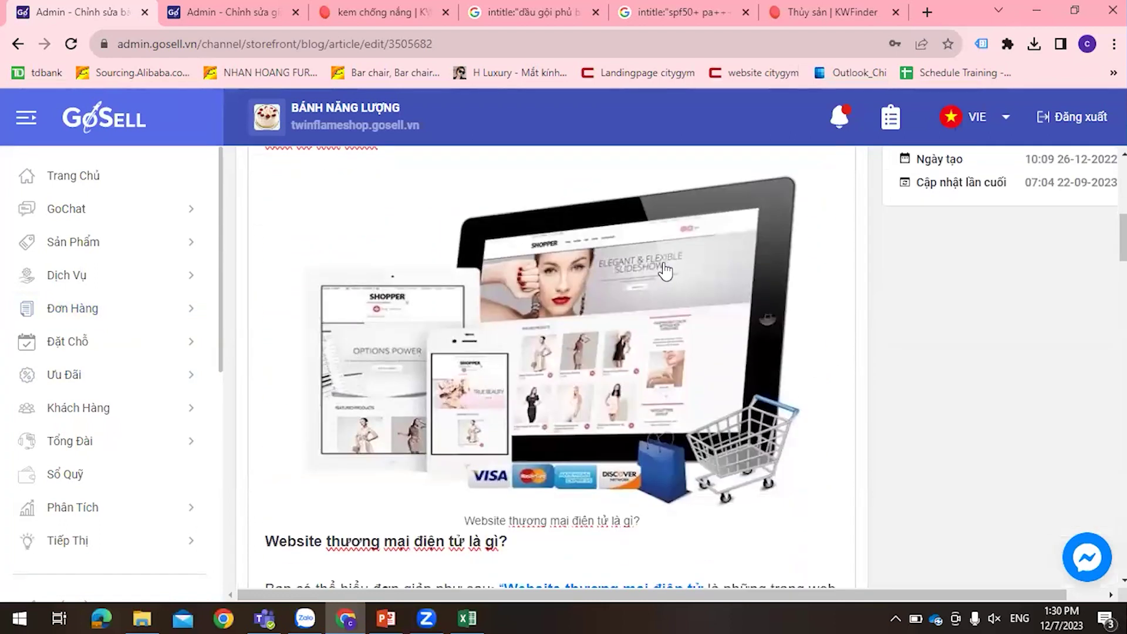
{"action": "left_click", "coordinate": [727, 344]}
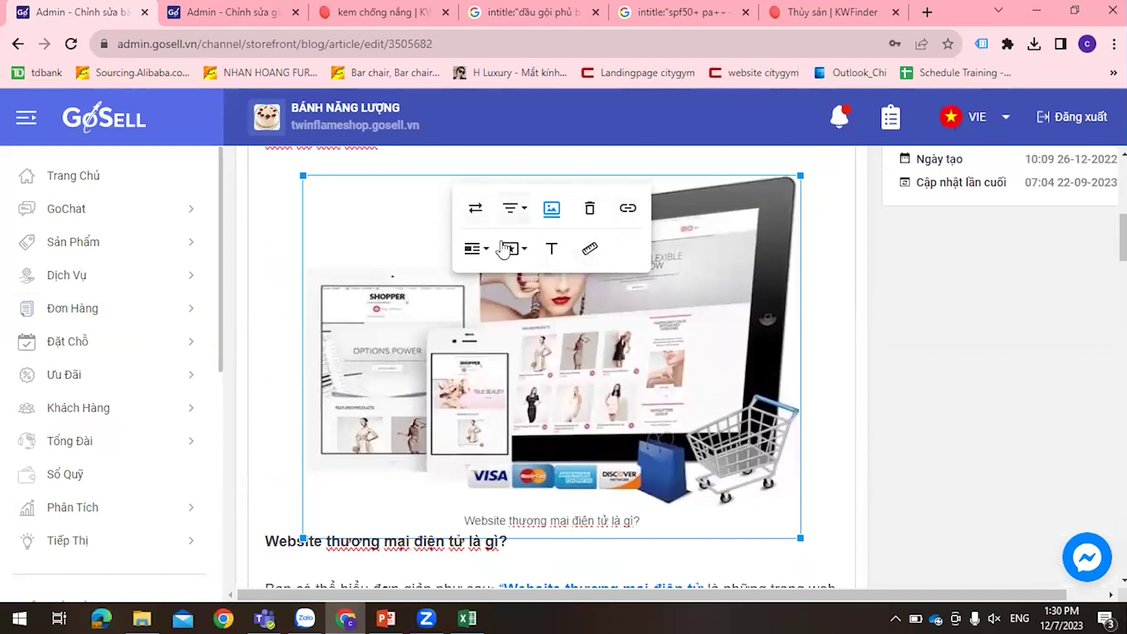
{"action": "left_click", "coordinate": [630, 212]}
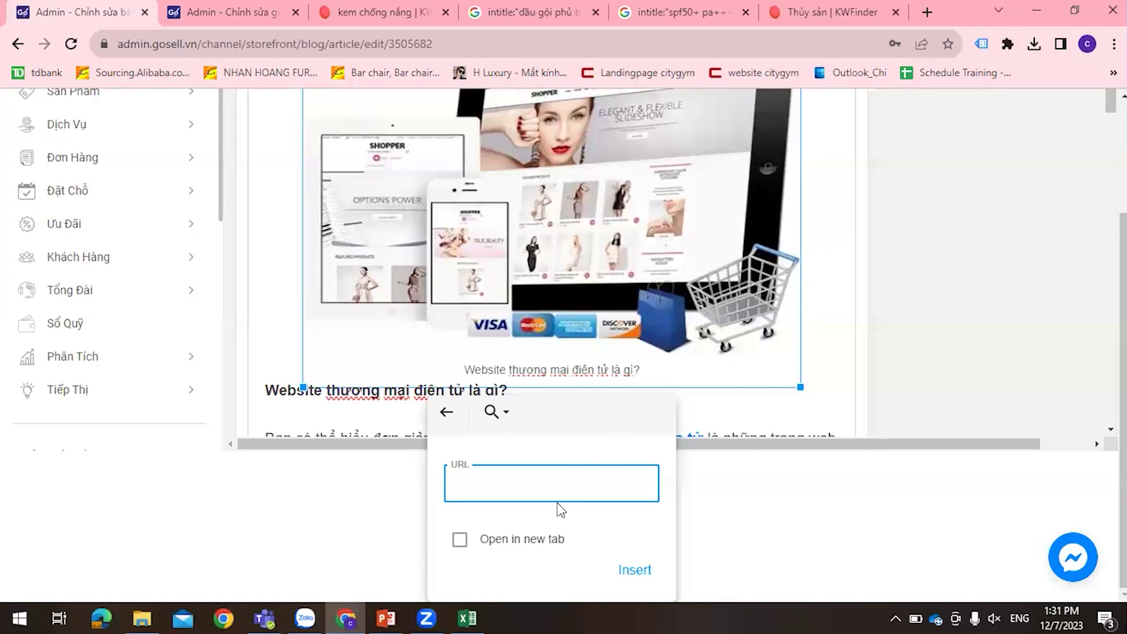
{"action": "left_click", "coordinate": [486, 486]}
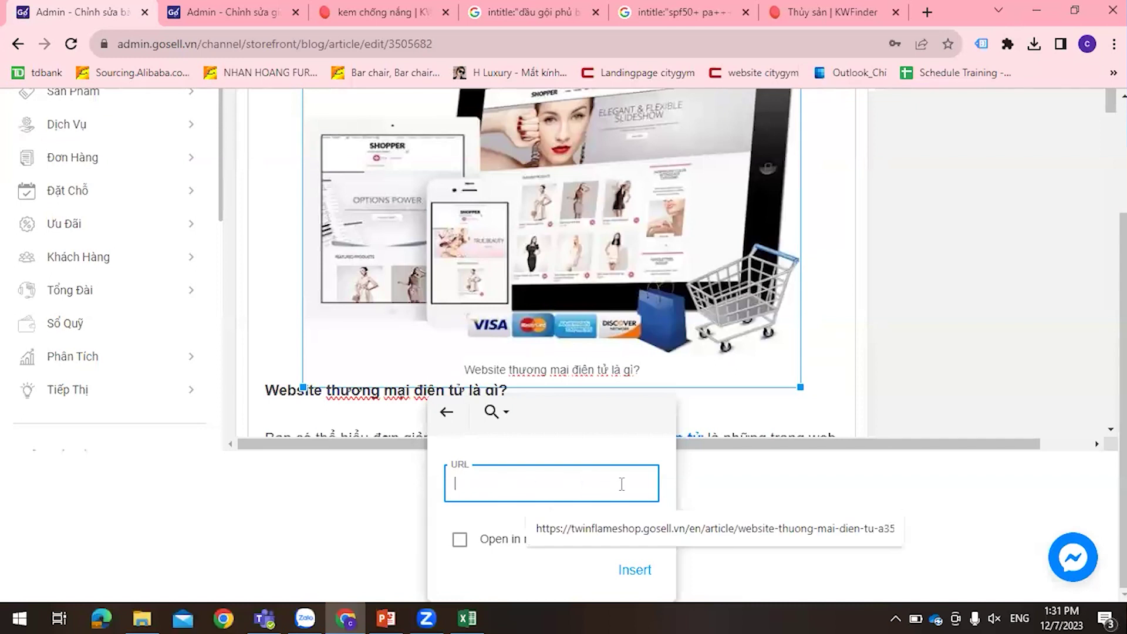
{"action": "left_click", "coordinate": [392, 513]}
{"action": "scroll", "coordinate": [626, 452], "scroll_direction": "up", "scroll_amount": 3}
{"action": "left_click", "coordinate": [626, 452]}
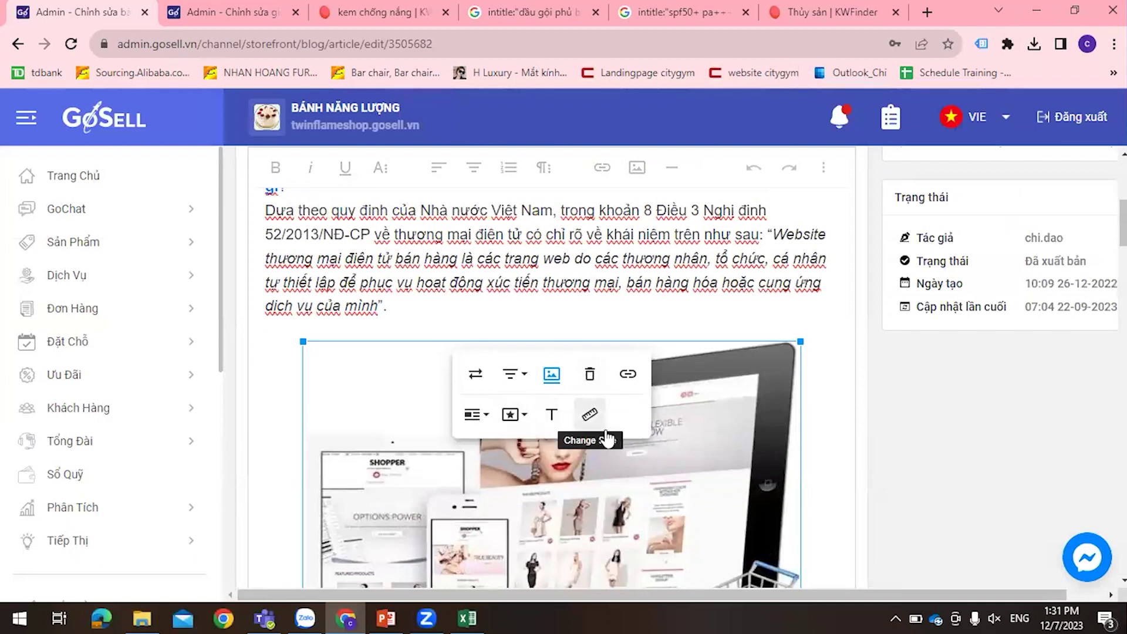
{"action": "scroll", "coordinate": [558, 272], "scroll_direction": "up", "scroll_amount": 4}
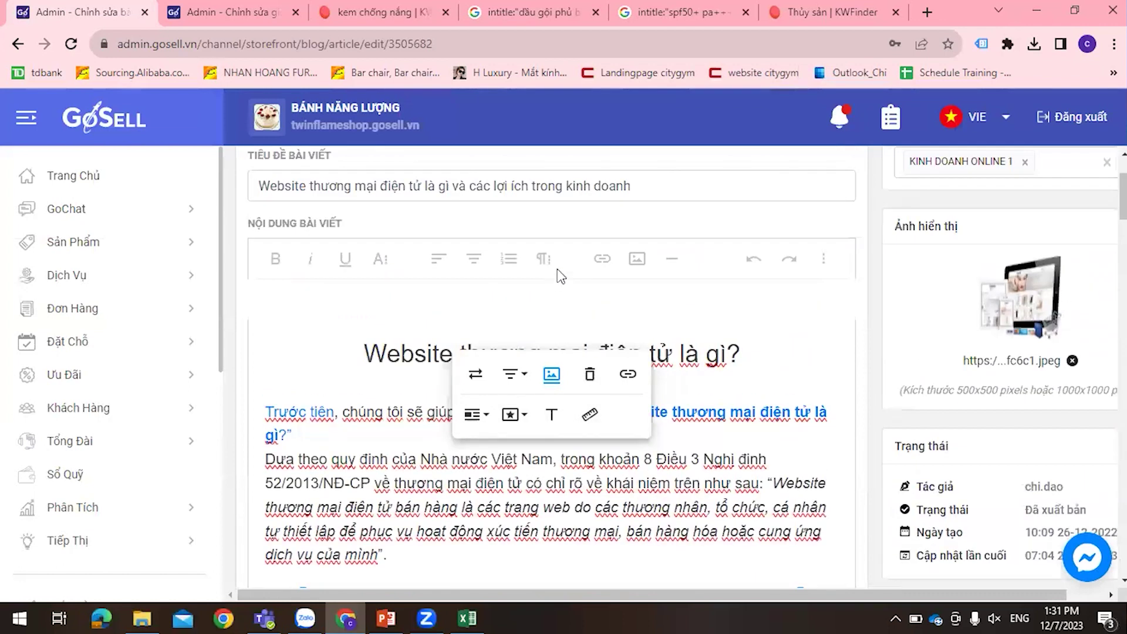
{"action": "left_click", "coordinate": [646, 184]}
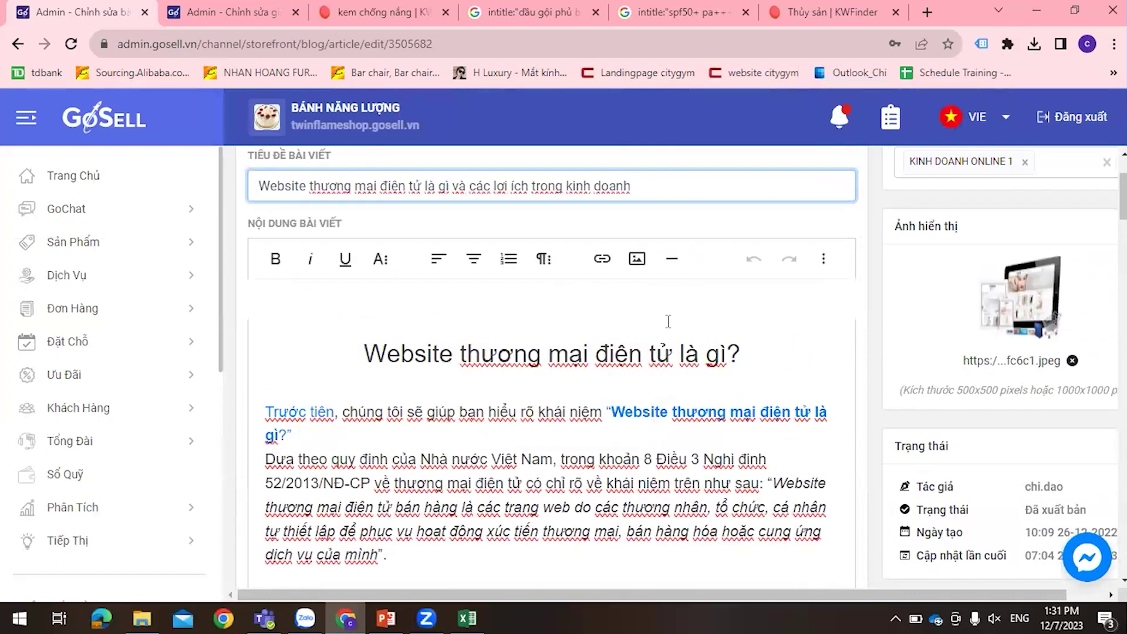
Open aotamhonghanh.com in a new browser tab and open its article "Mốt áo tắm "kín bưng" lên ngôi, chị em ngại hở hang tha hồ mà chọn".
{"action": "left_click", "coordinate": [927, 12]}
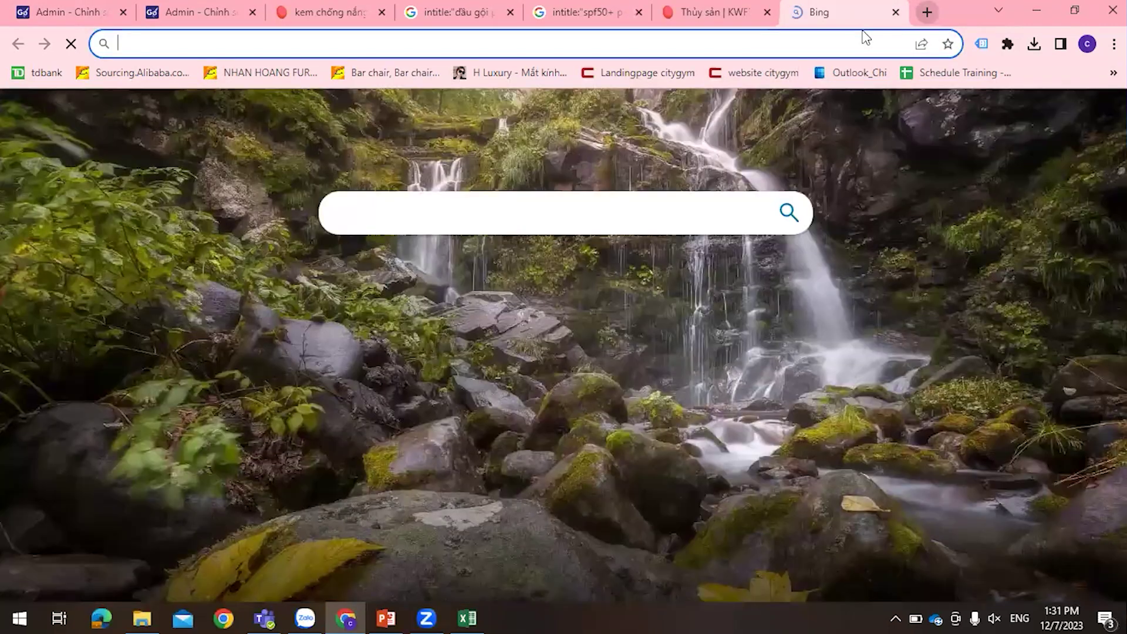
{"action": "type", "text": "ao"}
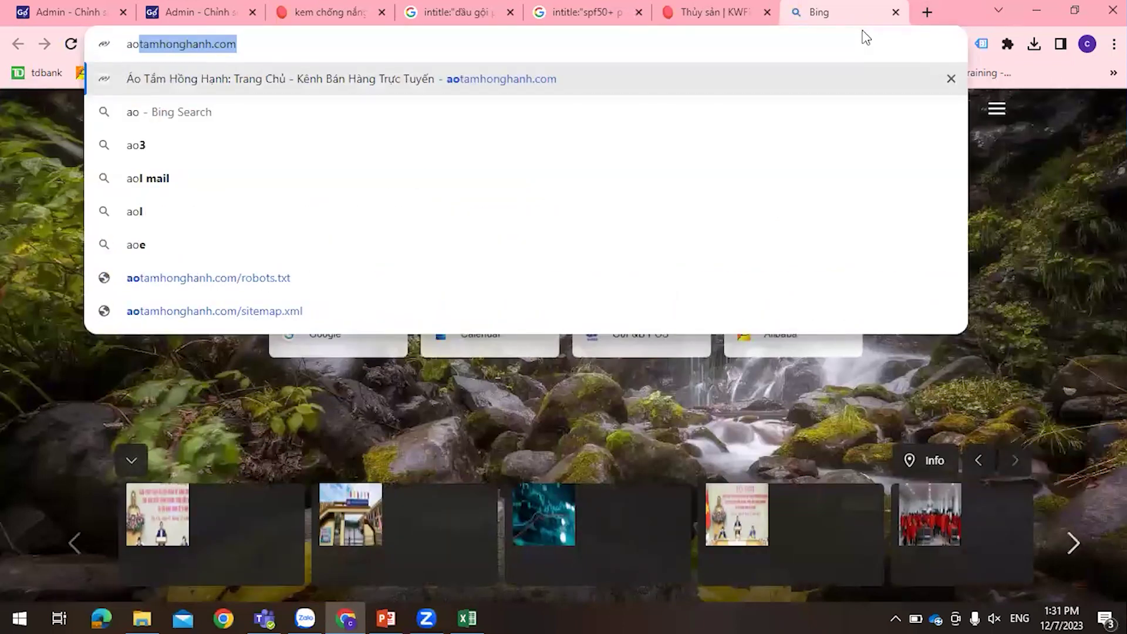
{"action": "key", "text": "Return"}
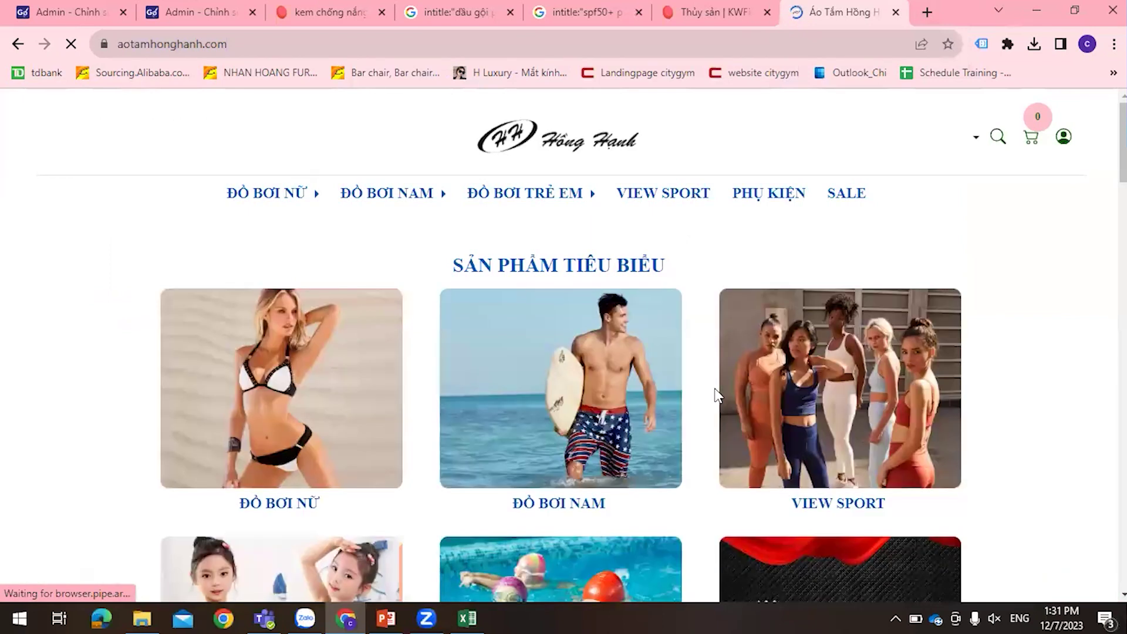
{"action": "scroll", "coordinate": [716, 388], "scroll_direction": "down", "scroll_amount": 5}
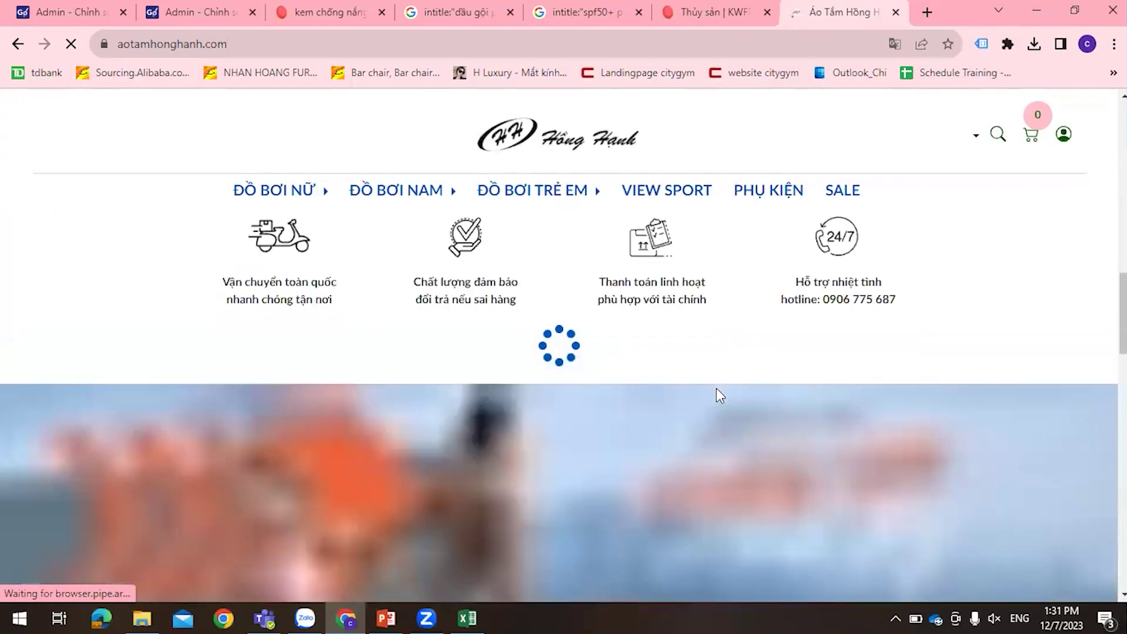
{"action": "scroll", "coordinate": [716, 389], "scroll_direction": "down", "scroll_amount": 5}
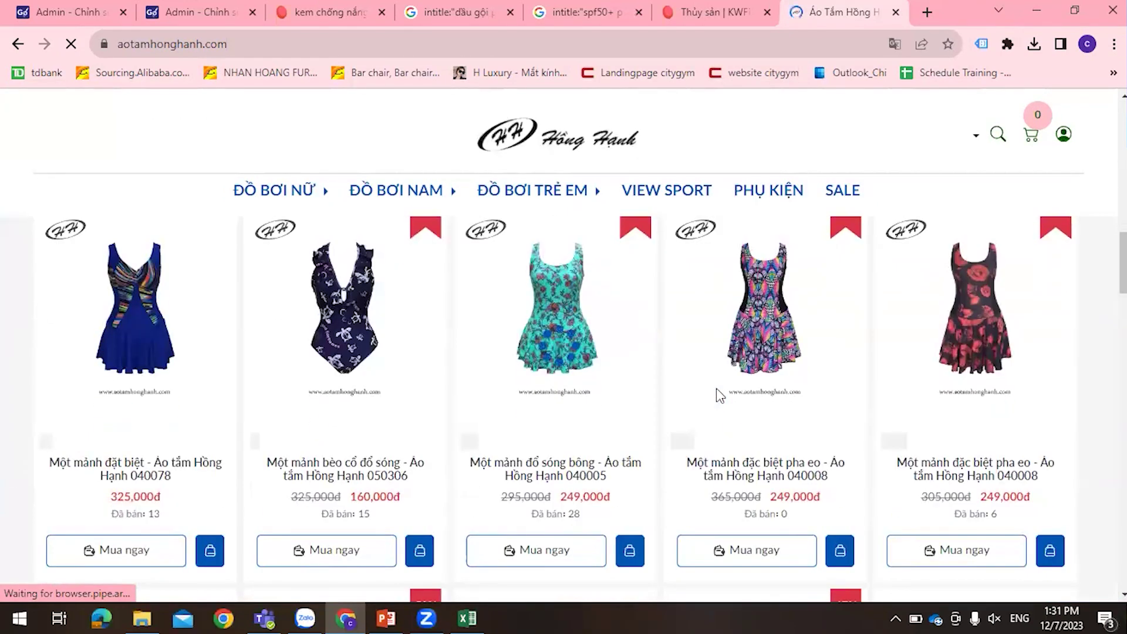
{"action": "scroll", "coordinate": [715, 389], "scroll_direction": "down", "scroll_amount": 5}
{"action": "scroll", "coordinate": [716, 395], "scroll_direction": "down", "scroll_amount": 8}
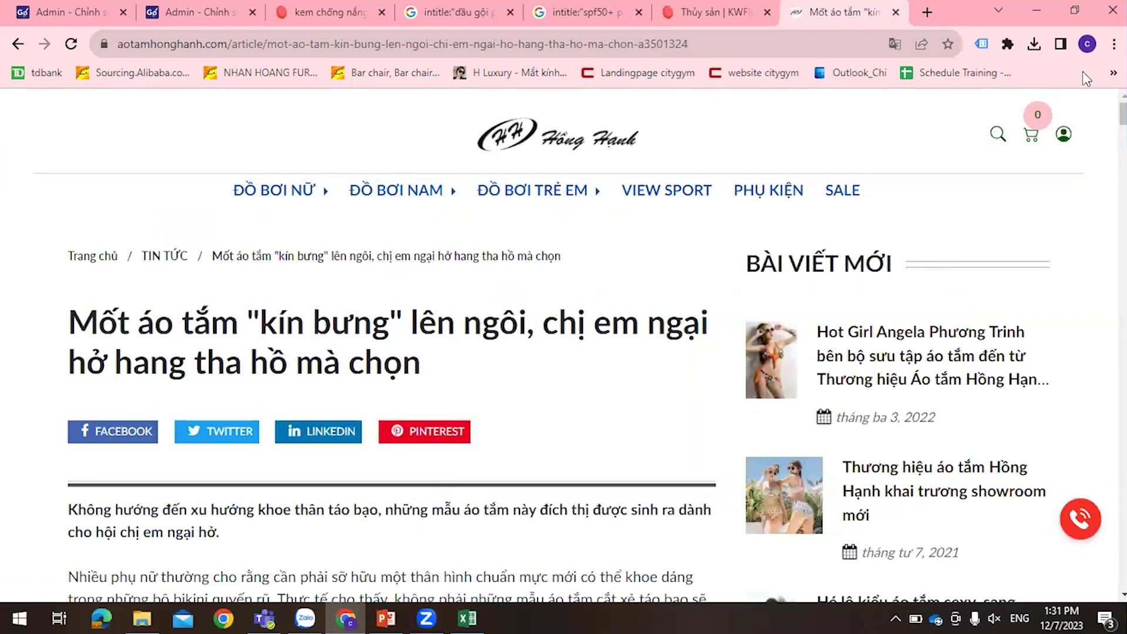
Outline the headings of the swimwear article with the Web Developer extension to check its heading tags.
{"action": "left_click", "coordinate": [1008, 44]}
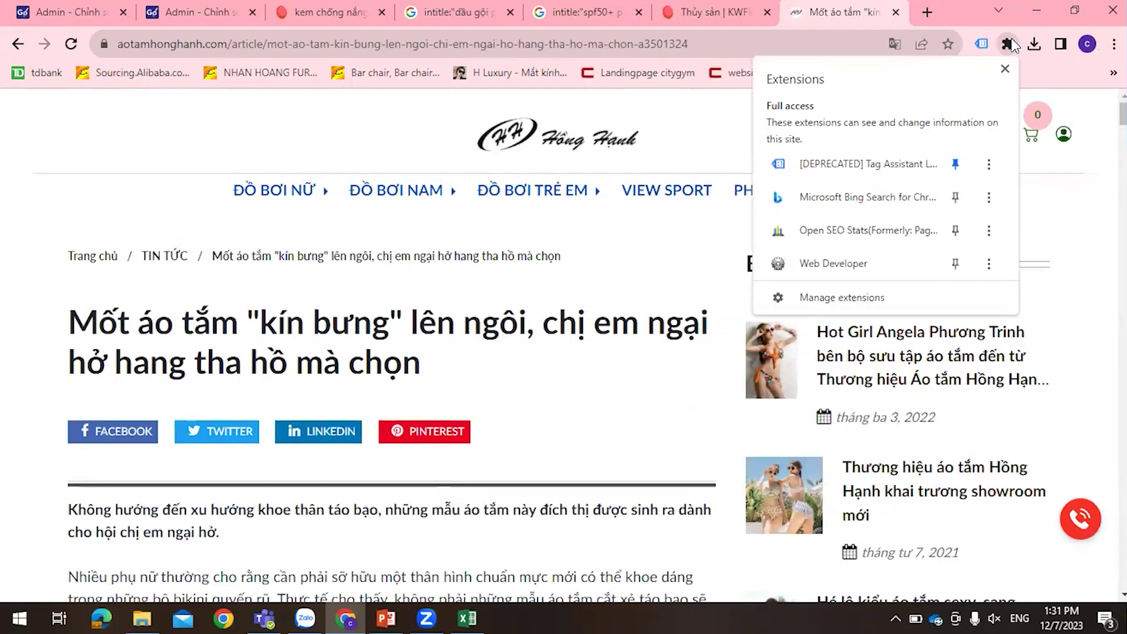
{"action": "left_click", "coordinate": [864, 269]}
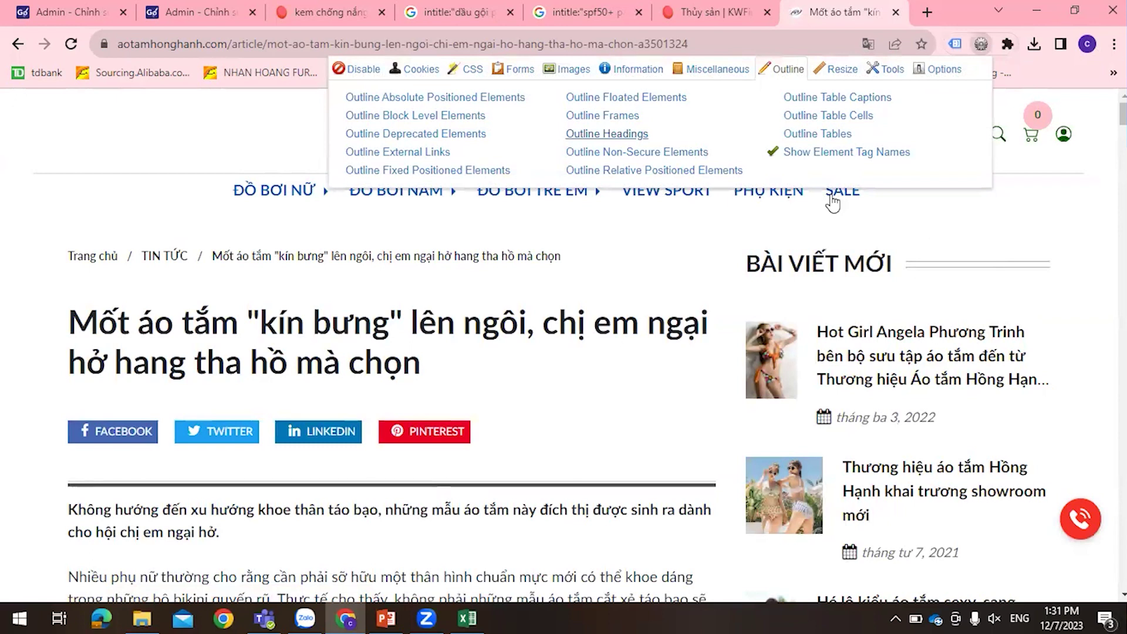
{"action": "key", "text": "Return"}
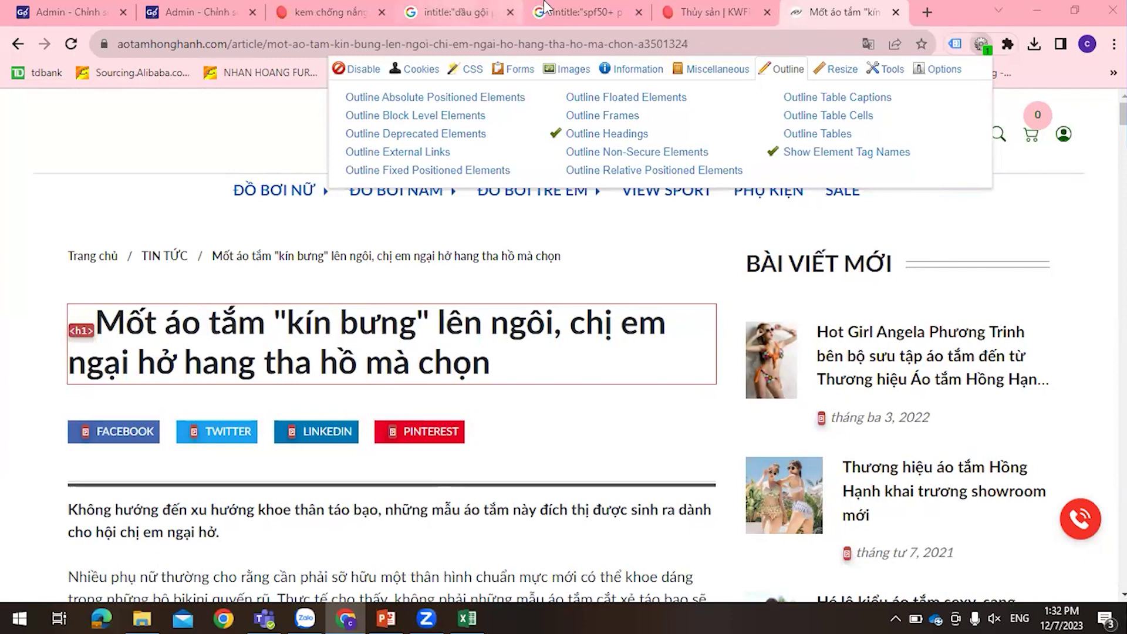
Return to the GoSell article editor, examine the heading, image and link tags in the content's HTML code, and restore the formatted view.
{"action": "left_click", "coordinate": [214, 12]}
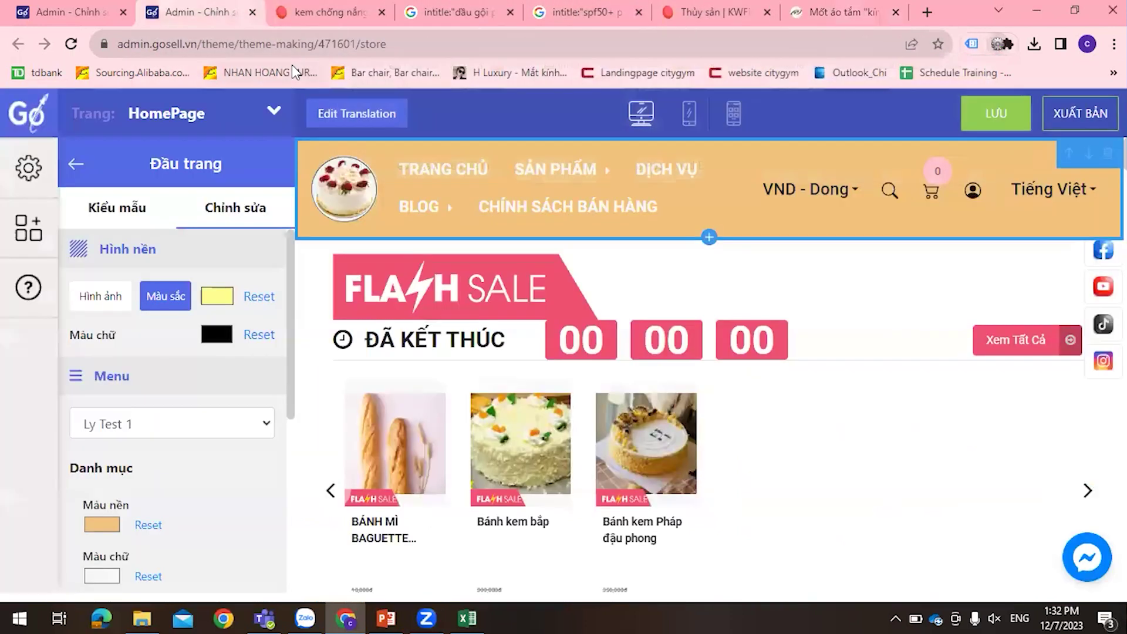
{"action": "left_click", "coordinate": [88, 11]}
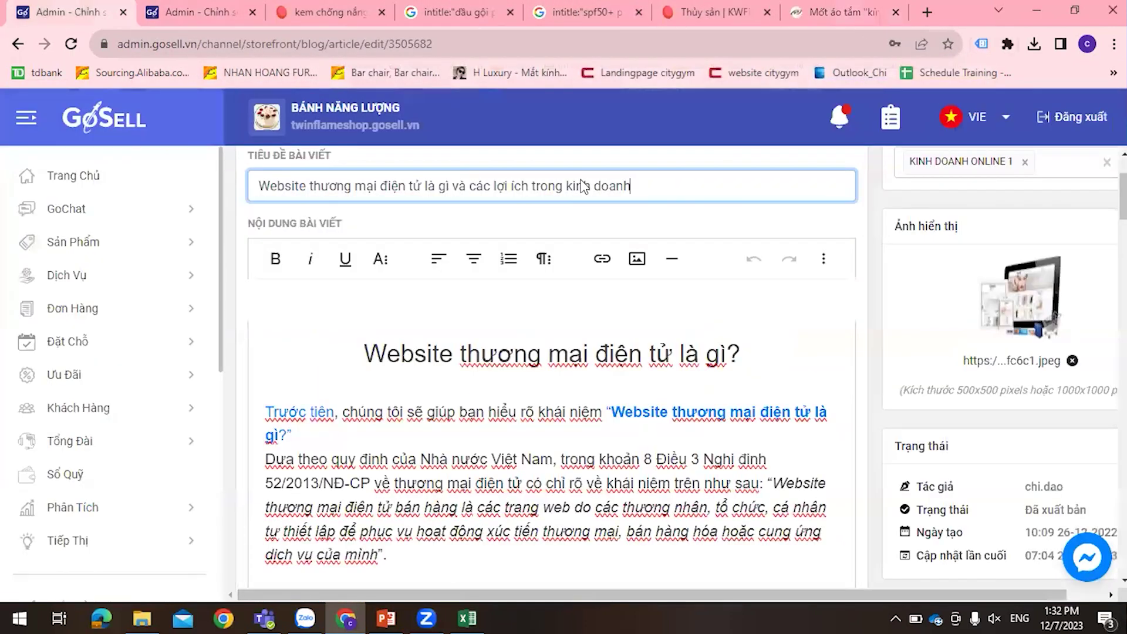
{"action": "left_click", "coordinate": [794, 352]}
{"action": "left_click", "coordinate": [824, 259]}
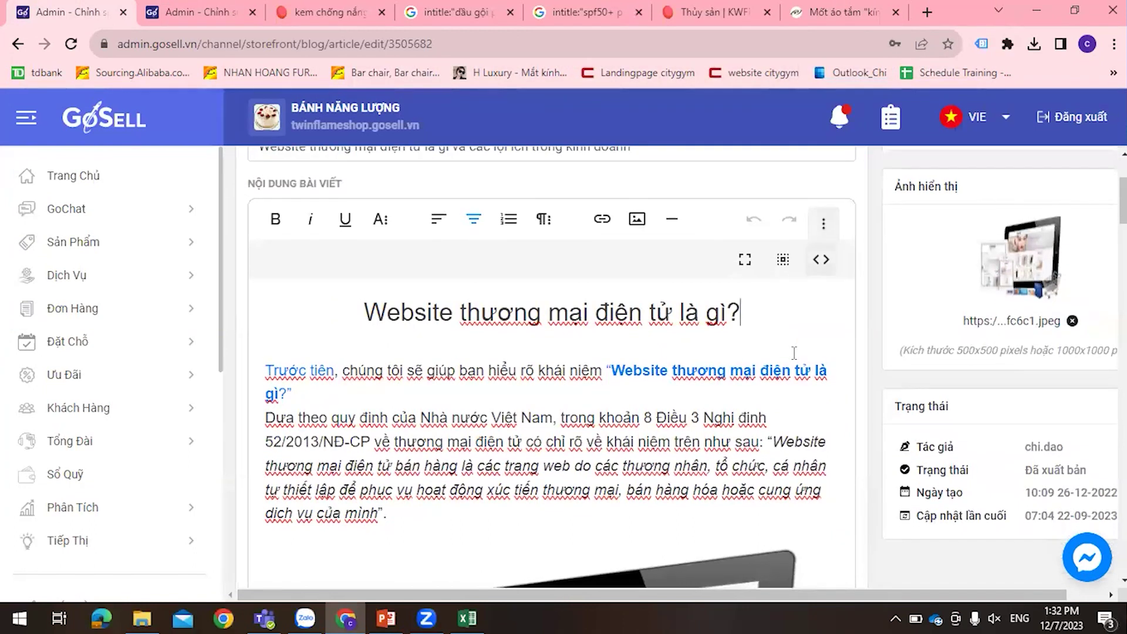
{"action": "scroll", "coordinate": [794, 352], "scroll_direction": "up", "scroll_amount": 5}
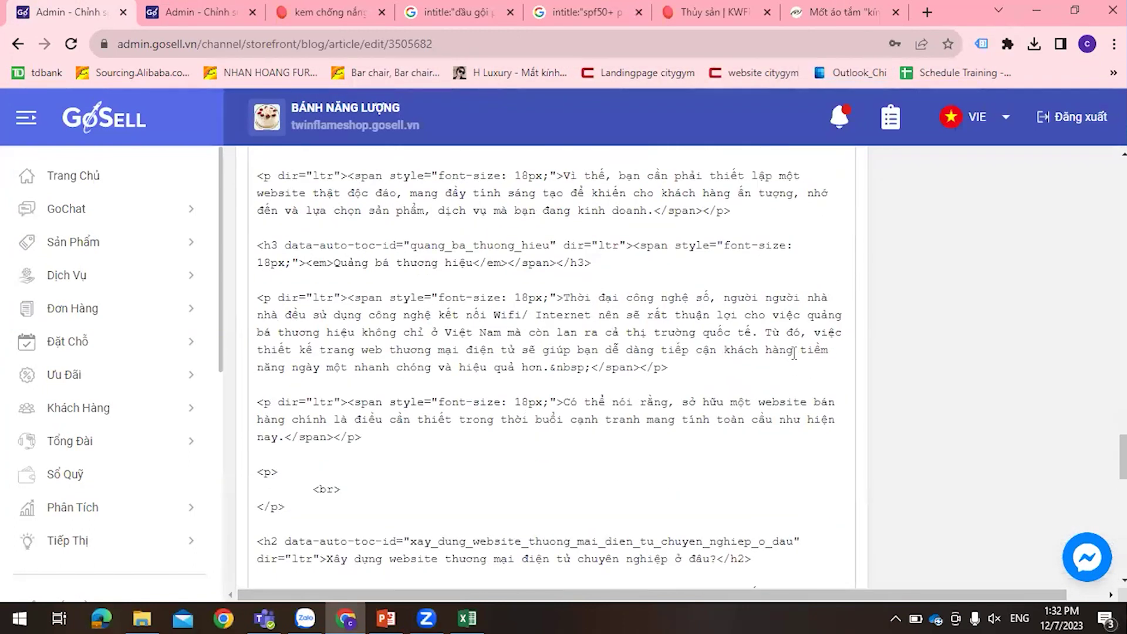
{"action": "scroll", "coordinate": [794, 352], "scroll_direction": "down", "scroll_amount": 5}
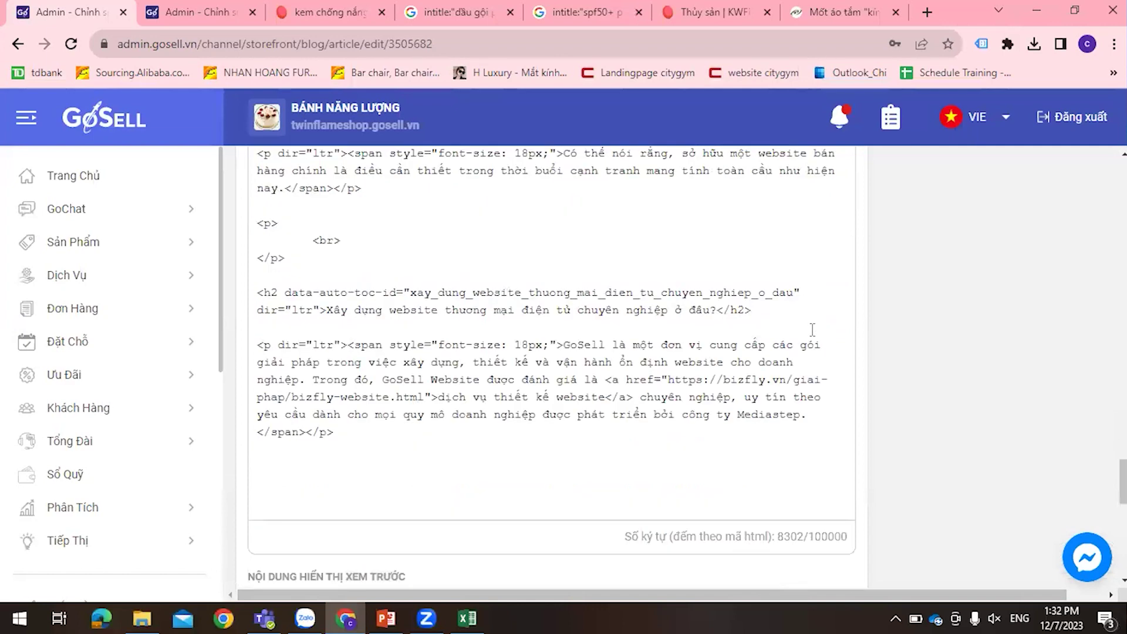
{"action": "scroll", "coordinate": [732, 380], "scroll_direction": "up", "scroll_amount": 12}
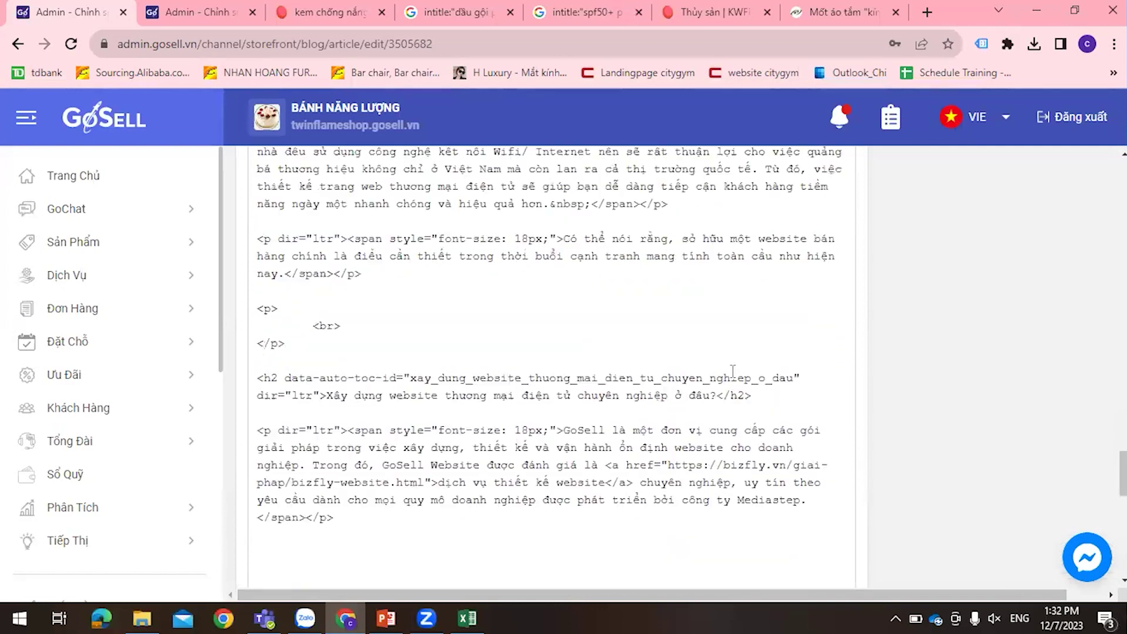
{"action": "scroll", "coordinate": [732, 368], "scroll_direction": "up", "scroll_amount": 10}
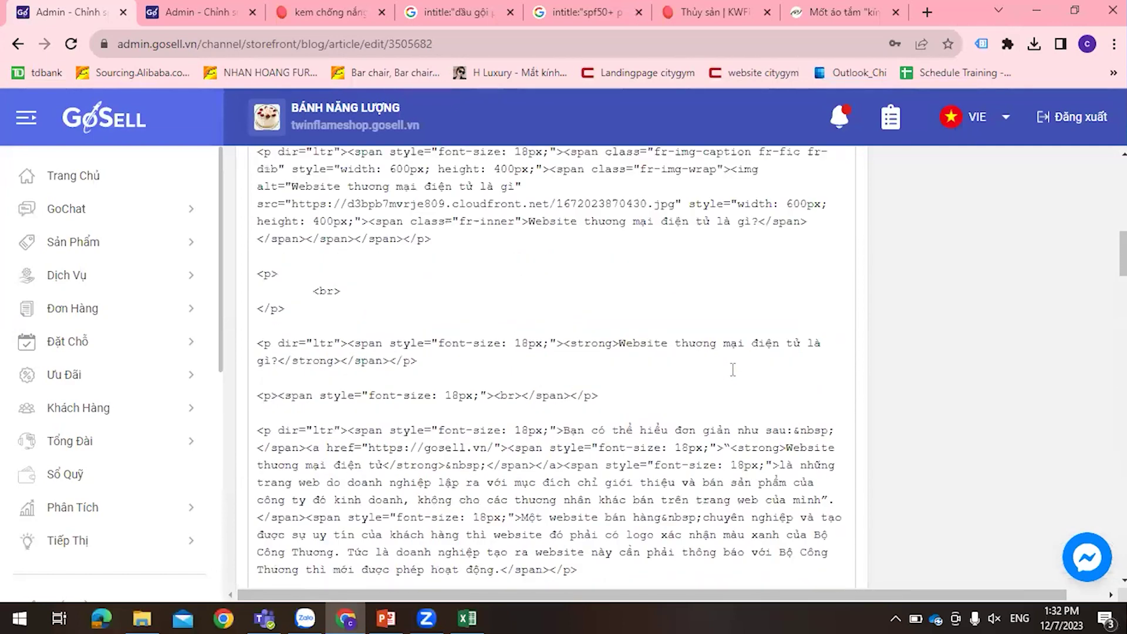
{"action": "left_click", "coordinate": [824, 424]}
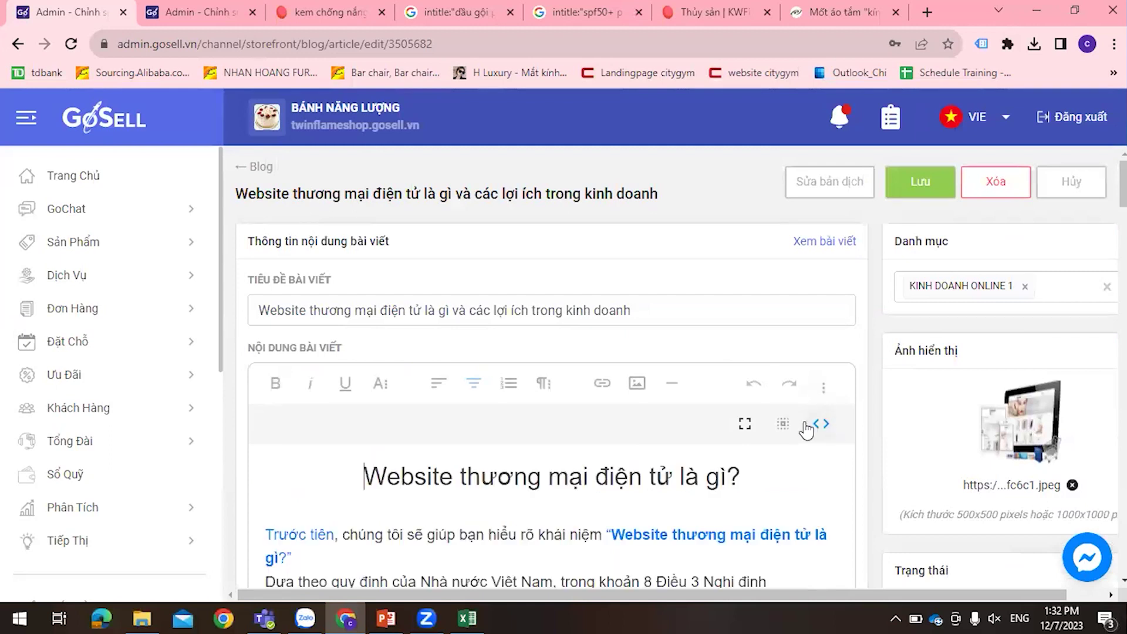
Expand the content editor to full screen and inspect the linked keyword phrase "Website thương mại điện tử là gì?" in the opening sentence.
{"action": "left_click", "coordinate": [745, 424]}
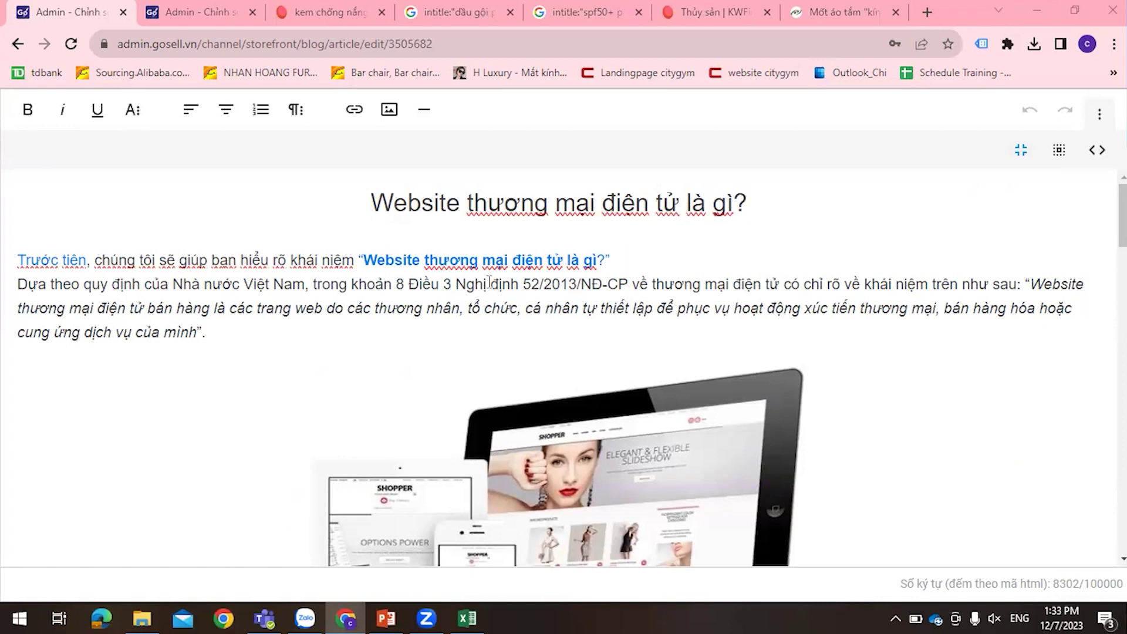
{"action": "left_click_drag", "start_coordinate": [357, 260], "coordinate": [610, 260]}
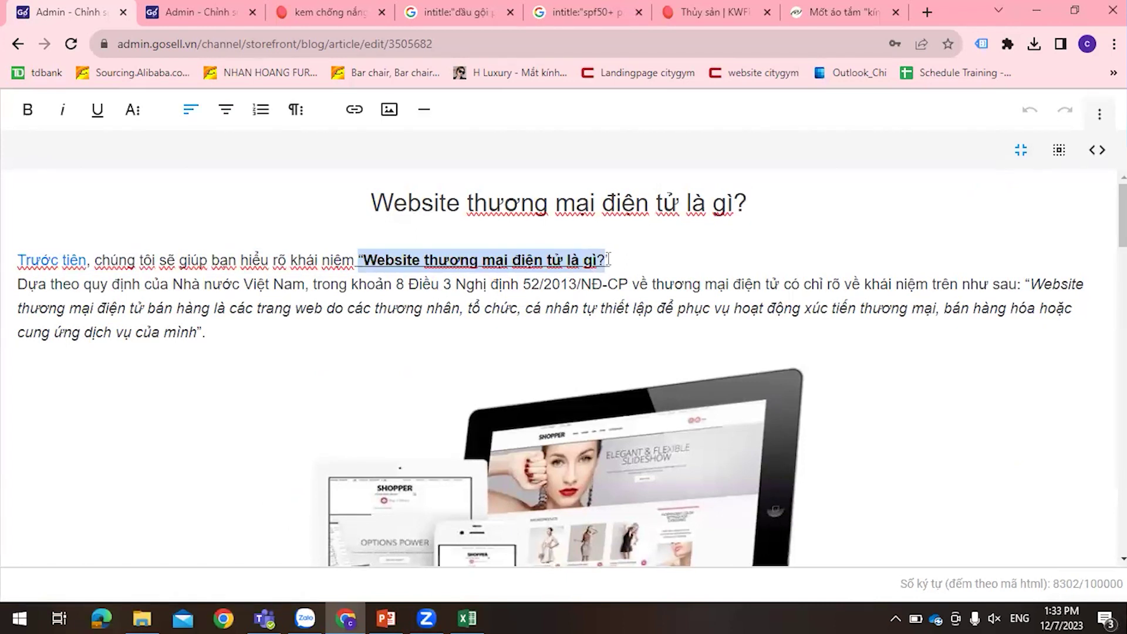
{"action": "left_click", "coordinate": [508, 332]}
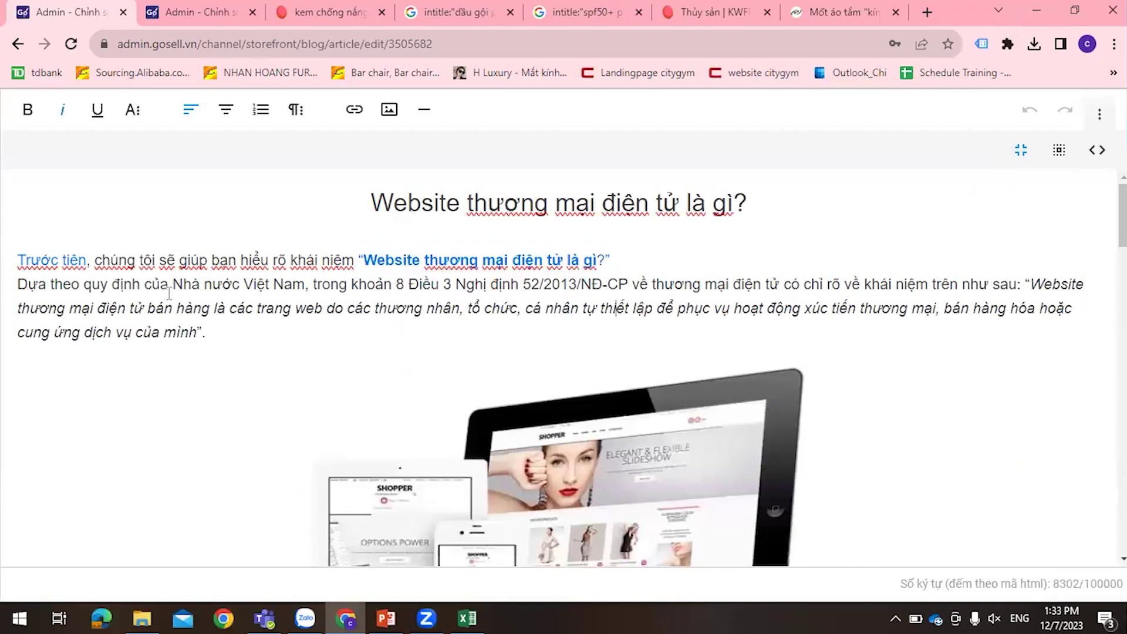
Bring up the link insertion form for the phrase "Dựa theo quy định của Nhà nước Việt Nam" and close it without inserting a link.
{"action": "left_click_drag", "start_coordinate": [20, 285], "coordinate": [302, 284]}
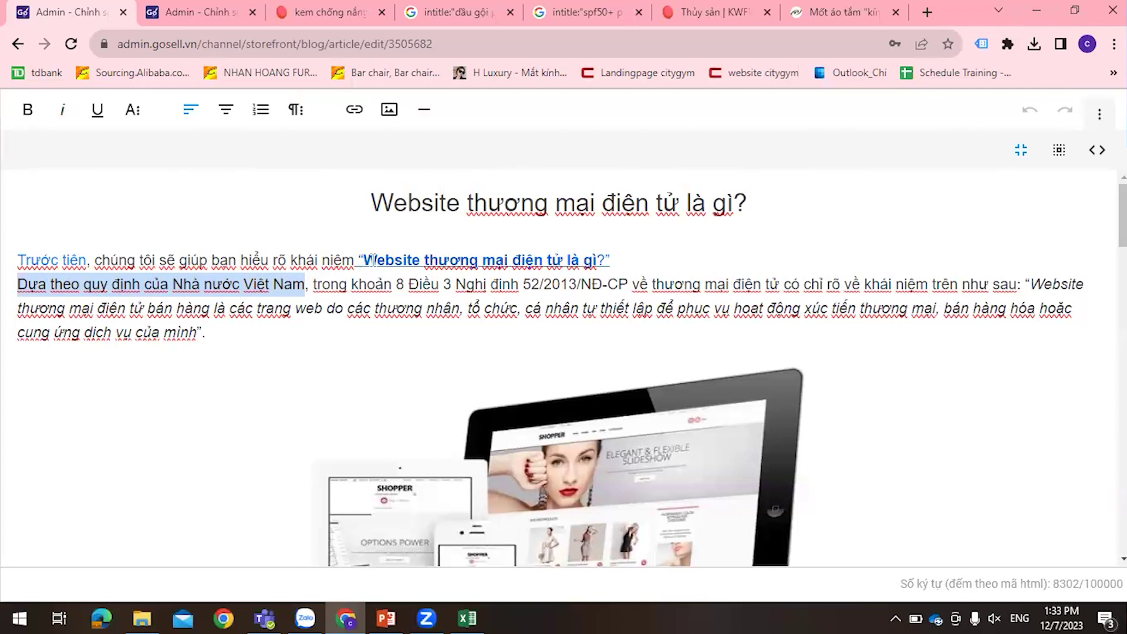
{"action": "left_click", "coordinate": [355, 111]}
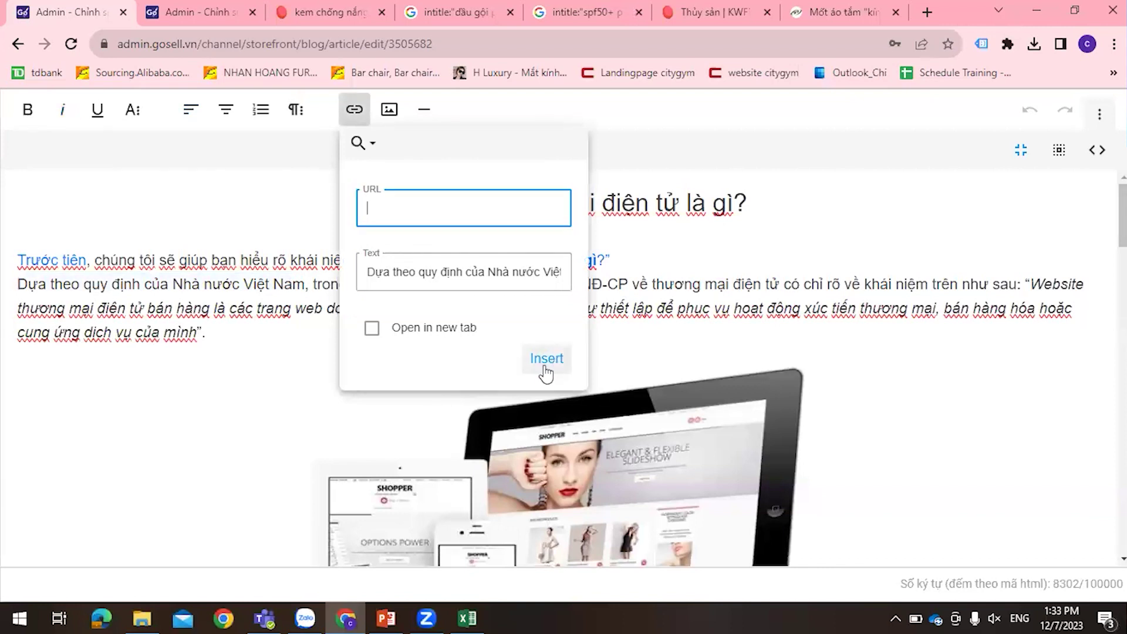
{"action": "left_click", "coordinate": [327, 411]}
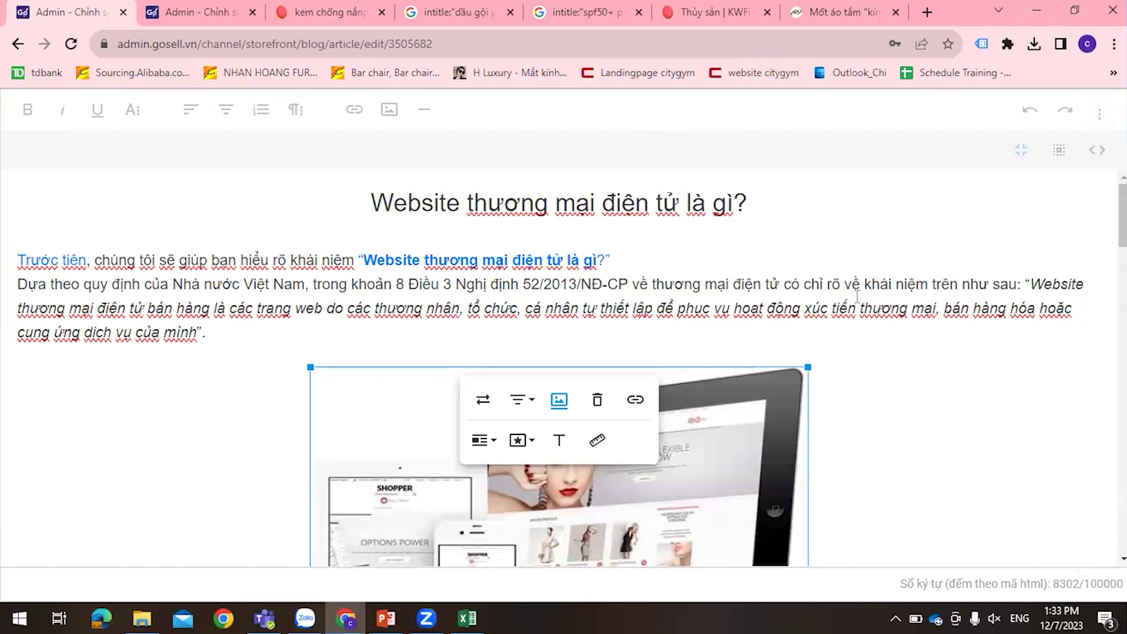
Look through the whole article in the formatted view, examining its headings, images and linked keywords.
{"action": "scroll", "coordinate": [857, 296], "scroll_direction": "down", "scroll_amount": 12}
{"action": "scroll", "coordinate": [915, 266], "scroll_direction": "up", "scroll_amount": 10}
{"action": "scroll", "coordinate": [915, 265], "scroll_direction": "up", "scroll_amount": 3}
{"action": "left_click", "coordinate": [964, 242]}
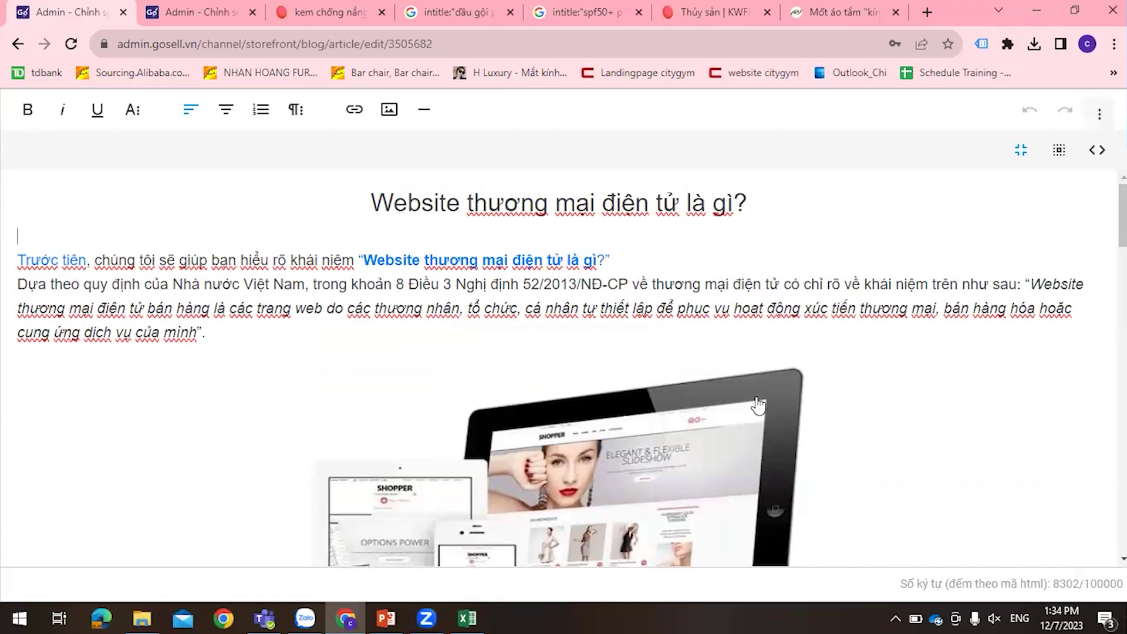
{"action": "scroll", "coordinate": [742, 424], "scroll_direction": "down", "scroll_amount": 5}
{"action": "scroll", "coordinate": [737, 424], "scroll_direction": "down", "scroll_amount": 8}
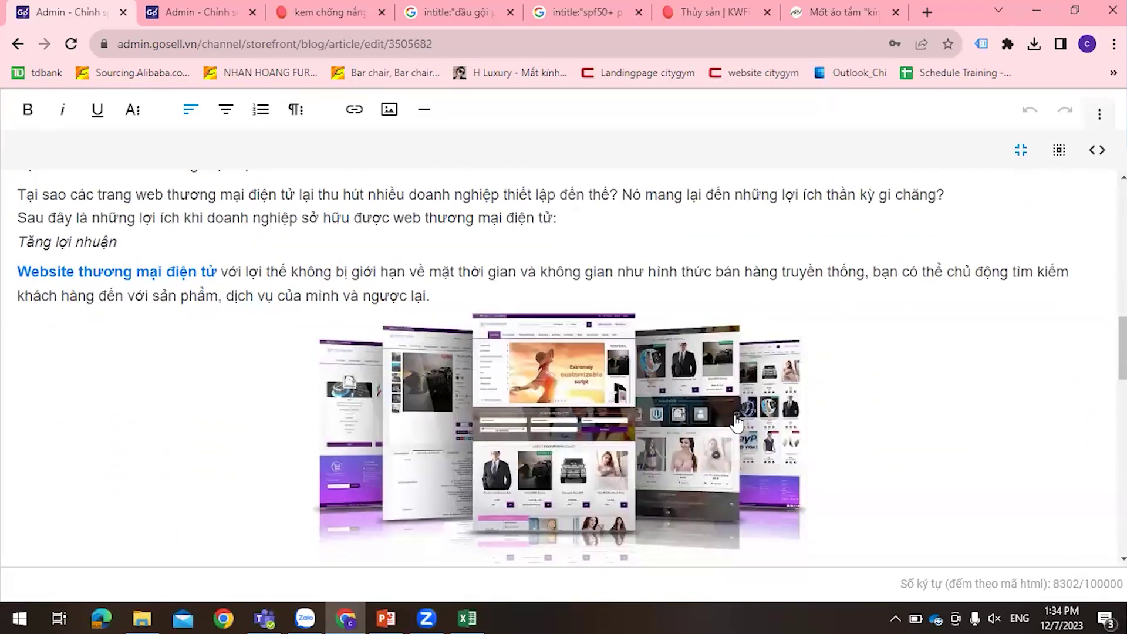
{"action": "scroll", "coordinate": [735, 422], "scroll_direction": "down", "scroll_amount": 3}
{"action": "scroll", "coordinate": [735, 423], "scroll_direction": "up", "scroll_amount": 15}
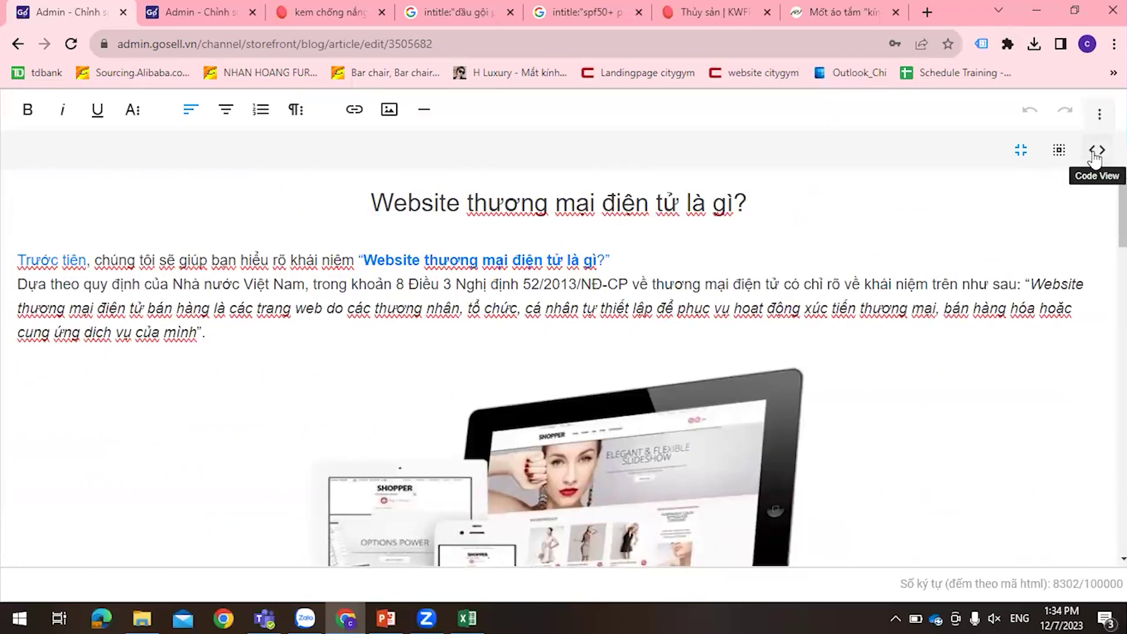
{"action": "left_click", "coordinate": [845, 209]}
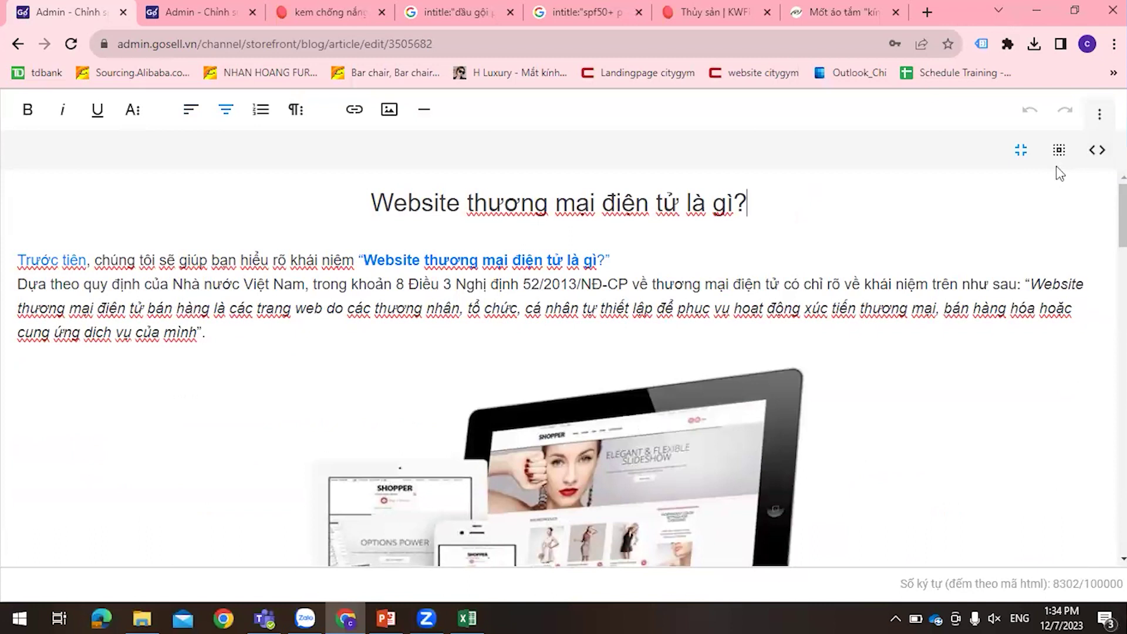
{"action": "left_click", "coordinate": [1096, 150]}
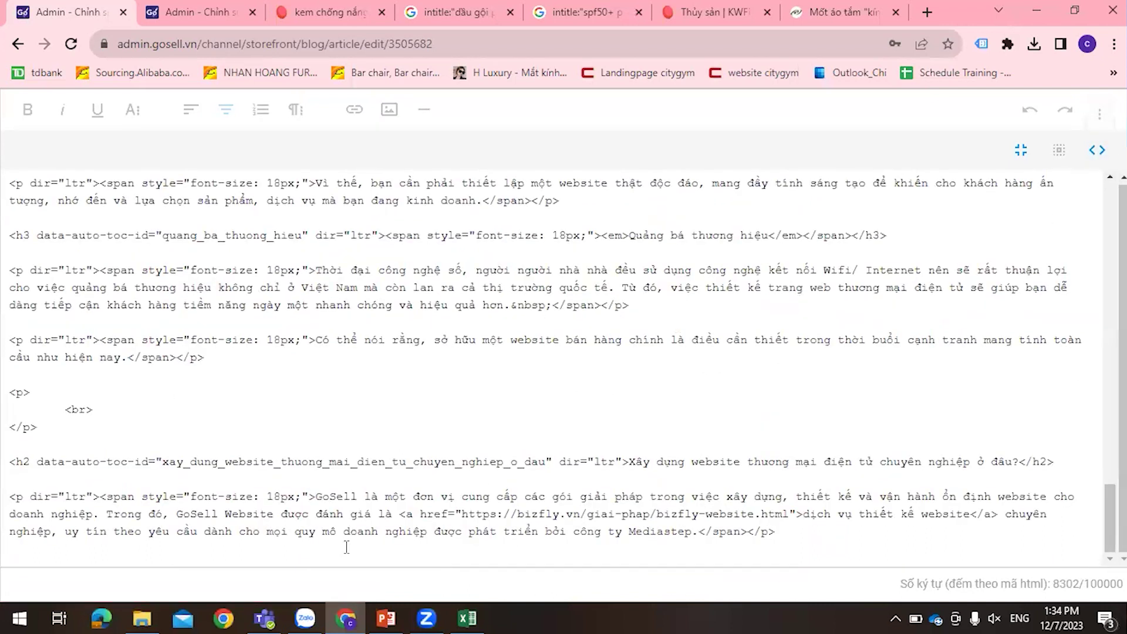
{"action": "left_click", "coordinate": [122, 417]}
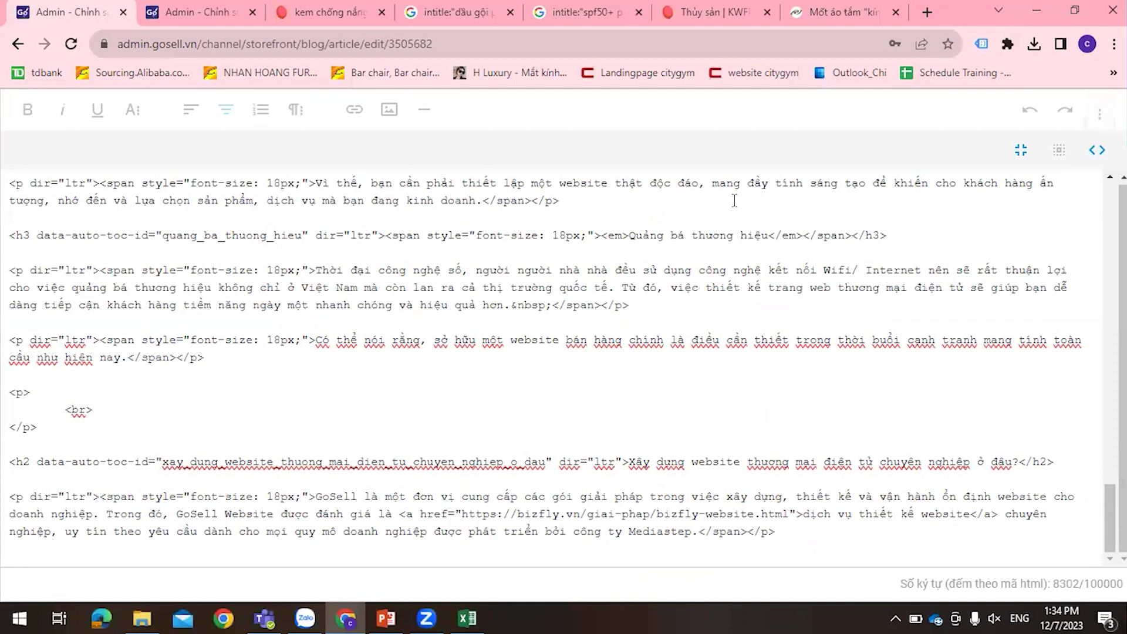
{"action": "scroll", "coordinate": [847, 264], "scroll_direction": "up", "scroll_amount": 15}
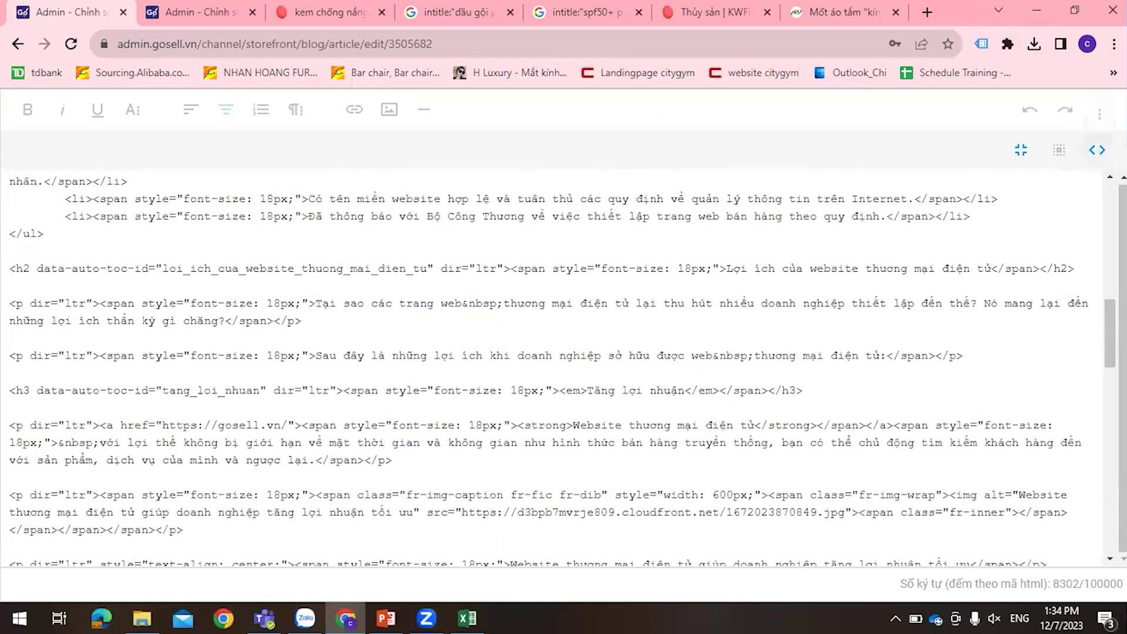
{"action": "left_click", "coordinate": [1096, 149]}
Add an empty paragraph at the very end of the article and display the content's HTML code.
{"action": "scroll", "coordinate": [900, 295], "scroll_direction": "down", "scroll_amount": 15}
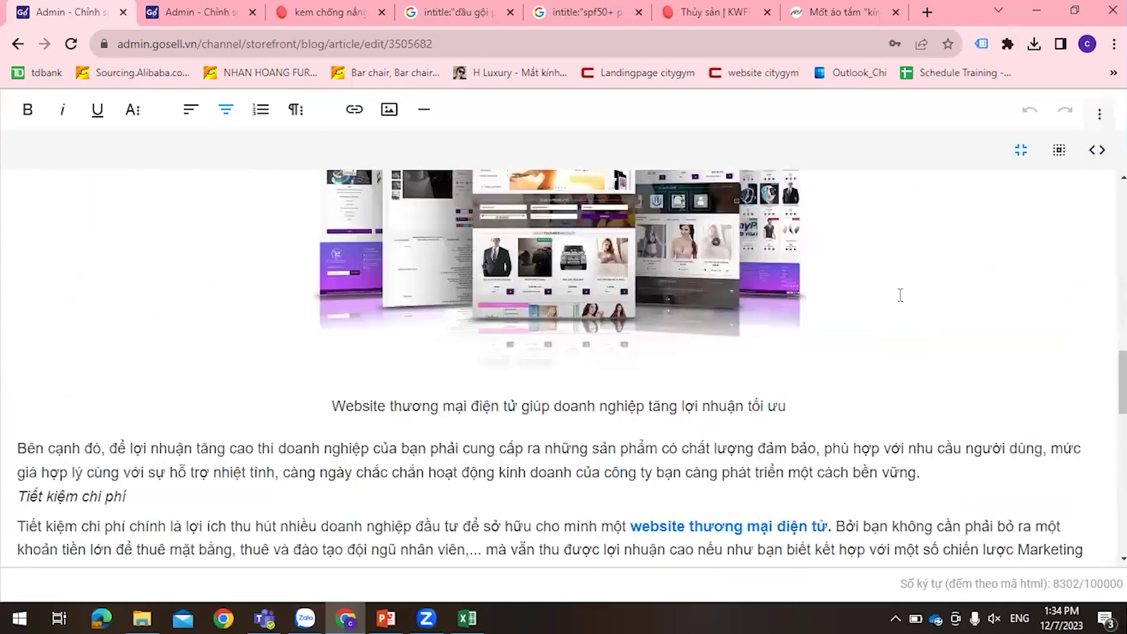
{"action": "key", "text": "ctrl+End"}
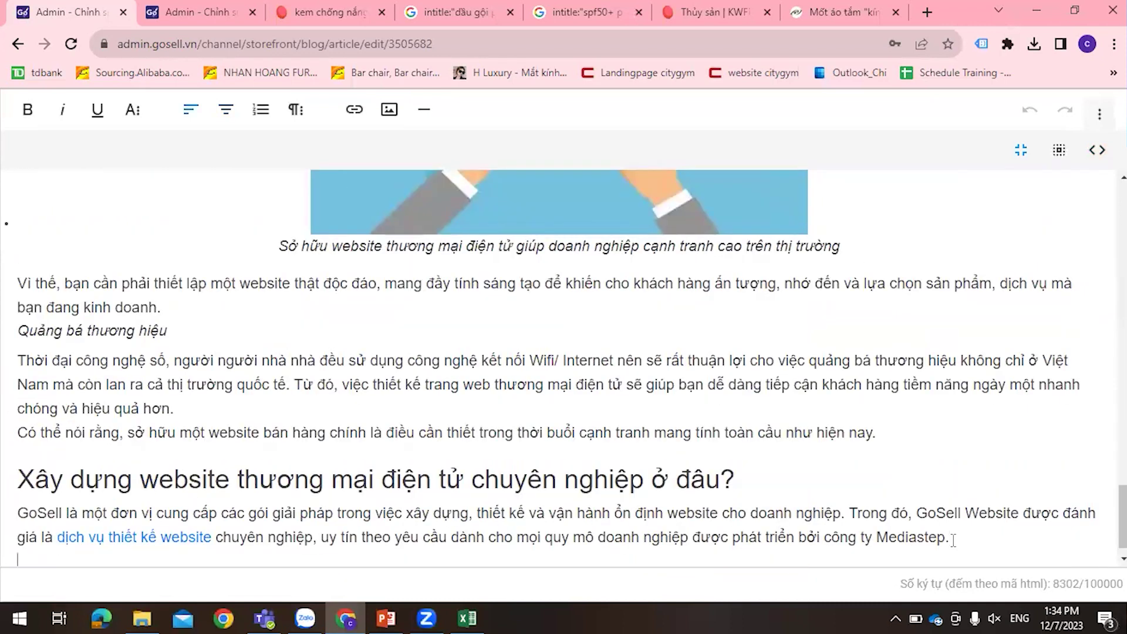
{"action": "left_click", "coordinate": [1096, 150]}
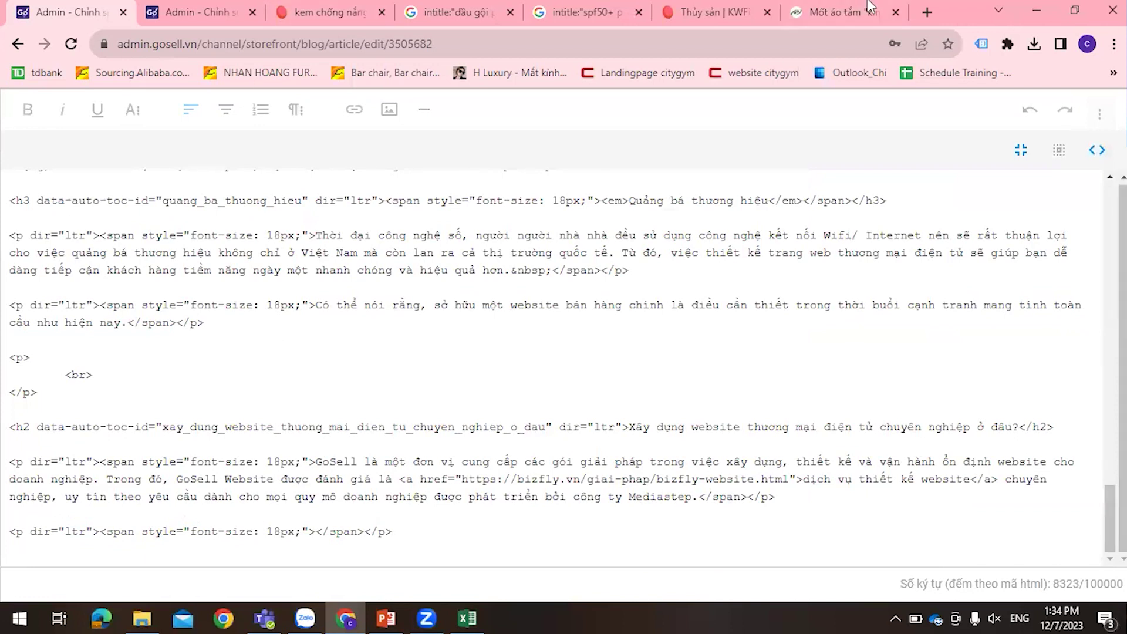
Load YouTube in the swimwear article's browser tab and play the video "Slow-Boiled Autumn Pear Paste, Tasty, Cough Relief & Good for Lung", skipping its ad.
{"action": "left_click", "coordinate": [851, 12]}
{"action": "left_click", "coordinate": [806, 49]}
{"action": "type", "text": "you"}
{"action": "key", "text": "Return"}
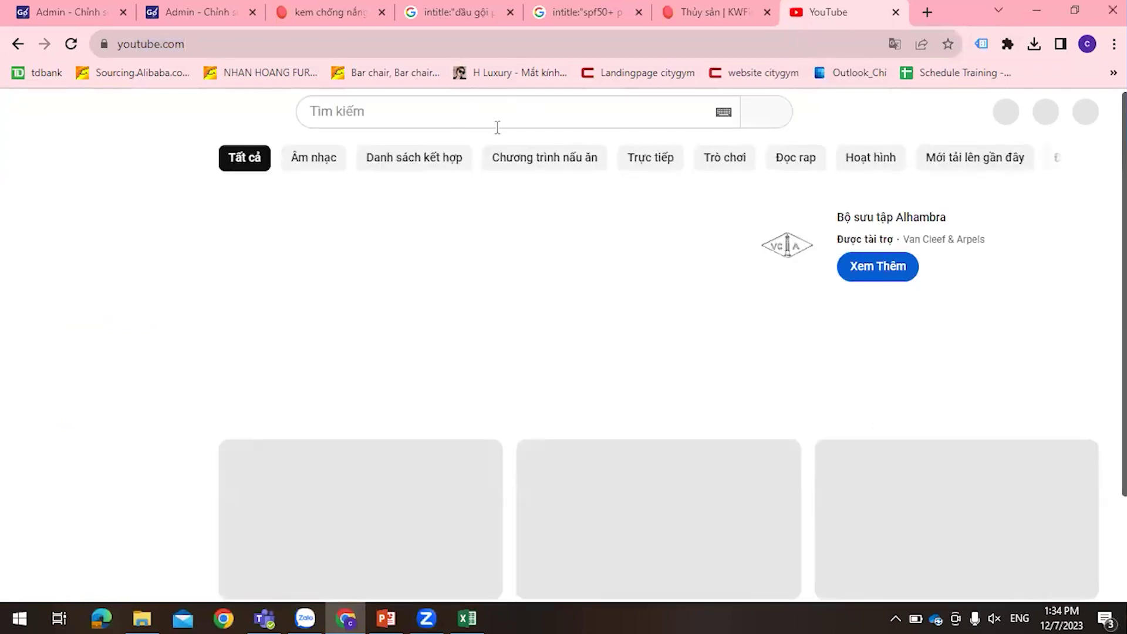
{"action": "left_click", "coordinate": [510, 123]}
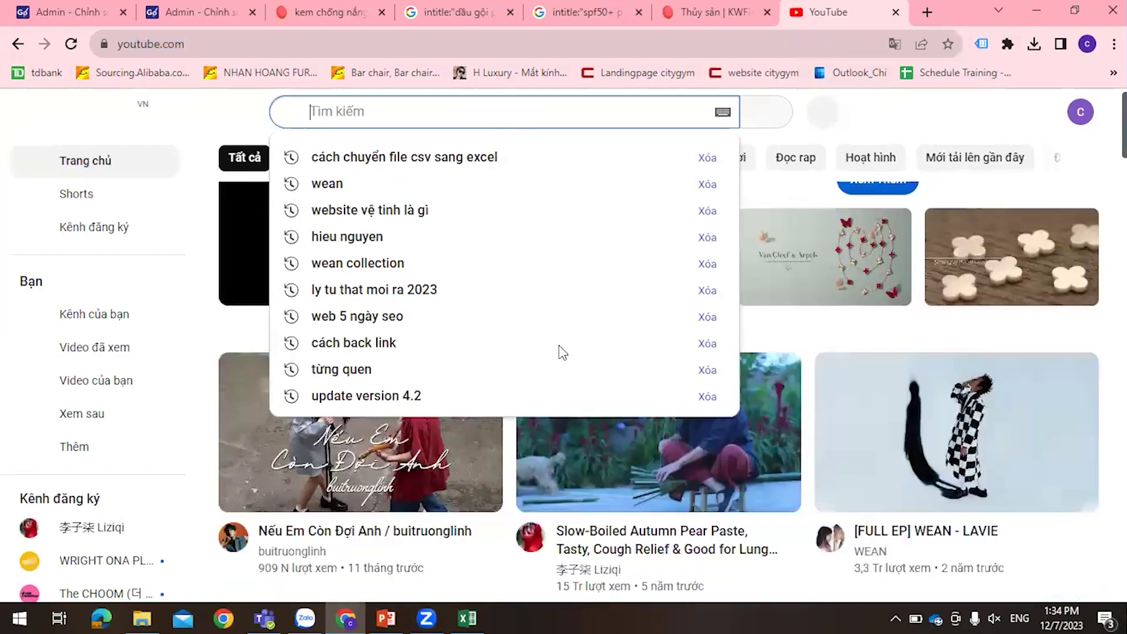
{"action": "left_click", "coordinate": [774, 334]}
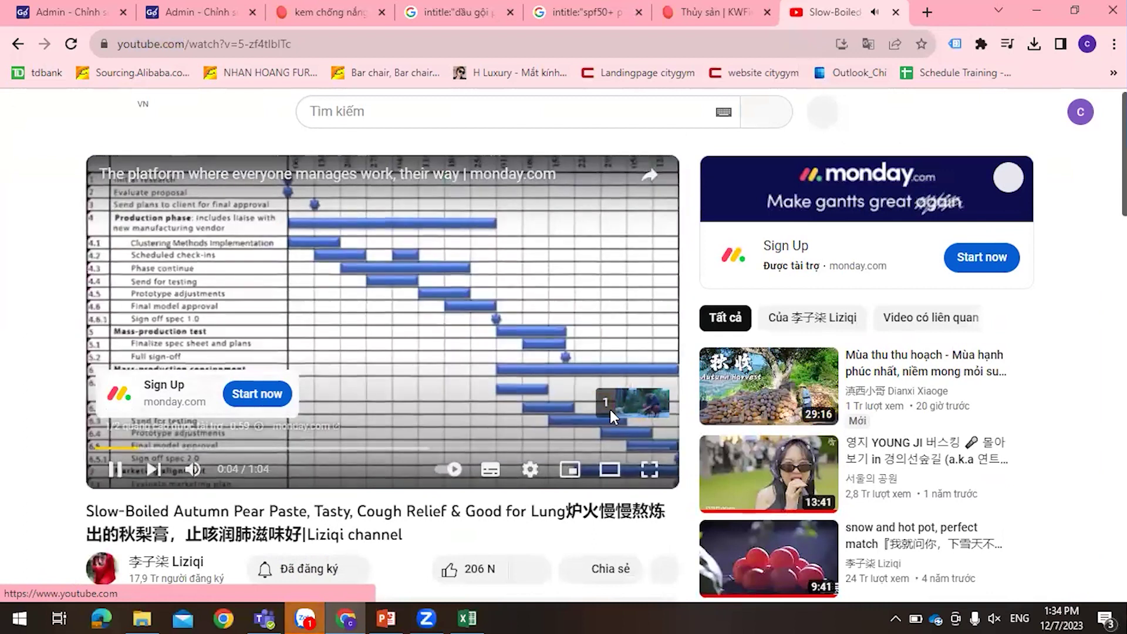
{"action": "left_click", "coordinate": [610, 405]}
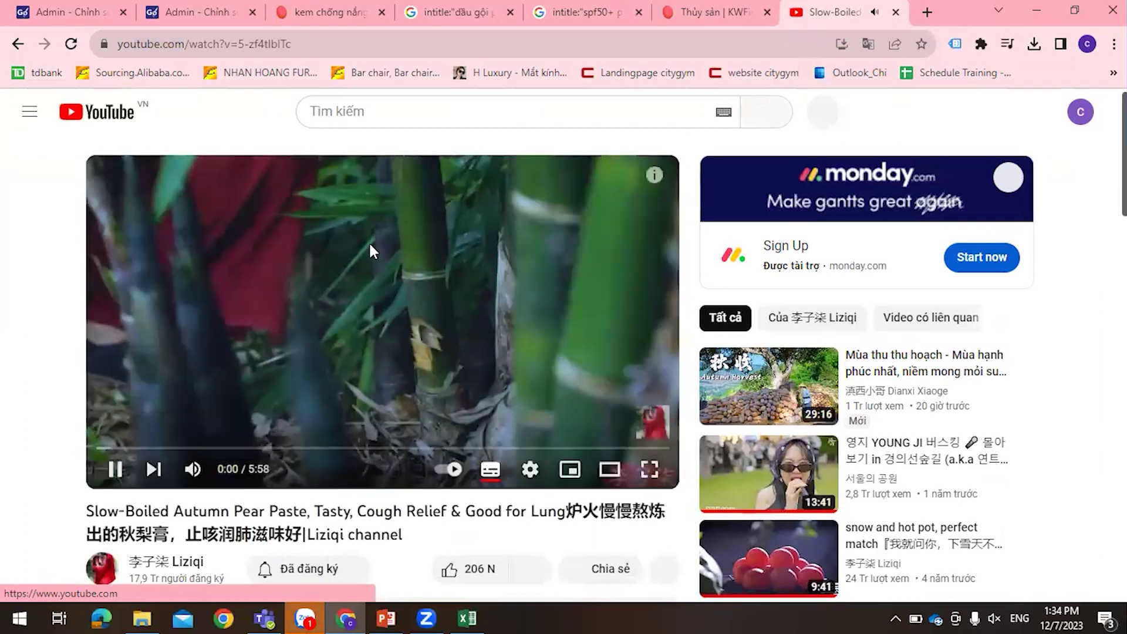
Copy the YouTube video's embed code and paste it after the last paragraph in the GoSell article's HTML code.
{"action": "right_click", "coordinate": [370, 246]}
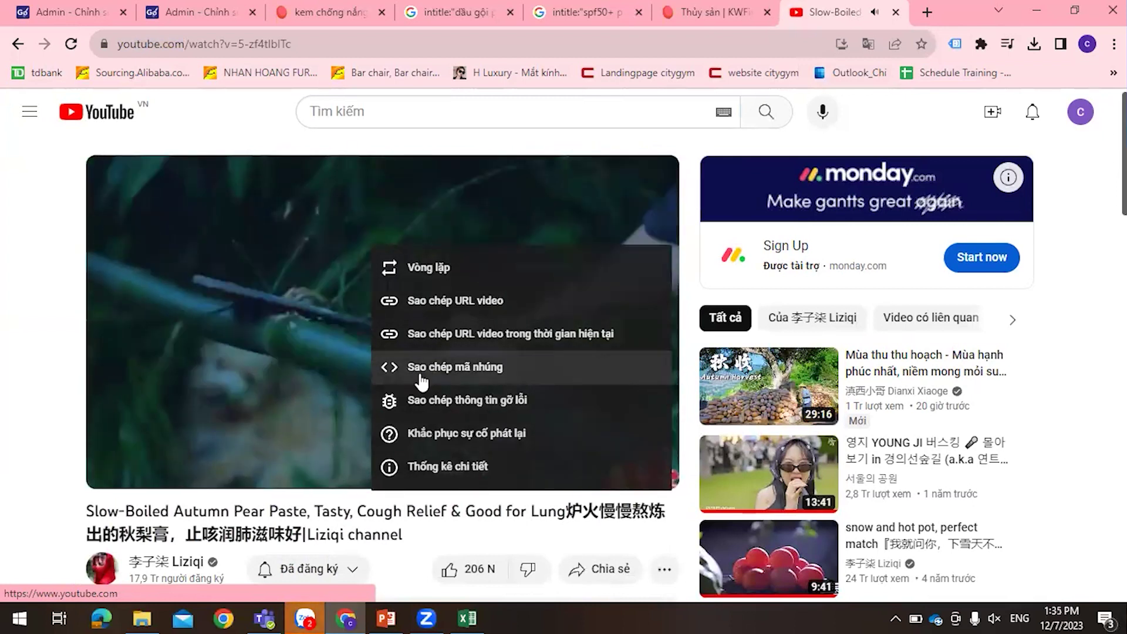
{"action": "left_click", "coordinate": [390, 370]}
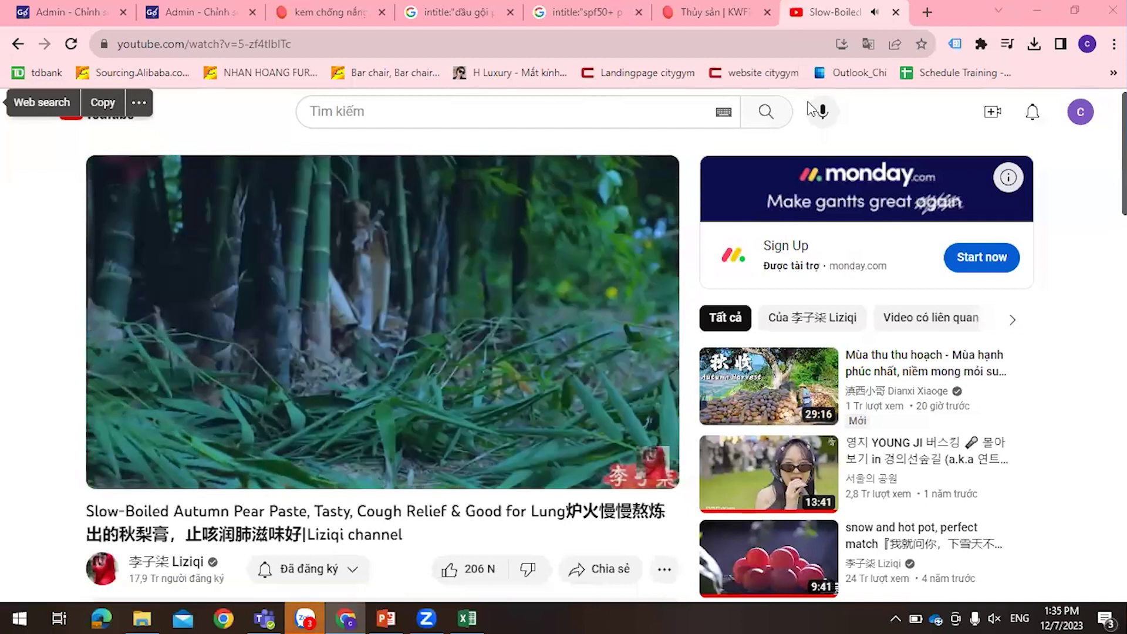
{"action": "left_click", "coordinate": [247, 45]}
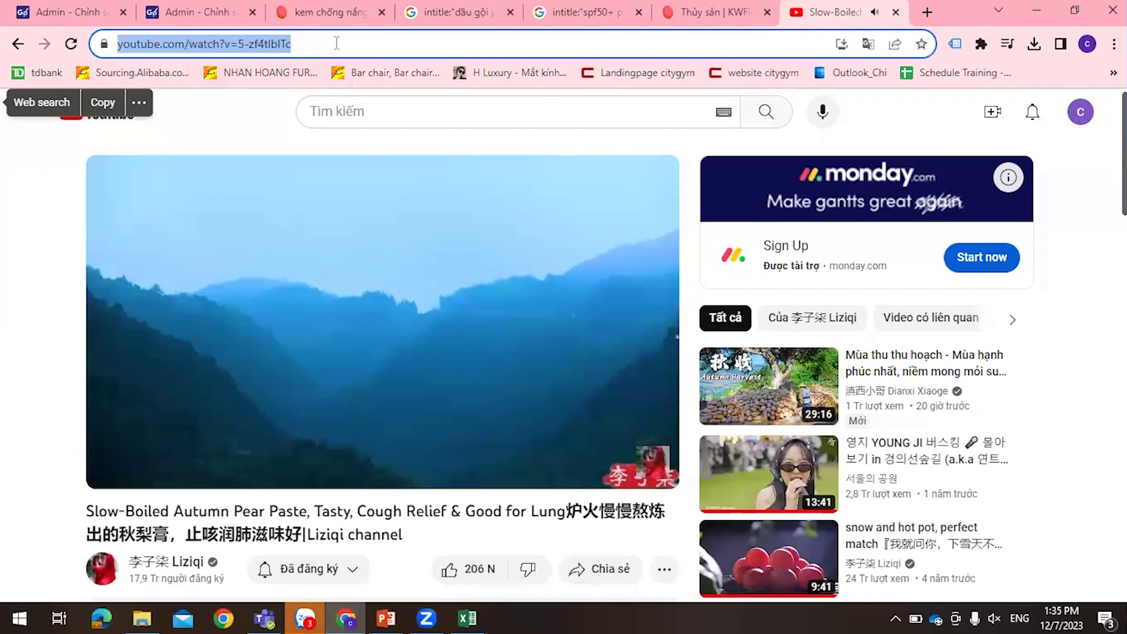
{"action": "left_click", "coordinate": [235, 15]}
{"action": "left_click", "coordinate": [99, 17]}
{"action": "left_click", "coordinate": [425, 532]}
{"action": "type", "text": "<iframe width=\"716\" height=\"403\" src=\"https://www.youtube.com/embed/5-zf4tlblTc\" title=\"Slow-Boiled Autumn Pear Paste, Tasty, Cough Relief &amp; Good for Lung炉火慢慢熬炼出的秋梨膏，止咳润肺滋味好|Liziqi channel\" frameborder=\"0\" allow=\"accelerometer; autoplay; clipboard-write; encrypted-media; gyroscope; picture-in-picture; web-share\" allowfullscreen></iframe>"}
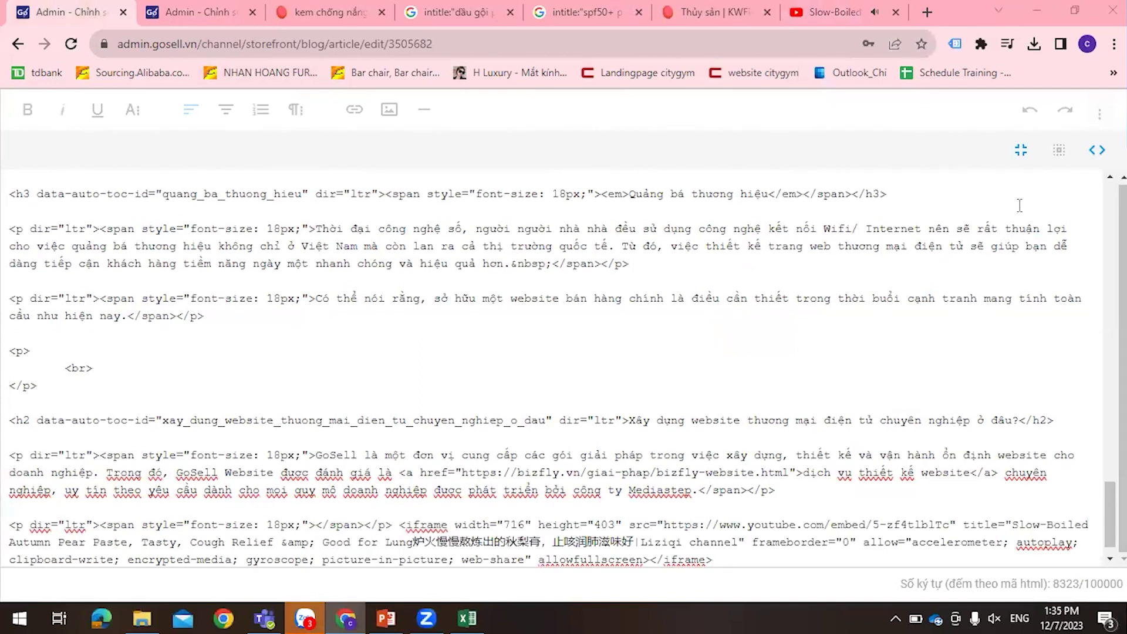
Restore the article's formatted view and check the embedded video below the closing paragraph.
{"action": "left_click", "coordinate": [1096, 149]}
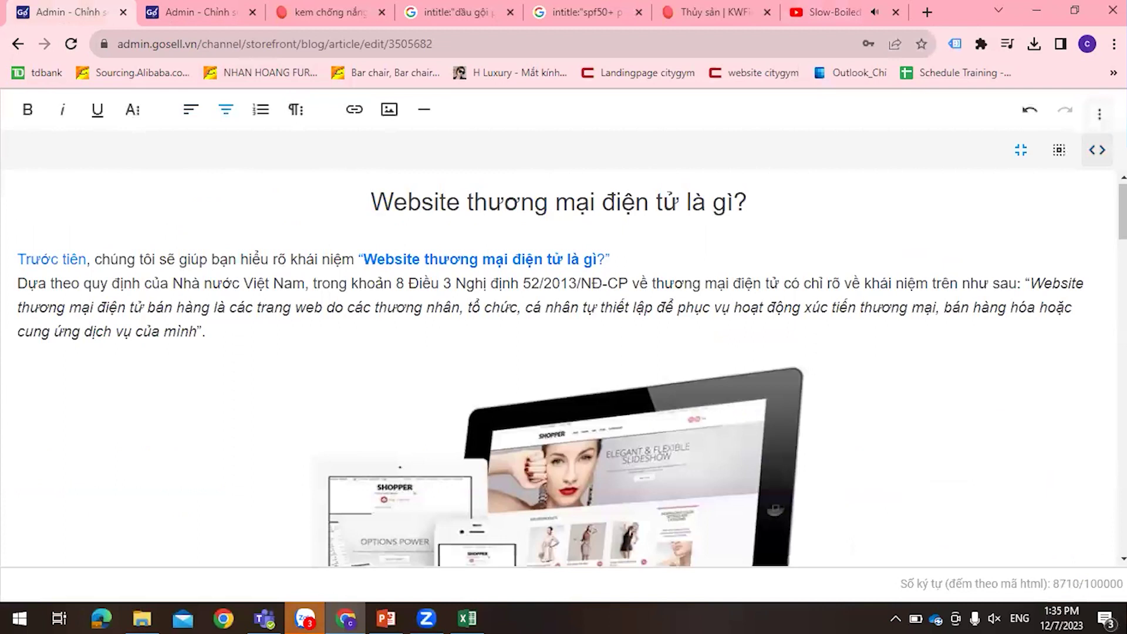
{"action": "scroll", "coordinate": [875, 358], "scroll_direction": "down", "scroll_amount": 15}
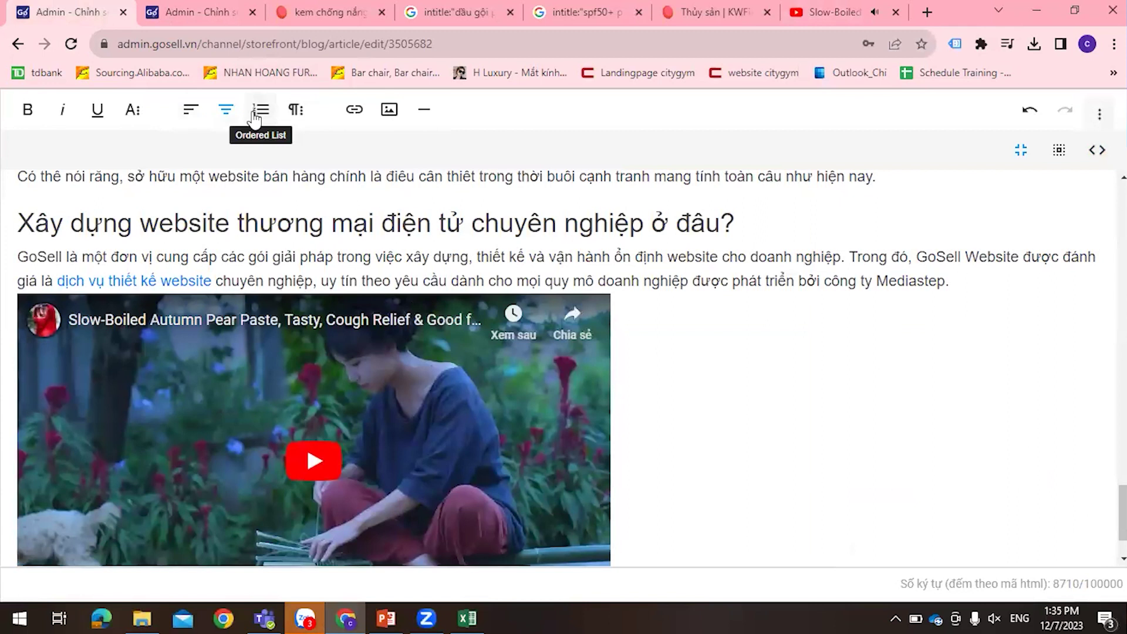
{"action": "left_click", "coordinate": [134, 120]}
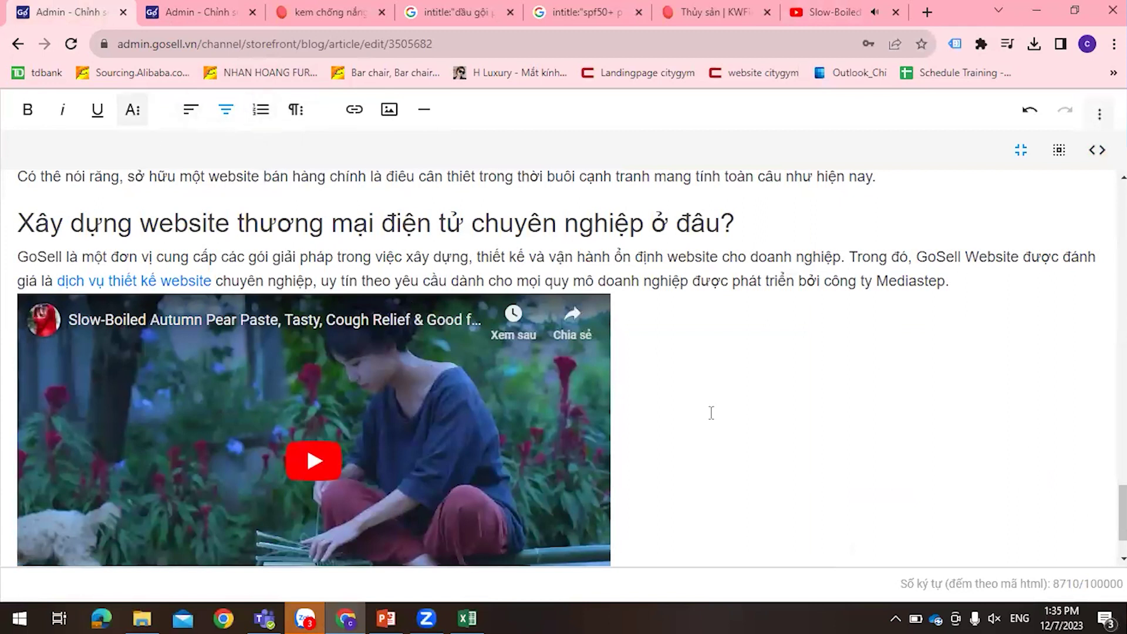
{"action": "key", "text": "ctrl+Home"}
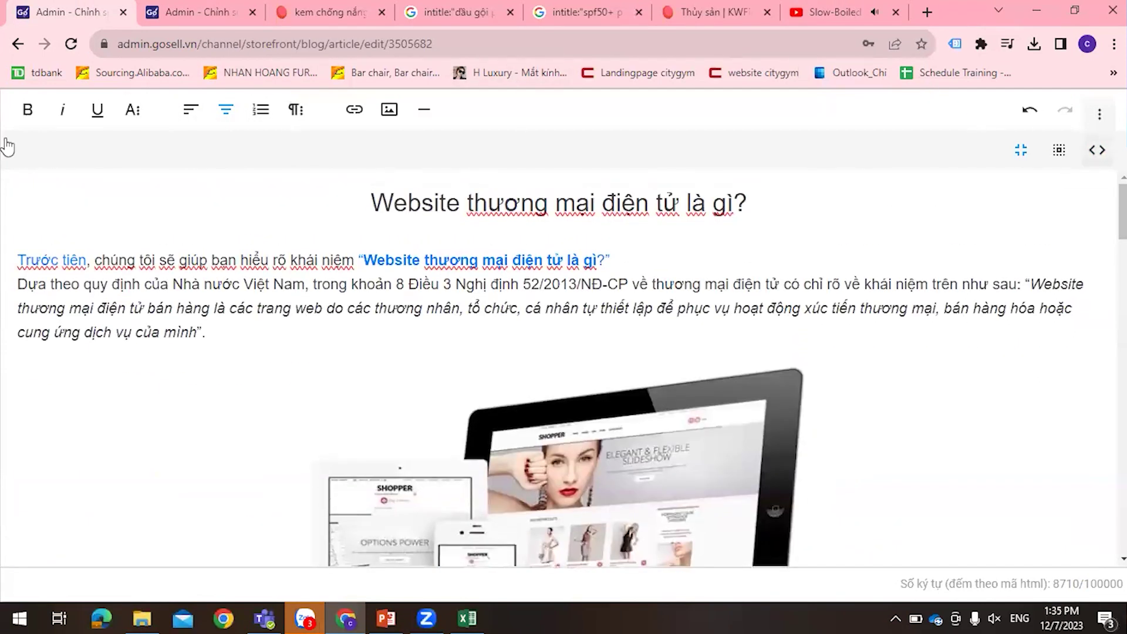
Leave the article editor without saving and load the GoSell admin home page at admin.gosell.vn.
{"action": "left_click", "coordinate": [18, 44]}
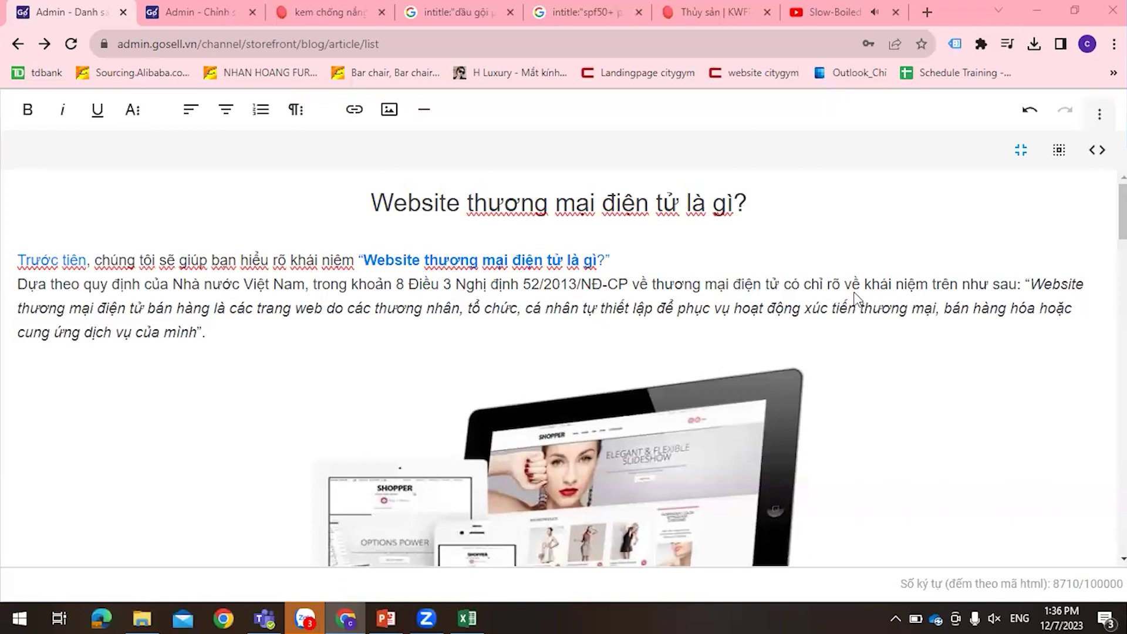
{"action": "left_click", "coordinate": [18, 44]}
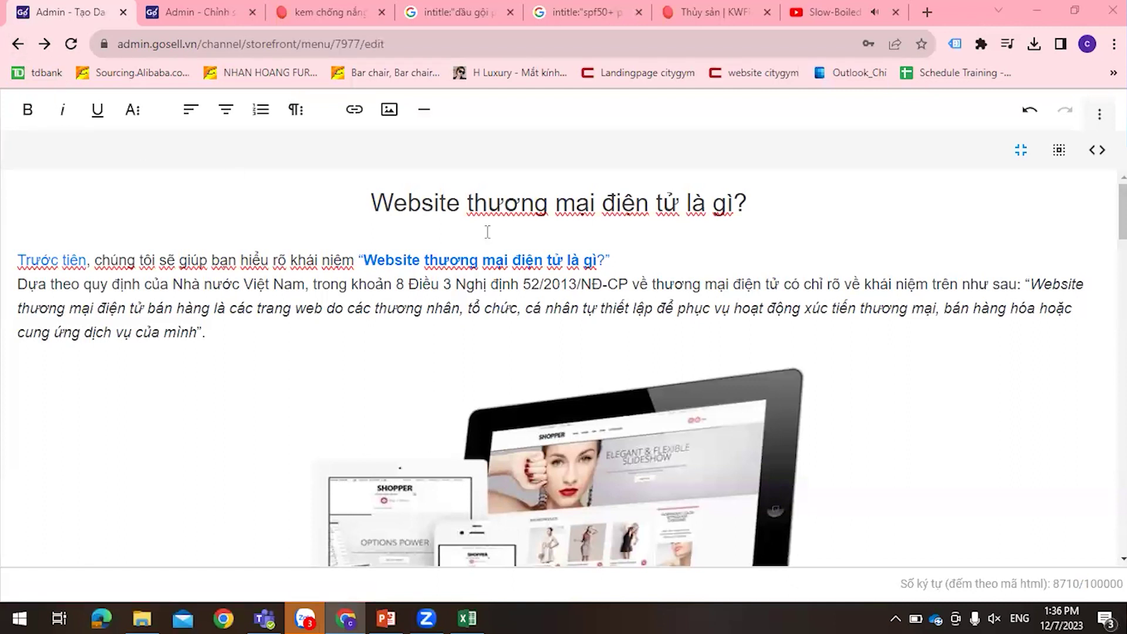
{"action": "left_click", "coordinate": [19, 45]}
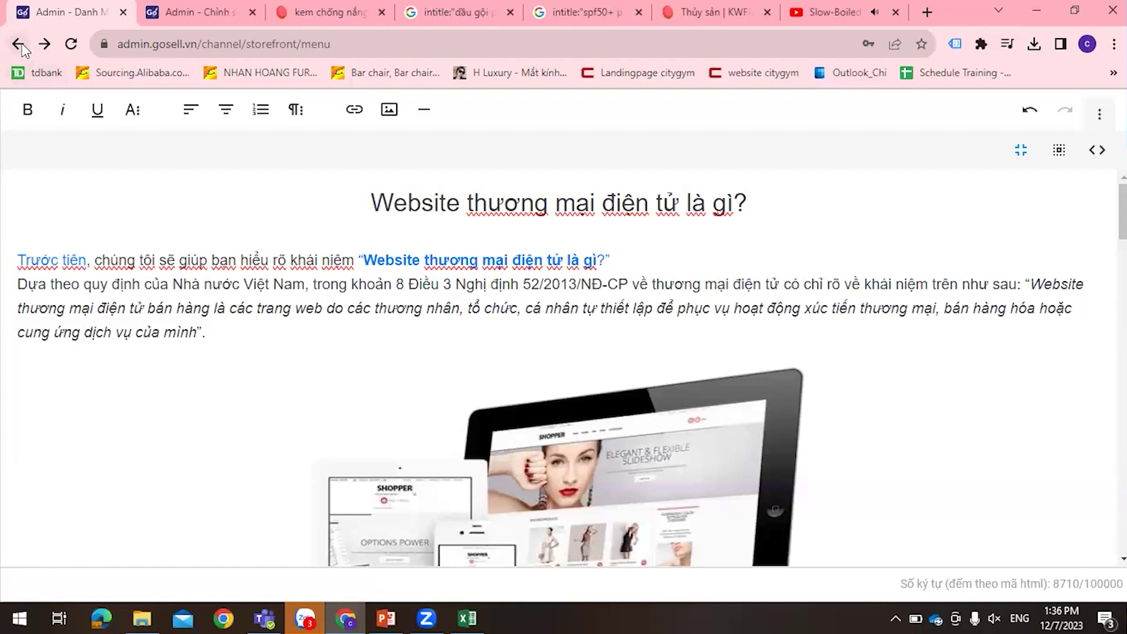
{"action": "left_click_drag", "start_coordinate": [197, 44], "coordinate": [417, 44]}
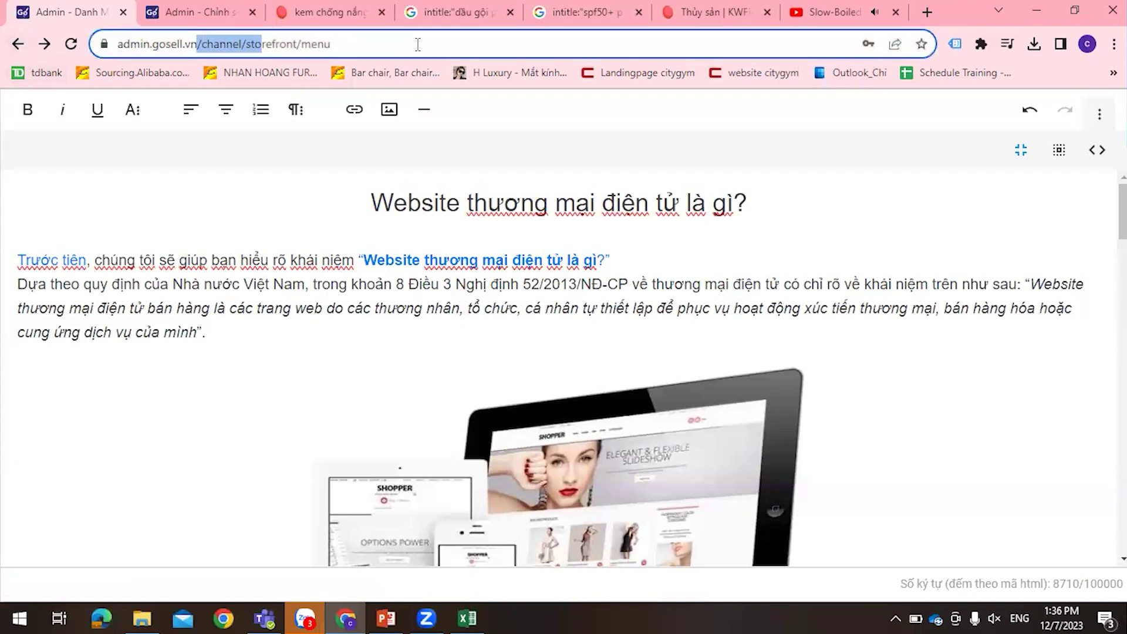
{"action": "left_click", "coordinate": [18, 44]}
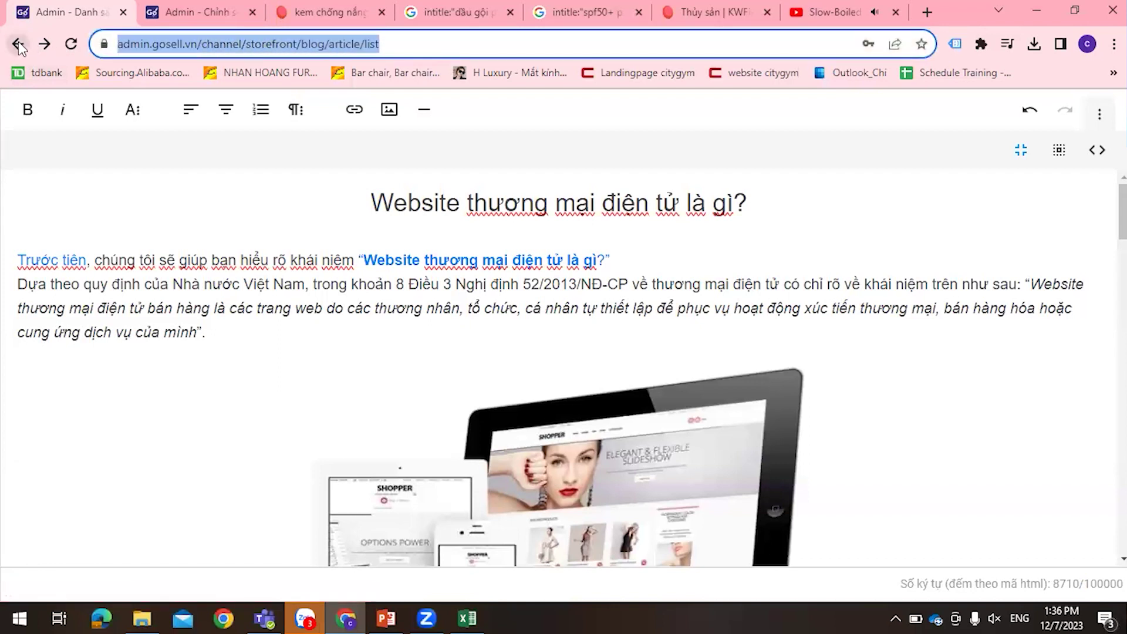
{"action": "left_click", "coordinate": [18, 45]}
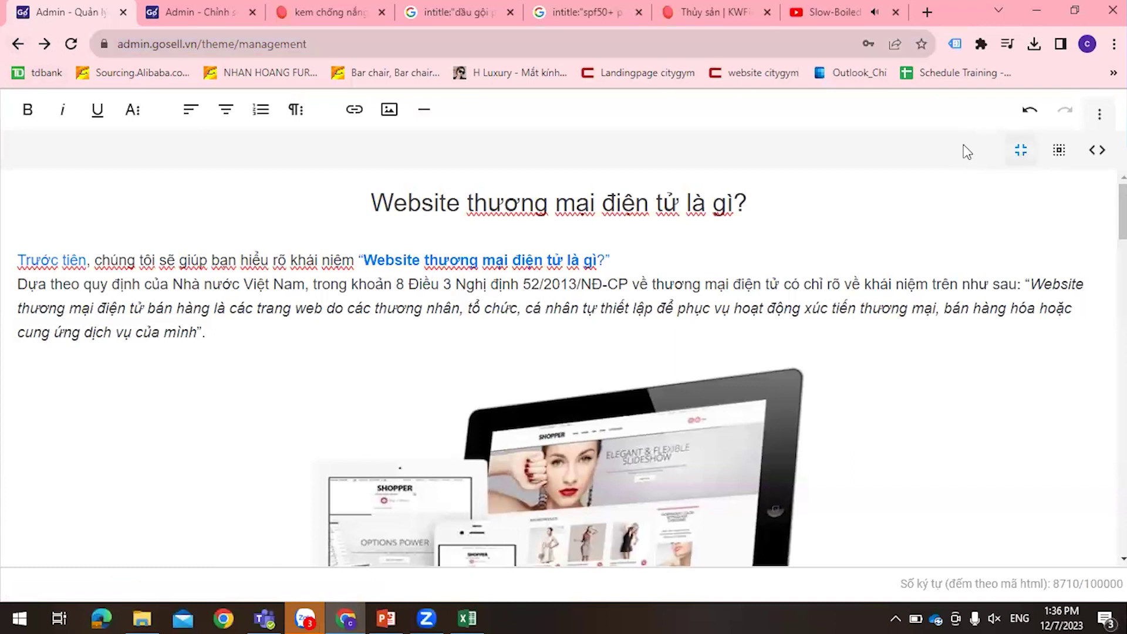
{"action": "left_click", "coordinate": [18, 45]}
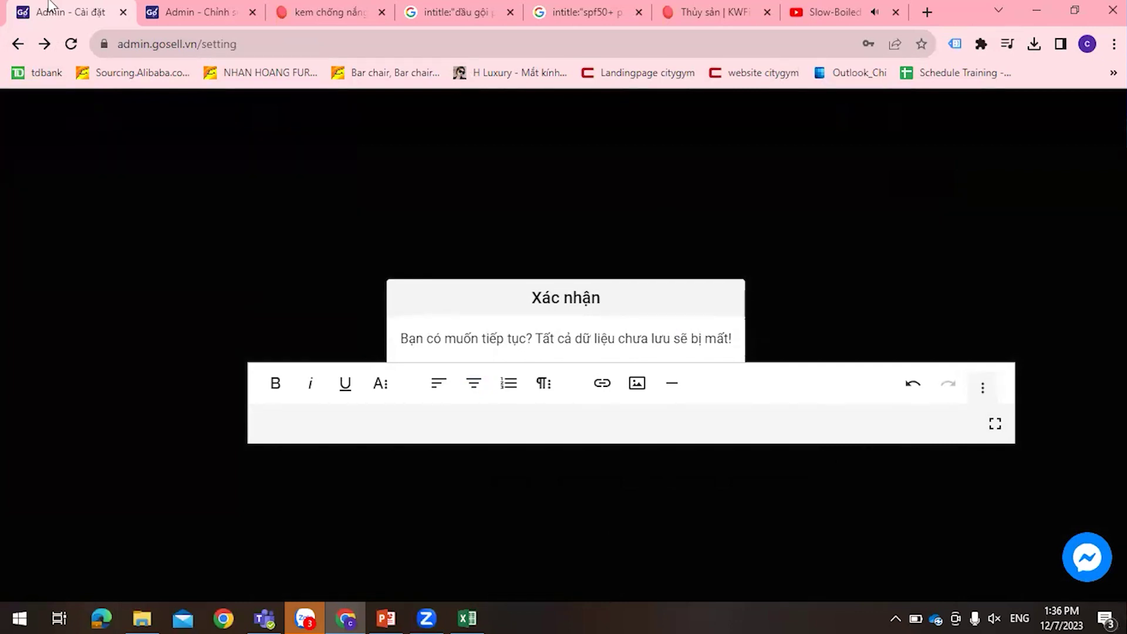
{"action": "left_click_drag", "start_coordinate": [200, 43], "coordinate": [276, 56]}
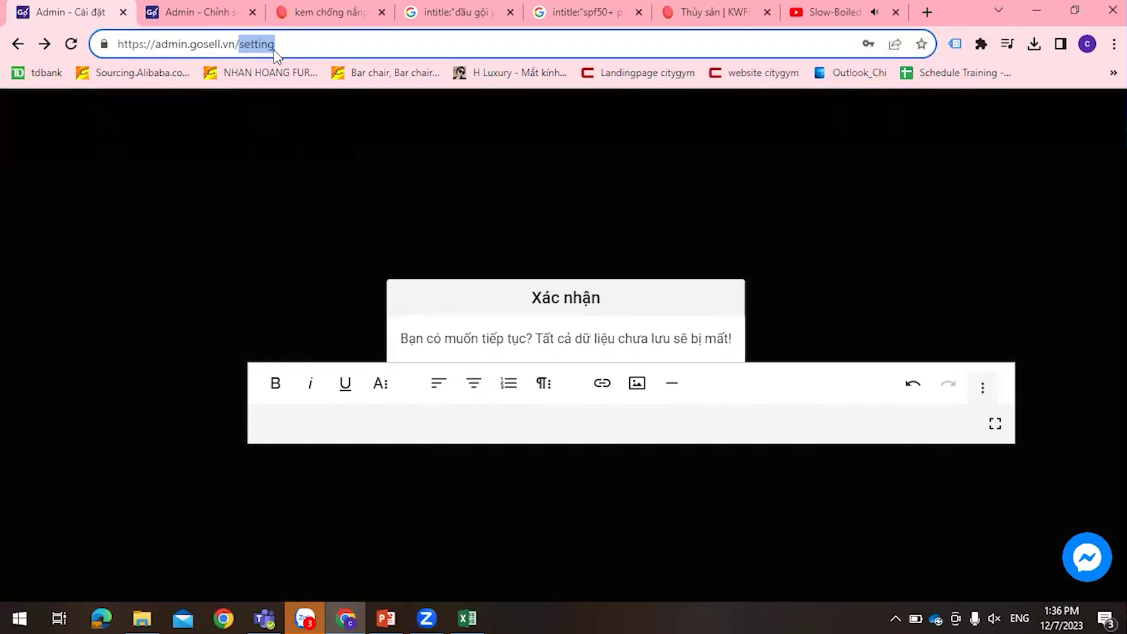
{"action": "key", "text": "BackSpace"}
{"action": "key", "text": "Return"}
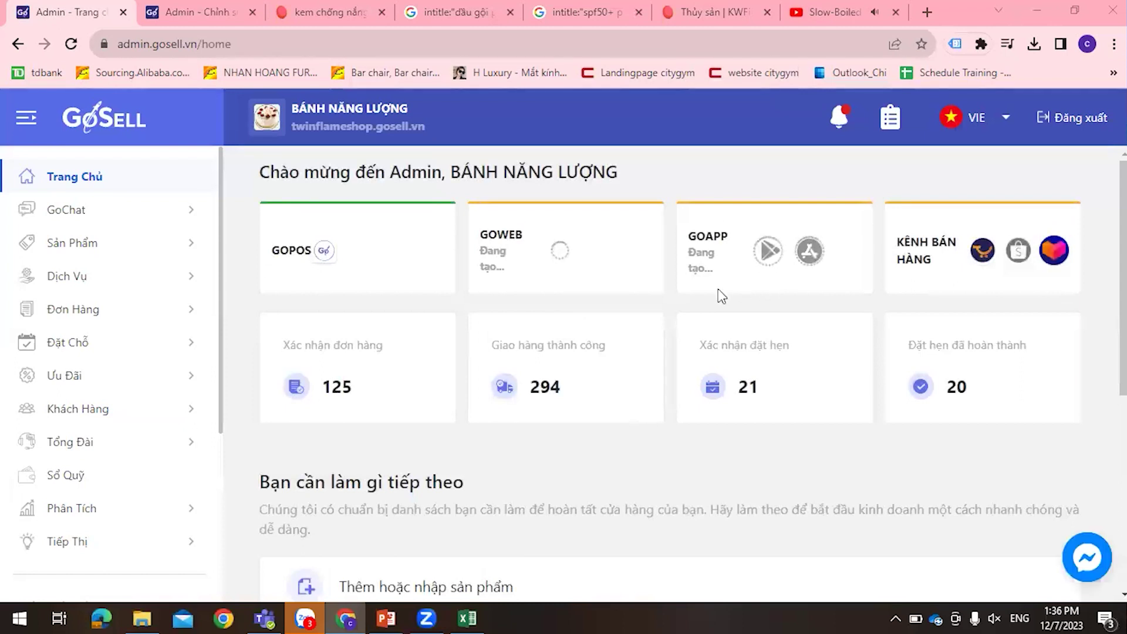
{"action": "scroll", "coordinate": [111, 419], "scroll_direction": "down", "scroll_amount": 5}
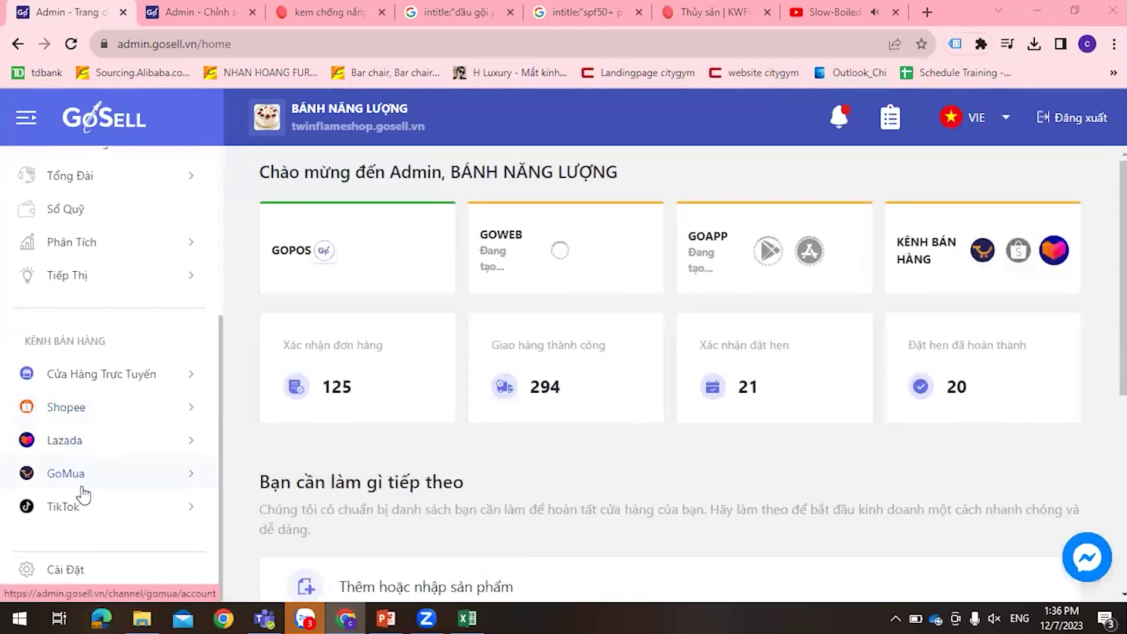
Open the online store's blog article list and view the options of its category and author filters.
{"action": "left_click", "coordinate": [89, 377]}
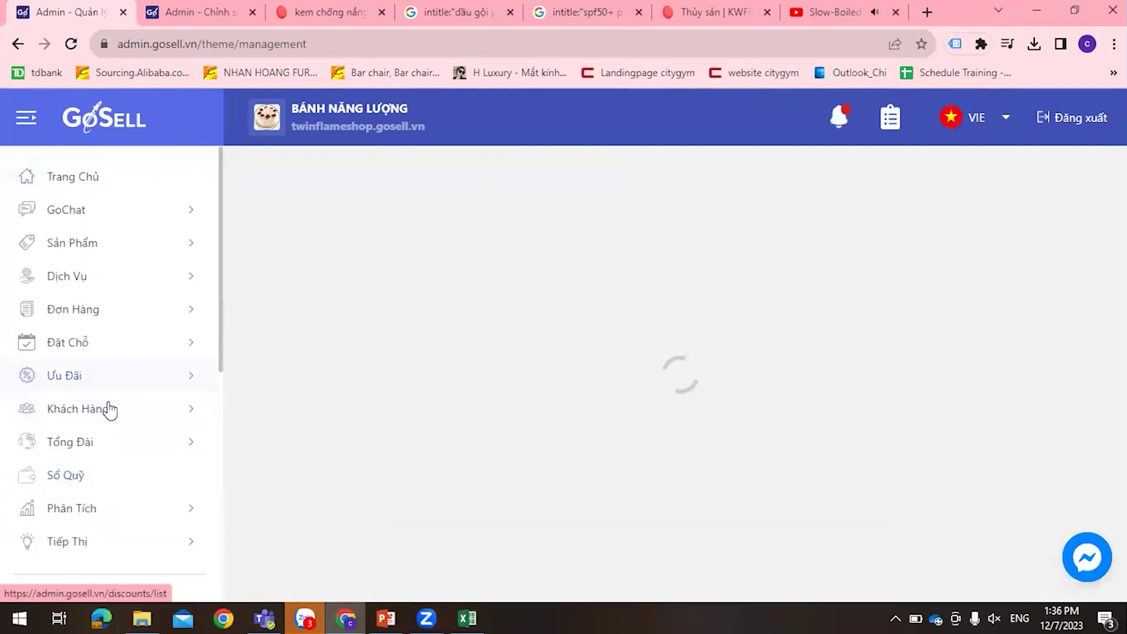
{"action": "left_click", "coordinate": [88, 301]}
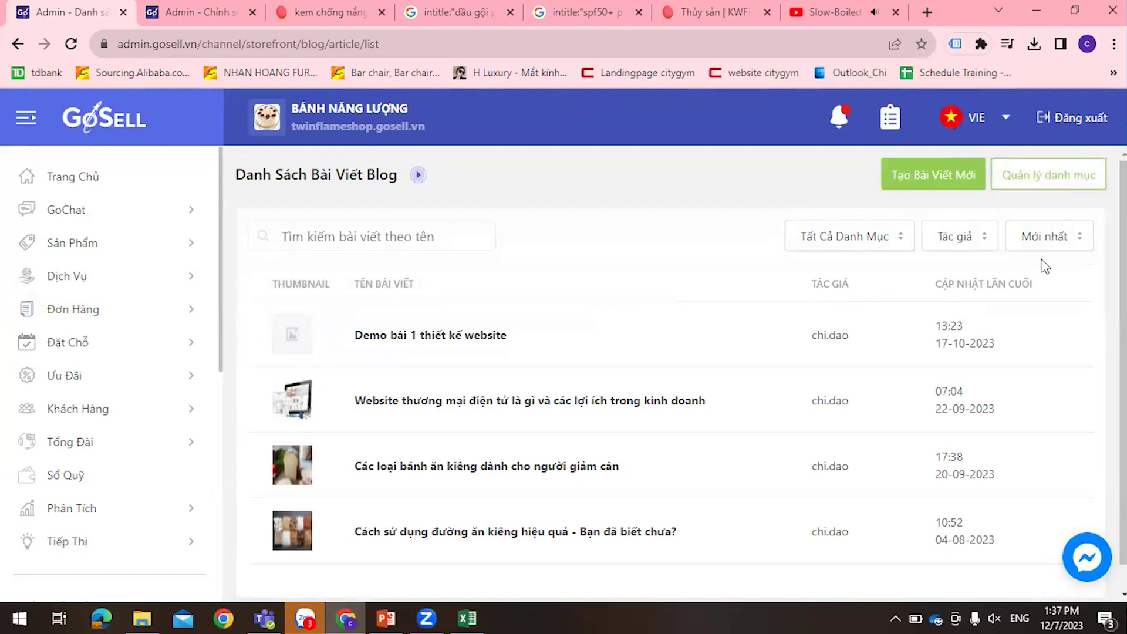
{"action": "left_click", "coordinate": [894, 241]}
{"action": "scroll", "coordinate": [868, 320], "scroll_direction": "down", "scroll_amount": 3}
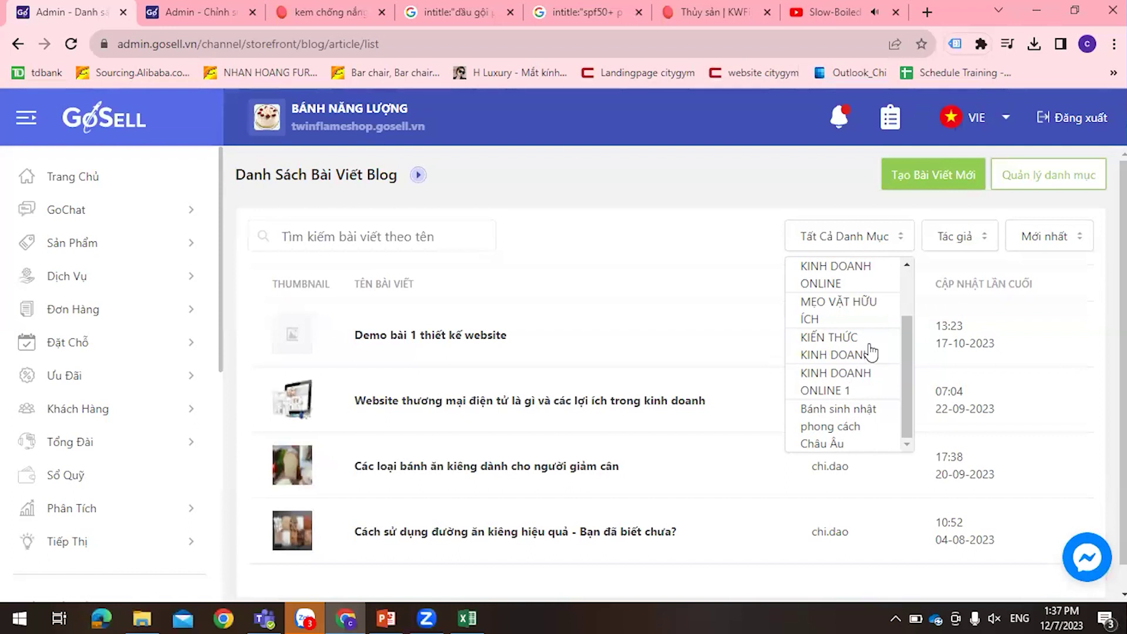
{"action": "left_click", "coordinate": [959, 245]}
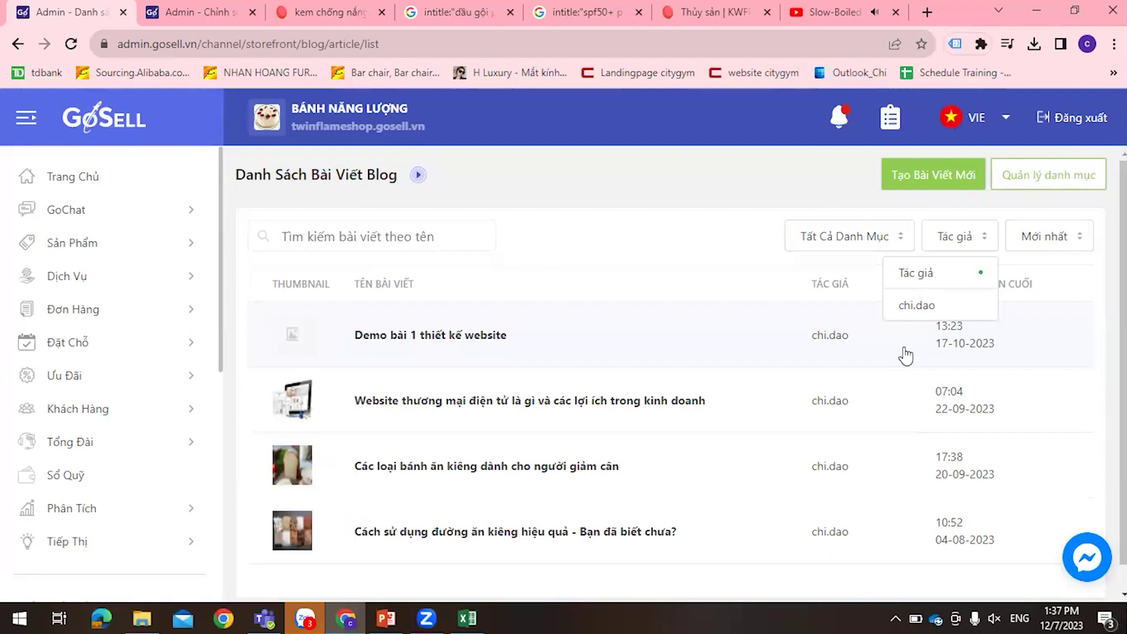
{"action": "scroll", "coordinate": [906, 355], "scroll_direction": "down", "scroll_amount": 1}
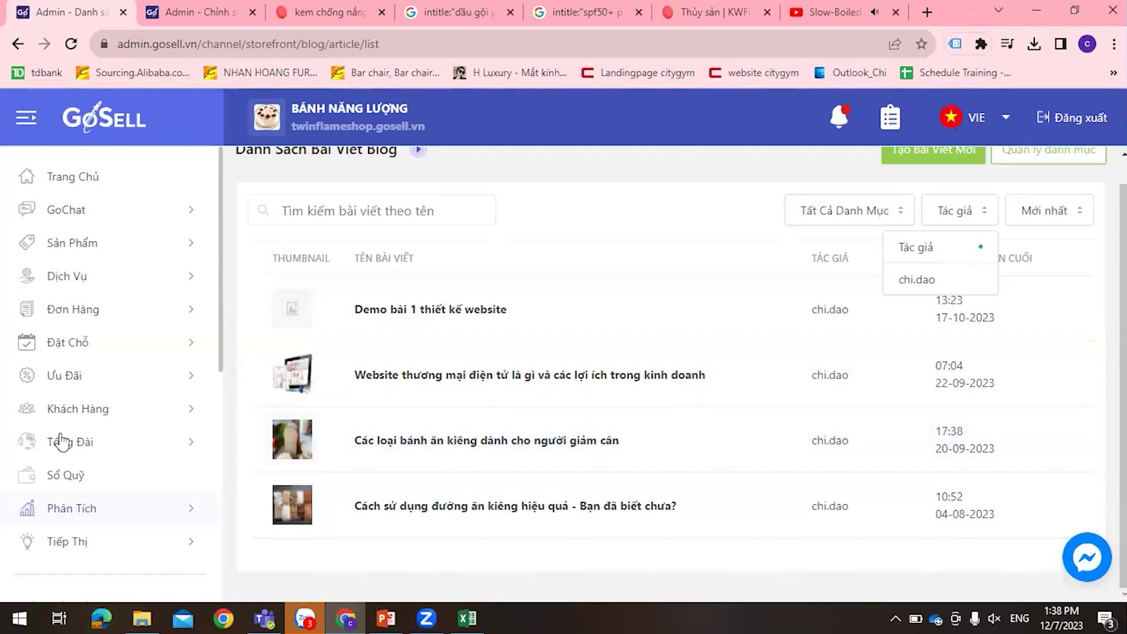
View the full customer list (Khách Hàng) and the order management list (Đơn Hàng).
{"action": "scroll", "coordinate": [59, 437], "scroll_direction": "down", "scroll_amount": 2}
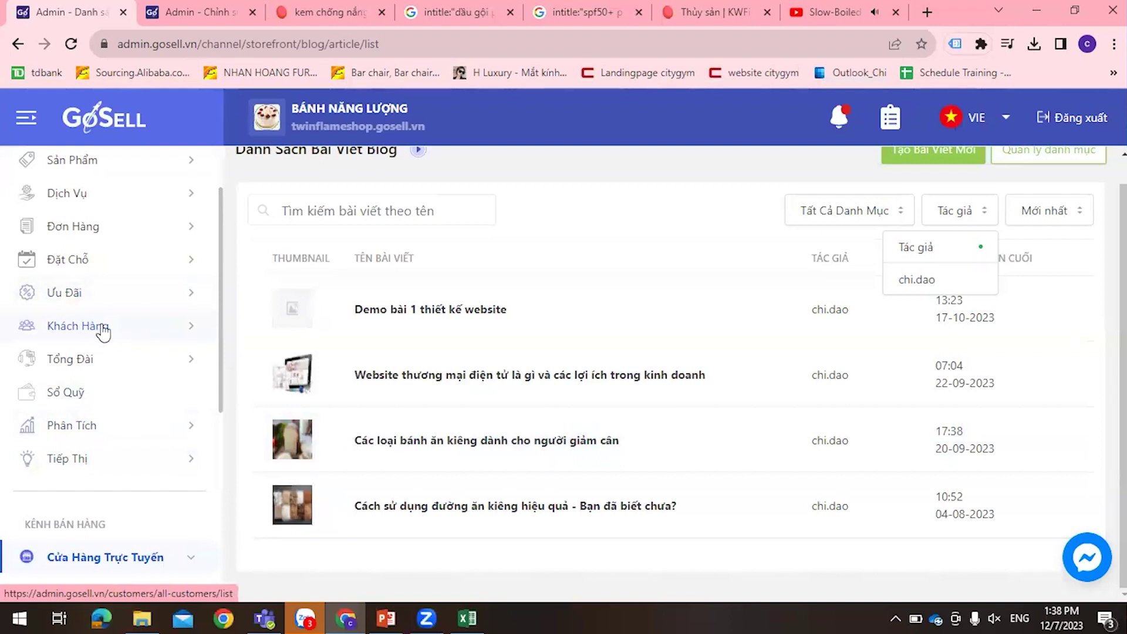
{"action": "left_click", "coordinate": [103, 329]}
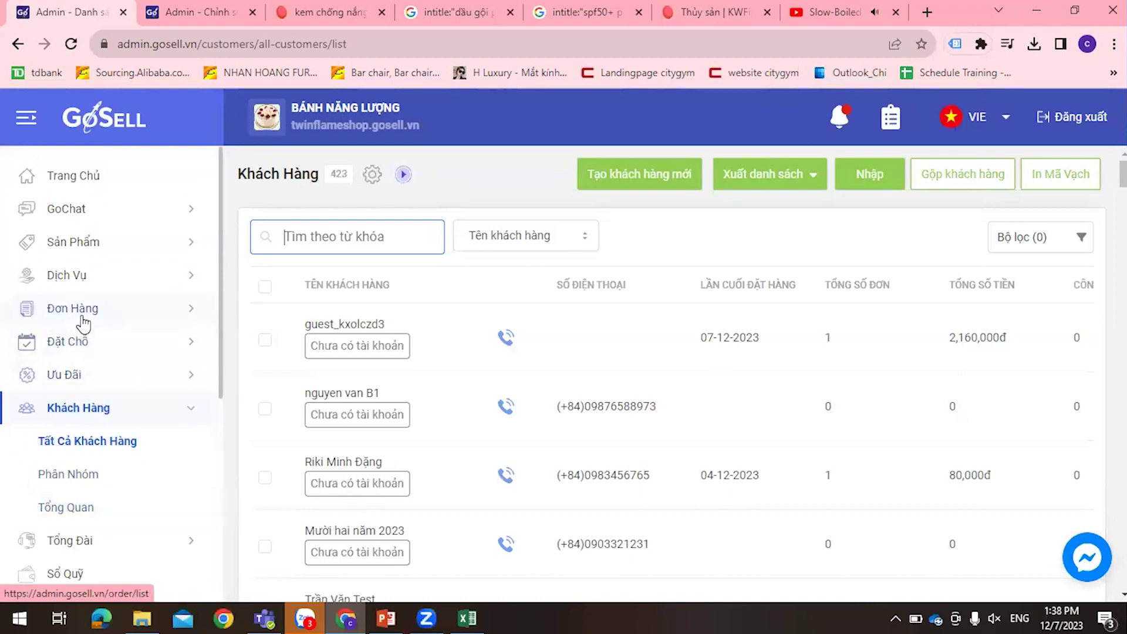
{"action": "left_click", "coordinate": [83, 315]}
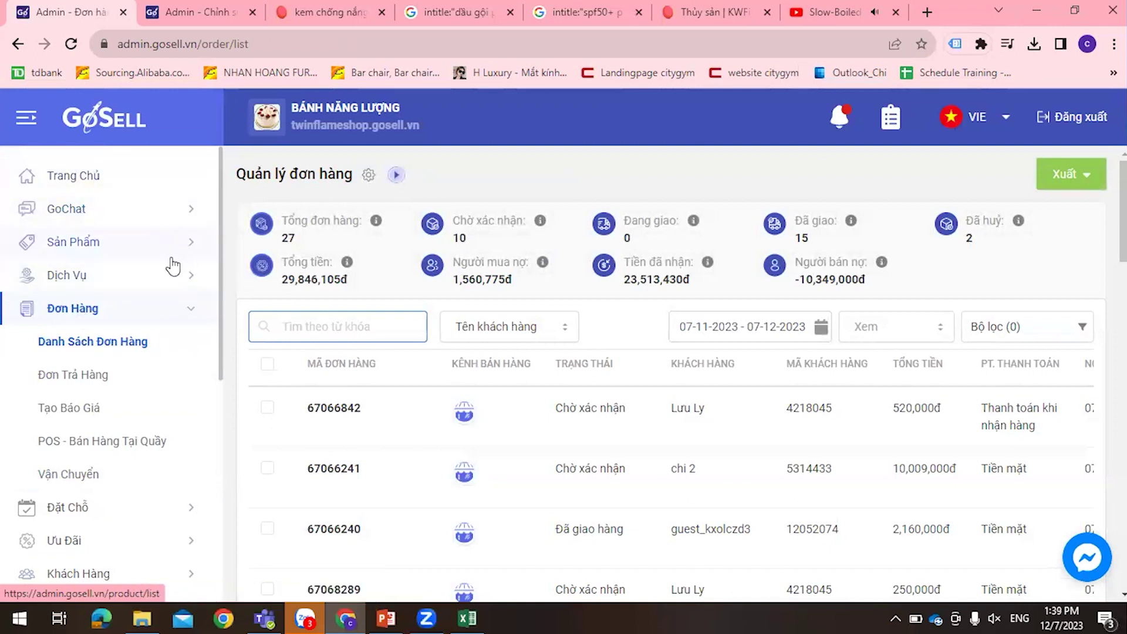
Open the permission management (Phân quyền) in the store settings and start adding a new permission group.
{"action": "scroll", "coordinate": [76, 460], "scroll_direction": "down", "scroll_amount": 2}
{"action": "scroll", "coordinate": [76, 459], "scroll_direction": "down", "scroll_amount": 5}
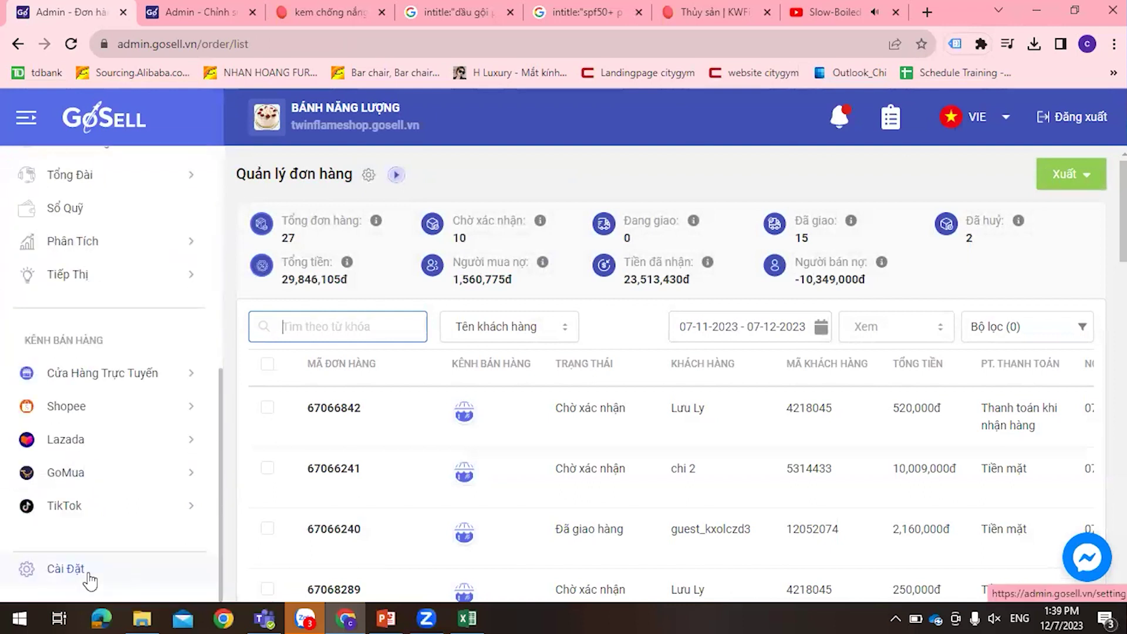
{"action": "left_click", "coordinate": [80, 573]}
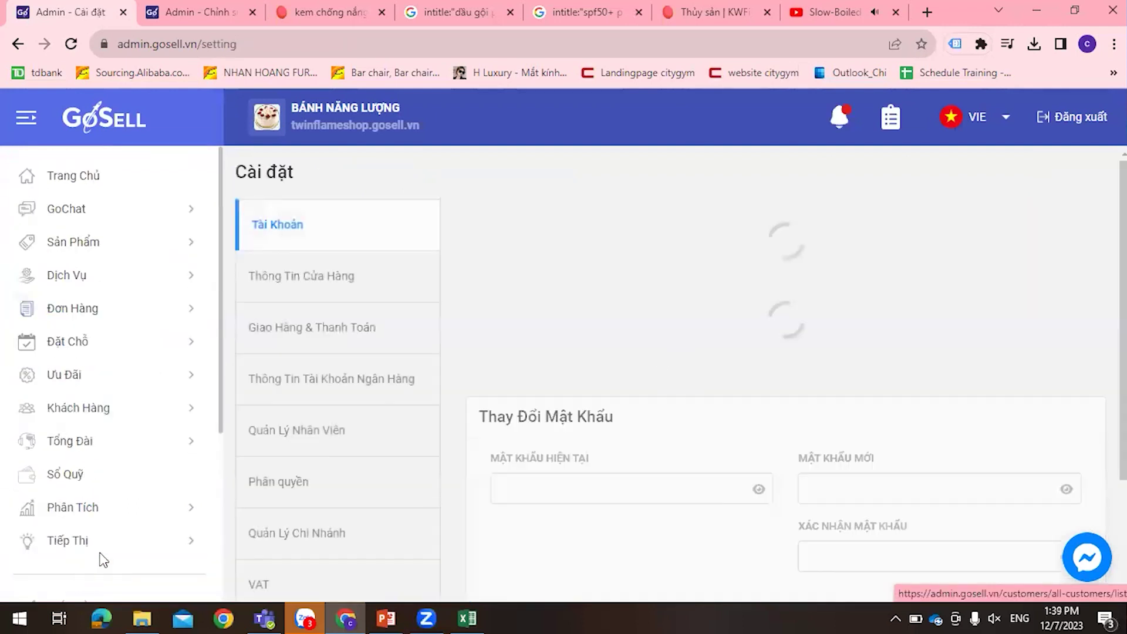
{"action": "scroll", "coordinate": [305, 410], "scroll_direction": "down", "scroll_amount": 2}
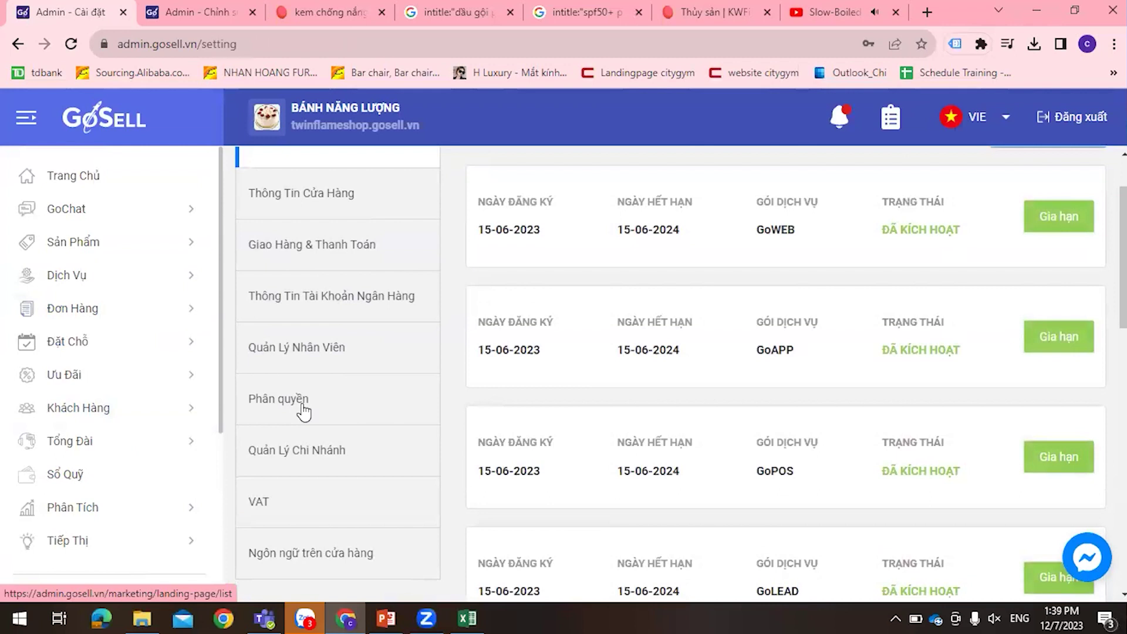
{"action": "left_click", "coordinate": [303, 412]}
{"action": "scroll", "coordinate": [704, 352], "scroll_direction": "up", "scroll_amount": 2}
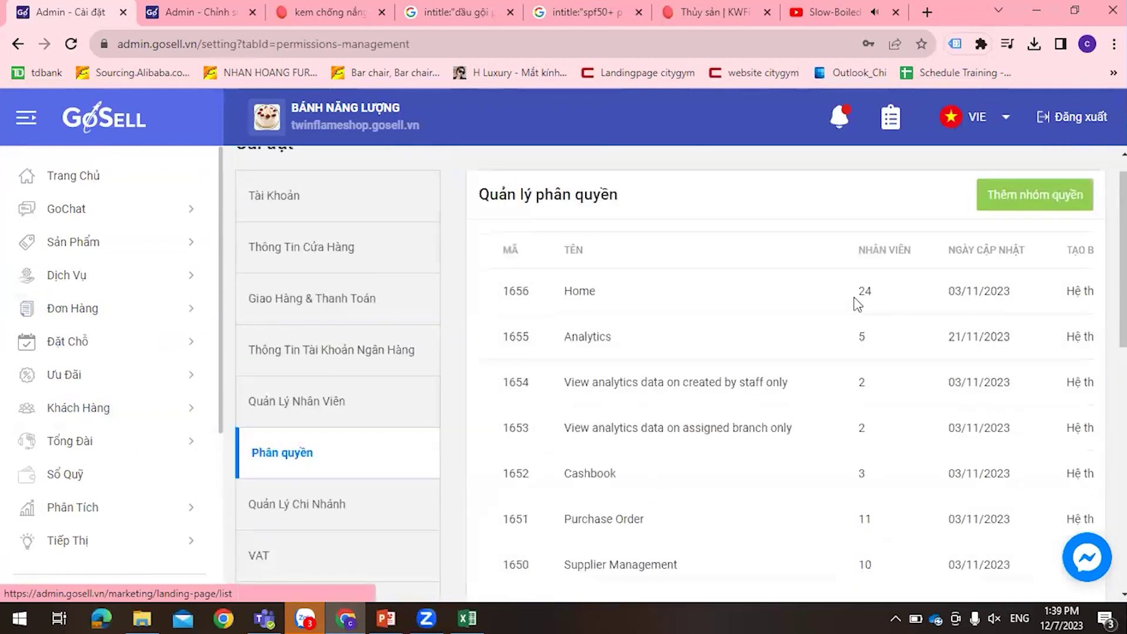
{"action": "left_click", "coordinate": [1061, 238]}
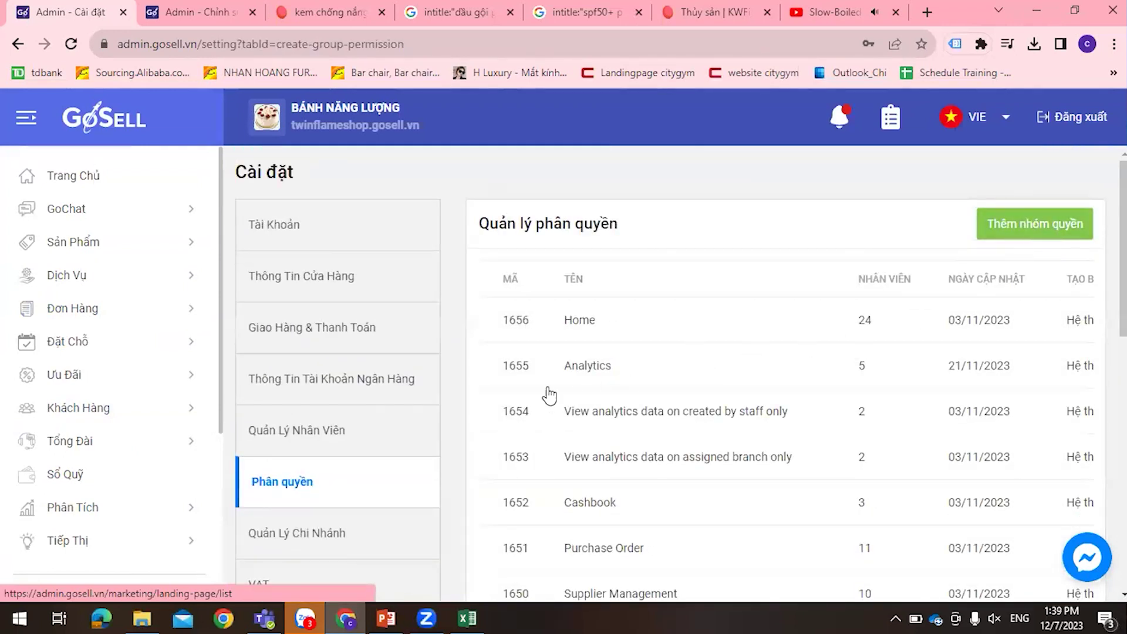
Expand the Dịch vụ and Đơn hàng sections of the new permission group to view their individual permissions.
{"action": "scroll", "coordinate": [586, 305], "scroll_direction": "down", "scroll_amount": 5}
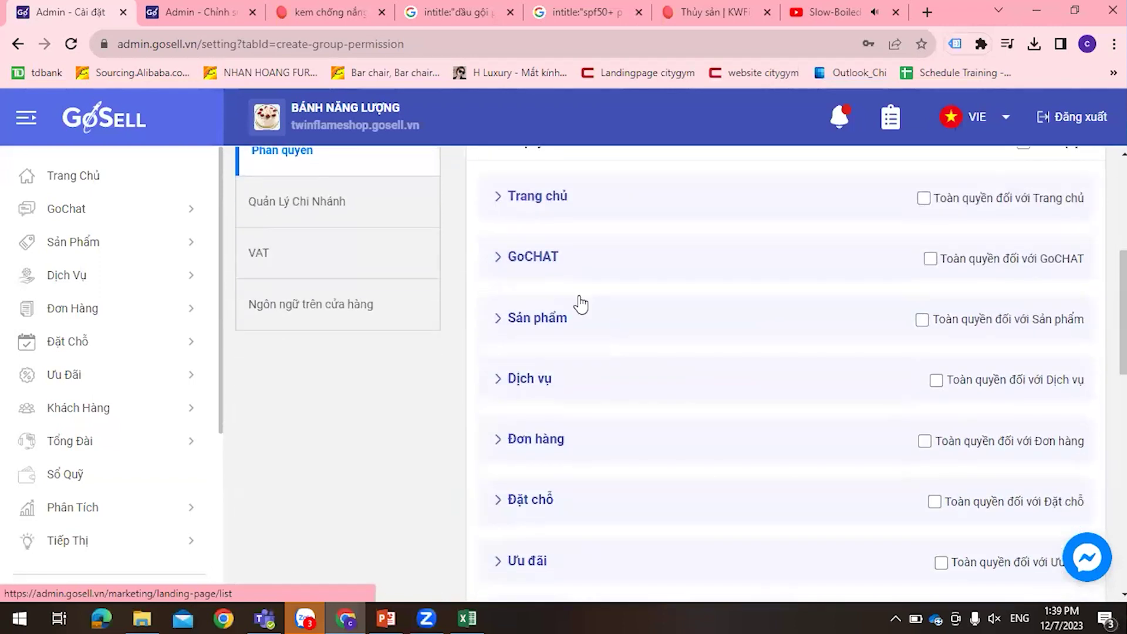
{"action": "scroll", "coordinate": [580, 308], "scroll_direction": "down", "scroll_amount": 1}
{"action": "left_click", "coordinate": [503, 301]}
{"action": "scroll", "coordinate": [516, 387], "scroll_direction": "down", "scroll_amount": 1}
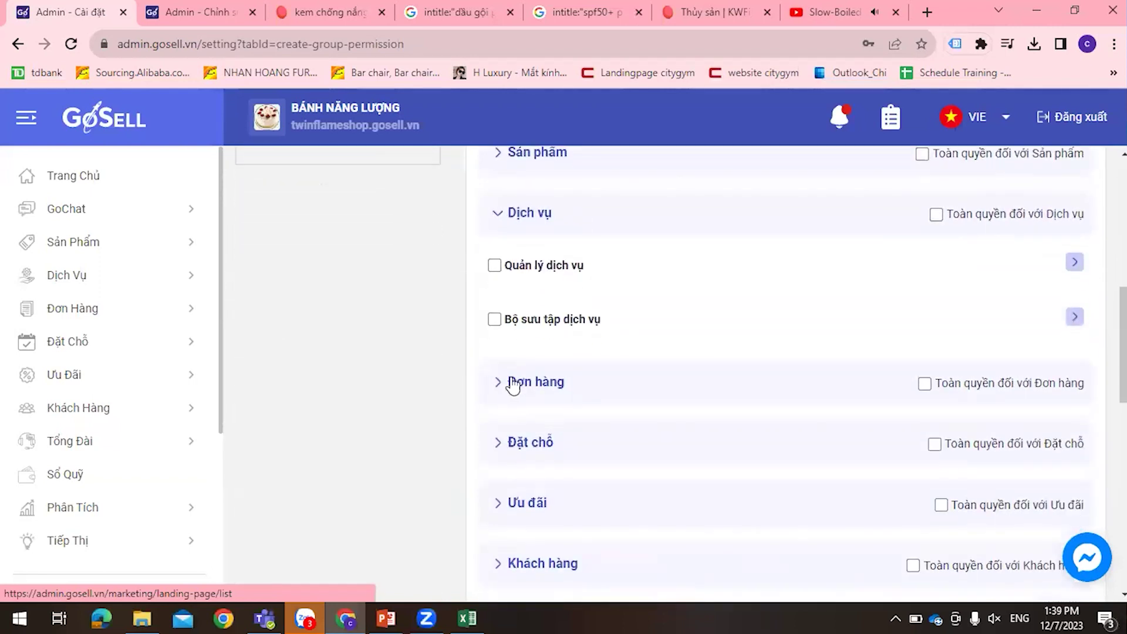
{"action": "left_click", "coordinate": [535, 390]}
{"action": "scroll", "coordinate": [563, 417], "scroll_direction": "down", "scroll_amount": 3}
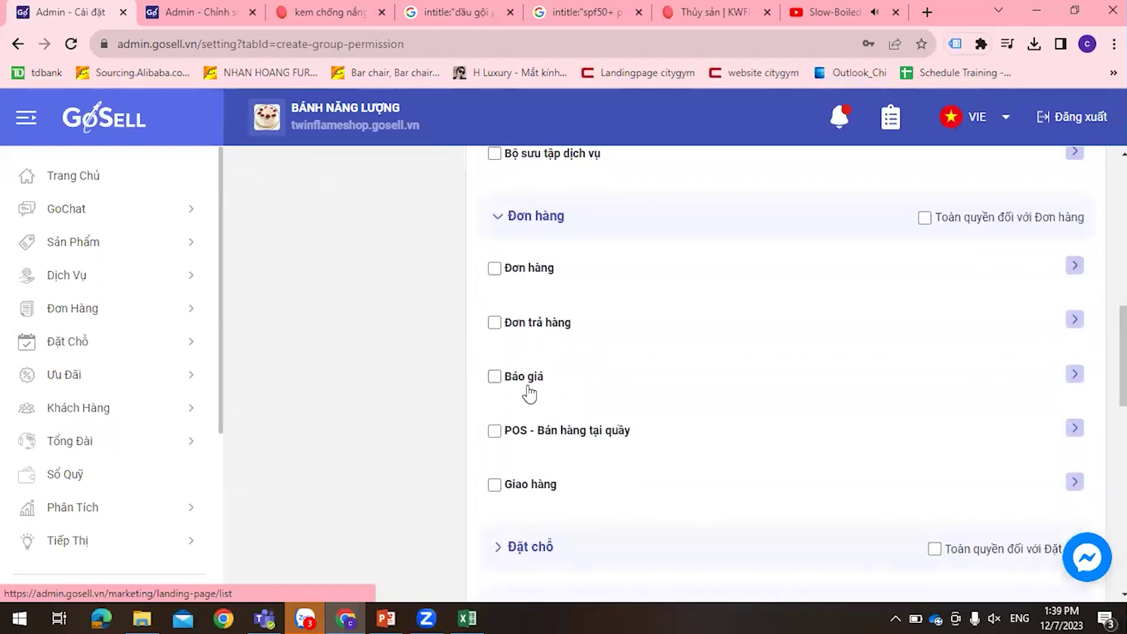
Try switching the Đơn hàng and Đơn trả hàng permissions on and off, and look through the remaining permission sections.
{"action": "left_click", "coordinate": [494, 271]}
{"action": "left_click", "coordinate": [498, 325]}
{"action": "left_click", "coordinate": [496, 269]}
{"action": "left_click", "coordinate": [495, 269]}
{"action": "left_click", "coordinate": [495, 323]}
{"action": "scroll", "coordinate": [584, 382], "scroll_direction": "down", "scroll_amount": 7}
{"action": "scroll", "coordinate": [585, 383], "scroll_direction": "down", "scroll_amount": 6}
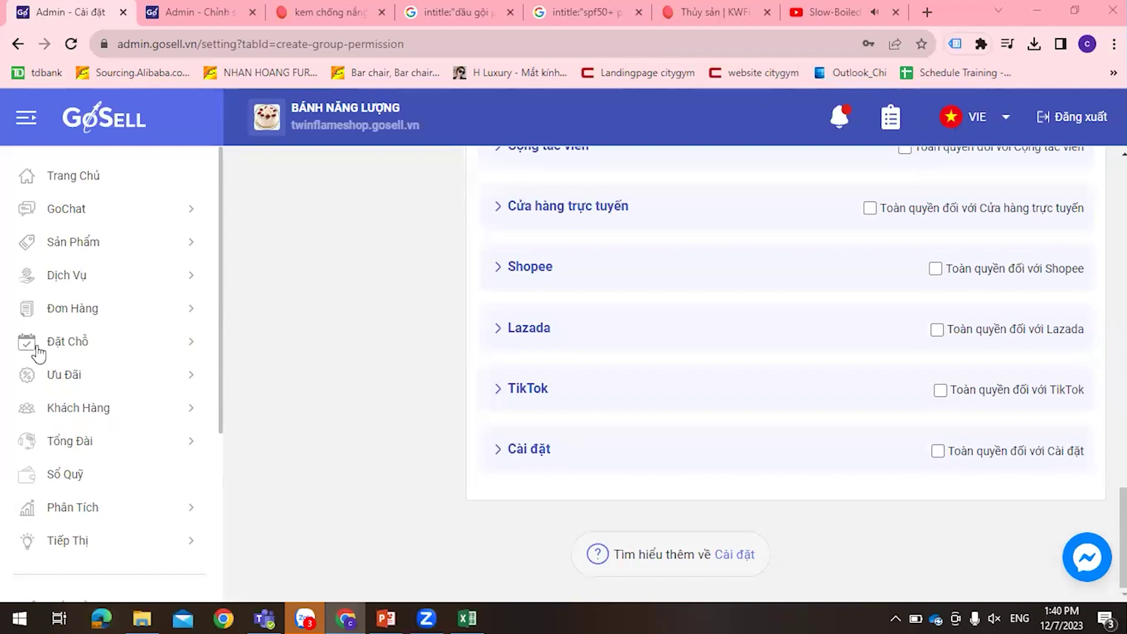
Discard the unsaved permission group and return to the online store's blog article list.
{"action": "scroll", "coordinate": [191, 478], "scroll_direction": "down", "scroll_amount": 1}
{"action": "scroll", "coordinate": [193, 480], "scroll_direction": "down", "scroll_amount": 4}
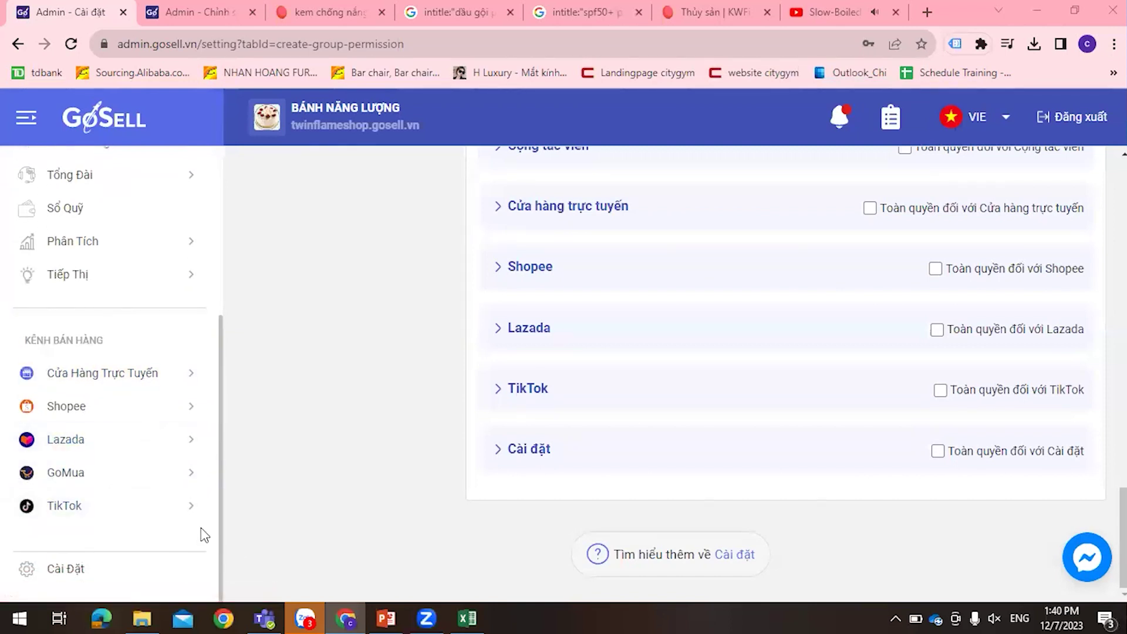
{"action": "scroll", "coordinate": [201, 531], "scroll_direction": "up", "scroll_amount": 4}
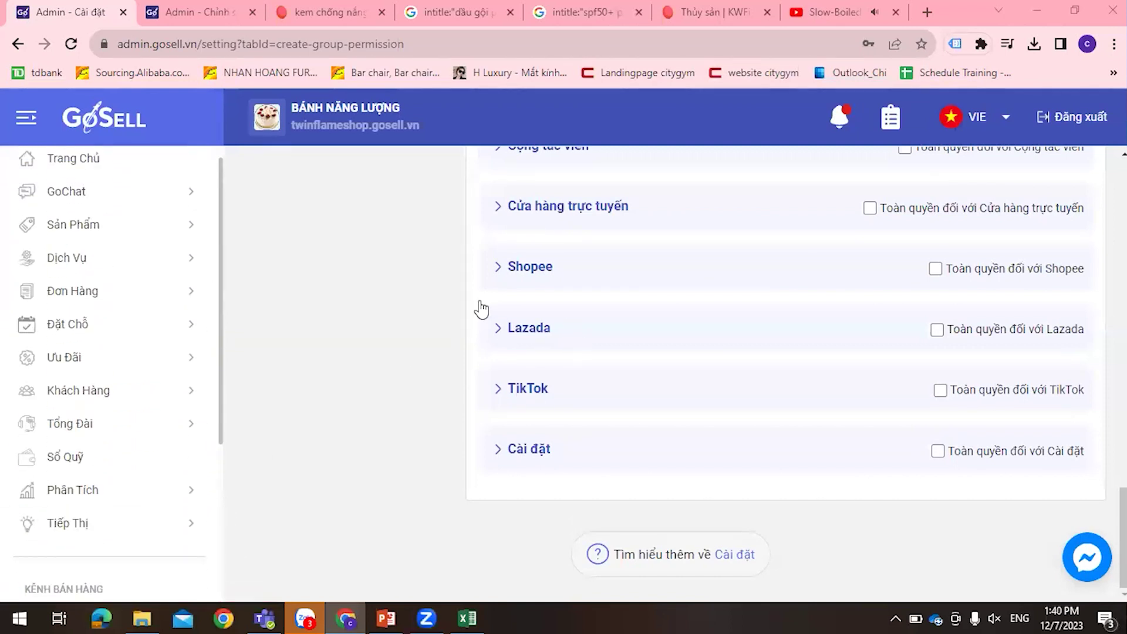
{"action": "scroll", "coordinate": [176, 422], "scroll_direction": "down", "scroll_amount": 4}
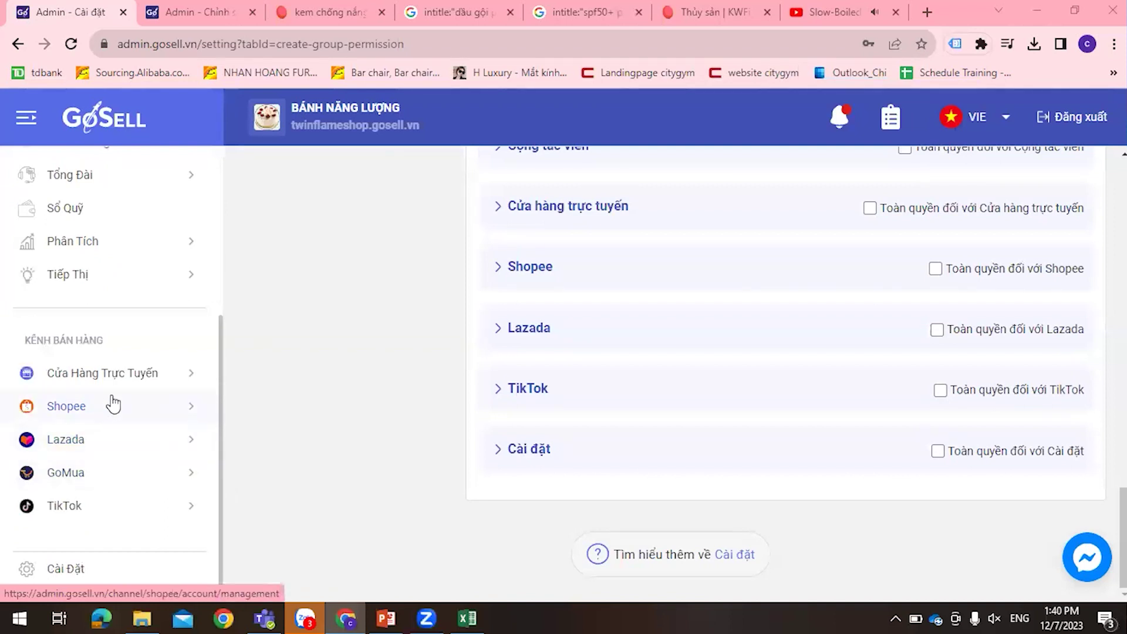
{"action": "left_click", "coordinate": [124, 444]}
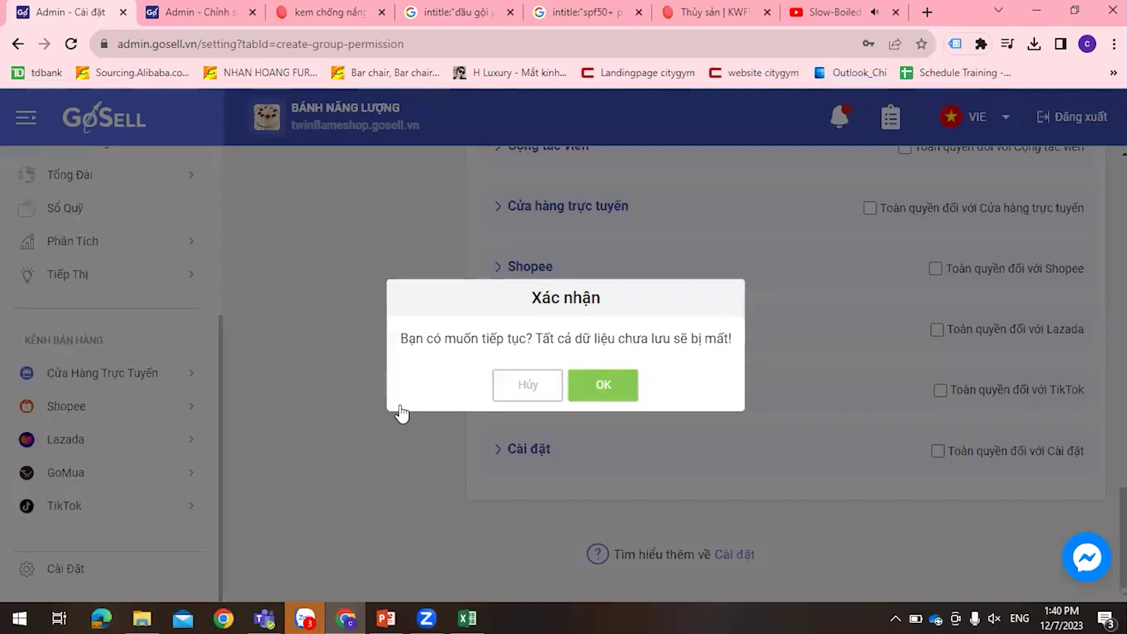
{"action": "key", "text": "Return"}
{"action": "scroll", "coordinate": [117, 473], "scroll_direction": "down", "scroll_amount": 4}
{"action": "left_click", "coordinate": [88, 459]}
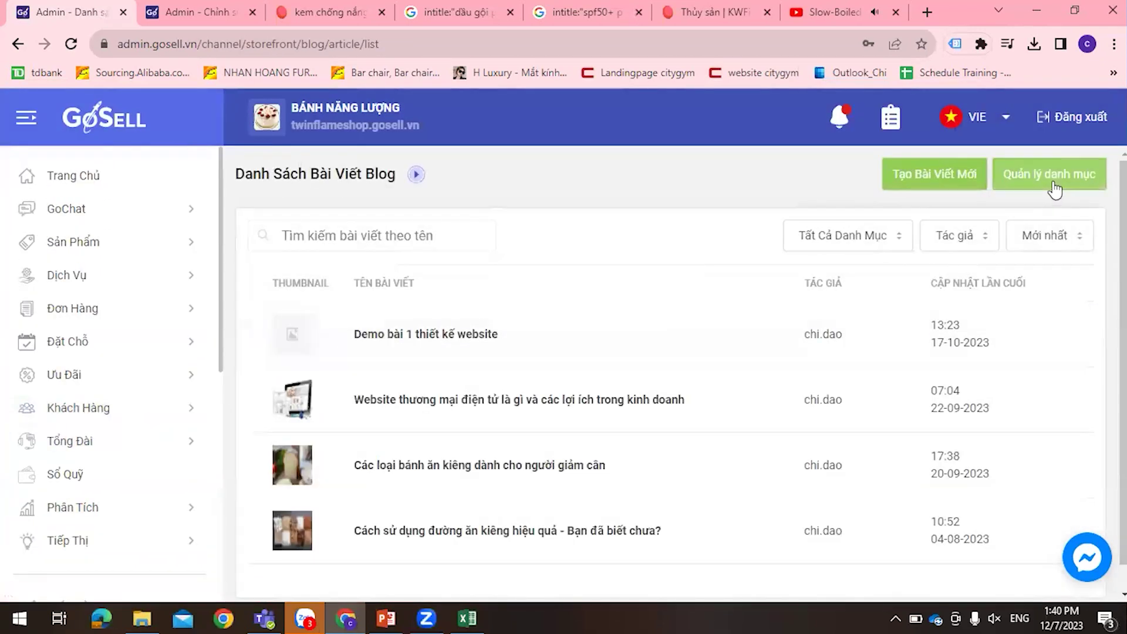
Open the blog category management, start a new category and examine its SEO keyword settings (Thiết lập từ khóa SEO).
{"action": "left_click", "coordinate": [1056, 184]}
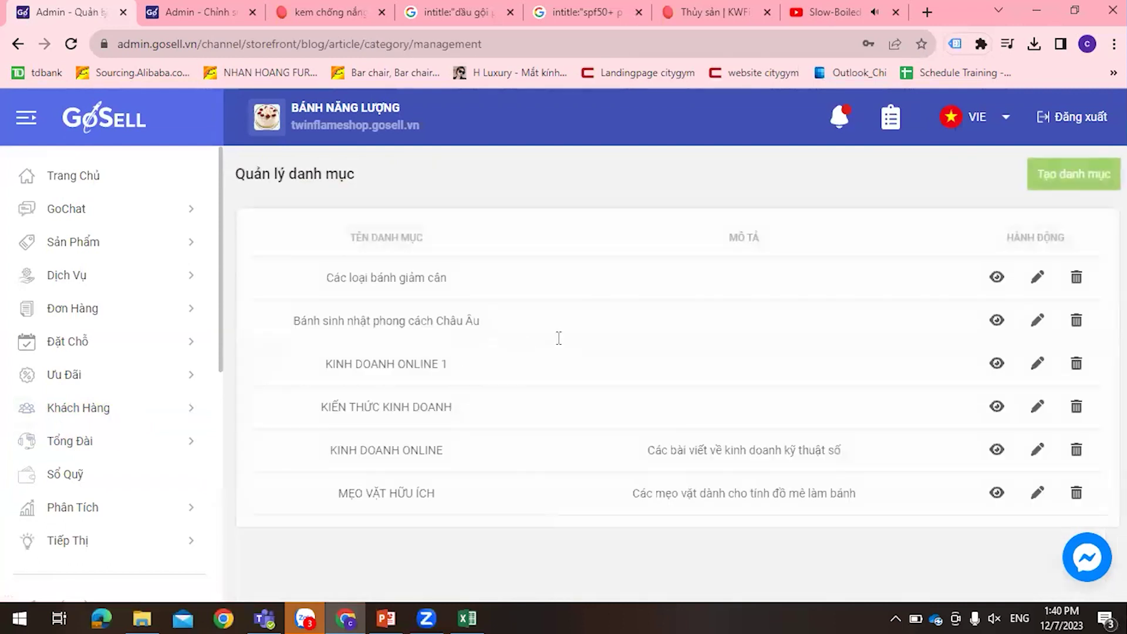
{"action": "left_click", "coordinate": [1065, 175]}
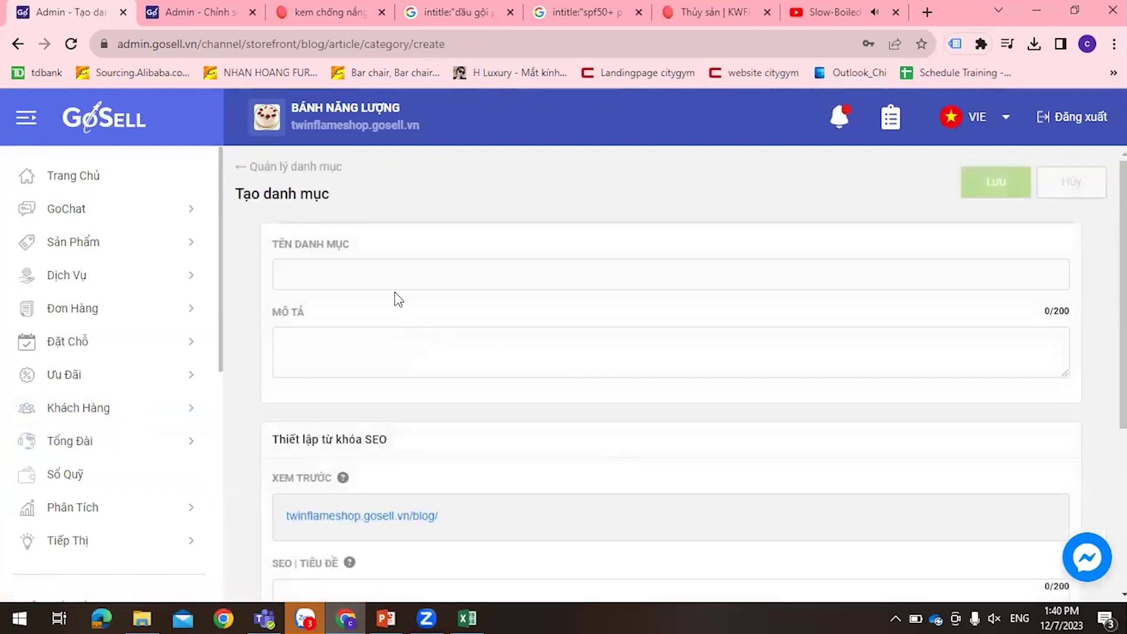
{"action": "scroll", "coordinate": [394, 291], "scroll_direction": "down", "scroll_amount": 3}
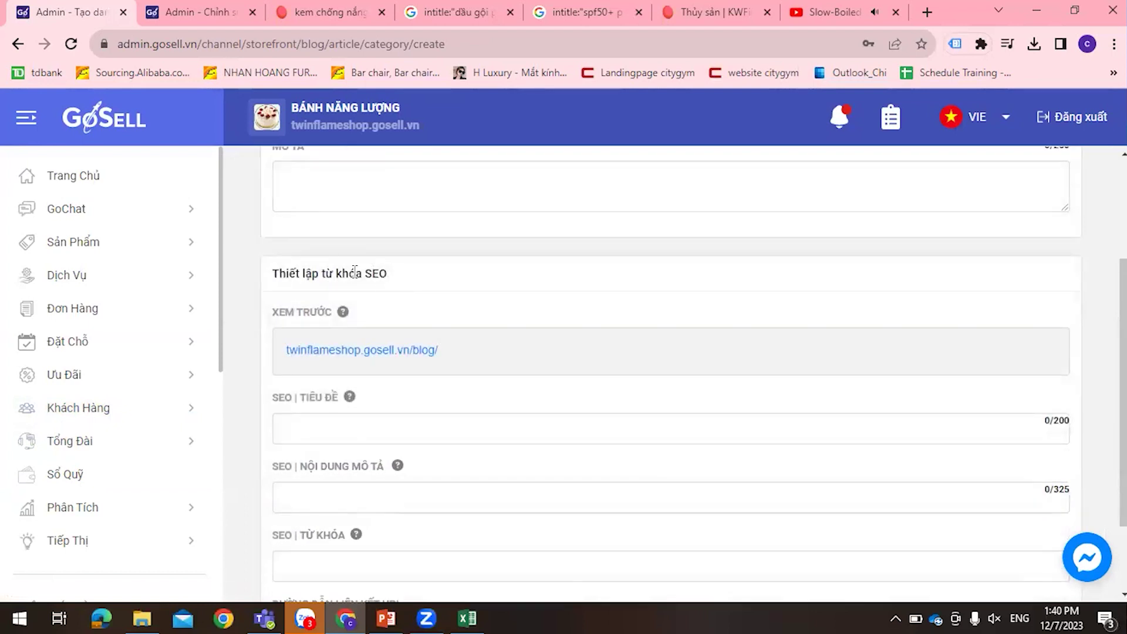
{"action": "left_click_drag", "start_coordinate": [354, 272], "coordinate": [273, 274]}
{"action": "left_click", "coordinate": [648, 282]}
{"action": "scroll", "coordinate": [465, 304], "scroll_direction": "down", "scroll_amount": 2}
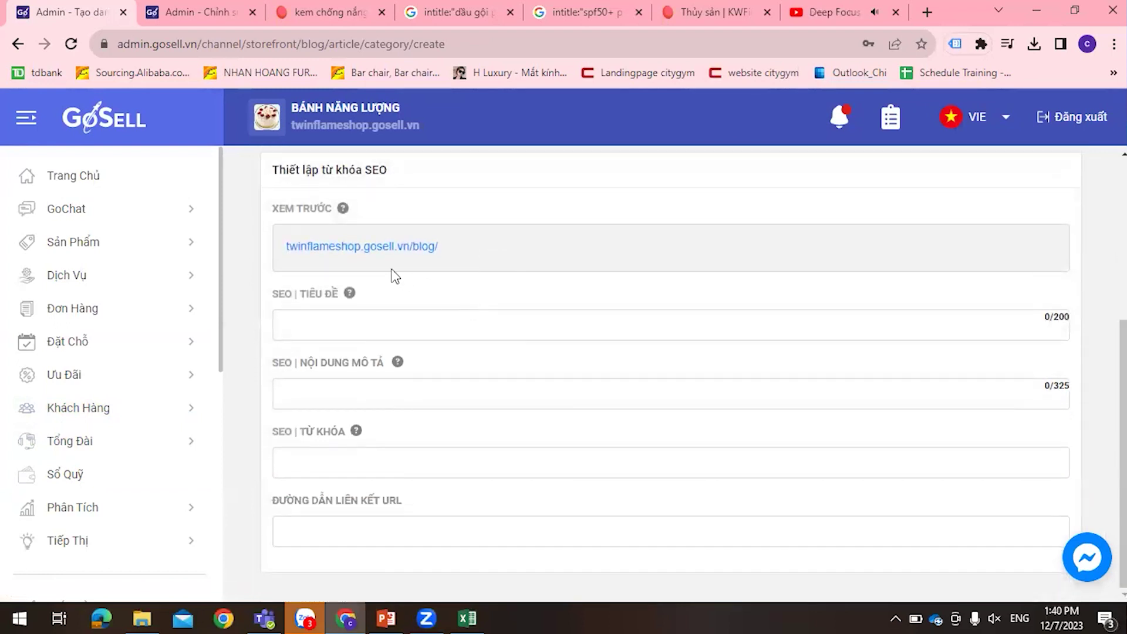
Examine the category's SEO title, description and keyword fields, including the hint on the recommended title length.
{"action": "left_click", "coordinate": [482, 327]}
{"action": "left_click", "coordinate": [499, 388]}
{"action": "left_click", "coordinate": [509, 466]}
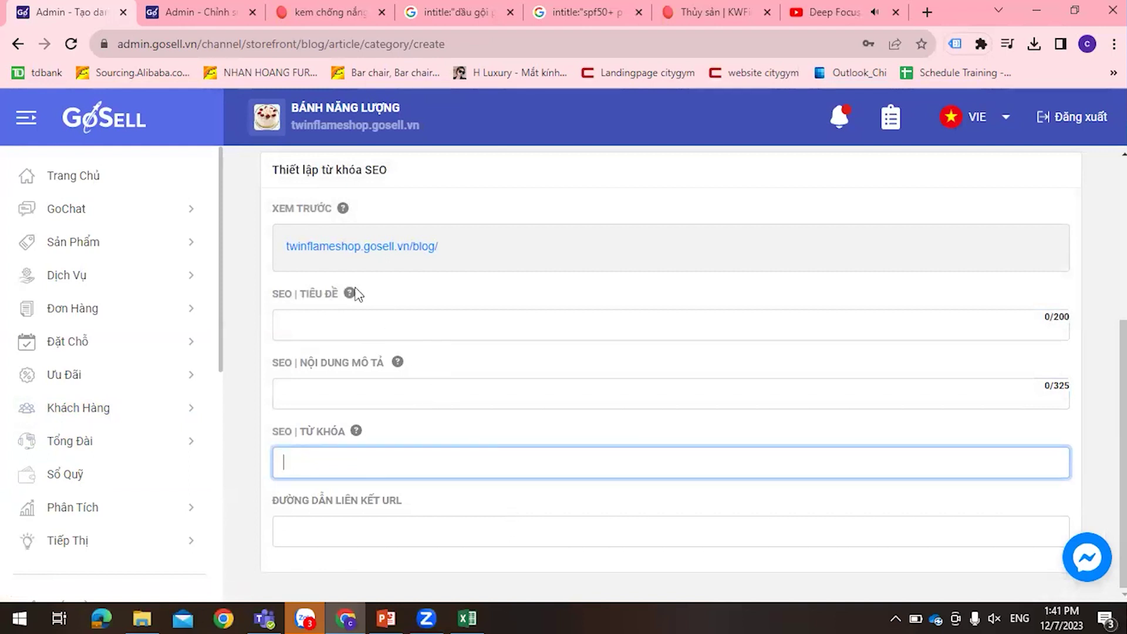
{"action": "mouse_move", "coordinate": [349, 292]}
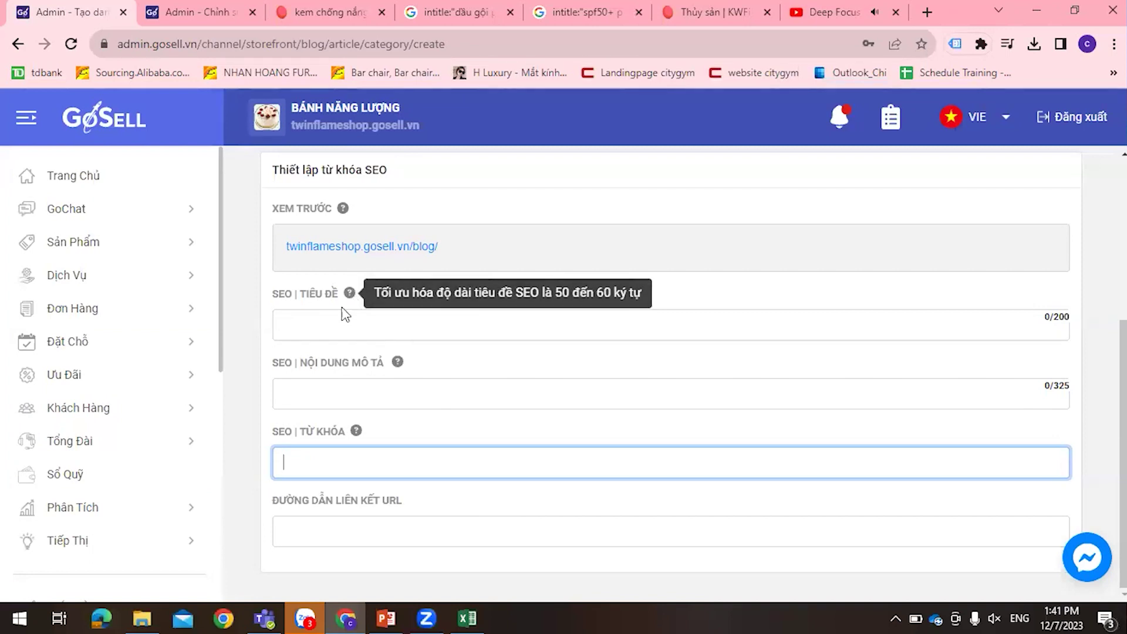
{"action": "left_click", "coordinate": [449, 323]}
{"action": "left_click", "coordinate": [434, 393]}
{"action": "left_click", "coordinate": [412, 327]}
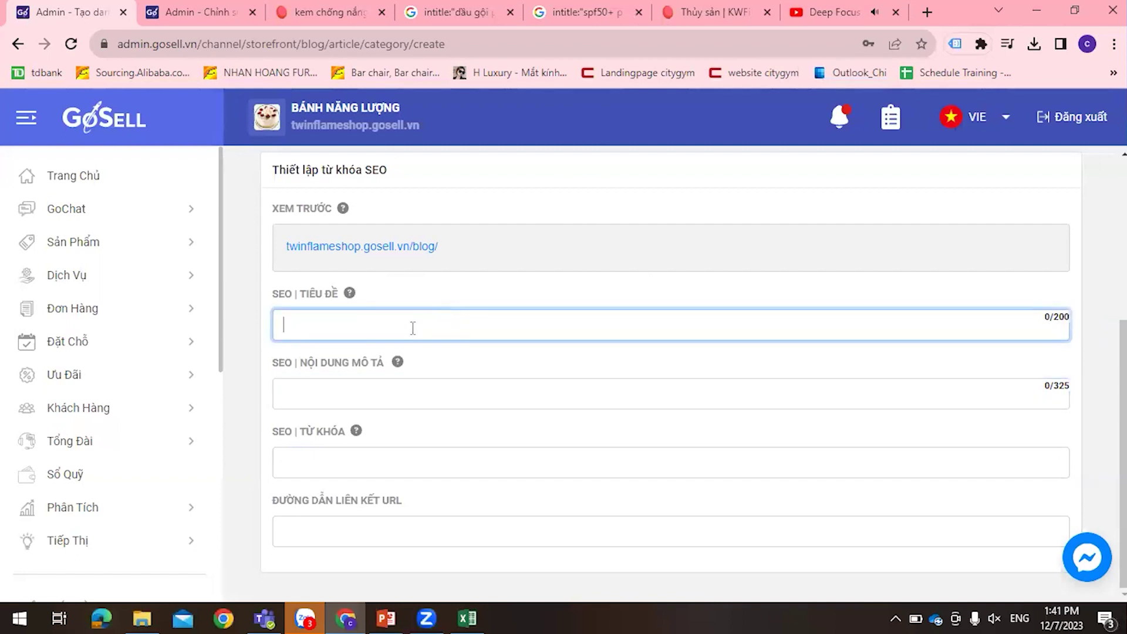
{"action": "left_click", "coordinate": [398, 389]}
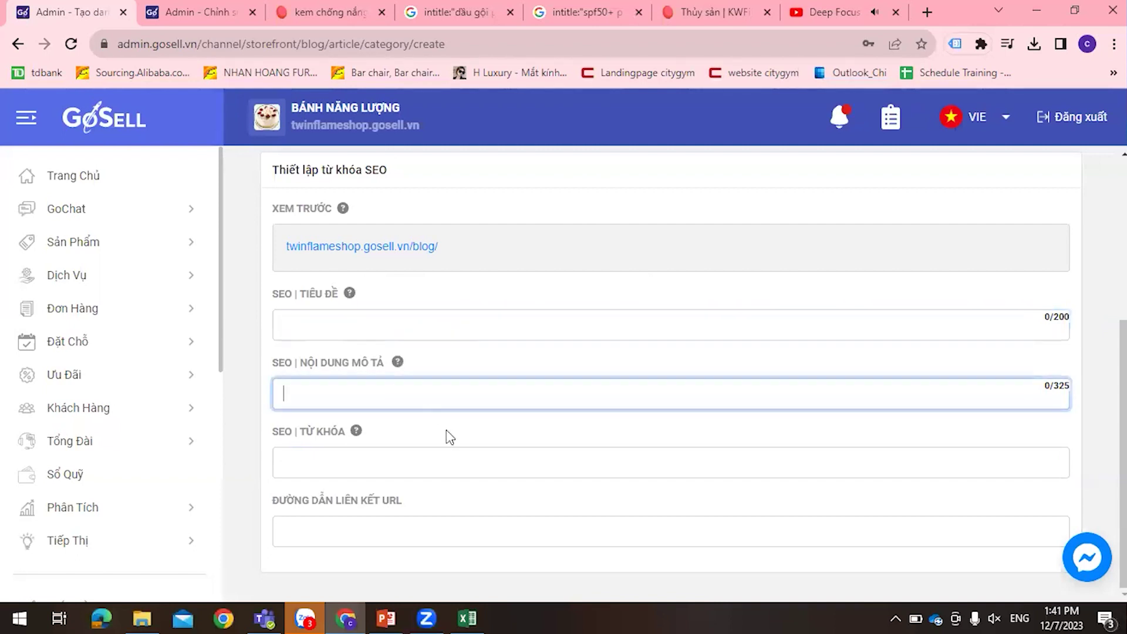
Examine the new category's URL link field and switch to the other GoSell admin tab.
{"action": "left_click", "coordinate": [398, 538]}
{"action": "left_click_drag", "start_coordinate": [380, 500], "coordinate": [404, 501]}
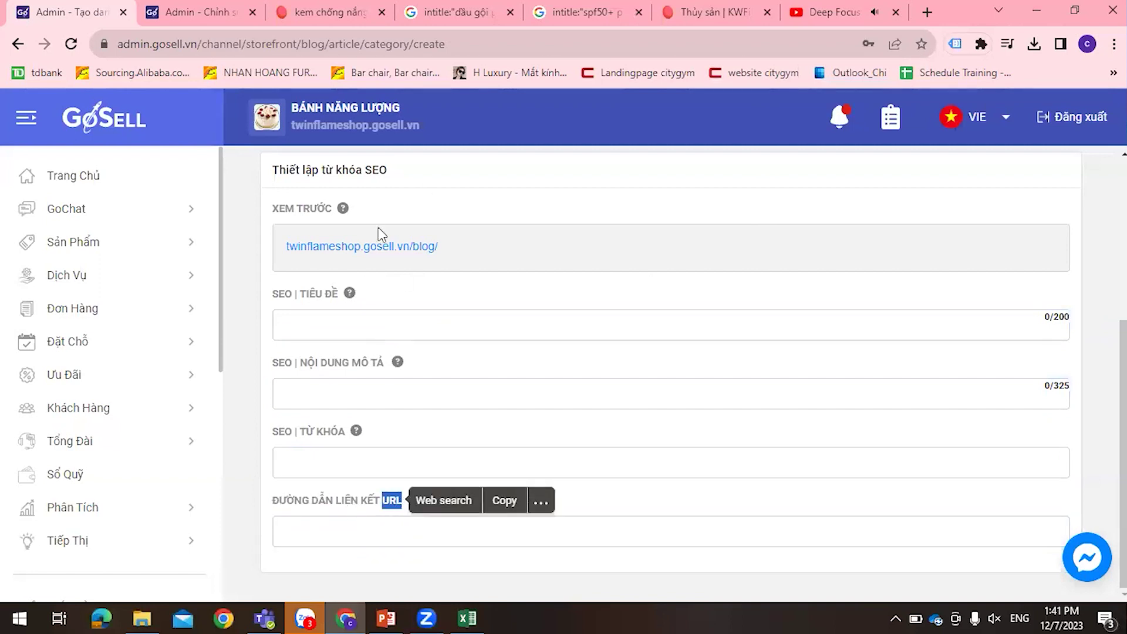
{"action": "left_click", "coordinate": [452, 296]}
{"action": "left_click", "coordinate": [385, 524]}
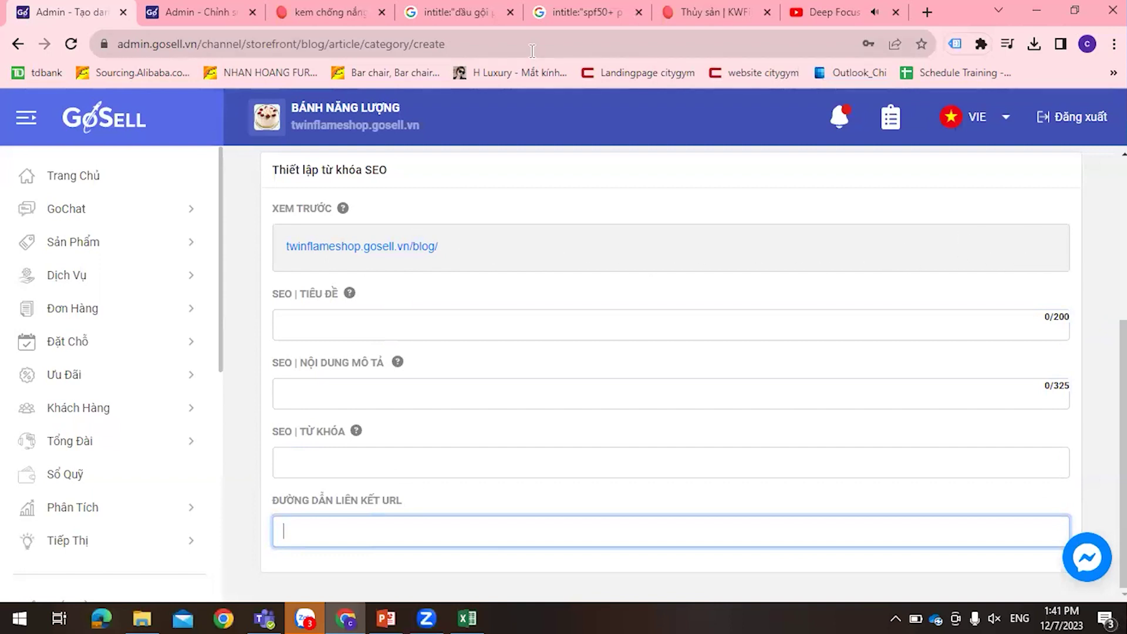
{"action": "left_click", "coordinate": [235, 13]}
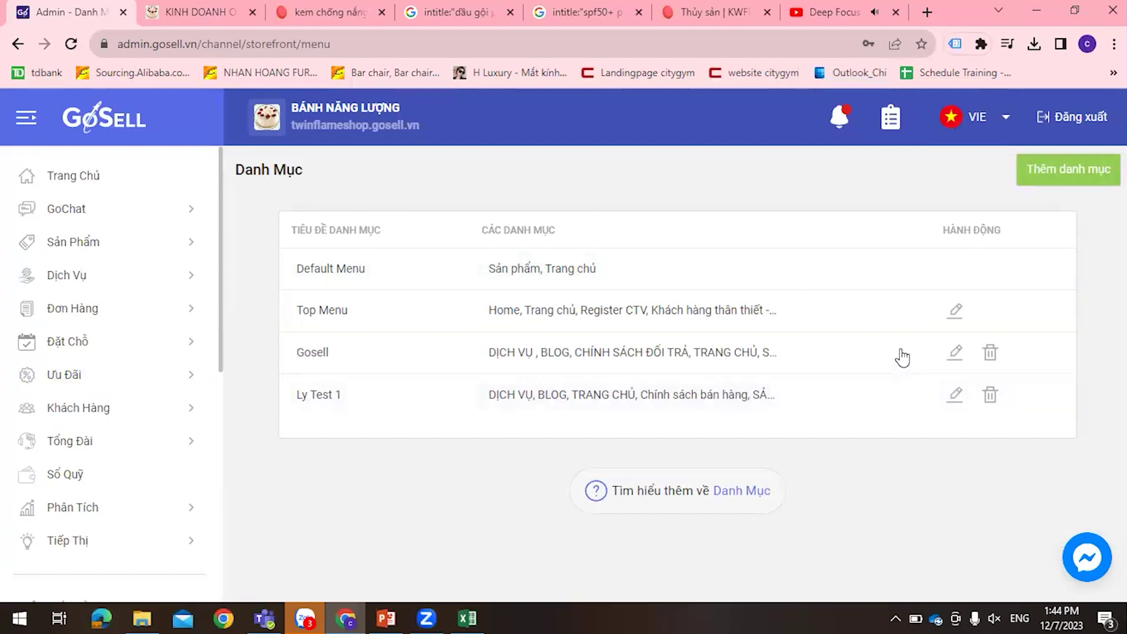
Add a new storefront menu titled "Chi 1" and start creating its first menu item.
{"action": "left_click", "coordinate": [1052, 179]}
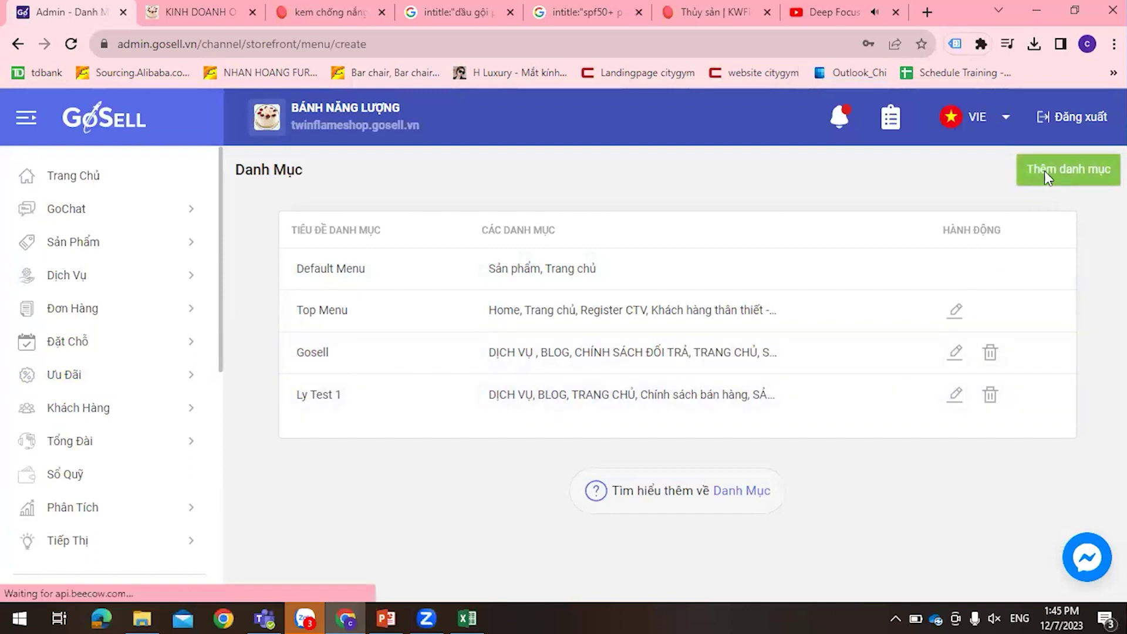
{"action": "scroll", "coordinate": [450, 309], "scroll_direction": "down", "scroll_amount": 1}
{"action": "scroll", "coordinate": [451, 309], "scroll_direction": "down", "scroll_amount": 1}
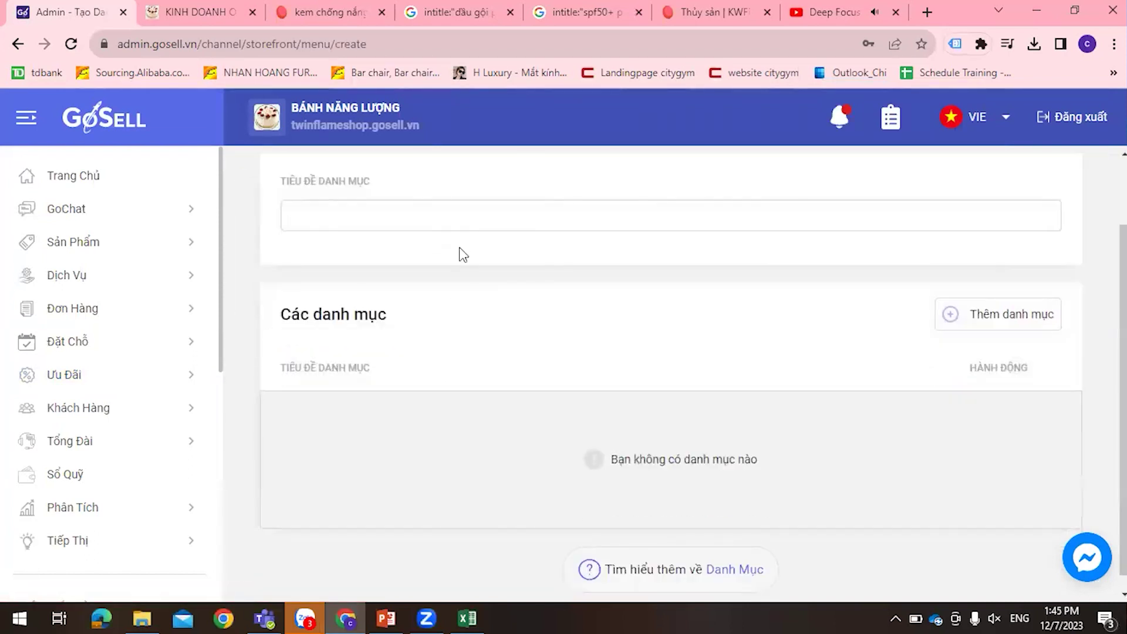
{"action": "left_click", "coordinate": [459, 218]}
{"action": "left_click", "coordinate": [681, 311]}
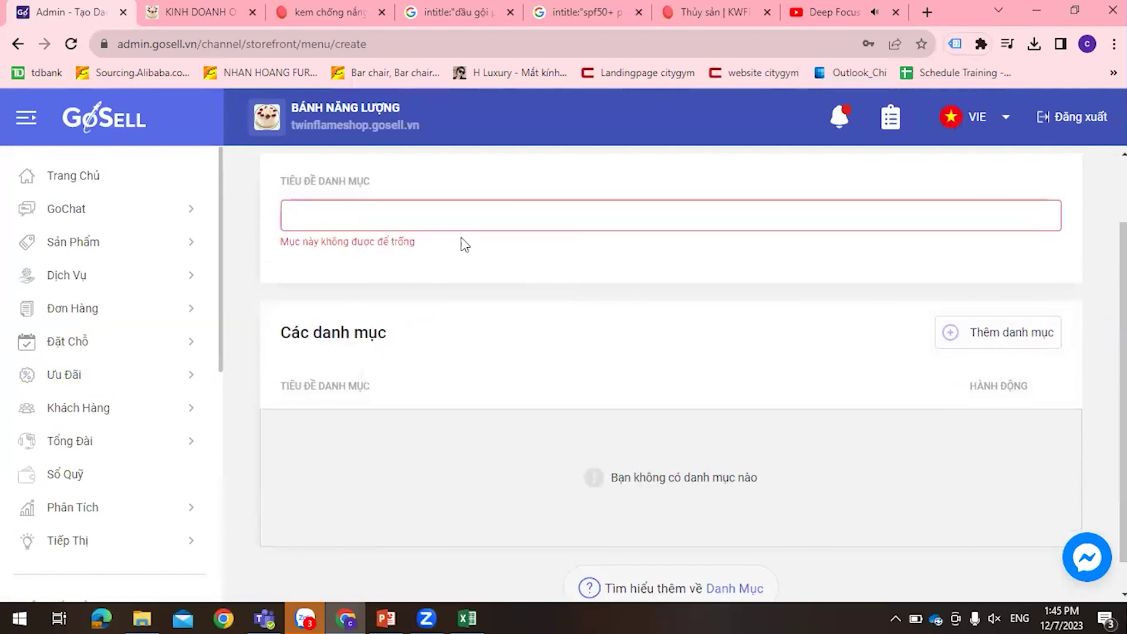
{"action": "left_click", "coordinate": [464, 218]}
{"action": "left_click", "coordinate": [517, 264]}
{"action": "left_click", "coordinate": [1034, 321]}
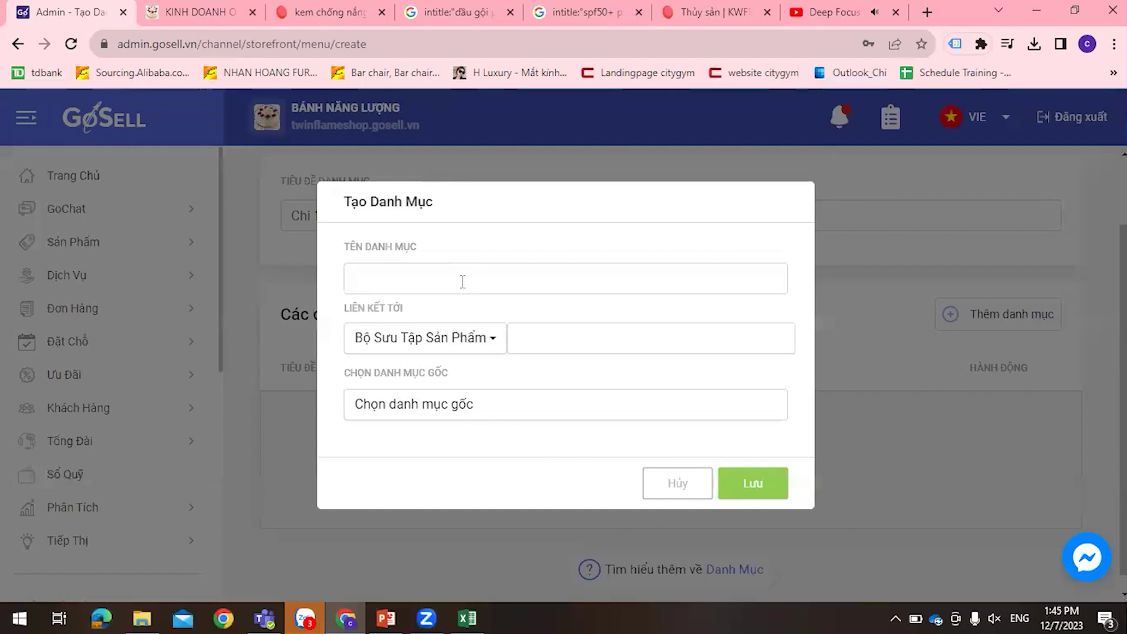
Name the menu item "Trang Chủ", set its link type to Trang and browse the pages it can link to.
{"action": "left_click", "coordinate": [462, 281]}
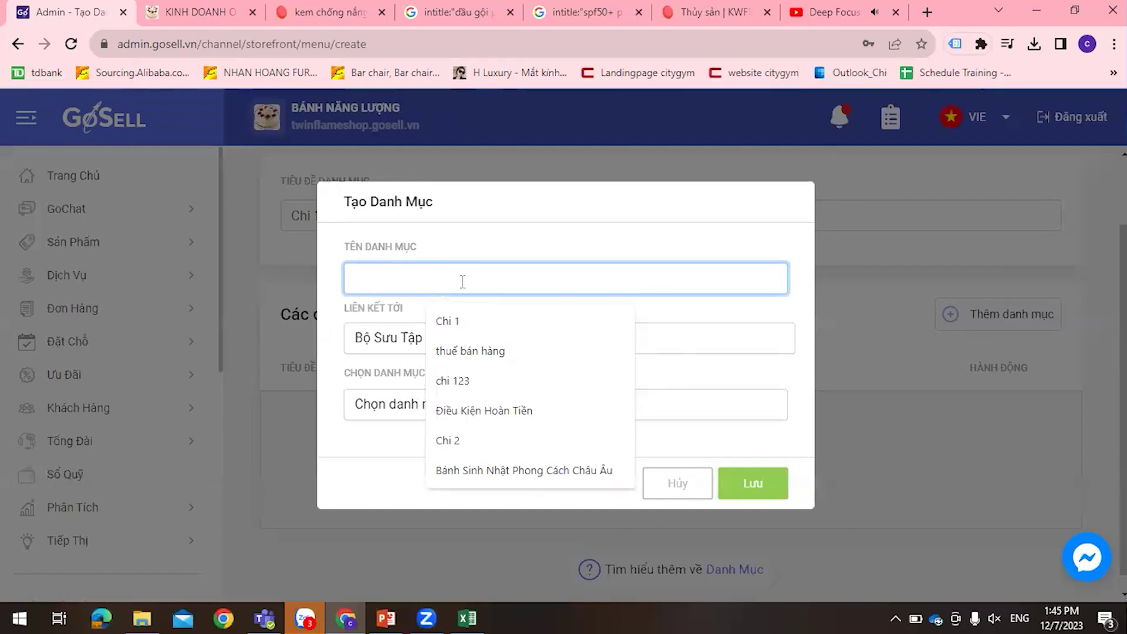
{"action": "type", "text": "Tr"}
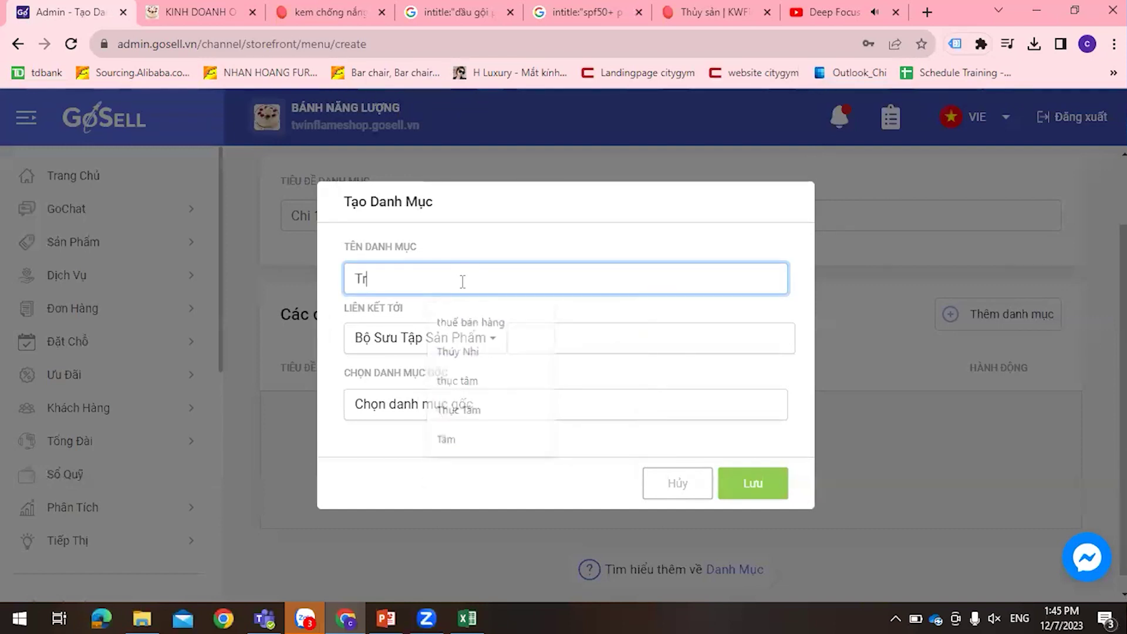
{"action": "type", "text": "ang Chủ"}
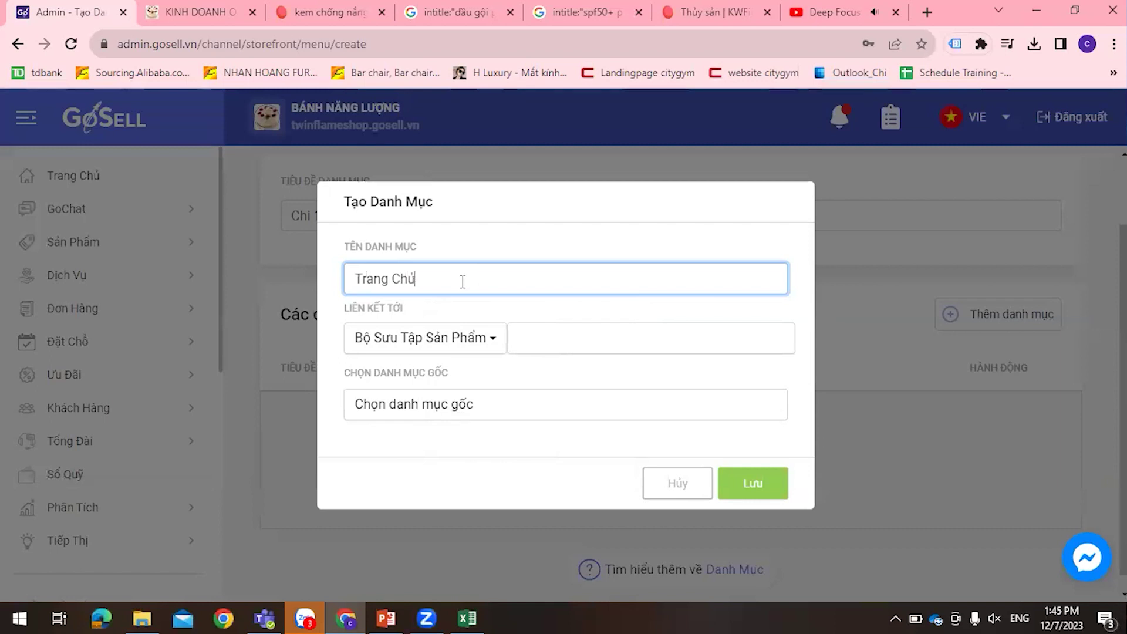
{"action": "left_click", "coordinate": [551, 339]}
{"action": "left_click", "coordinate": [479, 337]}
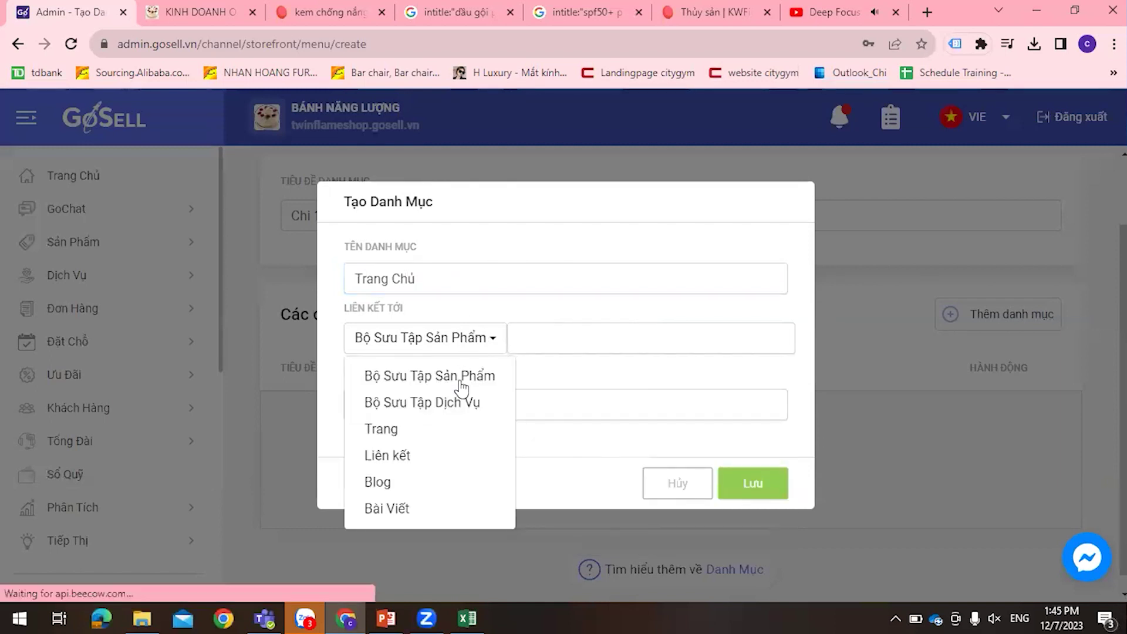
{"action": "left_click", "coordinate": [432, 430]}
{"action": "left_click", "coordinate": [568, 345]}
{"action": "left_click", "coordinate": [600, 426]}
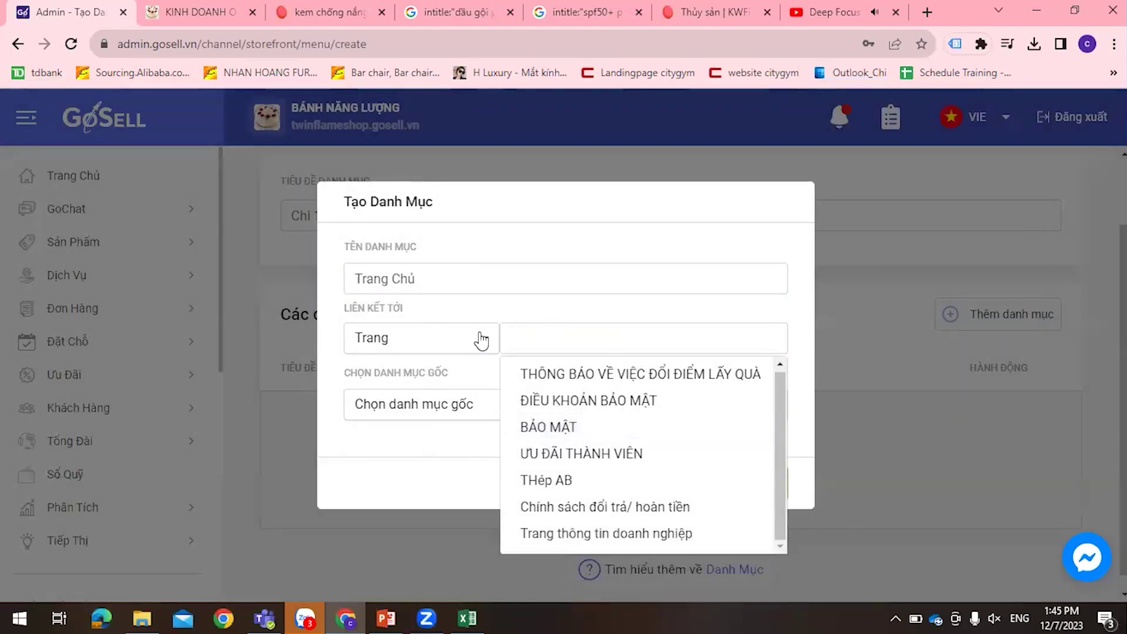
{"action": "left_click", "coordinate": [481, 336]}
{"action": "left_click", "coordinate": [447, 345]}
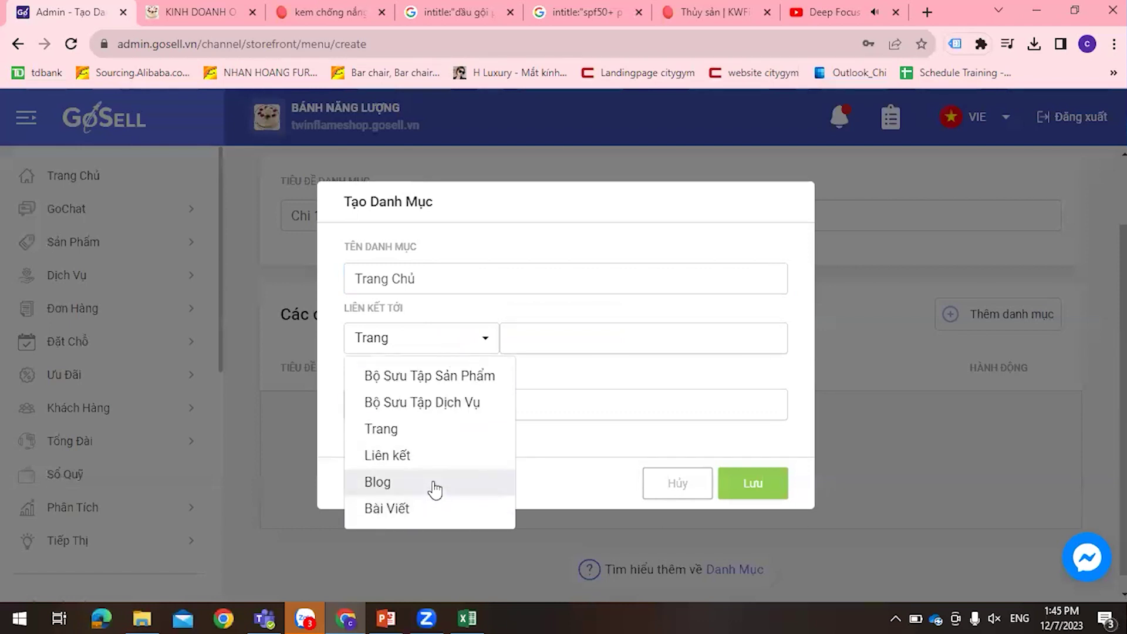
Rename the menu item as "BST sản phẩm", set its link type to Bộ Sưu Tập Sản Phẩm and browse the product collections.
{"action": "left_click", "coordinate": [452, 376]}
{"action": "left_click_drag", "start_coordinate": [458, 282], "coordinate": [300, 291]}
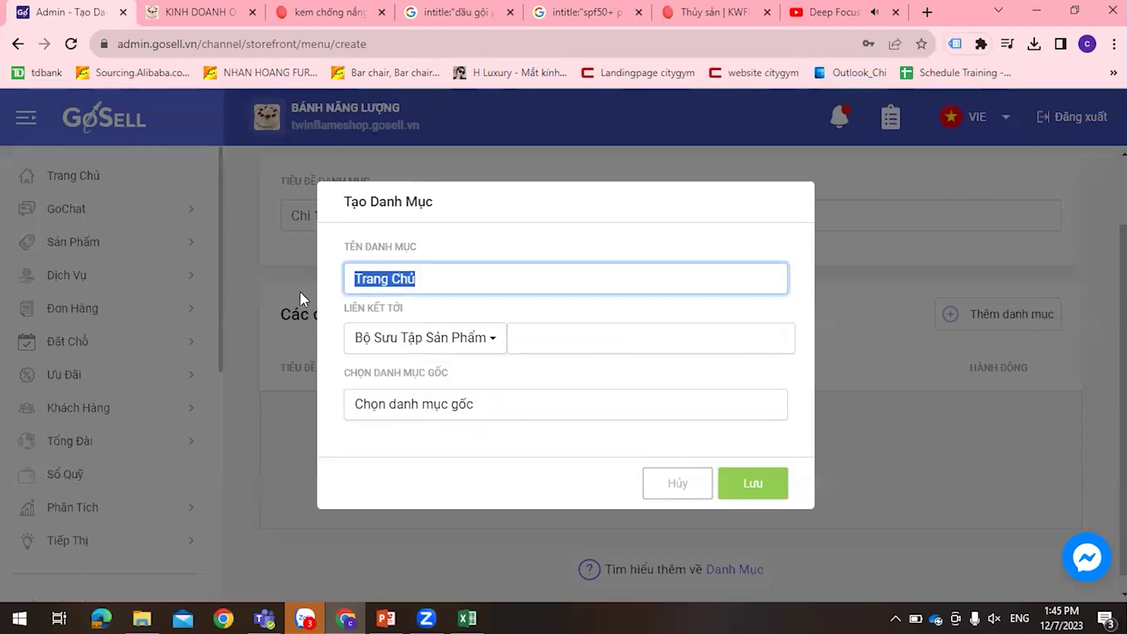
{"action": "type", "text": "BT"}
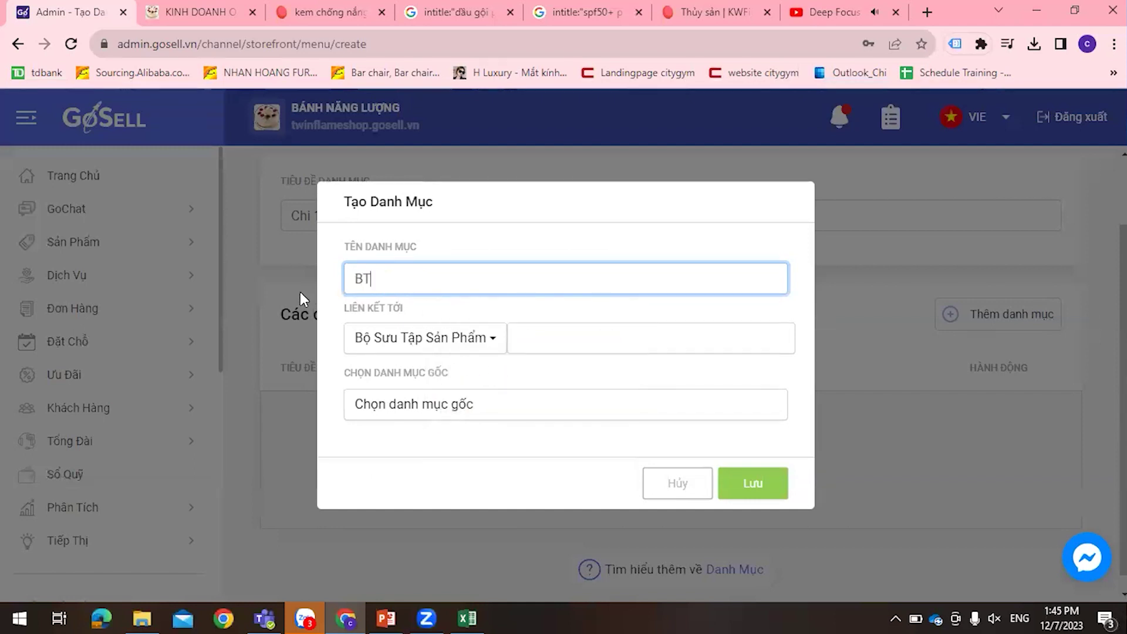
{"action": "key", "text": "BackSpace"}
{"action": "type", "text": "ST"}
{"action": "type", "text": " sanr phaamr"}
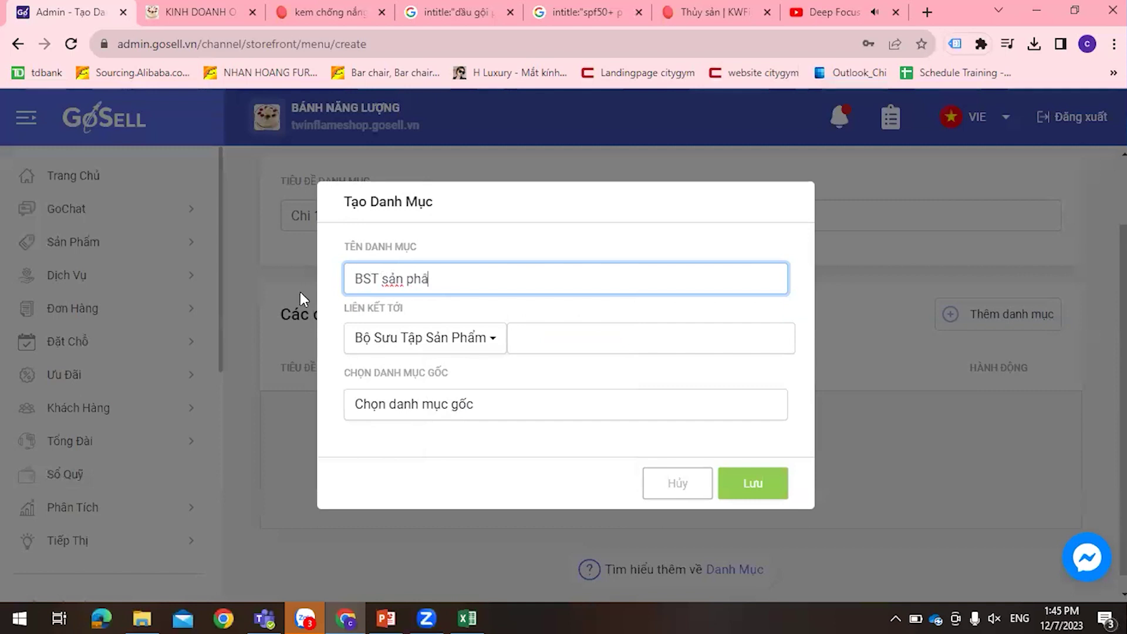
{"action": "left_click", "coordinate": [572, 343]}
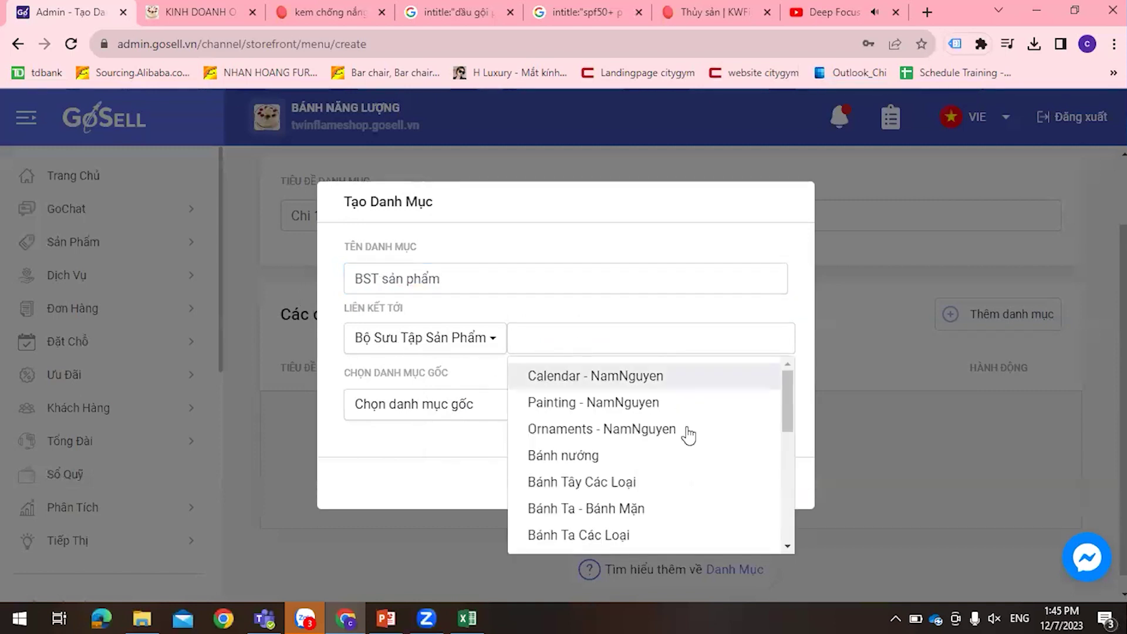
{"action": "scroll", "coordinate": [616, 457], "scroll_direction": "down", "scroll_amount": 2}
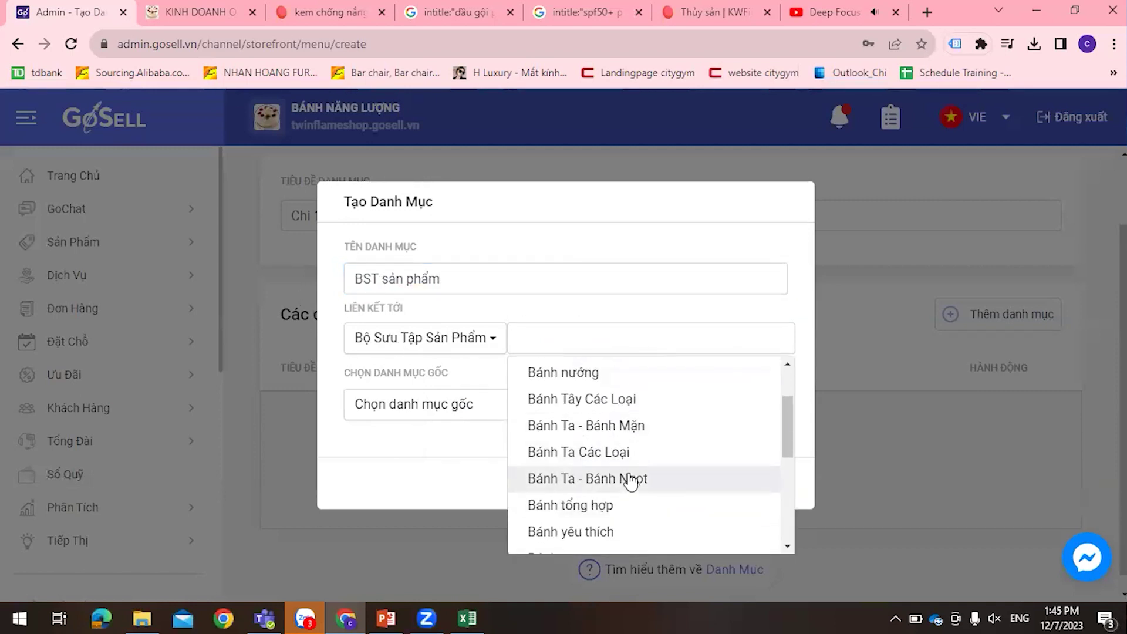
{"action": "scroll", "coordinate": [625, 484], "scroll_direction": "down", "scroll_amount": 1}
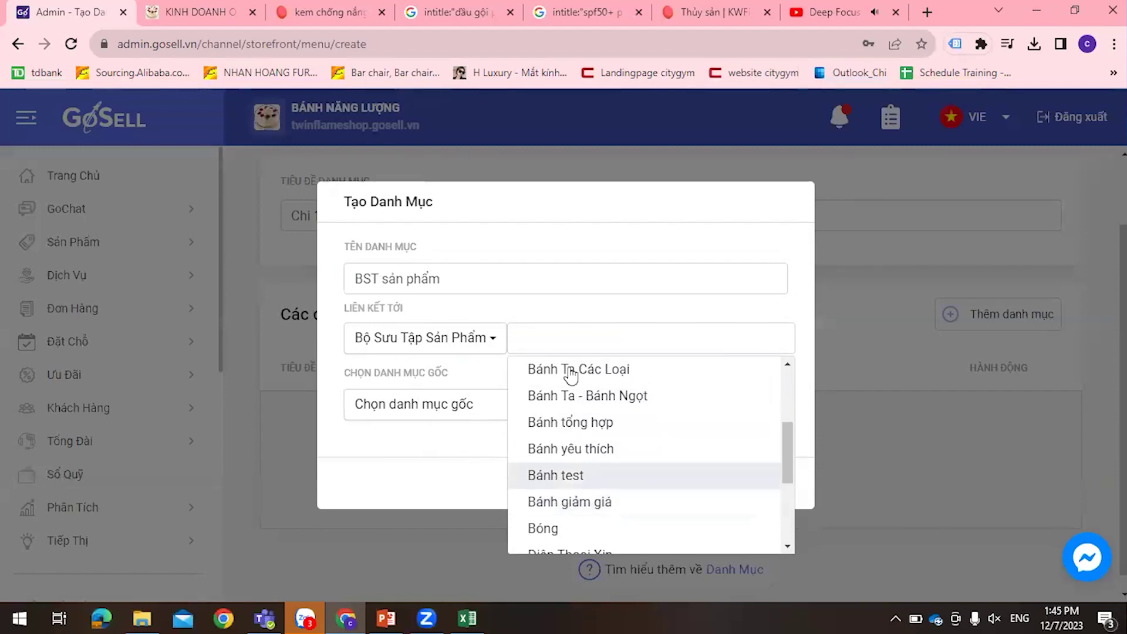
Name the menu item "Blog", link it to the blog category "Các loại bánh giảm cân" and save the item.
{"action": "triple_click", "coordinate": [438, 279]}
{"action": "type", "text": "B"}
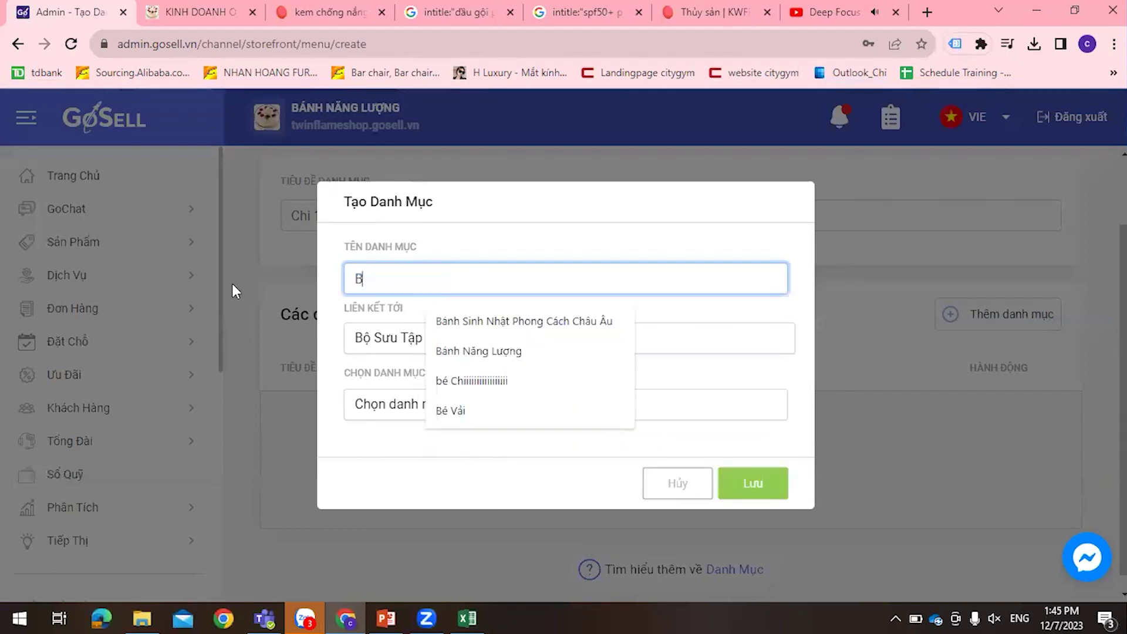
{"action": "type", "text": "log"}
{"action": "left_click", "coordinate": [354, 338]}
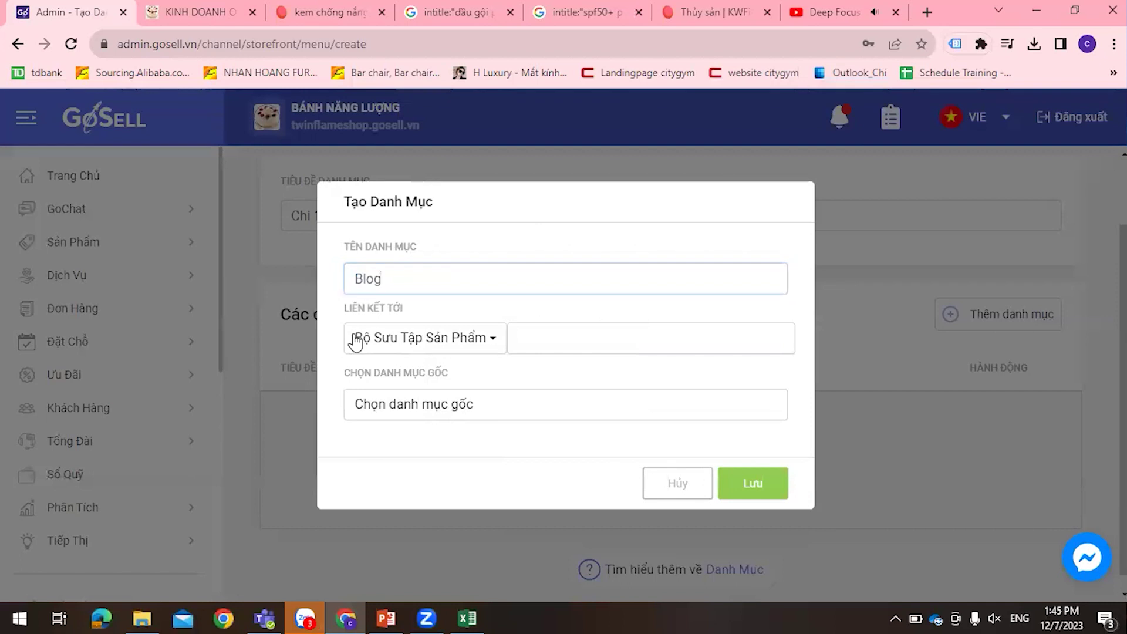
{"action": "left_click", "coordinate": [413, 487]}
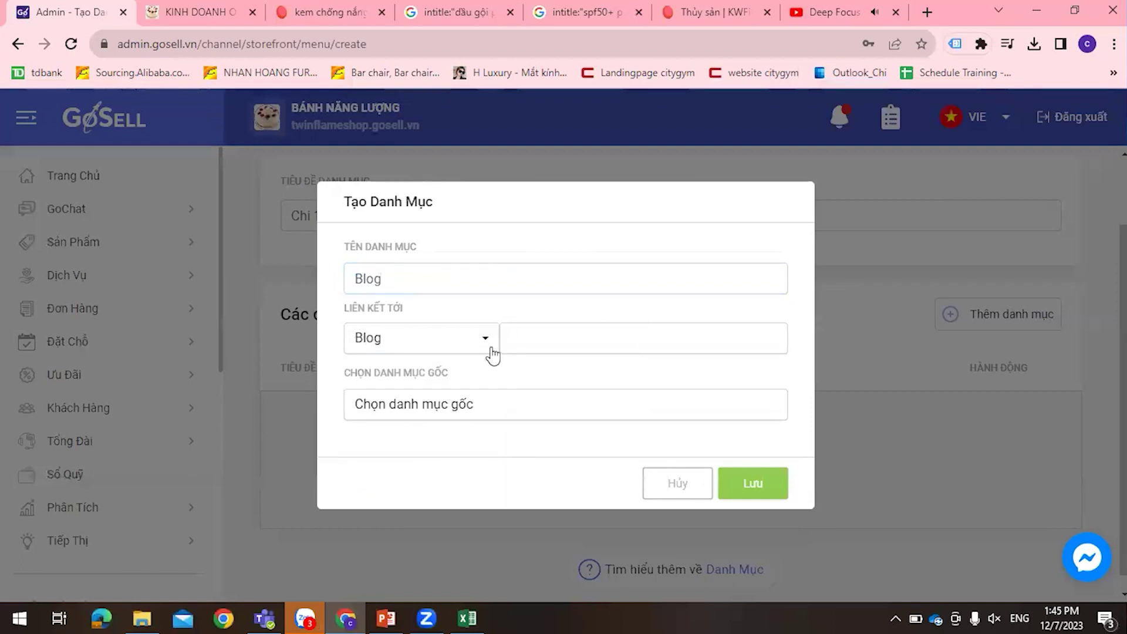
{"action": "left_click", "coordinate": [514, 341]}
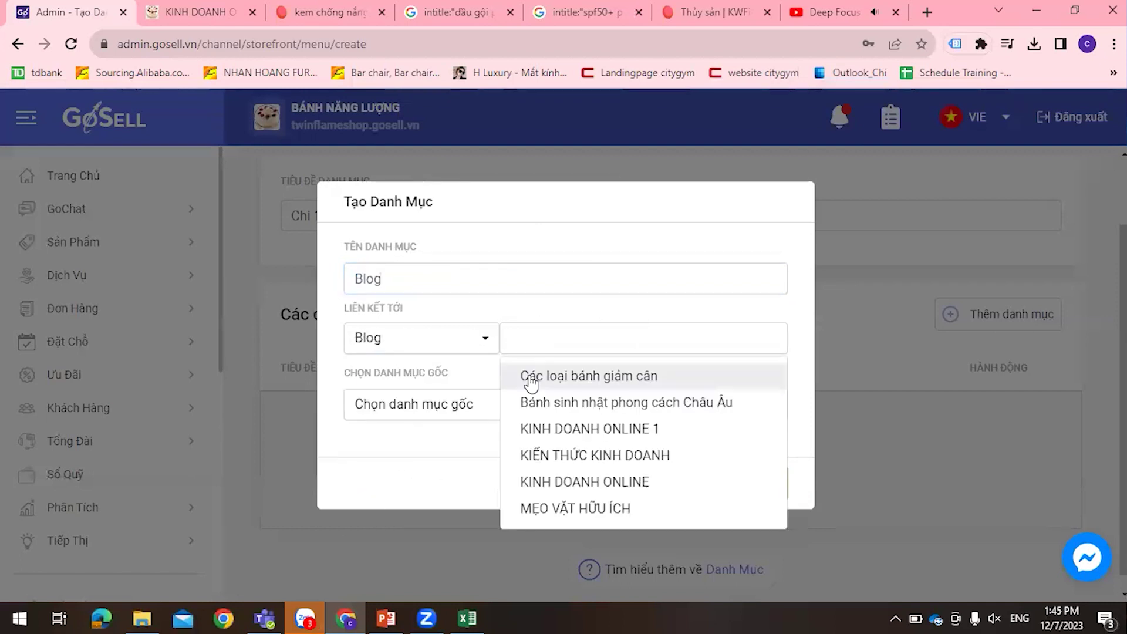
{"action": "left_click", "coordinate": [573, 381]}
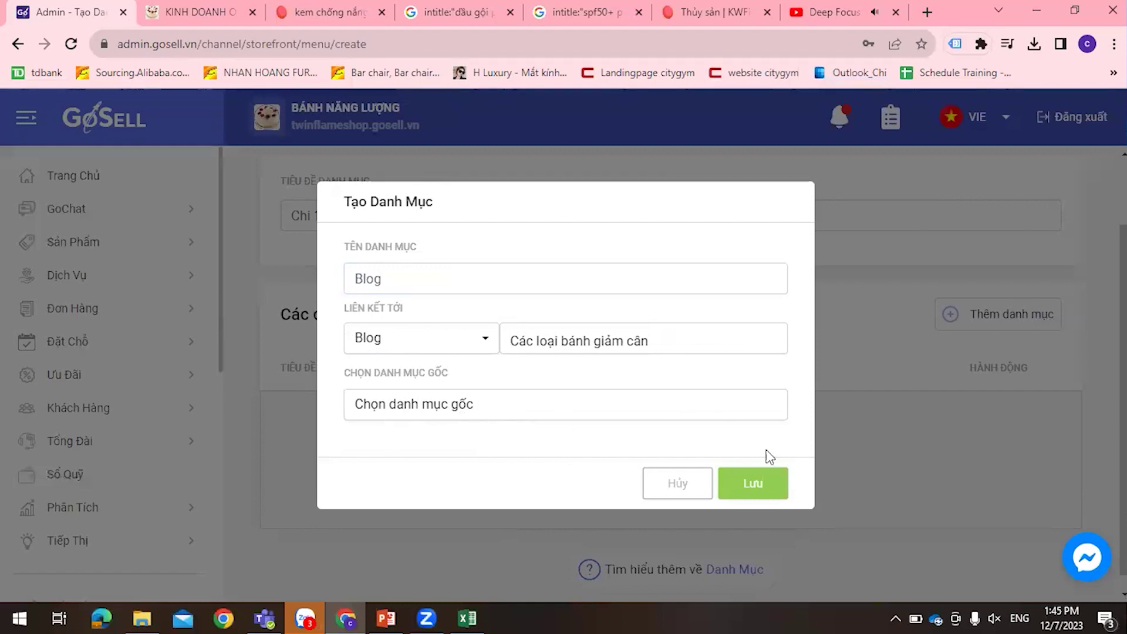
{"action": "left_click", "coordinate": [766, 485]}
{"action": "left_click", "coordinate": [586, 384]}
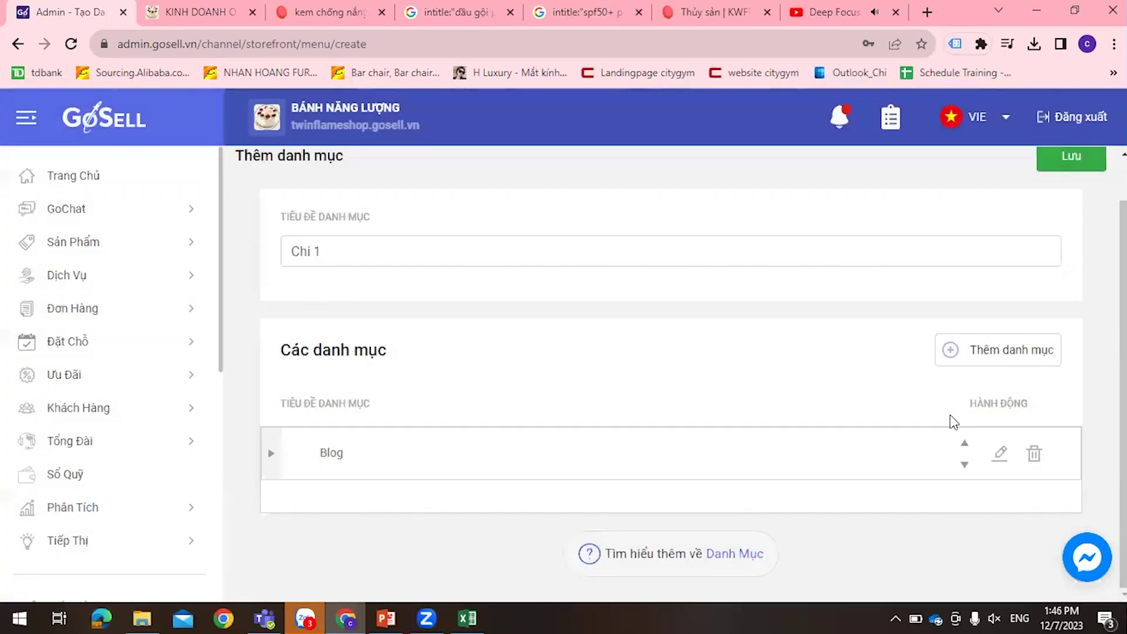
Save the new menu containing the Blog item.
{"action": "scroll", "coordinate": [867, 356], "scroll_direction": "up", "scroll_amount": 1}
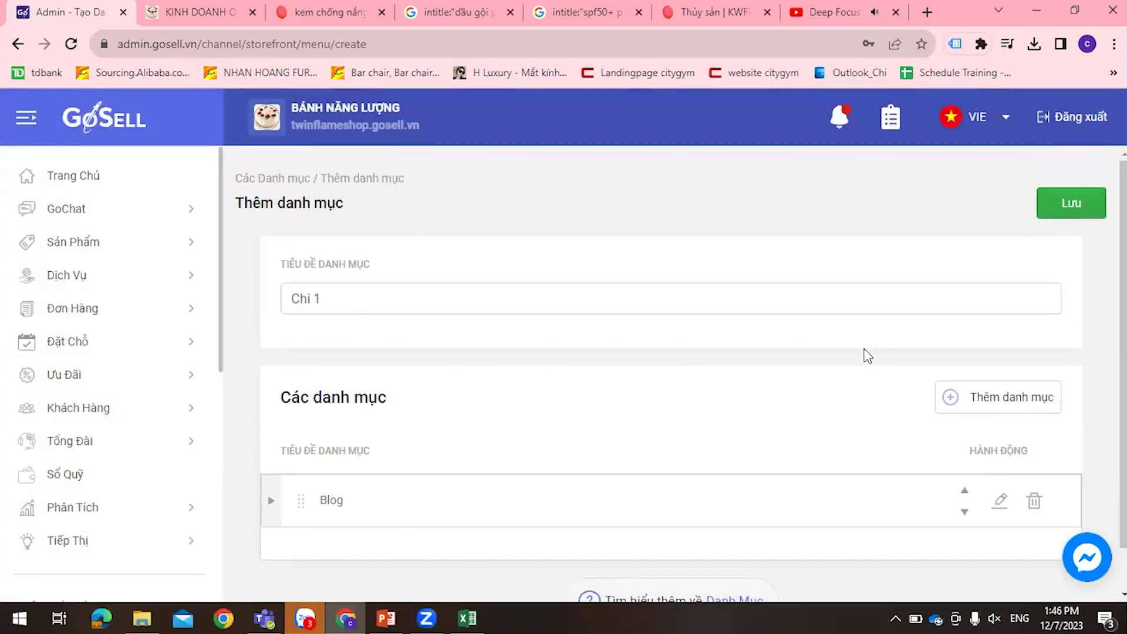
{"action": "left_click", "coordinate": [1065, 215]}
{"action": "left_click", "coordinate": [570, 394]}
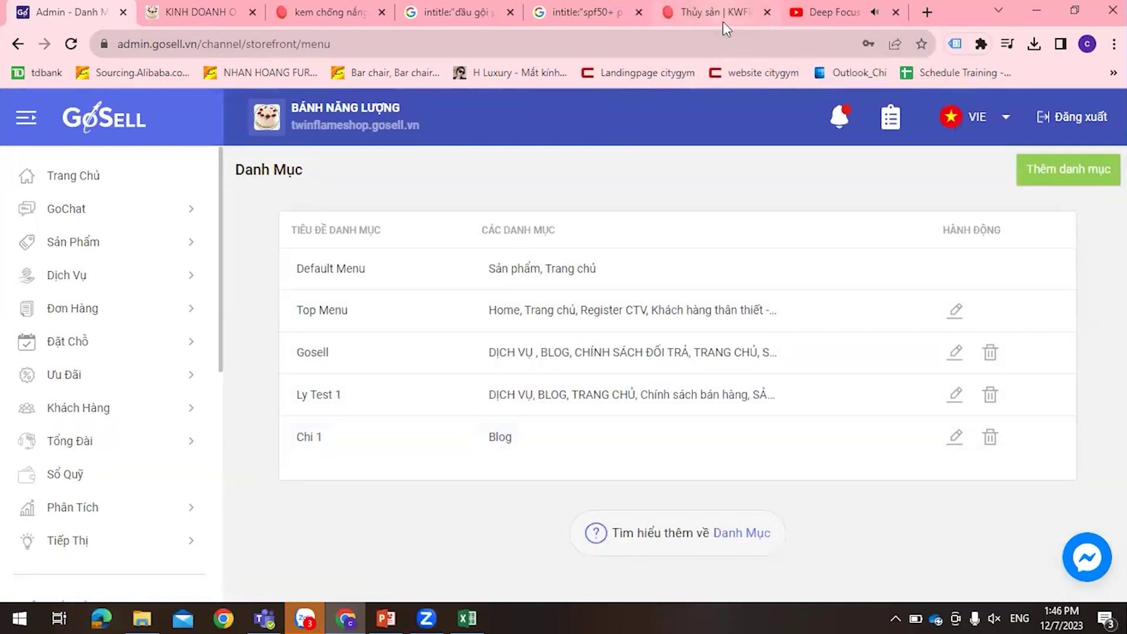
Examine the Blog submenu on the storefront page and return to the admin menu list.
{"action": "left_click", "coordinate": [194, 12]}
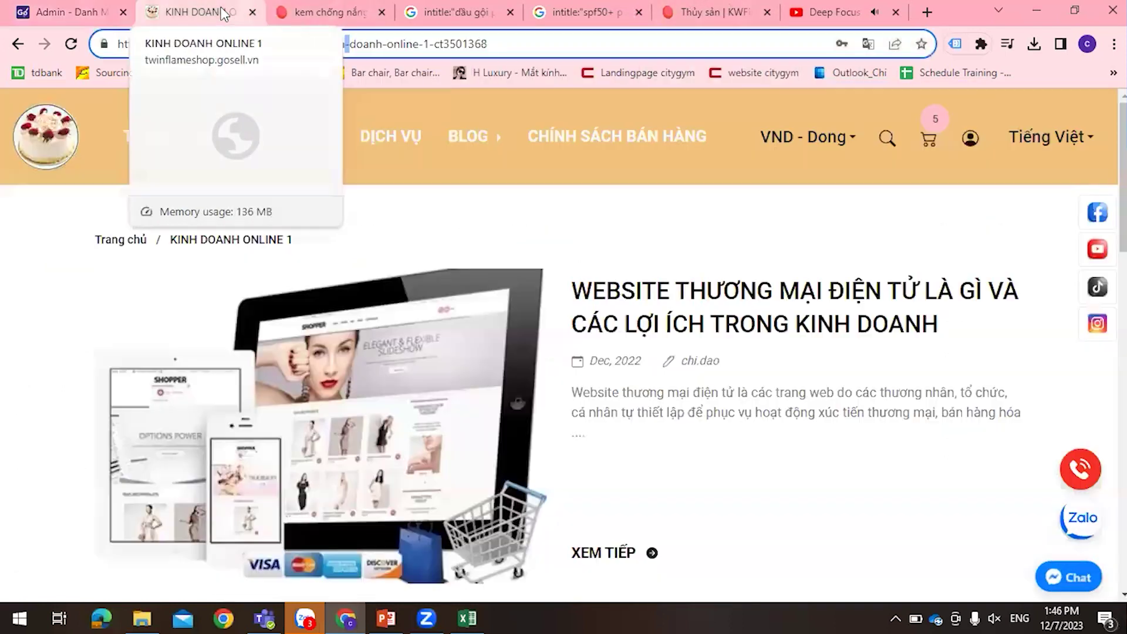
{"action": "mouse_move", "coordinate": [493, 143]}
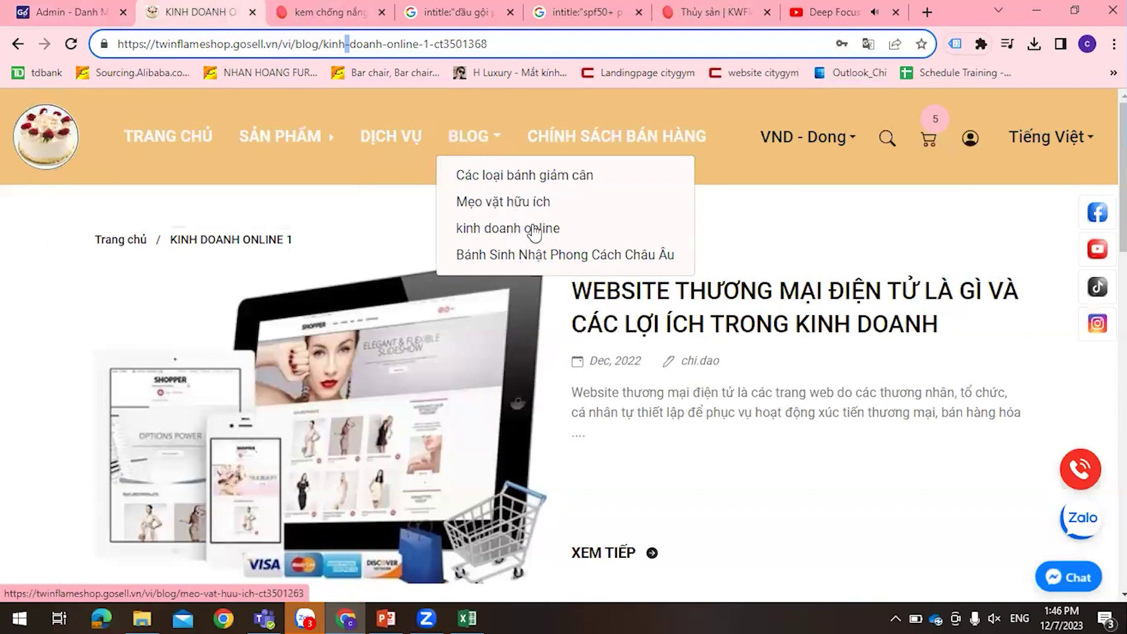
{"action": "left_click", "coordinate": [109, 8]}
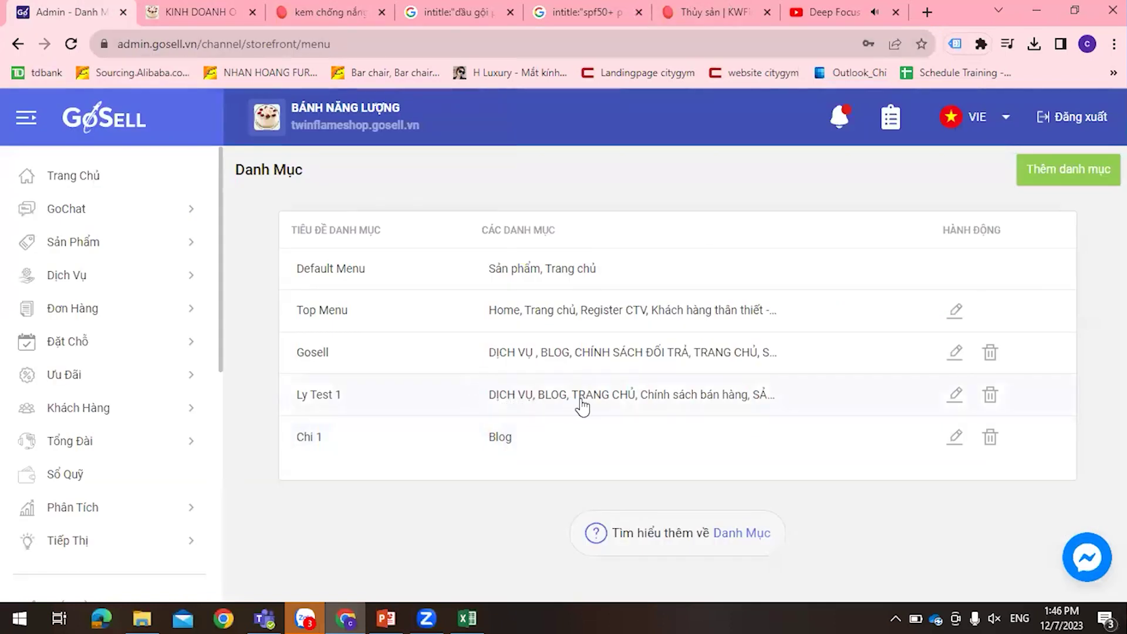
Open the "Ly Test 1" menu for editing and examine its items, including the subitems under BLOG.
{"action": "left_click", "coordinate": [956, 398]}
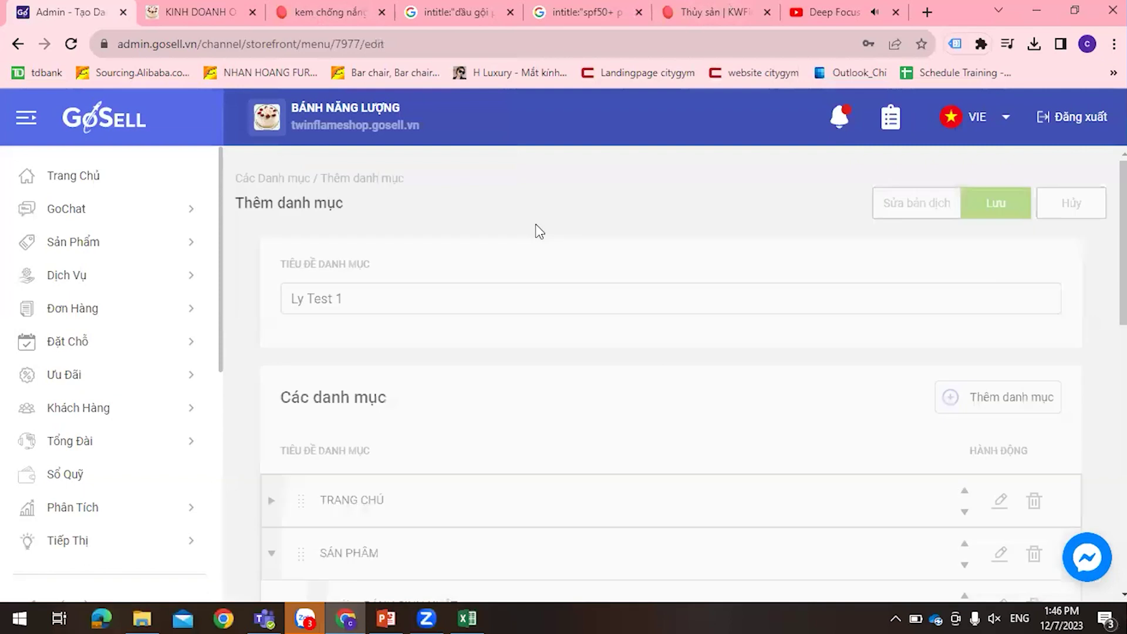
{"action": "scroll", "coordinate": [592, 274], "scroll_direction": "down", "scroll_amount": 3}
{"action": "scroll", "coordinate": [528, 261], "scroll_direction": "down", "scroll_amount": 1}
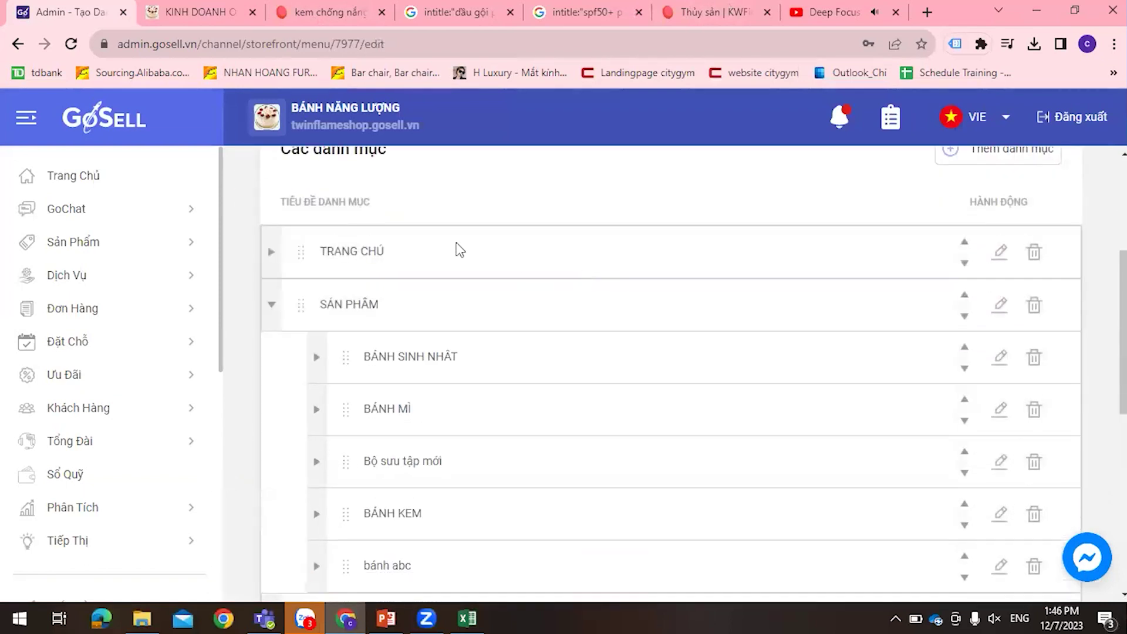
{"action": "scroll", "coordinate": [373, 267], "scroll_direction": "down", "scroll_amount": 3}
{"action": "scroll", "coordinate": [373, 267], "scroll_direction": "down", "scroll_amount": 3}
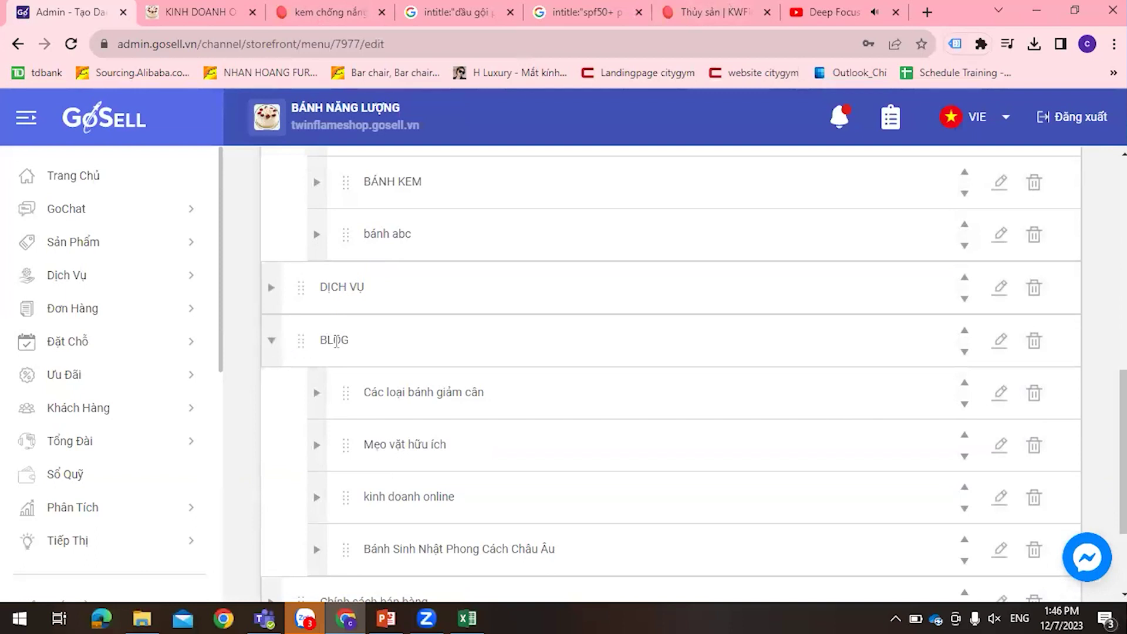
{"action": "scroll", "coordinate": [376, 337], "scroll_direction": "down", "scroll_amount": 2}
{"action": "scroll", "coordinate": [421, 328], "scroll_direction": "down", "scroll_amount": 1}
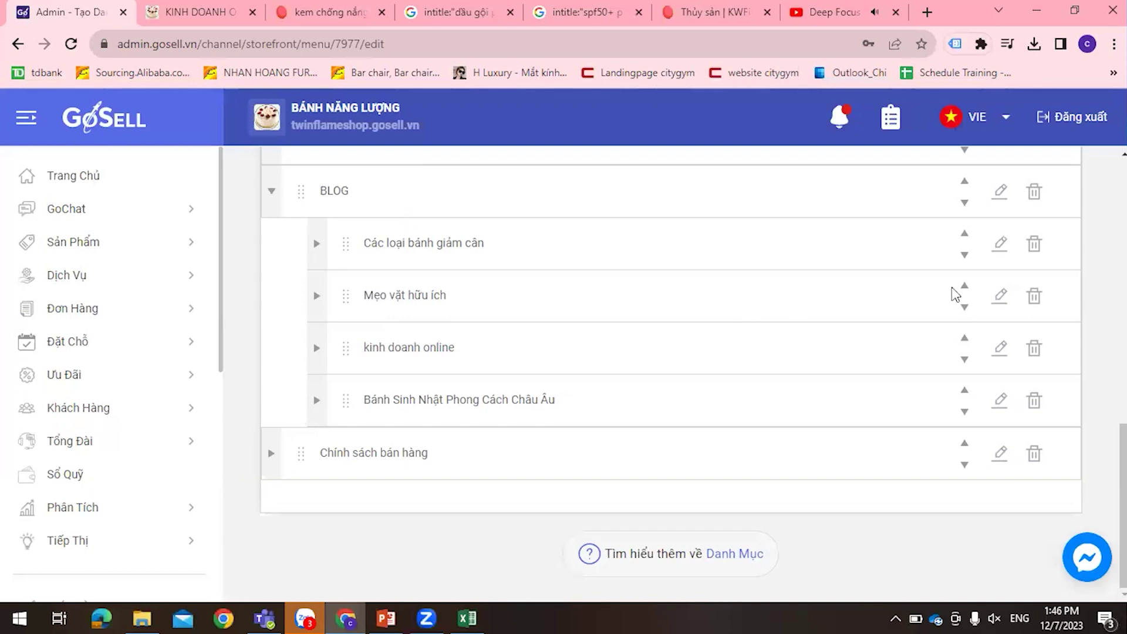
Review the SẢN PHẨM subitems of the menu, check the storefront's Blog submenu for comparison and return to the menu editor.
{"action": "scroll", "coordinate": [965, 293], "scroll_direction": "up", "scroll_amount": 1}
{"action": "scroll", "coordinate": [965, 294], "scroll_direction": "up", "scroll_amount": 7}
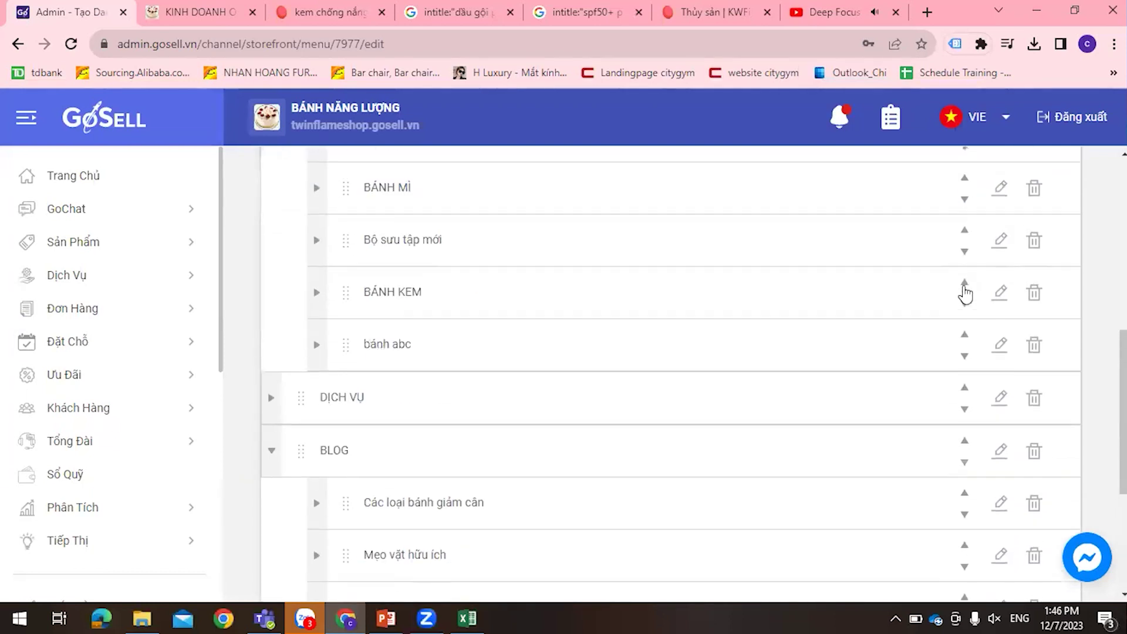
{"action": "scroll", "coordinate": [966, 293], "scroll_direction": "down", "scroll_amount": 2}
{"action": "scroll", "coordinate": [966, 292], "scroll_direction": "down", "scroll_amount": 1}
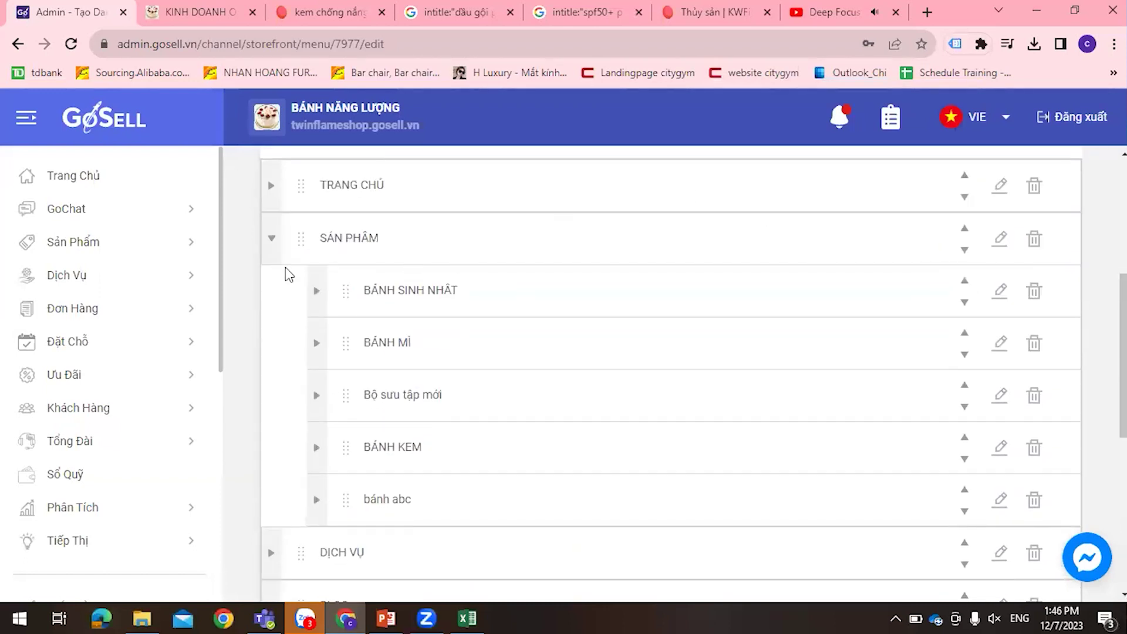
{"action": "left_click", "coordinate": [212, 12]}
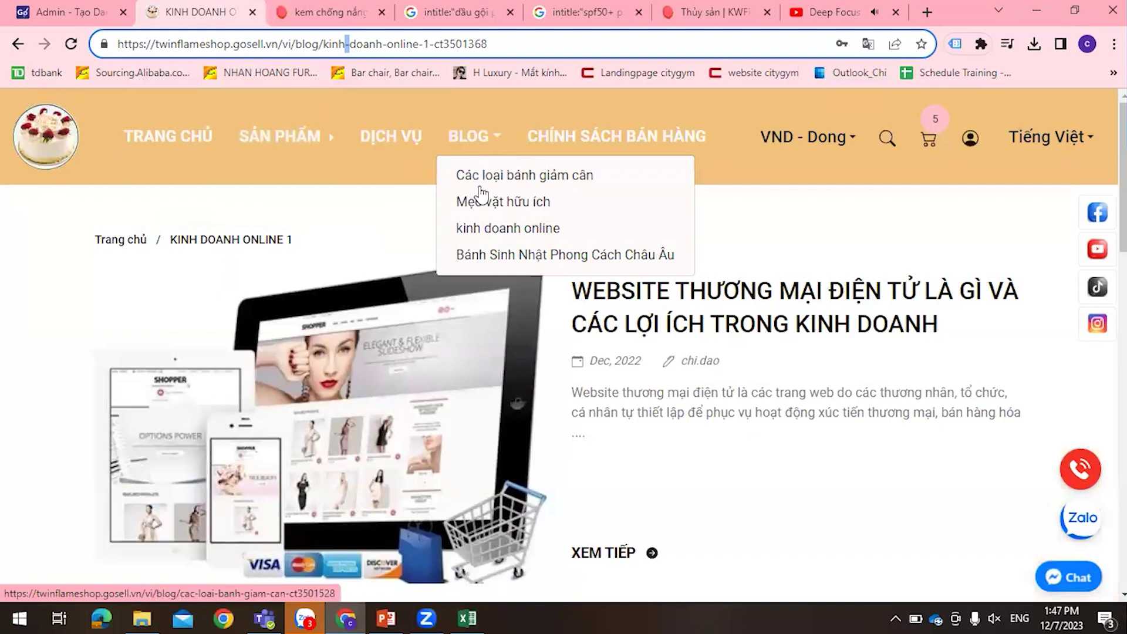
{"action": "left_click", "coordinate": [65, 12]}
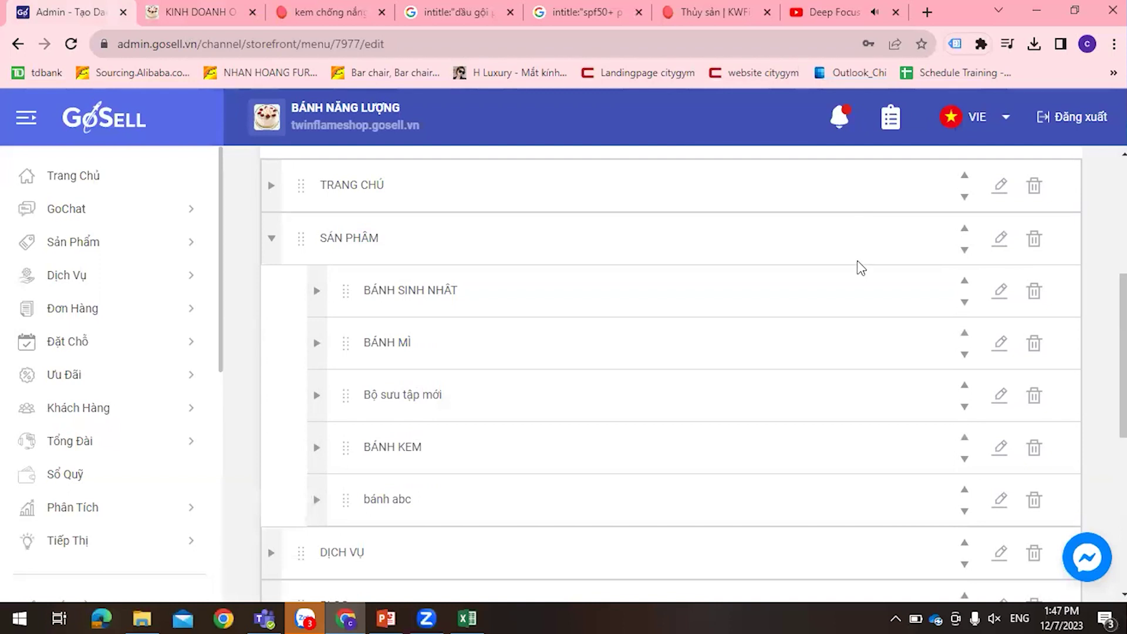
Edit the BLOG menu item and link it to the Blog category "Các loại bánh giảm cân".
{"action": "scroll", "coordinate": [860, 267], "scroll_direction": "down", "scroll_amount": 5}
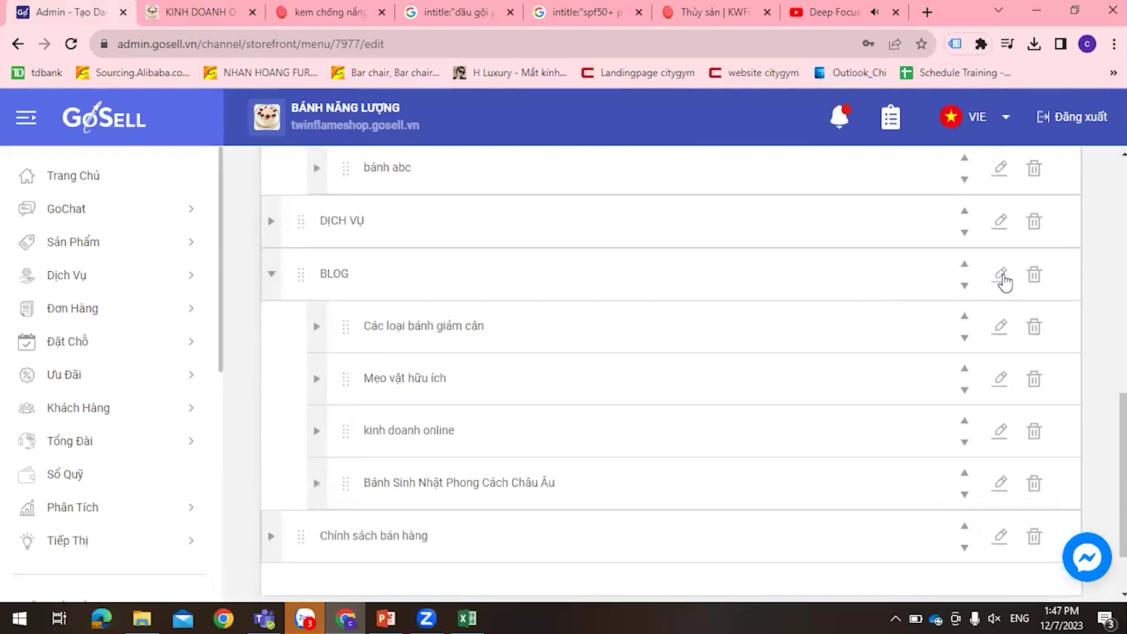
{"action": "left_click", "coordinate": [1002, 275]}
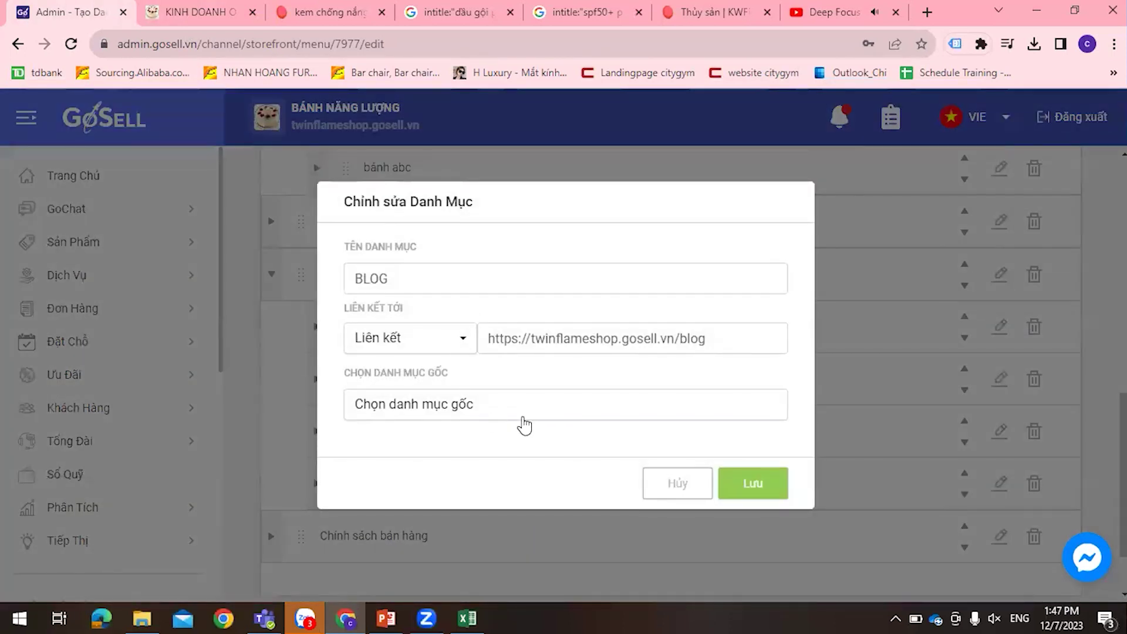
{"action": "left_click", "coordinate": [460, 339]}
{"action": "left_click", "coordinate": [397, 479]}
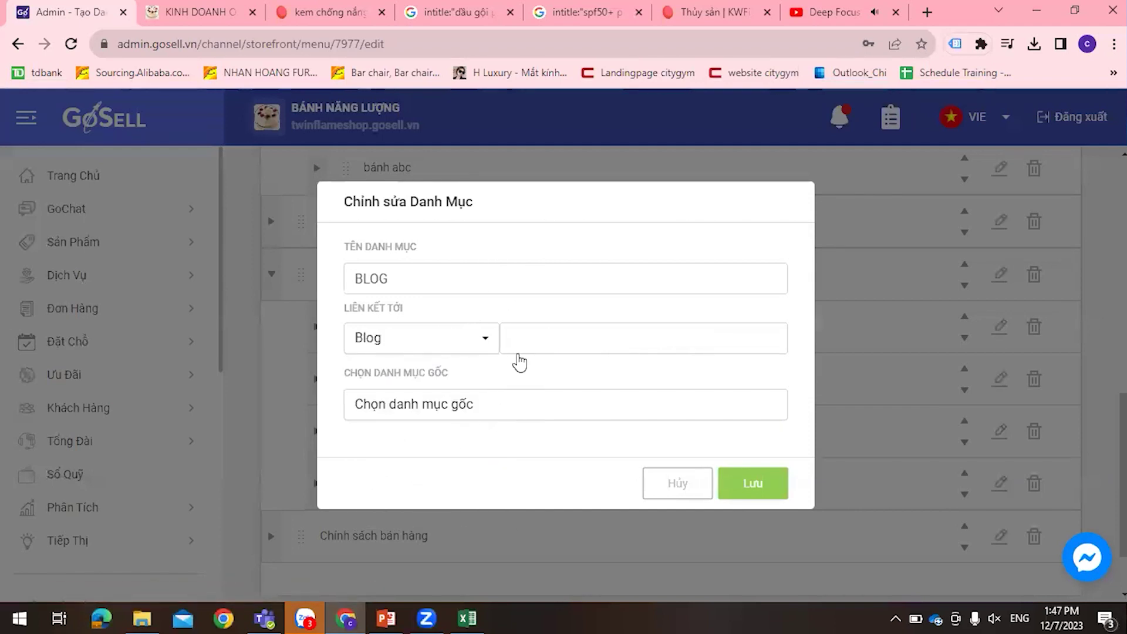
{"action": "left_click", "coordinate": [523, 348]}
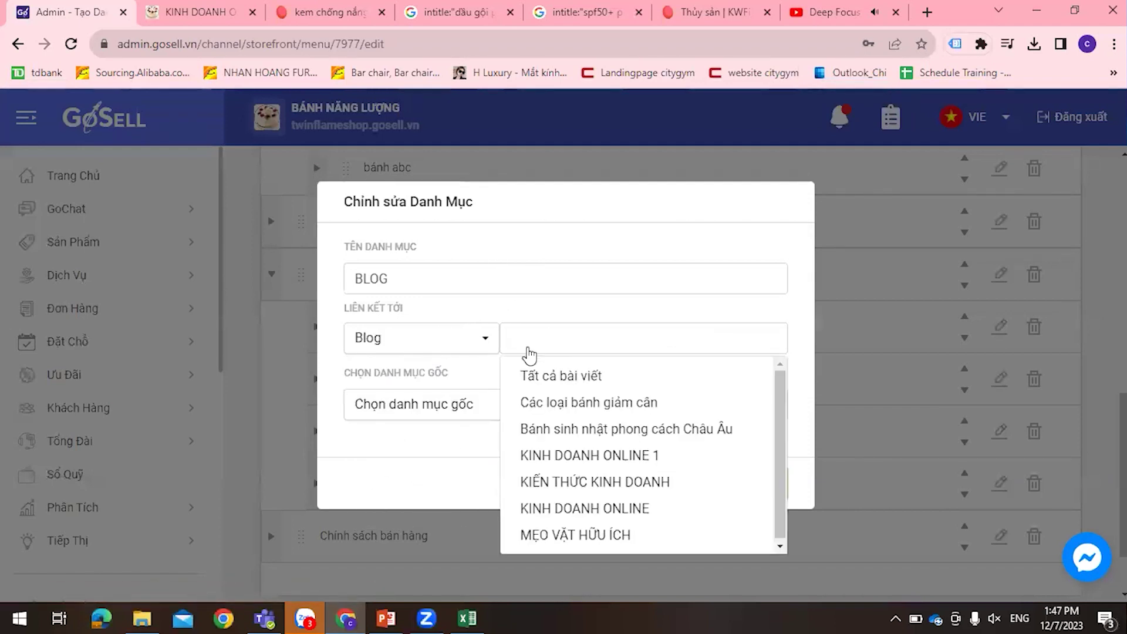
{"action": "left_click", "coordinate": [591, 405]}
Choose BLOG as the item's parent category, save the item and check the subitems under BLOG.
{"action": "left_click", "coordinate": [447, 409]}
{"action": "scroll", "coordinate": [422, 304], "scroll_direction": "down", "scroll_amount": 3}
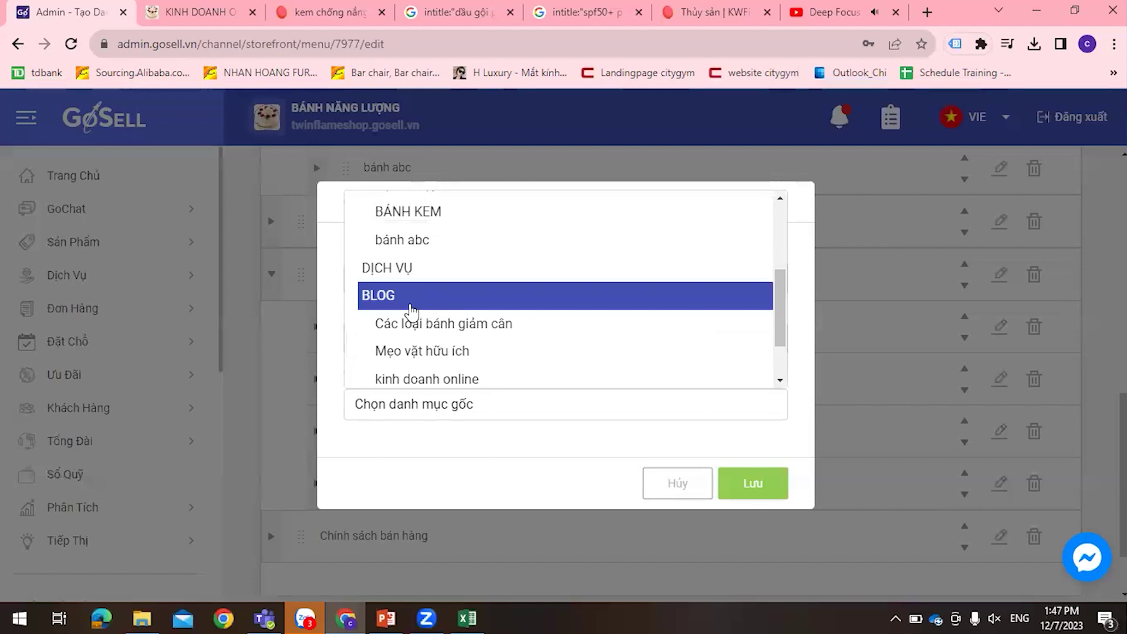
{"action": "left_click", "coordinate": [412, 303]}
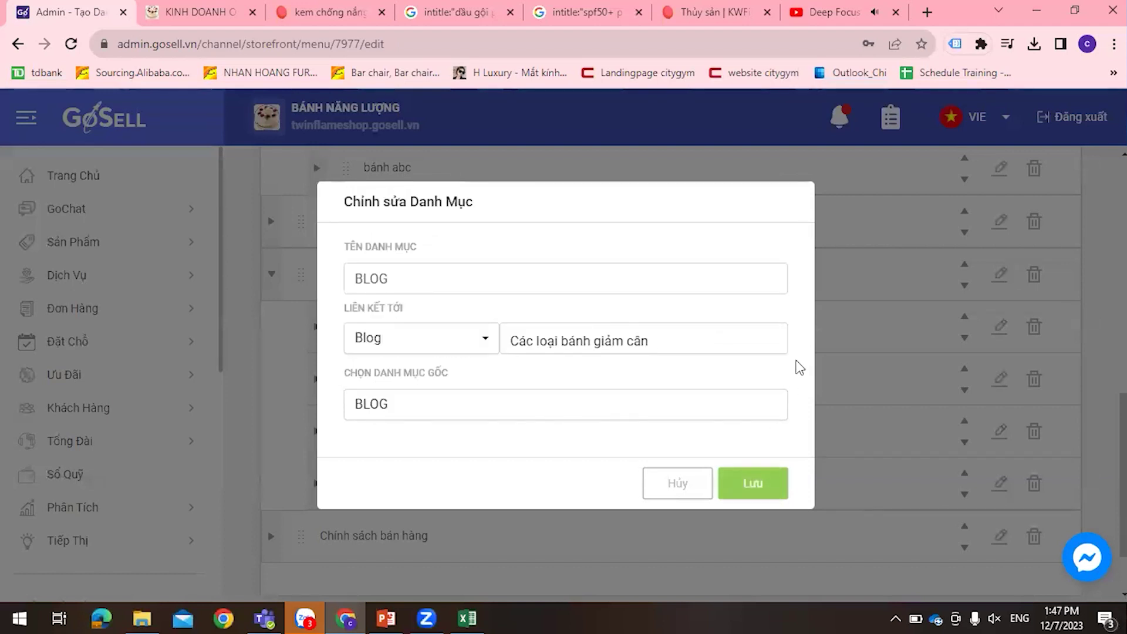
{"action": "left_click", "coordinate": [752, 483]}
{"action": "left_click", "coordinate": [590, 395]}
{"action": "scroll", "coordinate": [817, 449], "scroll_direction": "down", "scroll_amount": 1}
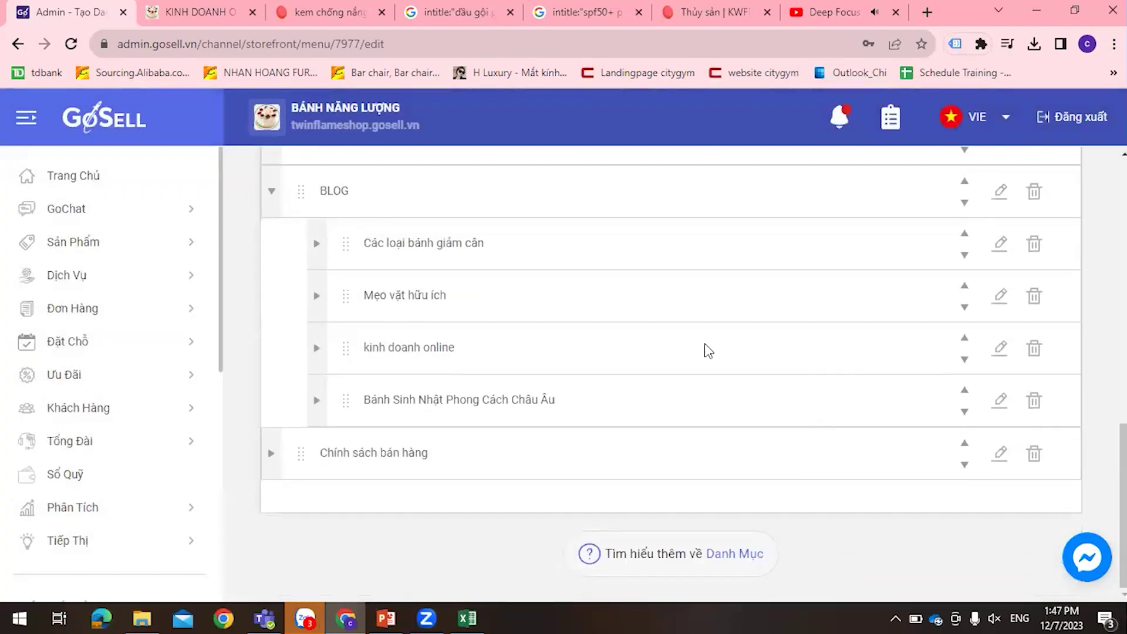
{"action": "scroll", "coordinate": [322, 345], "scroll_direction": "up", "scroll_amount": 1}
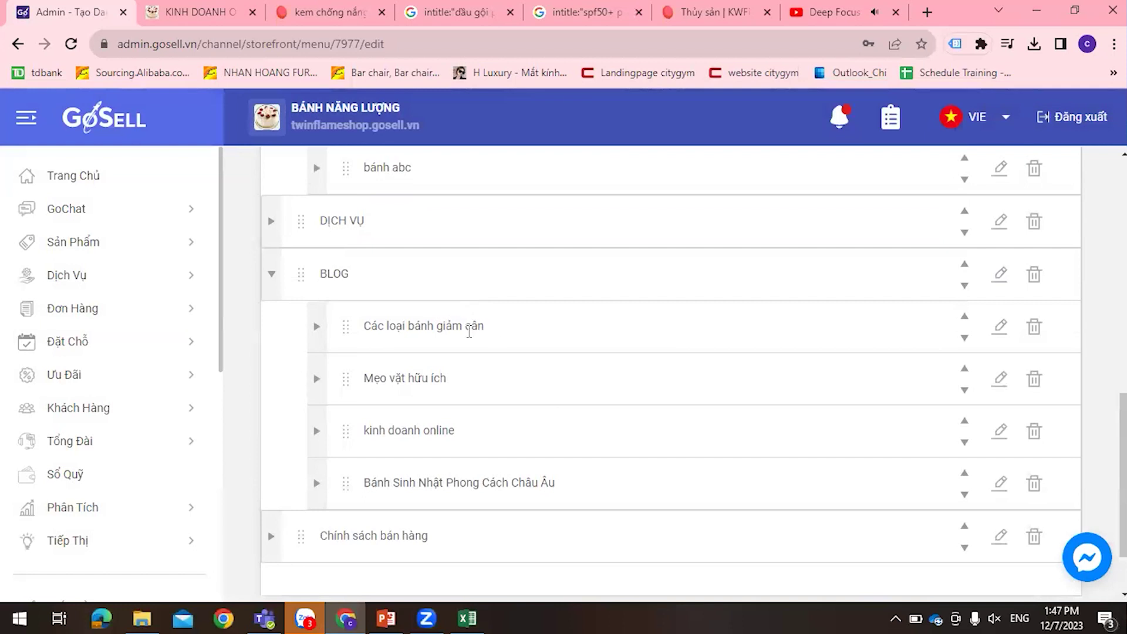
{"action": "left_click_drag", "start_coordinate": [371, 323], "coordinate": [484, 325]}
Create a new menu item named "test 1" linked to the Blog category "KIẾN THỨC KINH DOANH".
{"action": "scroll", "coordinate": [988, 254], "scroll_direction": "up", "scroll_amount": 10}
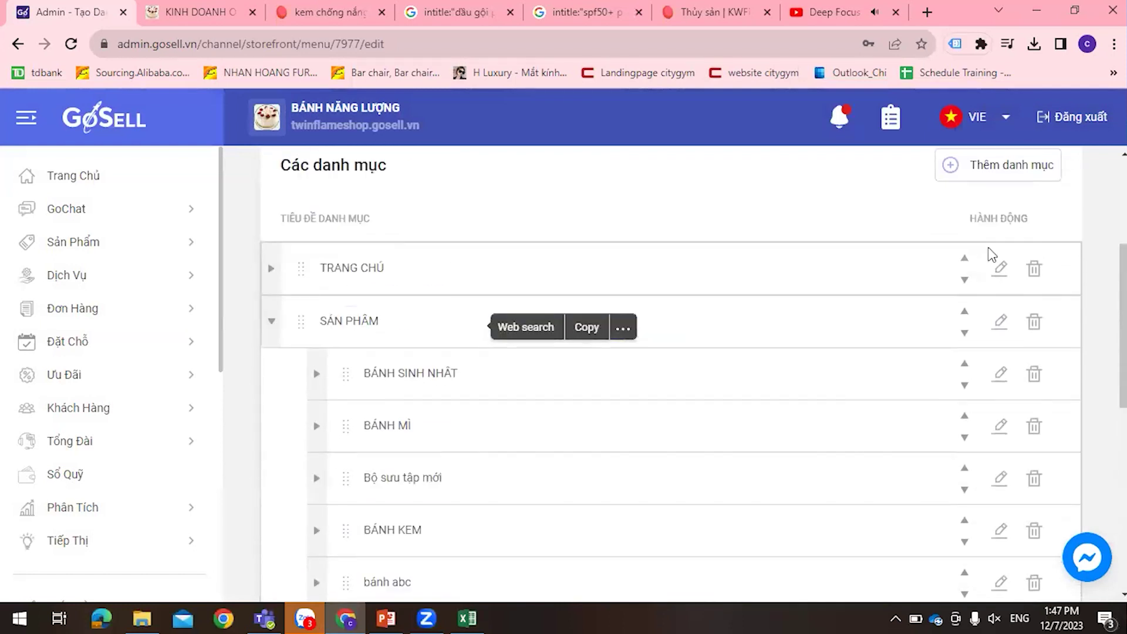
{"action": "scroll", "coordinate": [1036, 256], "scroll_direction": "down", "scroll_amount": 2}
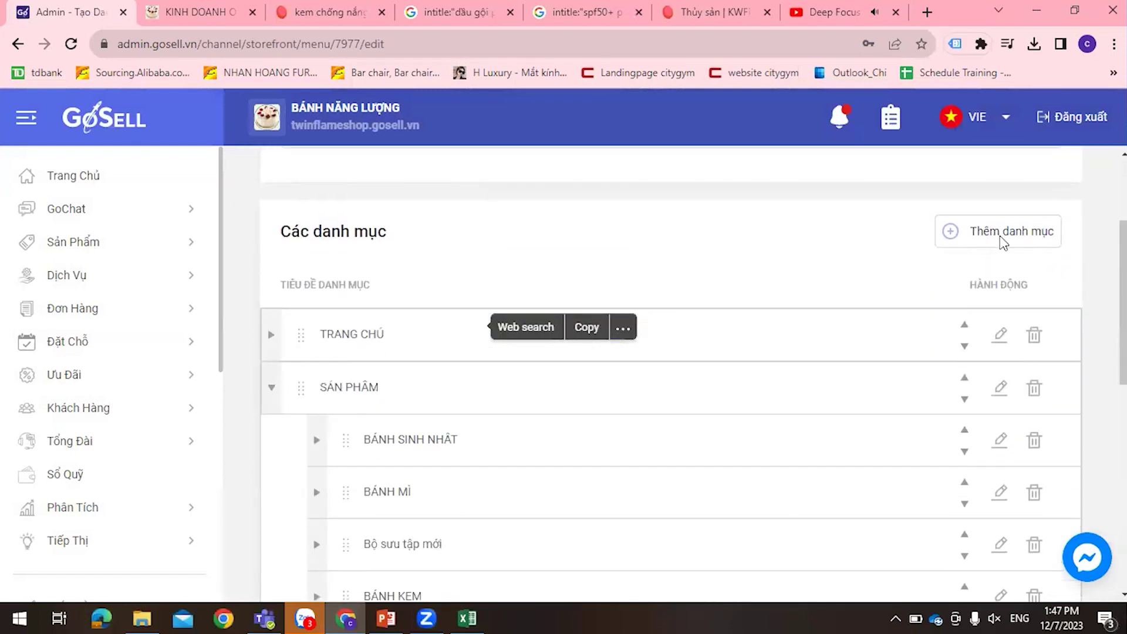
{"action": "left_click", "coordinate": [961, 243]}
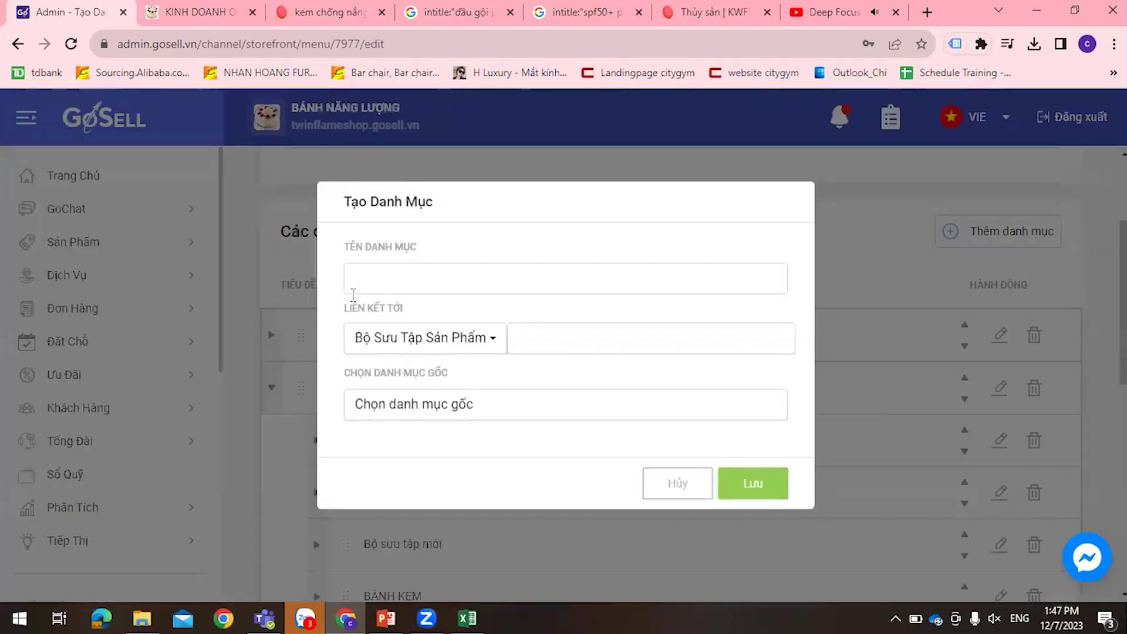
{"action": "left_click", "coordinate": [376, 285]}
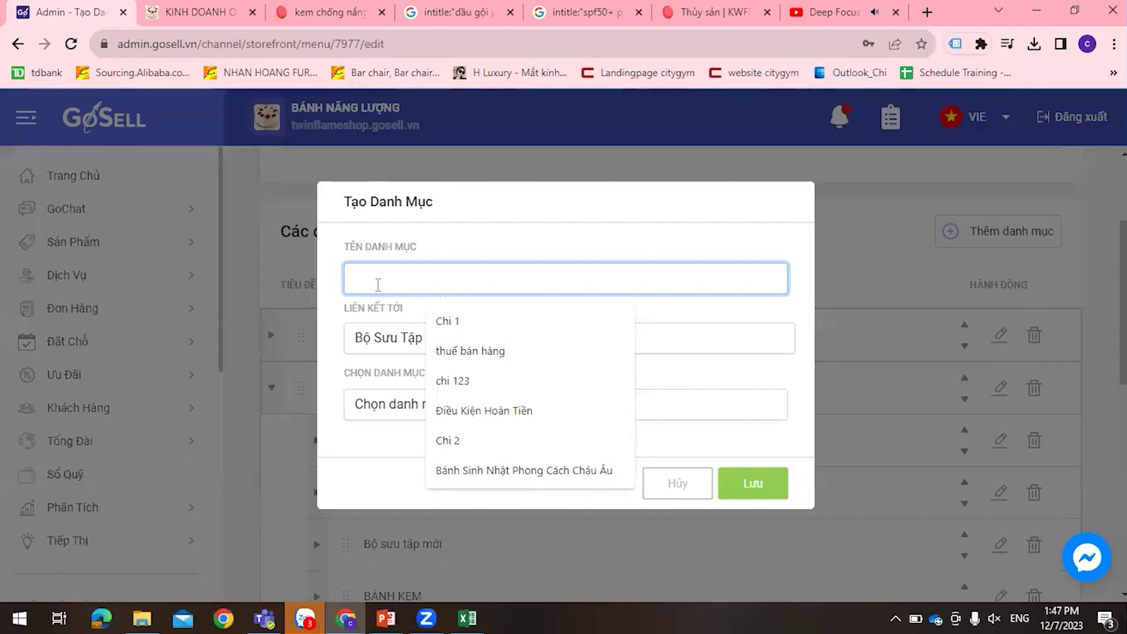
{"action": "type", "text": "test 1"}
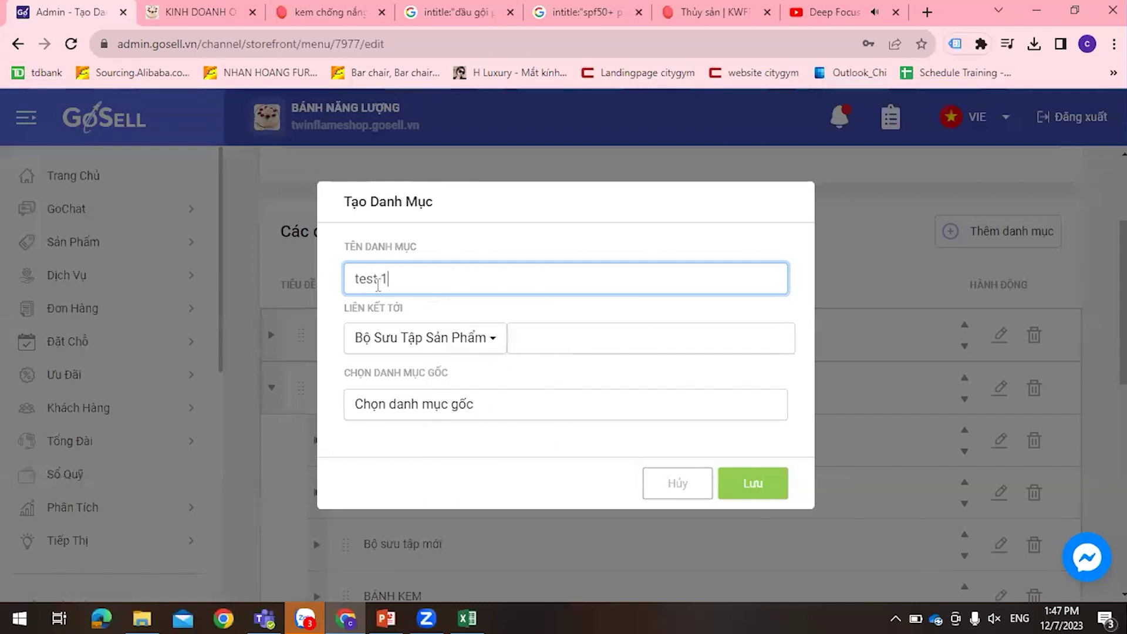
{"action": "left_click", "coordinate": [426, 334]}
{"action": "left_click", "coordinate": [387, 480]}
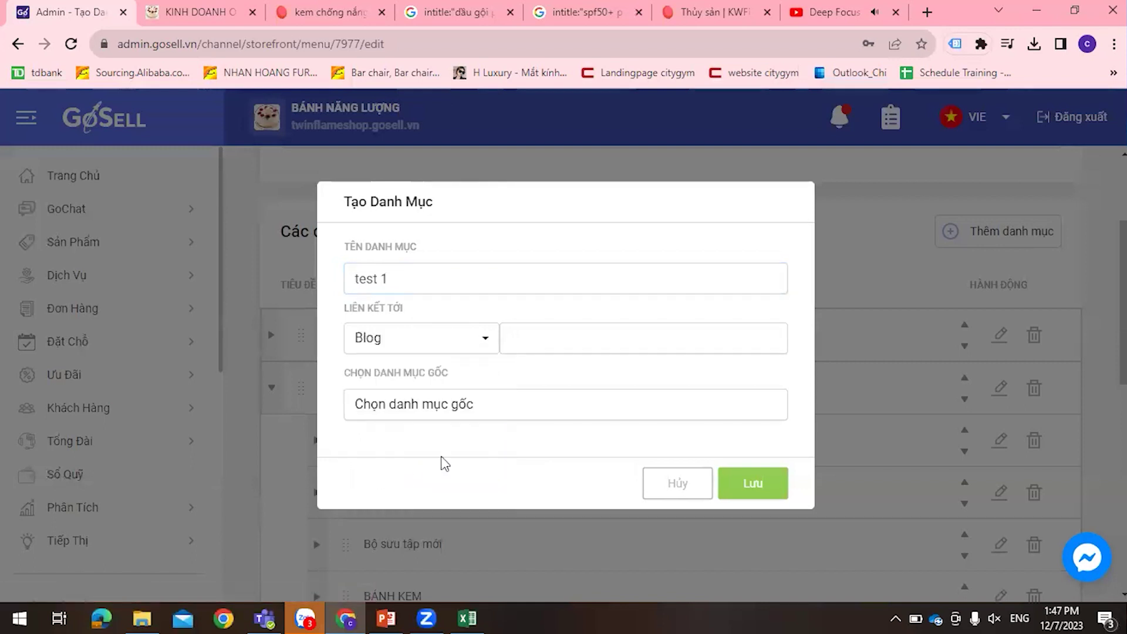
{"action": "left_click", "coordinate": [536, 348]}
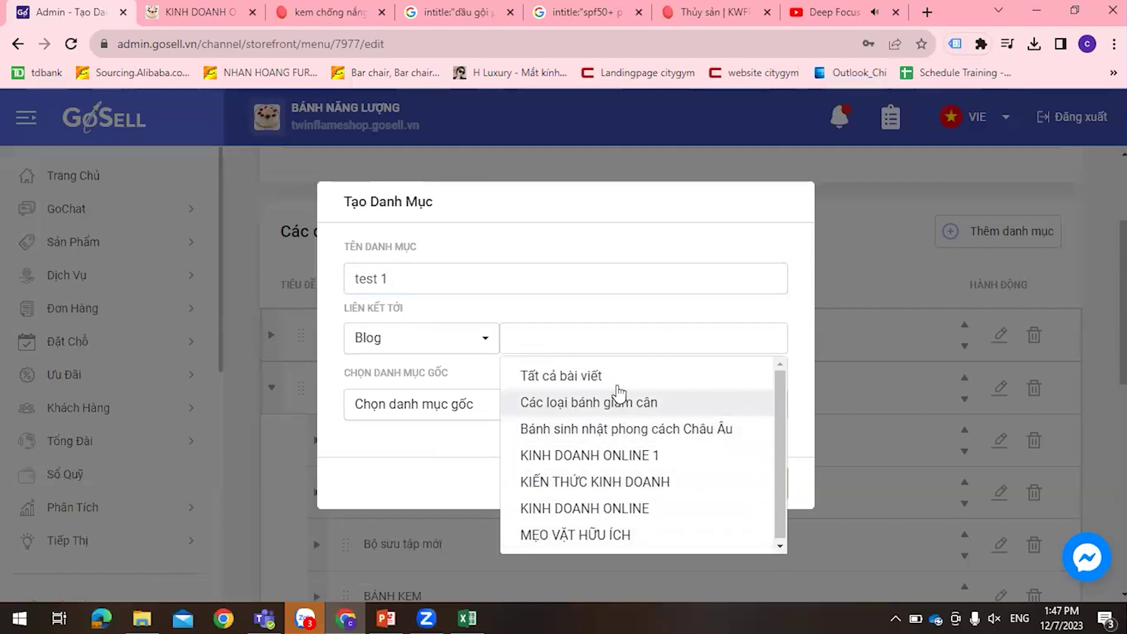
{"action": "left_click", "coordinate": [622, 483]}
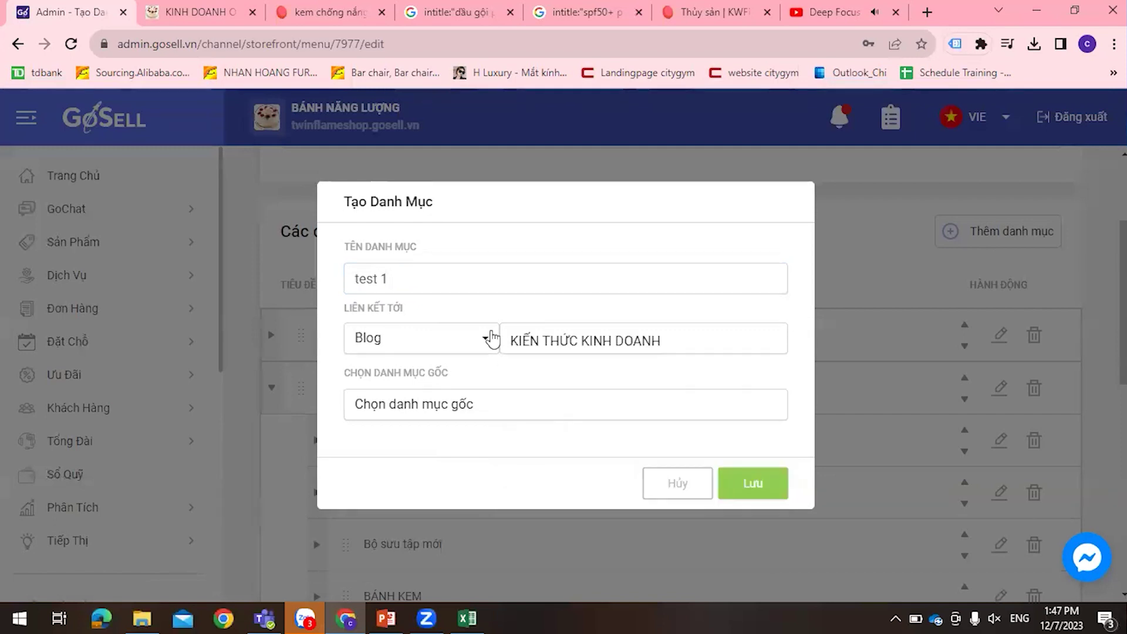
Place the "test 1" item under the parent category BLOG, save it and check its position in the list.
{"action": "left_click", "coordinate": [486, 409]}
{"action": "scroll", "coordinate": [405, 314], "scroll_direction": "down", "scroll_amount": 3}
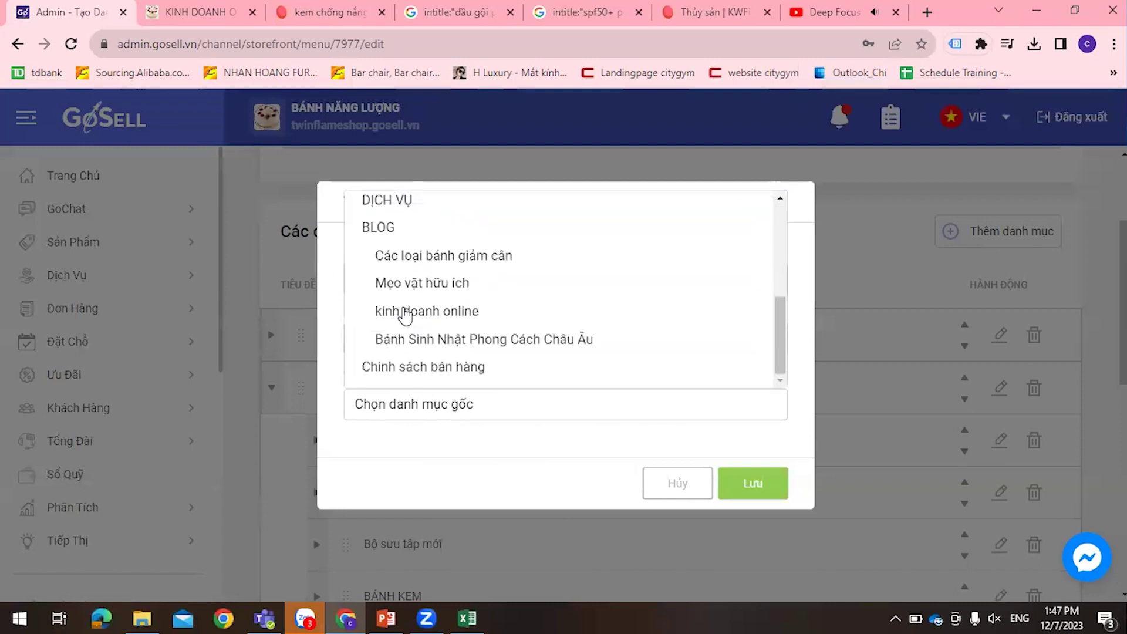
{"action": "left_click", "coordinate": [403, 229]}
{"action": "left_click", "coordinate": [754, 487]}
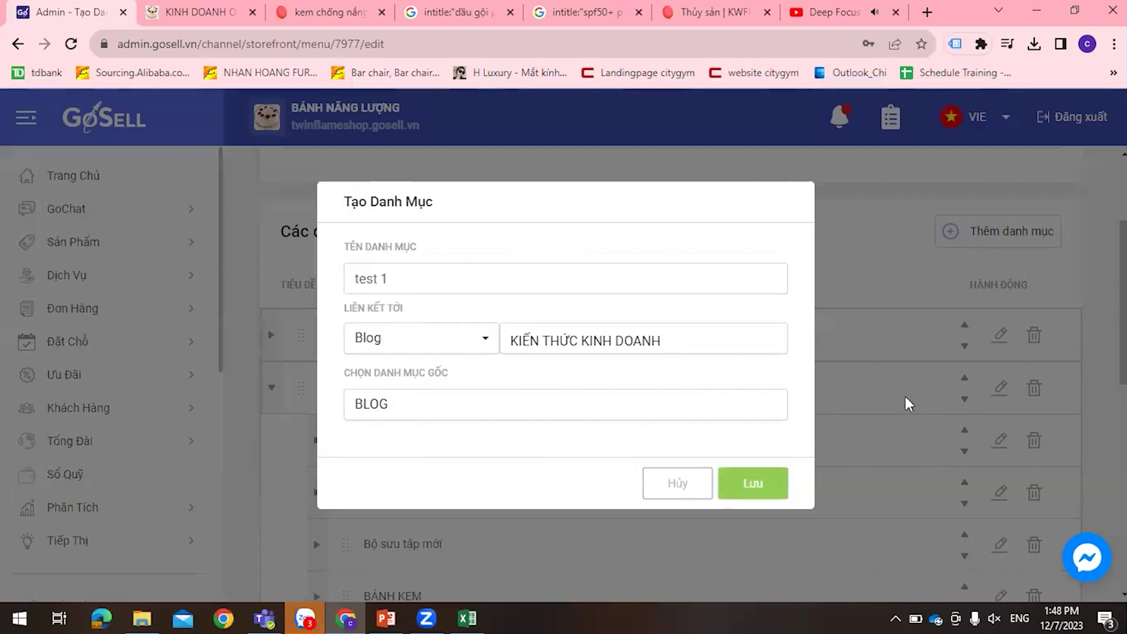
{"action": "left_click", "coordinate": [596, 402]}
{"action": "scroll", "coordinate": [850, 438], "scroll_direction": "down", "scroll_amount": 8}
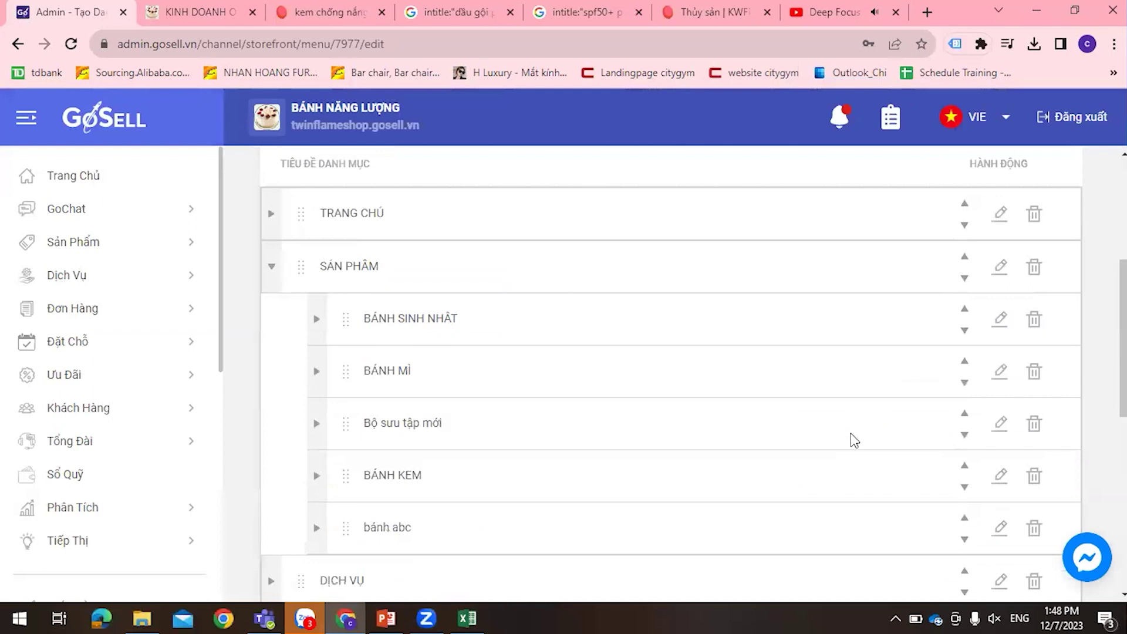
{"action": "scroll", "coordinate": [854, 440], "scroll_direction": "down", "scroll_amount": 2}
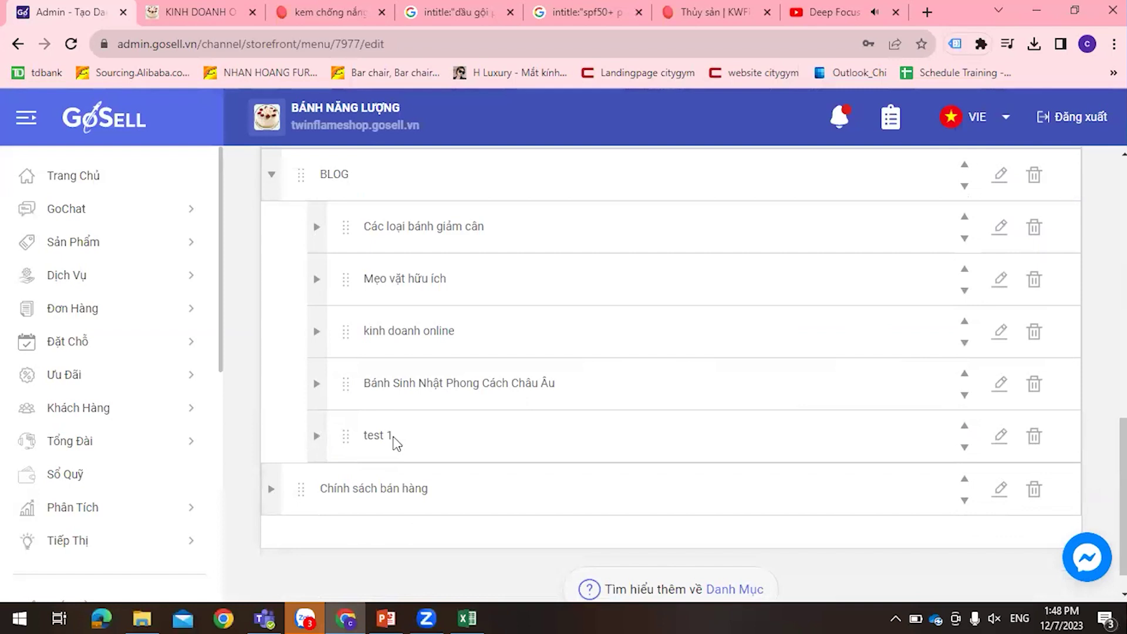
Save the updated "Ly Test 1" menu and dismiss the notice.
{"action": "scroll", "coordinate": [599, 449], "scroll_direction": "up", "scroll_amount": 10}
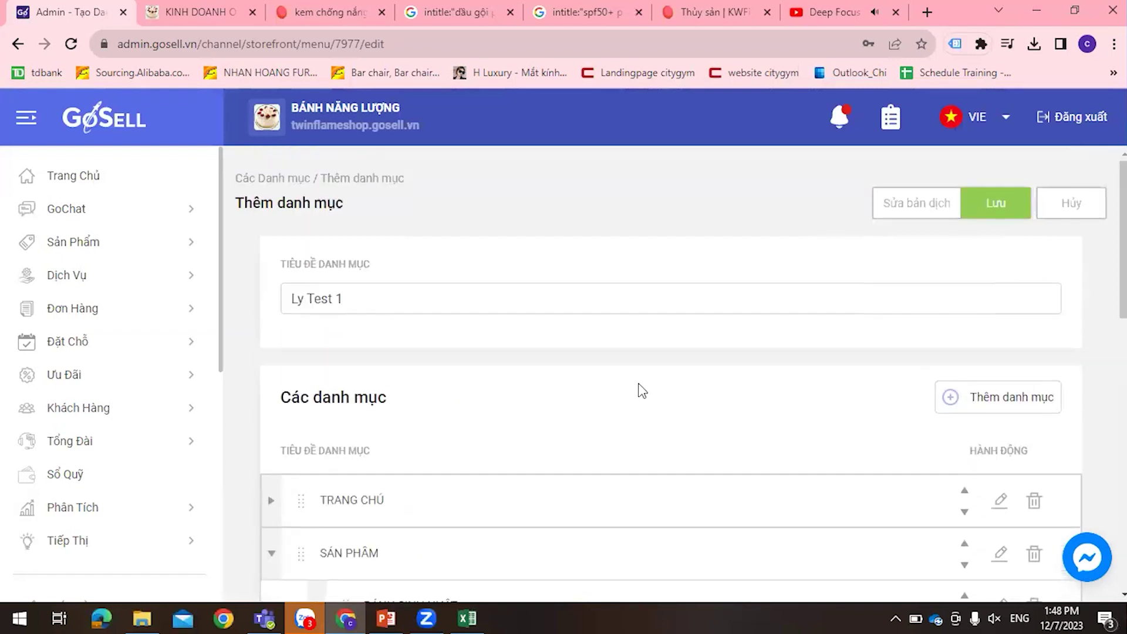
{"action": "left_click", "coordinate": [997, 215]}
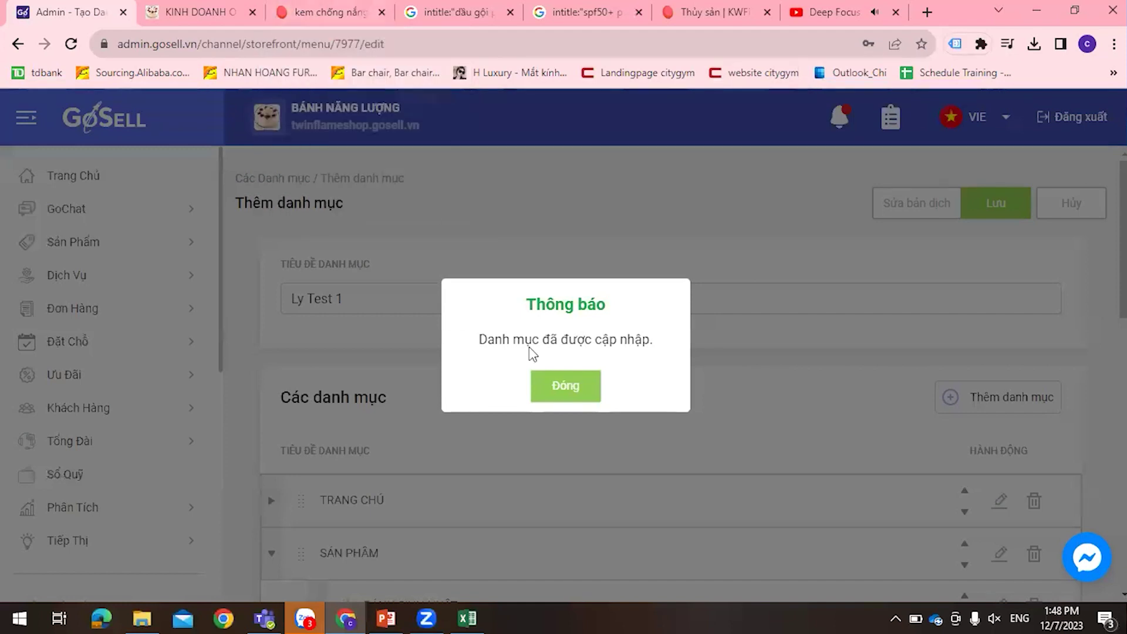
{"action": "left_click", "coordinate": [558, 387]}
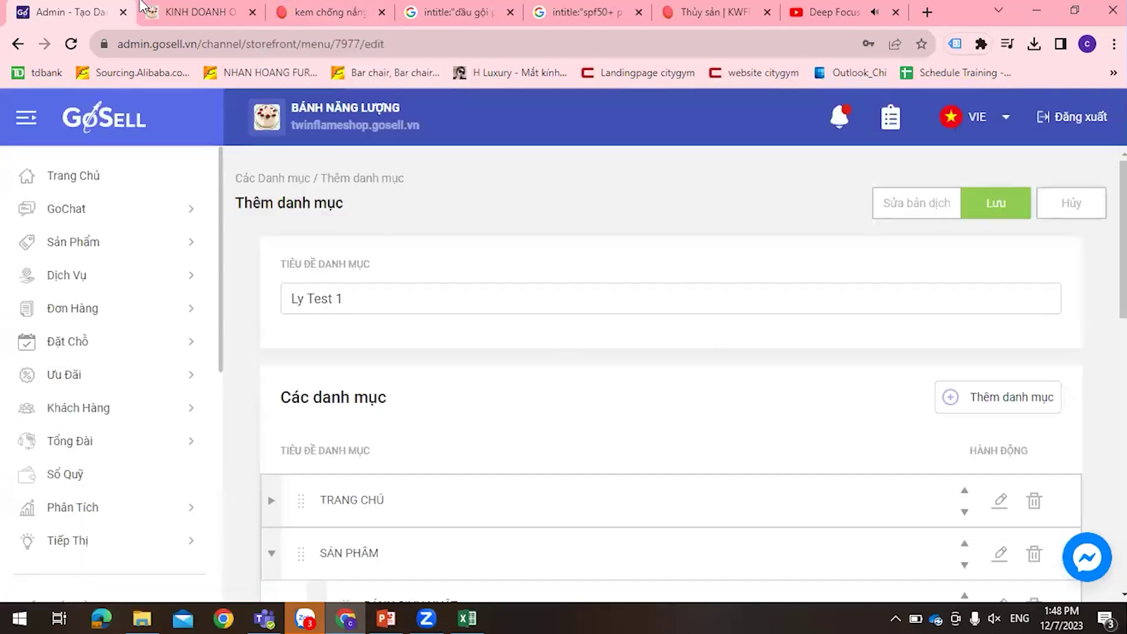
Open the storefront's BLOG page and examine its submenu and list of posts.
{"action": "left_click", "coordinate": [194, 23]}
{"action": "left_click", "coordinate": [468, 141]}
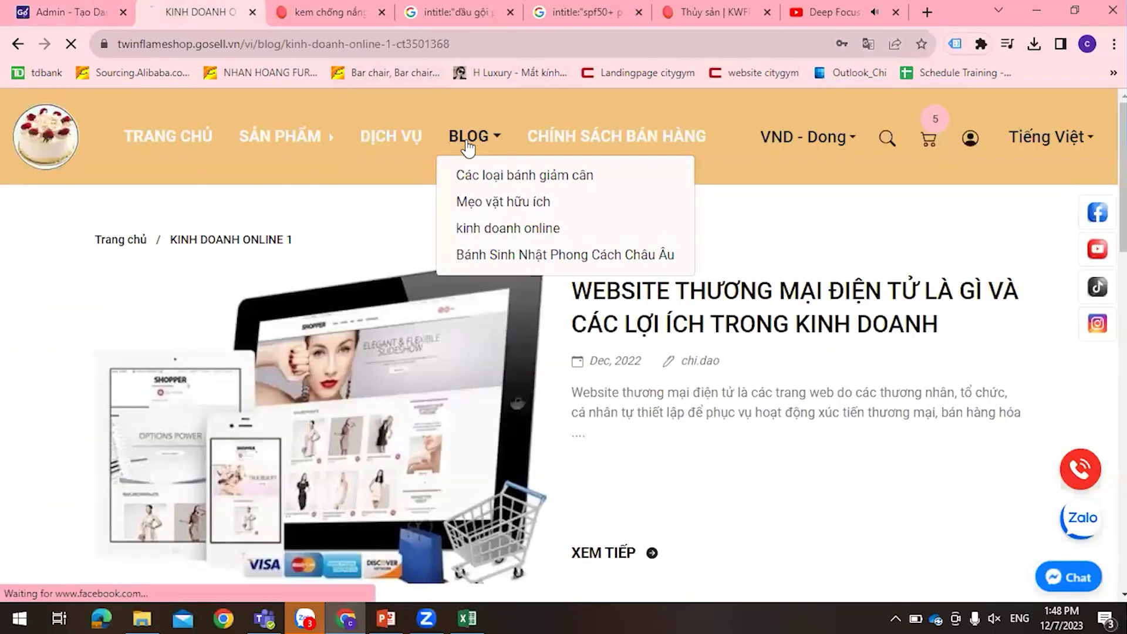
{"action": "left_click", "coordinate": [503, 44]}
{"action": "mouse_move", "coordinate": [502, 132]}
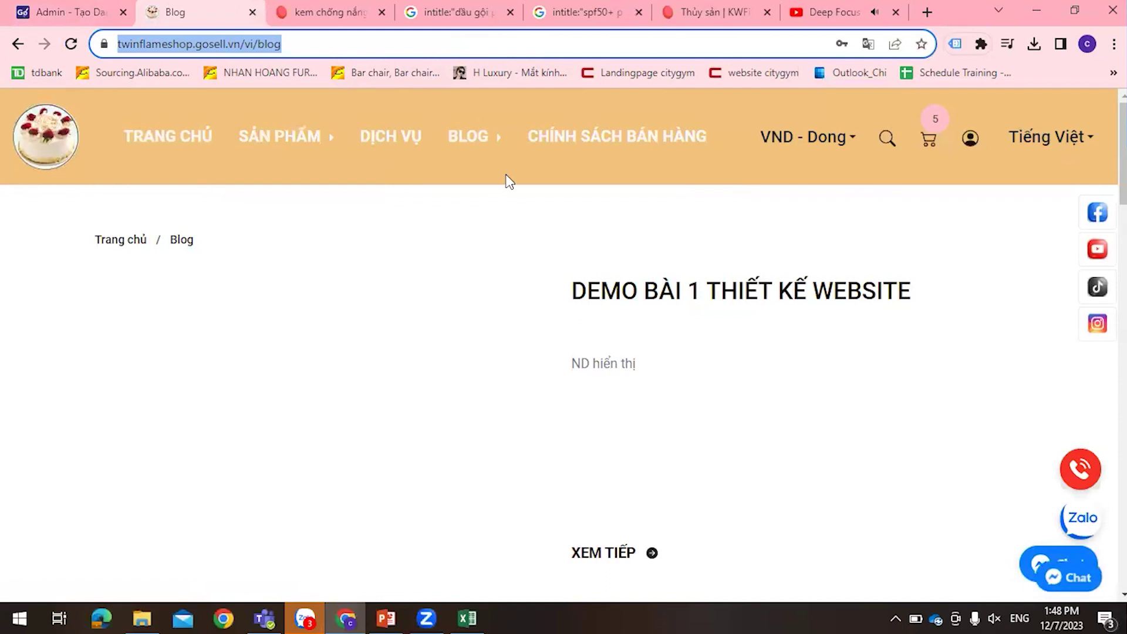
{"action": "scroll", "coordinate": [627, 221], "scroll_direction": "down", "scroll_amount": 7}
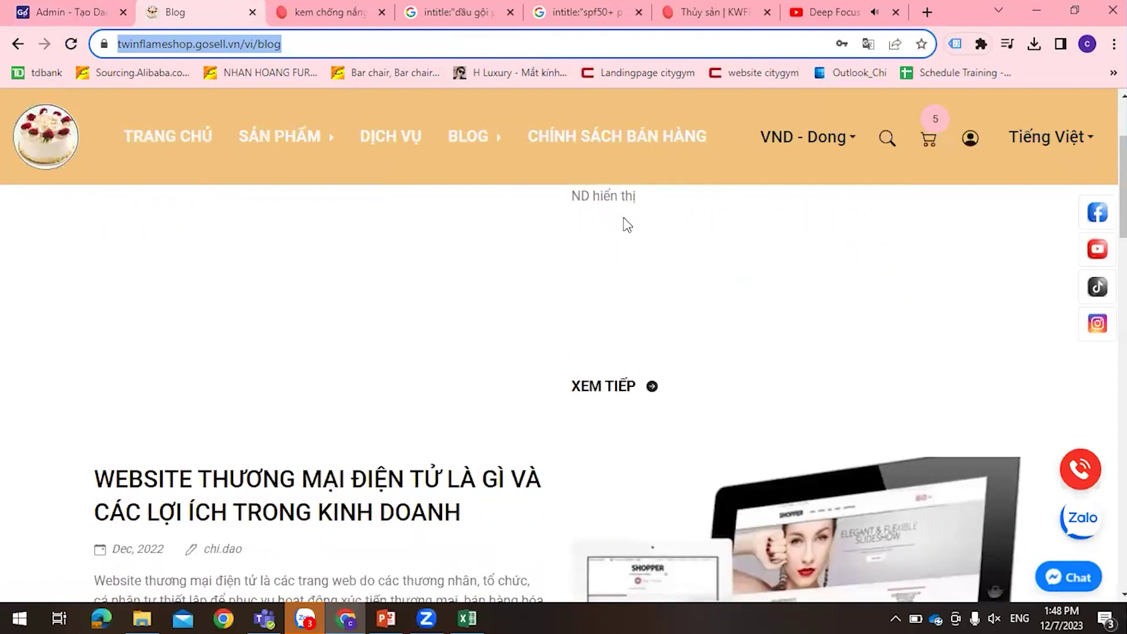
{"action": "scroll", "coordinate": [627, 223], "scroll_direction": "up", "scroll_amount": 6}
{"action": "scroll", "coordinate": [627, 221], "scroll_direction": "up", "scroll_amount": 1}
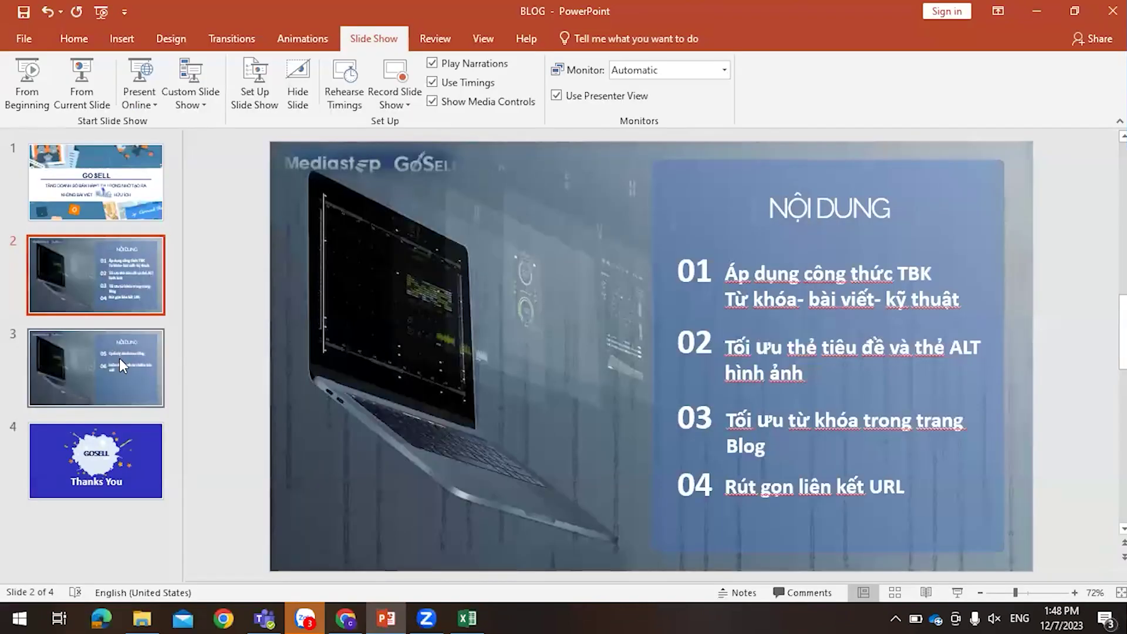
Switch to the BLOG presentation in PowerPoint, review the agenda on slides 2 and 3, and return to the browser.
{"action": "left_click", "coordinate": [119, 358]}
{"action": "left_click", "coordinate": [128, 291]}
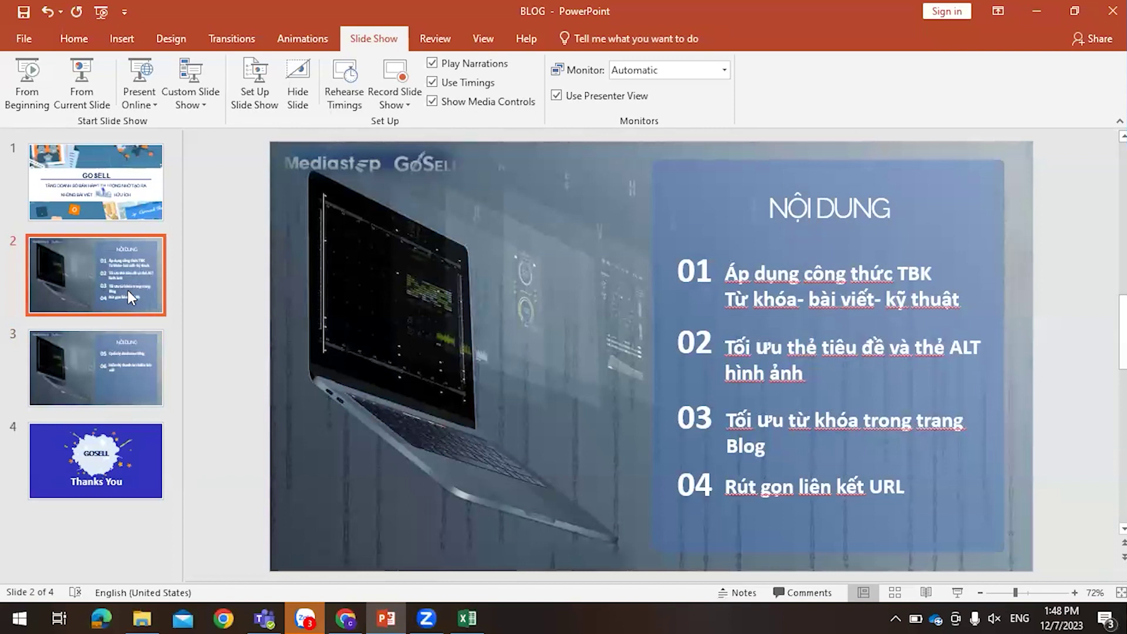
{"action": "left_click", "coordinate": [129, 347]}
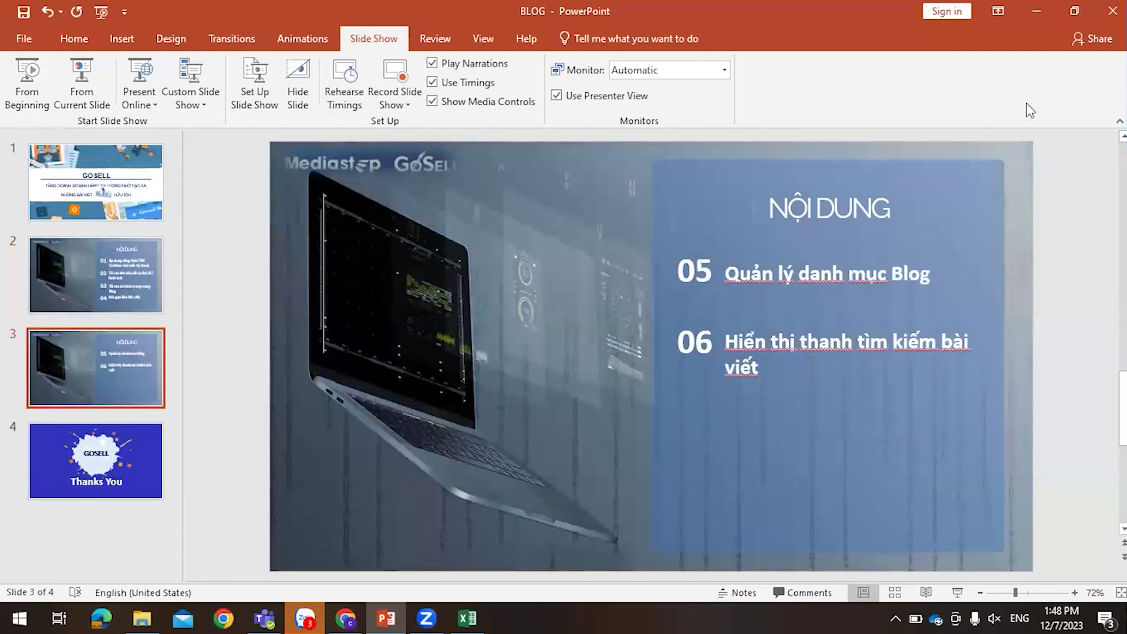
{"action": "left_click", "coordinate": [1038, 11]}
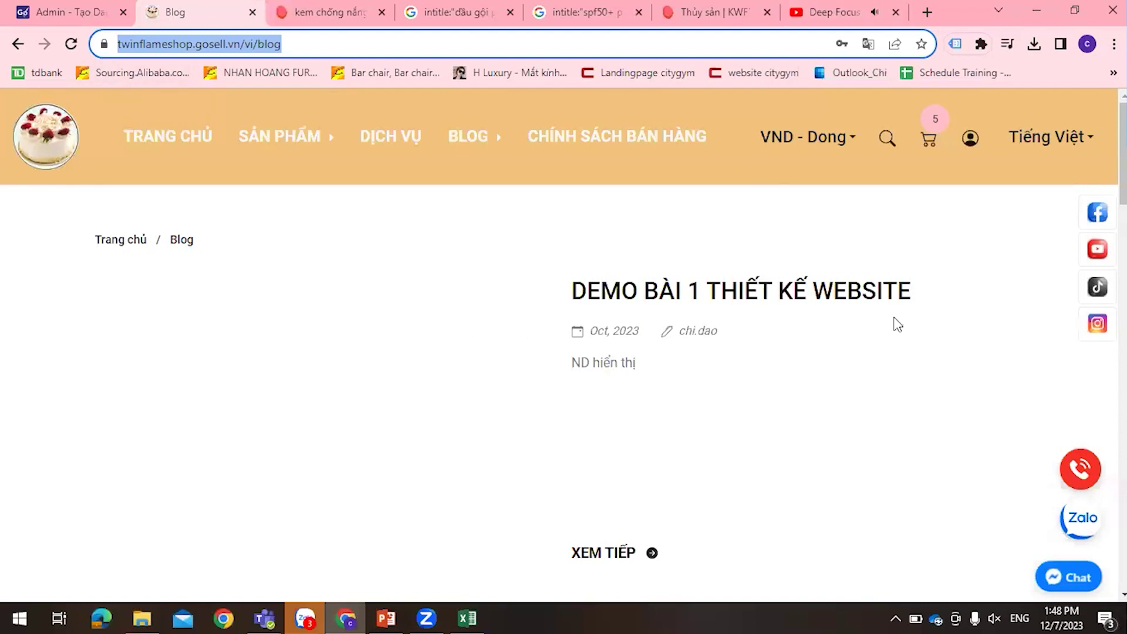
Look through the storefront blog page down to its footer, and return to the admin menu editor.
{"action": "scroll", "coordinate": [796, 235], "scroll_direction": "down", "scroll_amount": 15}
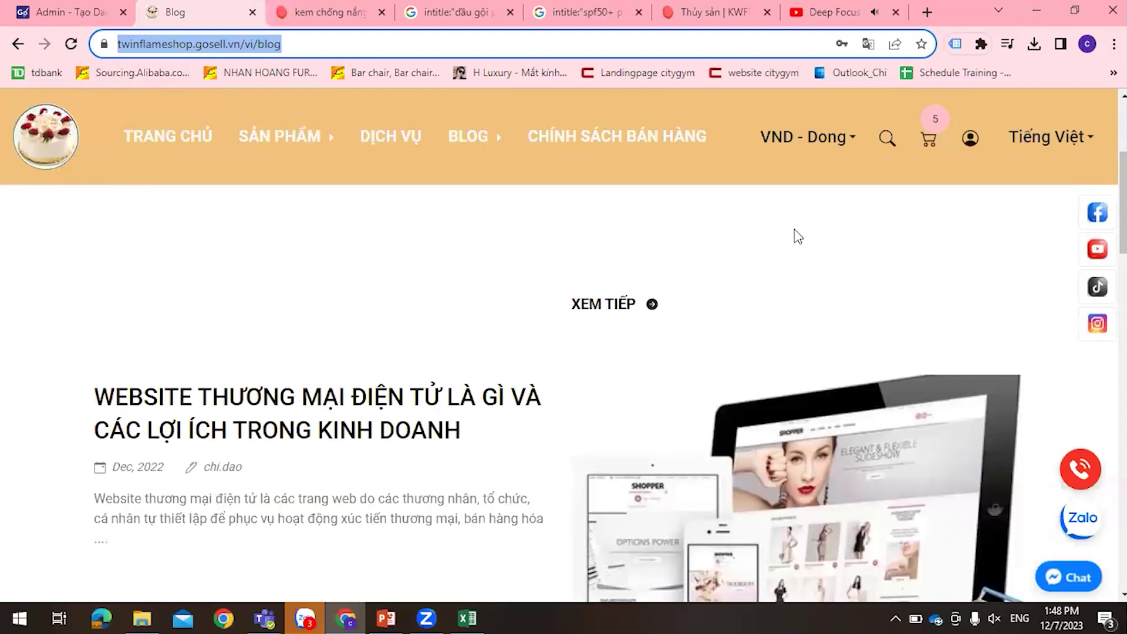
{"action": "scroll", "coordinate": [793, 234], "scroll_direction": "down", "scroll_amount": 5}
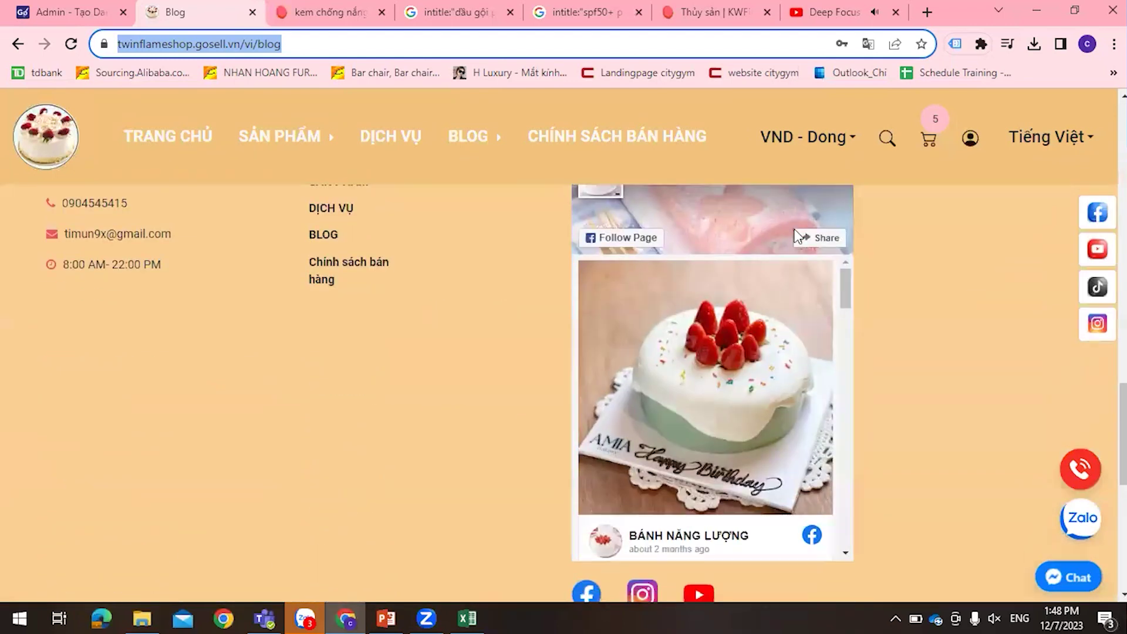
{"action": "scroll", "coordinate": [793, 233], "scroll_direction": "up", "scroll_amount": 20}
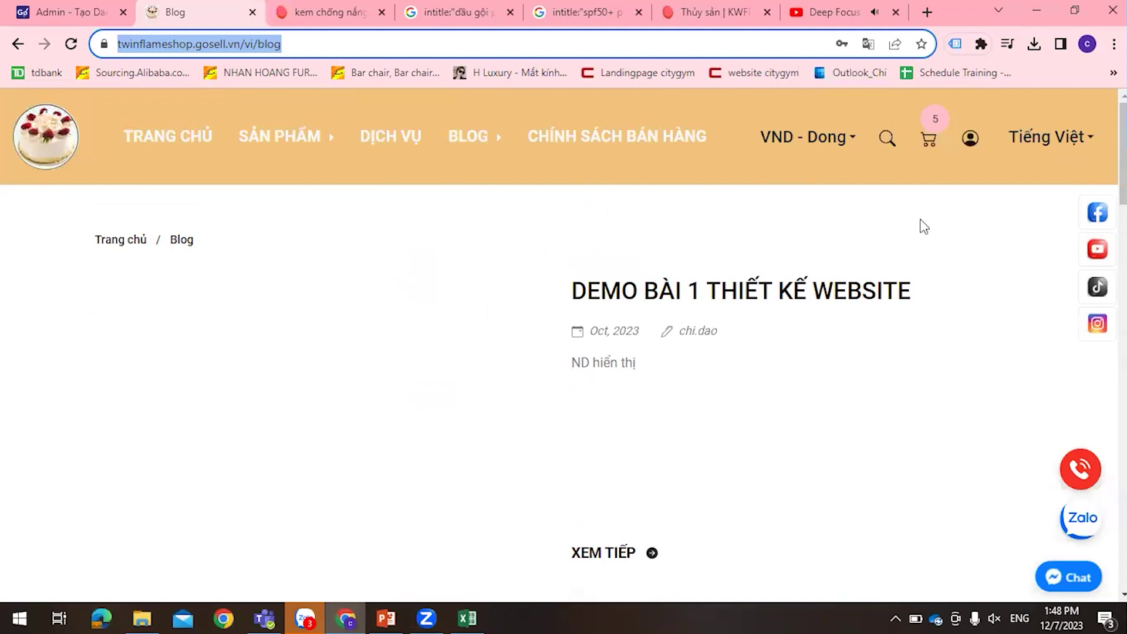
{"action": "left_click", "coordinate": [386, 159]}
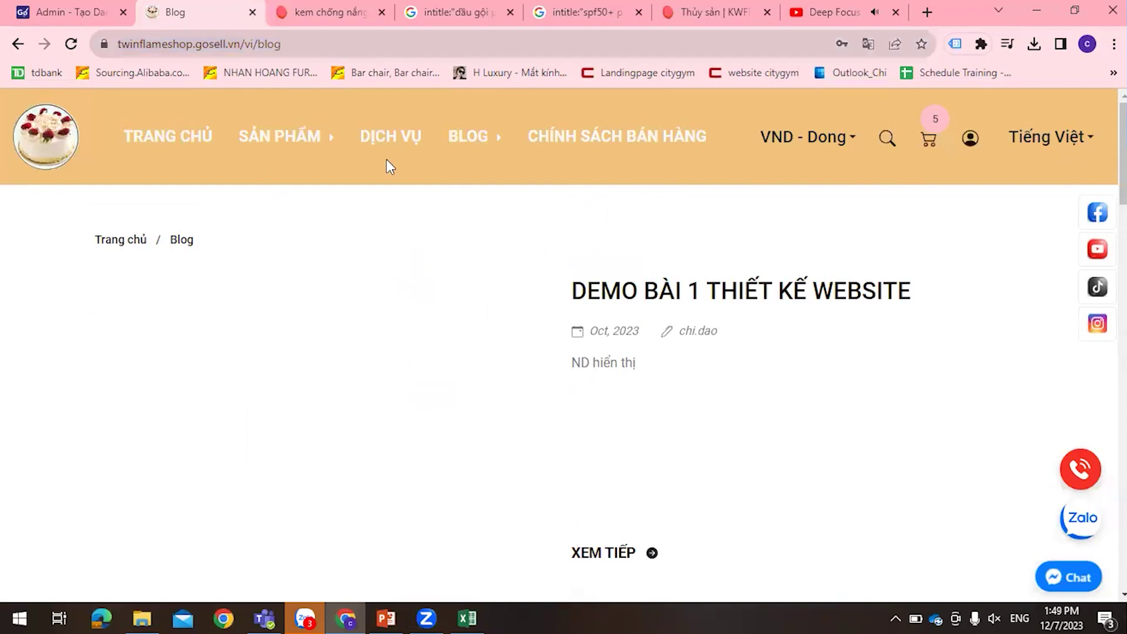
{"action": "left_click", "coordinate": [98, 14]}
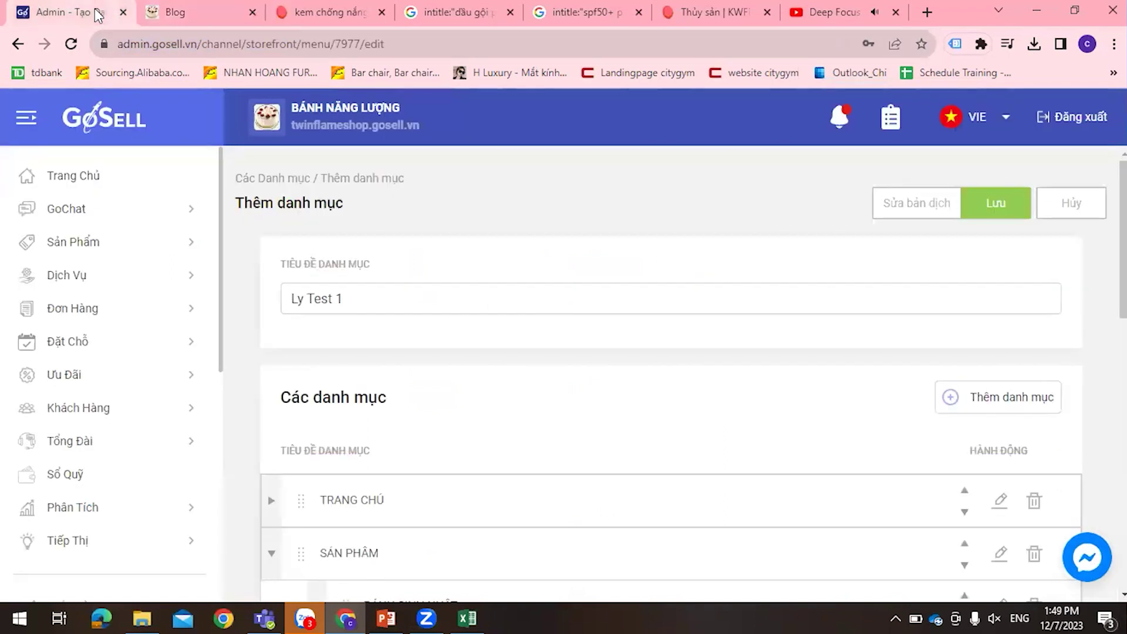
Open the active theme "Test 1 Ly" of the online store for editing and switch to its Blog page.
{"action": "scroll", "coordinate": [137, 393], "scroll_direction": "down", "scroll_amount": 7}
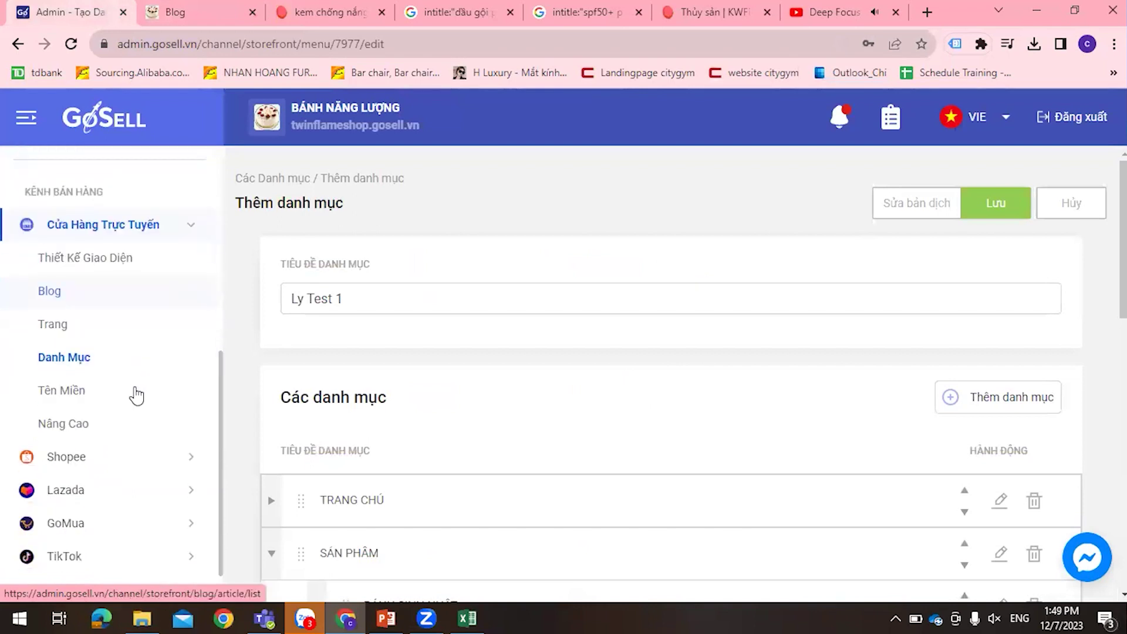
{"action": "scroll", "coordinate": [135, 394], "scroll_direction": "down", "scroll_amount": 2}
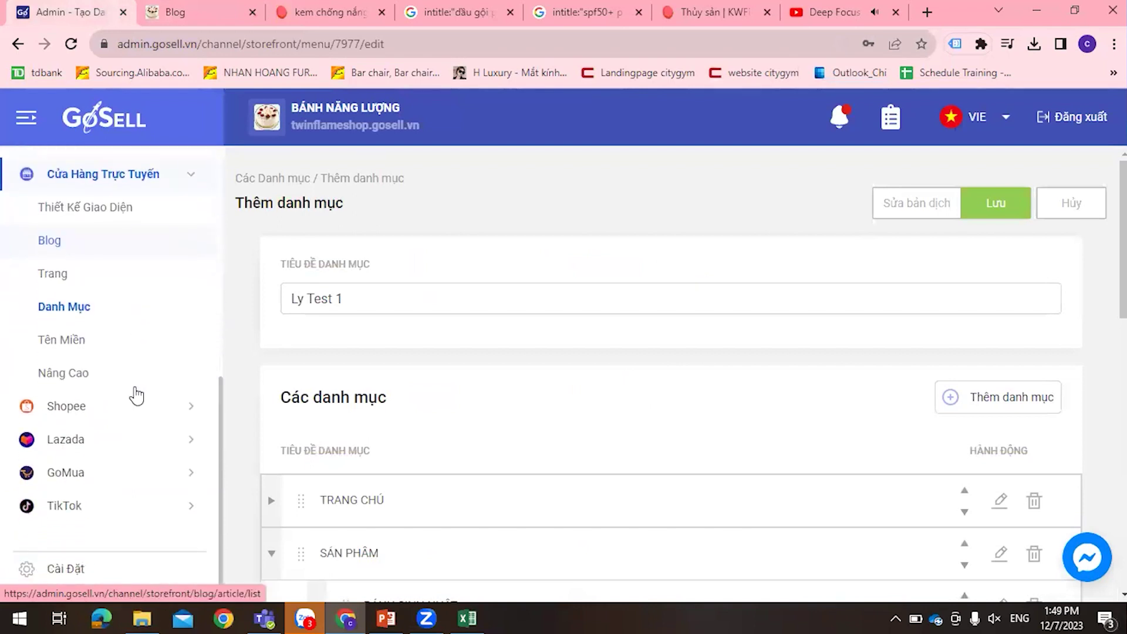
{"action": "left_click", "coordinate": [72, 212]}
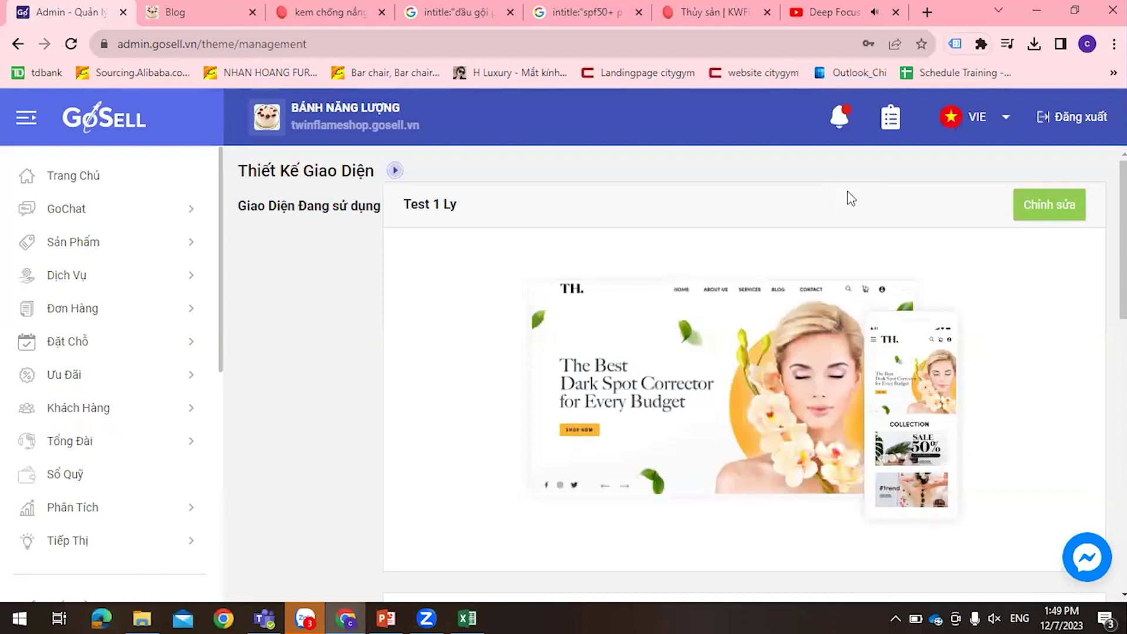
{"action": "left_click", "coordinate": [1071, 217]}
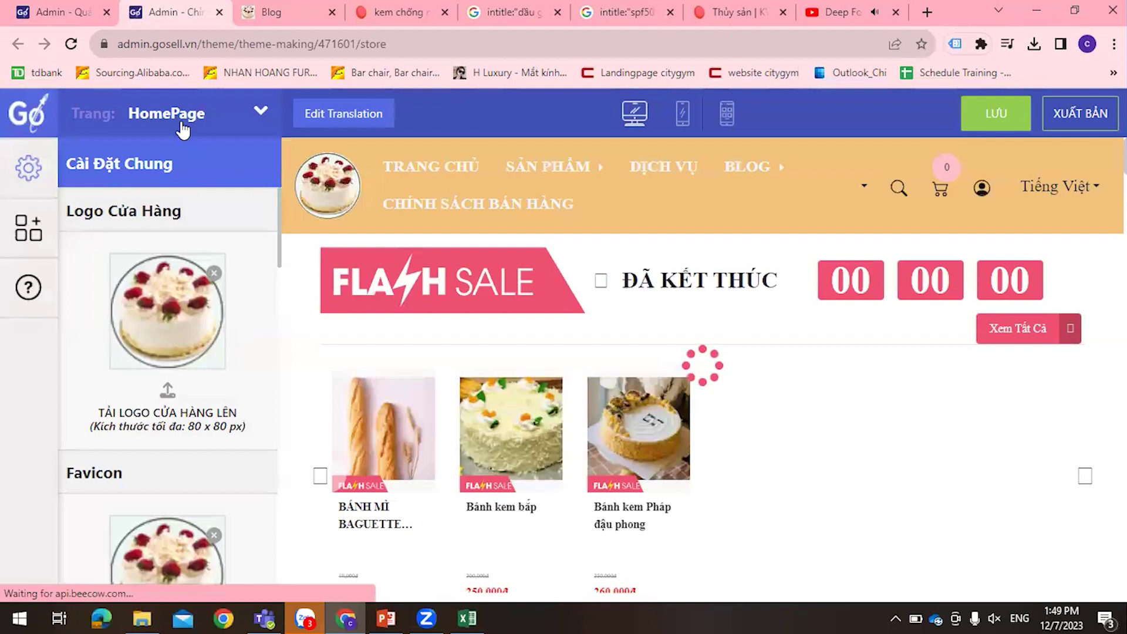
{"action": "left_click", "coordinate": [183, 130]}
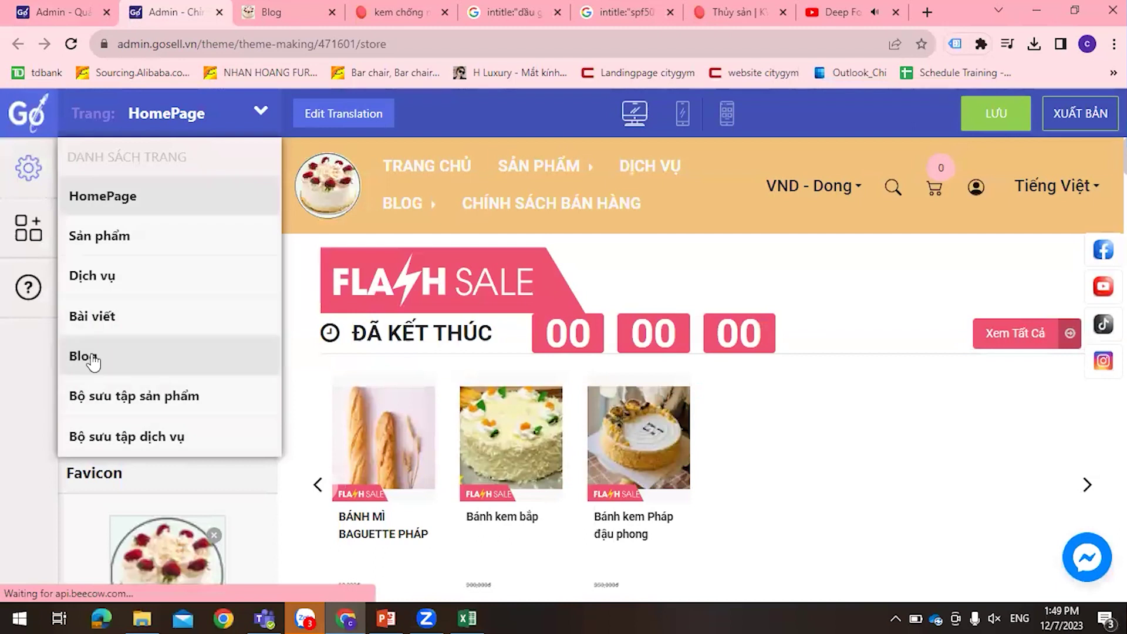
{"action": "left_click", "coordinate": [91, 356]}
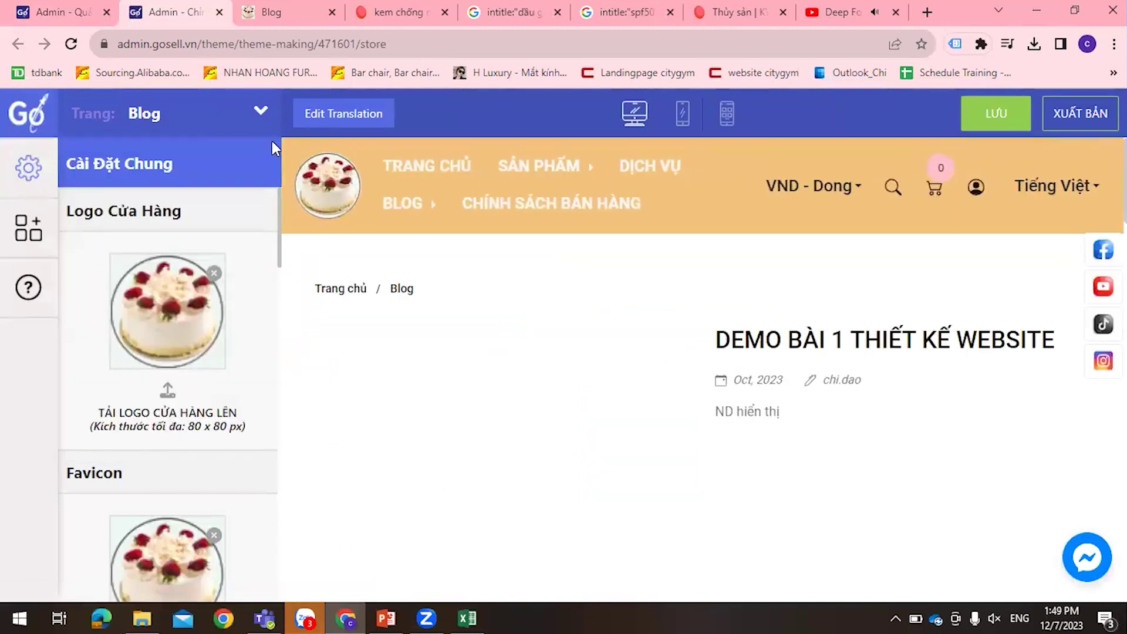
Enable the search bar option "Hiển thị thanh tìm kiếm" for the BLOG section and save the theme.
{"action": "left_click", "coordinate": [566, 394]}
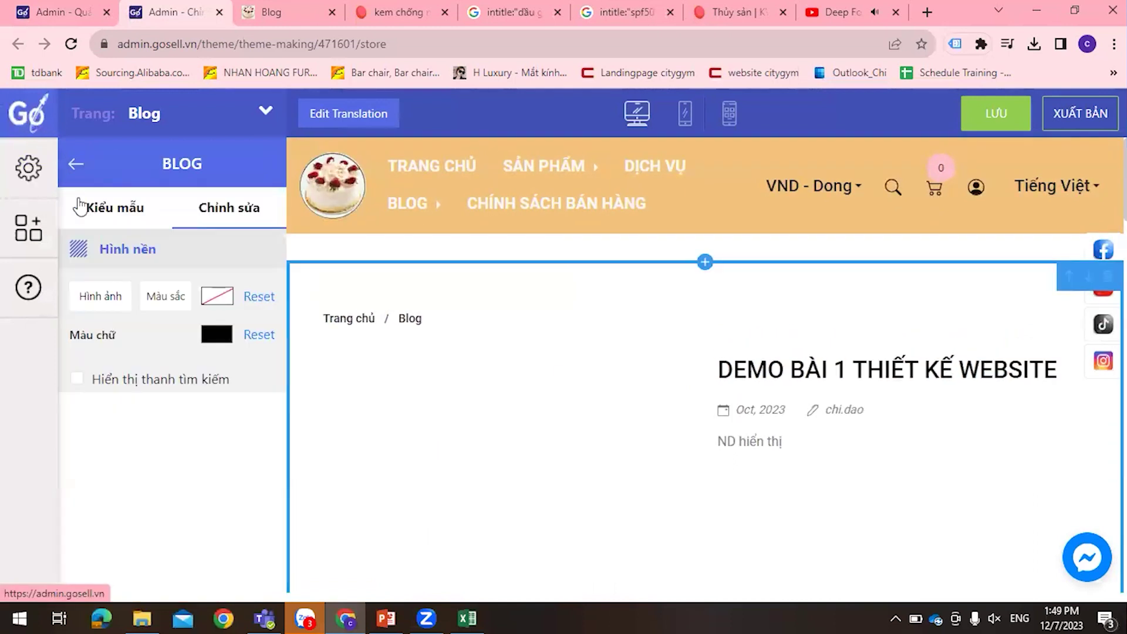
{"action": "left_click", "coordinate": [77, 380]}
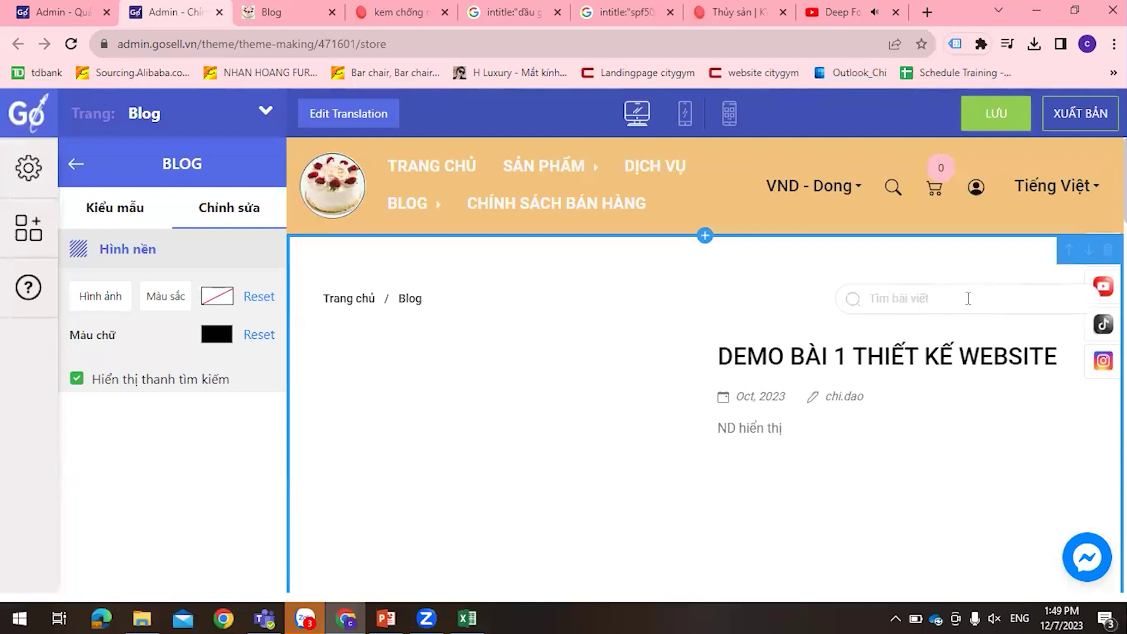
{"action": "left_click", "coordinate": [76, 378]}
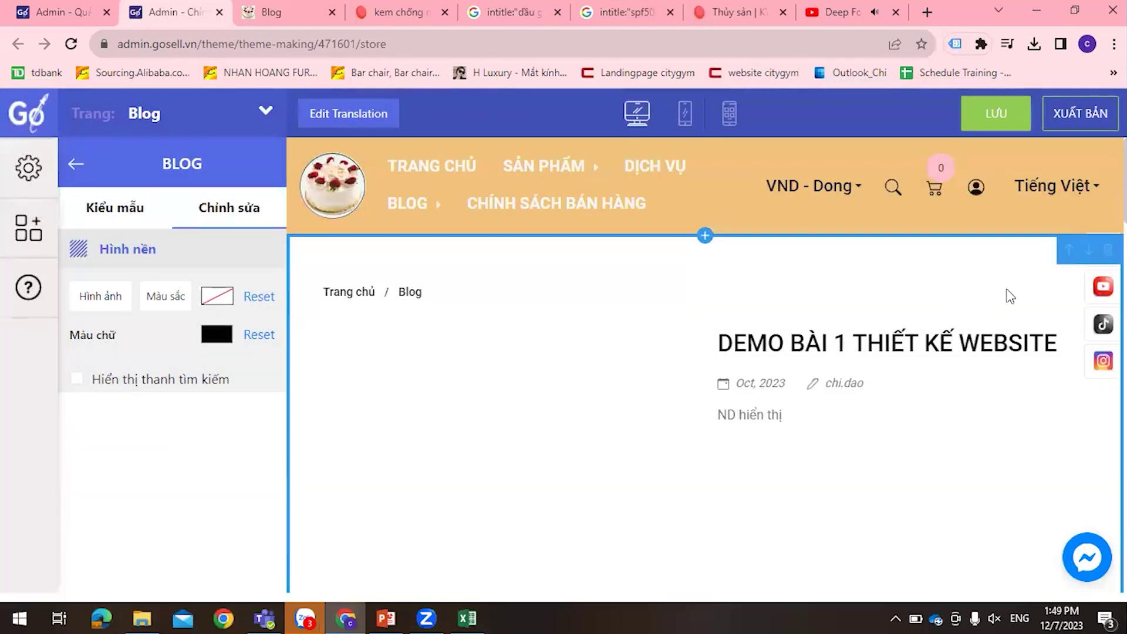
{"action": "left_click", "coordinate": [78, 380]}
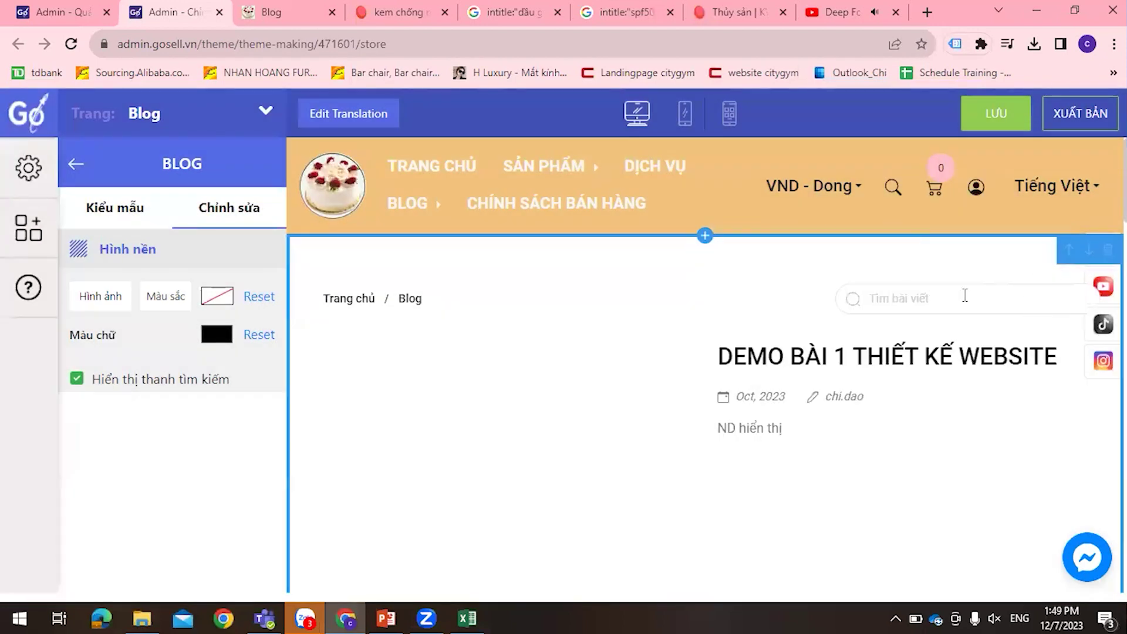
{"action": "left_click", "coordinate": [1013, 114]}
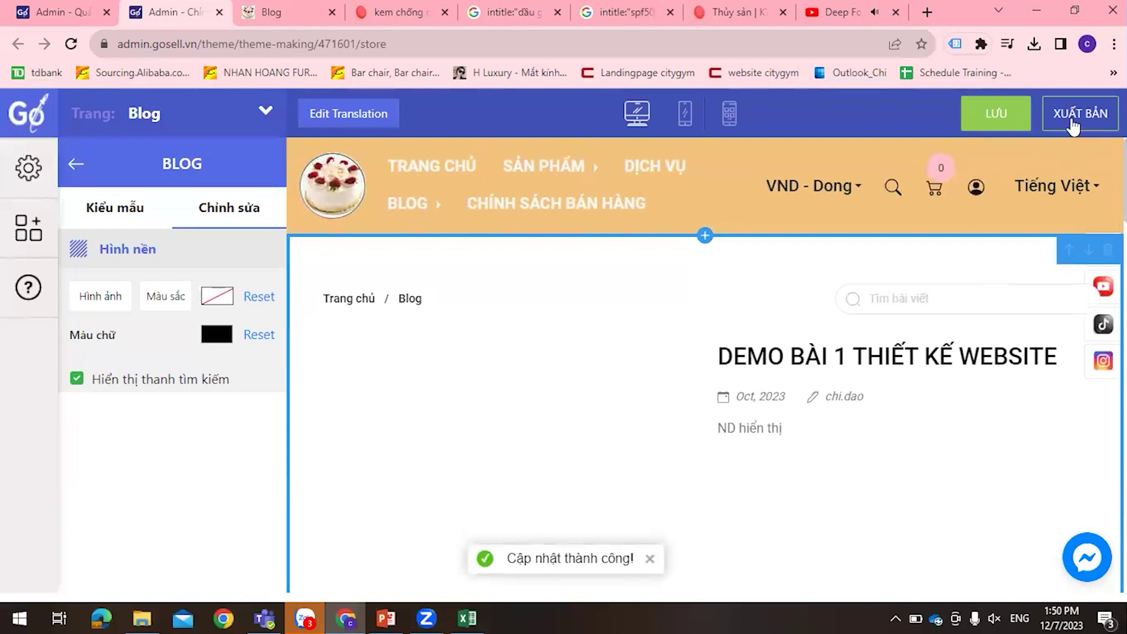
{"action": "left_click", "coordinate": [1072, 124]}
{"action": "left_click", "coordinate": [621, 408]}
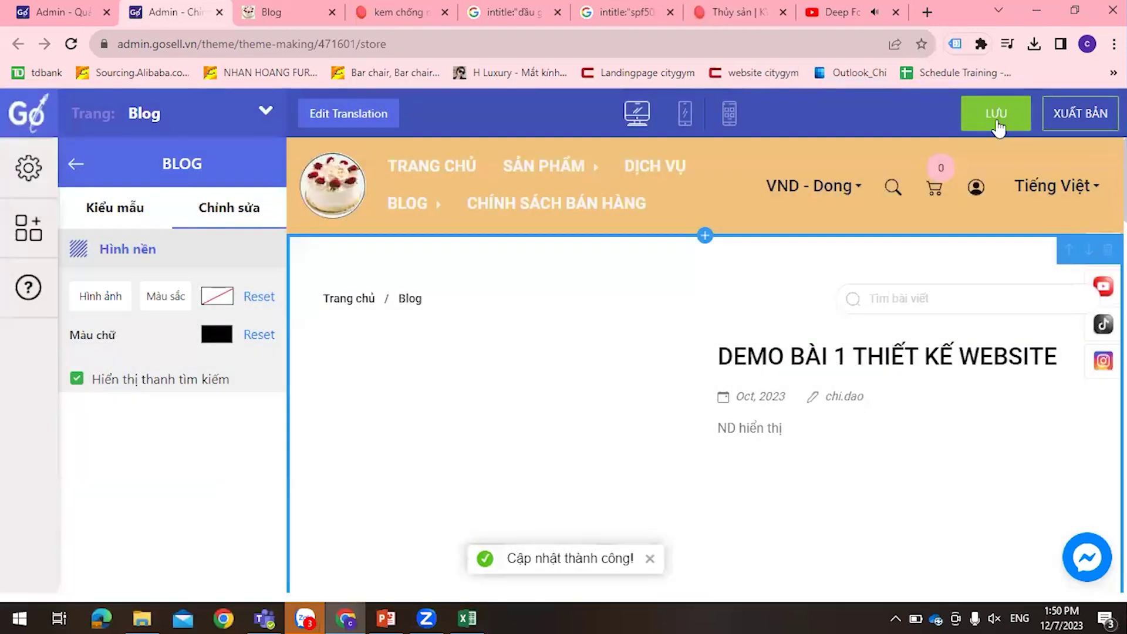
Look through the Blog page preview in the theme editor, from the posts down to the footer and back.
{"action": "scroll", "coordinate": [721, 355], "scroll_direction": "down", "scroll_amount": 10}
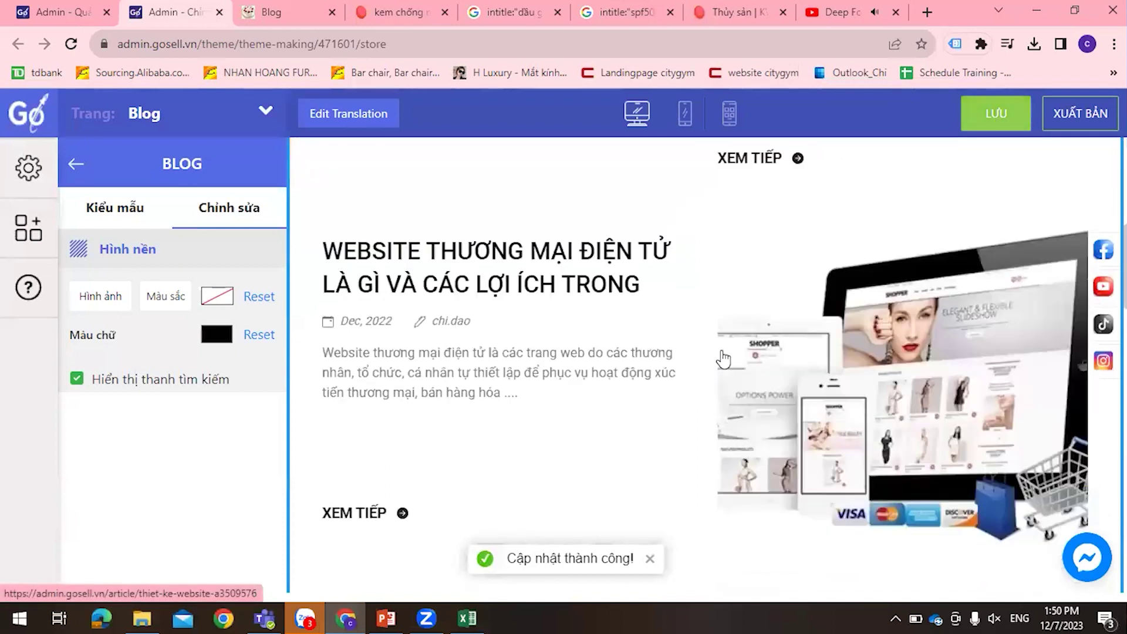
{"action": "scroll", "coordinate": [723, 356], "scroll_direction": "down", "scroll_amount": 5}
{"action": "scroll", "coordinate": [723, 356], "scroll_direction": "up", "scroll_amount": 5}
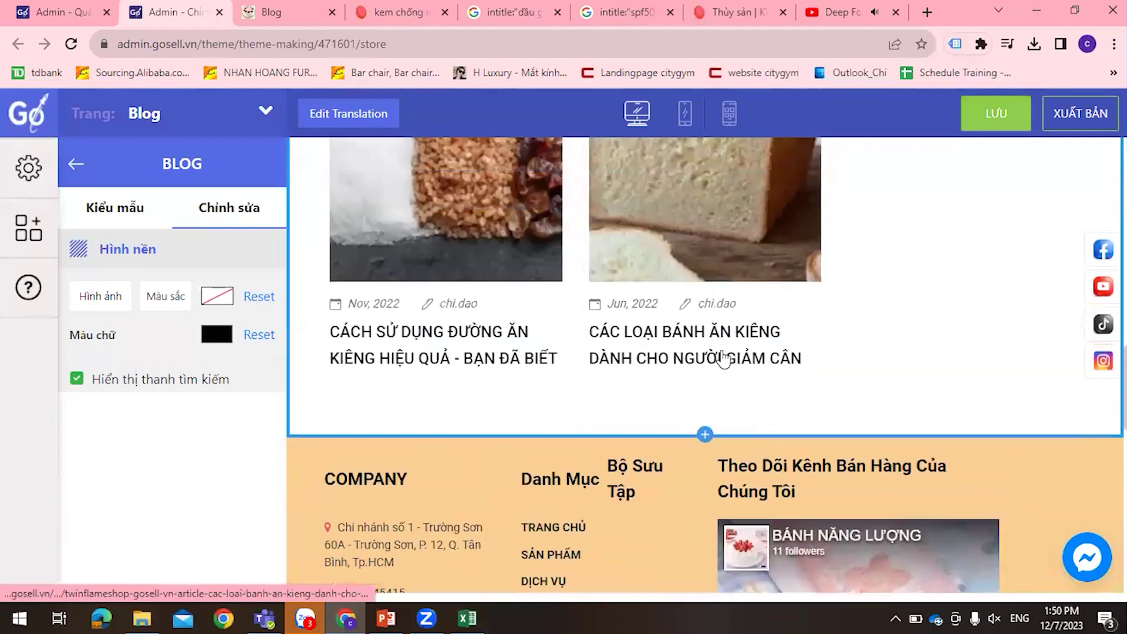
{"action": "scroll", "coordinate": [723, 356], "scroll_direction": "up", "scroll_amount": 15}
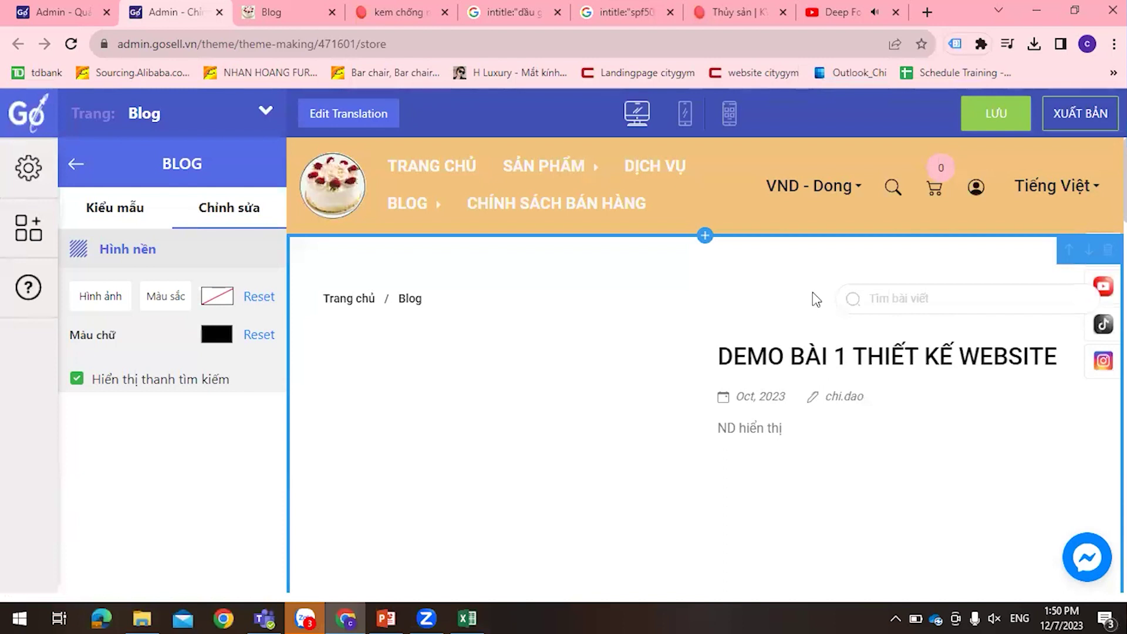
Open the e-commerce website article from the storefront's blog page and look through its layout, recent posts list and content to the end.
{"action": "left_click", "coordinate": [271, 12]}
{"action": "scroll", "coordinate": [558, 271], "scroll_direction": "down", "scroll_amount": 5}
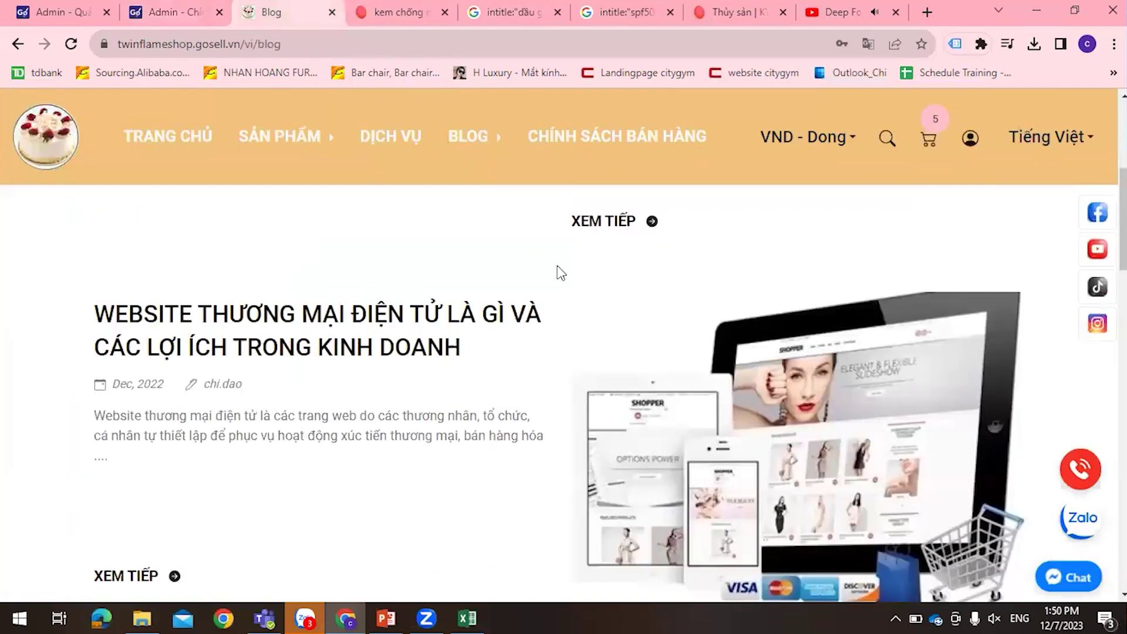
{"action": "scroll", "coordinate": [561, 271], "scroll_direction": "down", "scroll_amount": 1}
{"action": "scroll", "coordinate": [706, 449], "scroll_direction": "down", "scroll_amount": 1}
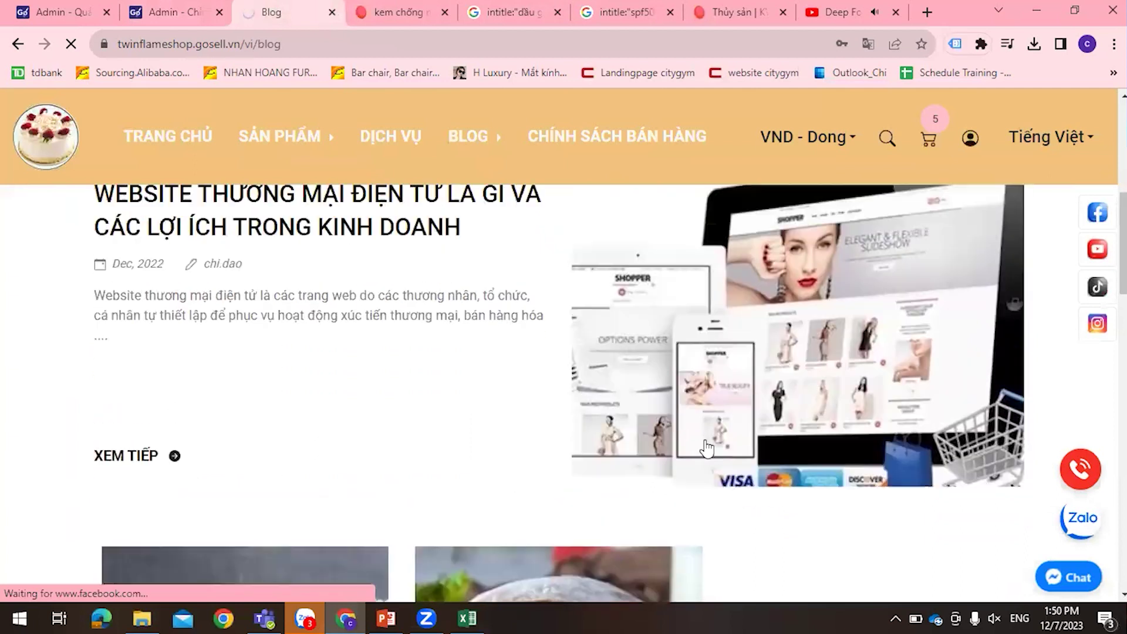
{"action": "left_click", "coordinate": [706, 449]}
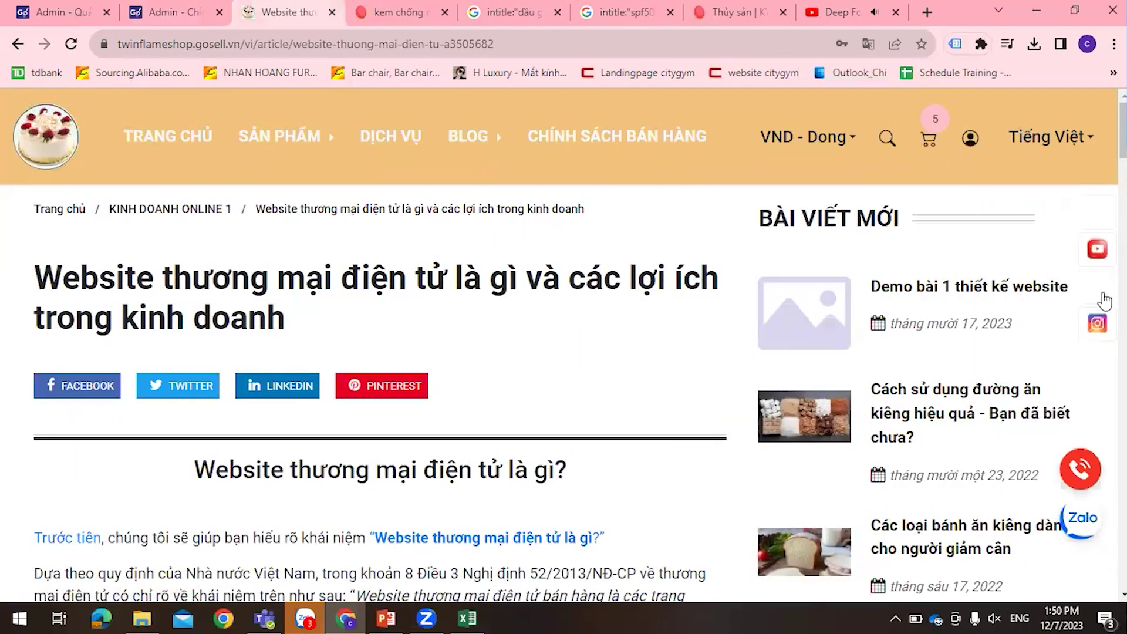
{"action": "left_click", "coordinate": [1093, 218]}
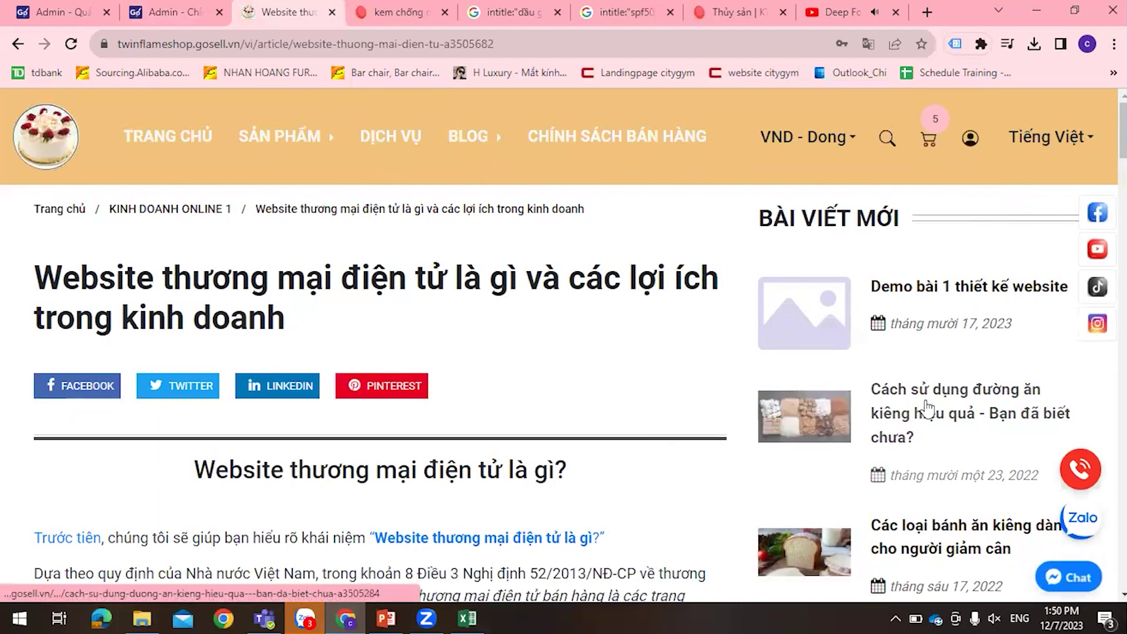
{"action": "scroll", "coordinate": [807, 431], "scroll_direction": "down", "scroll_amount": 15}
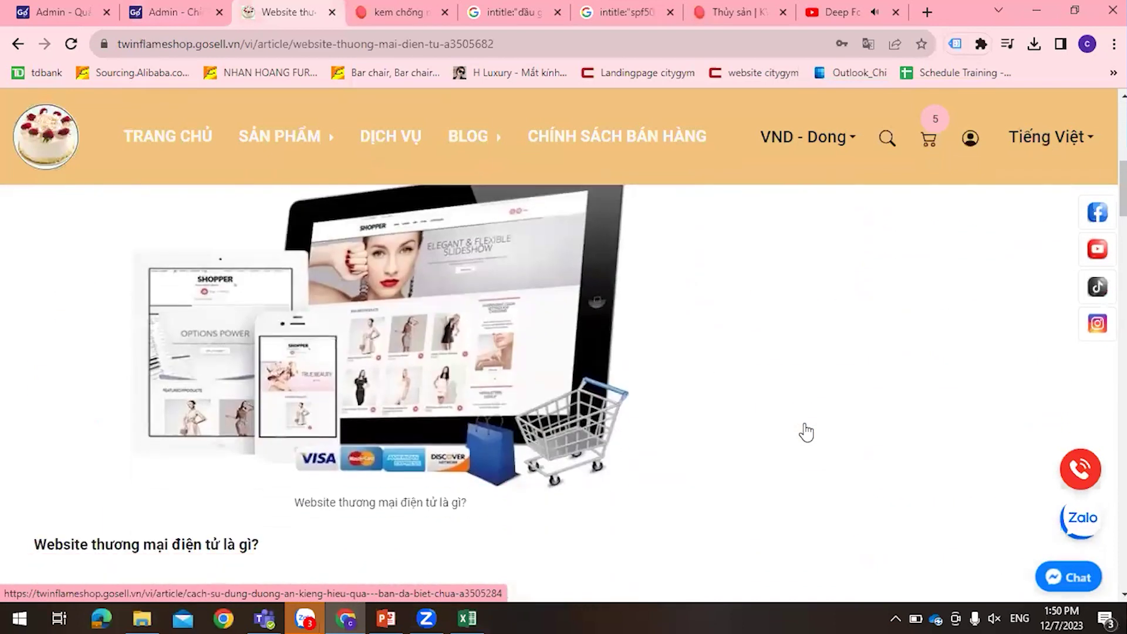
{"action": "scroll", "coordinate": [807, 432], "scroll_direction": "down", "scroll_amount": 12}
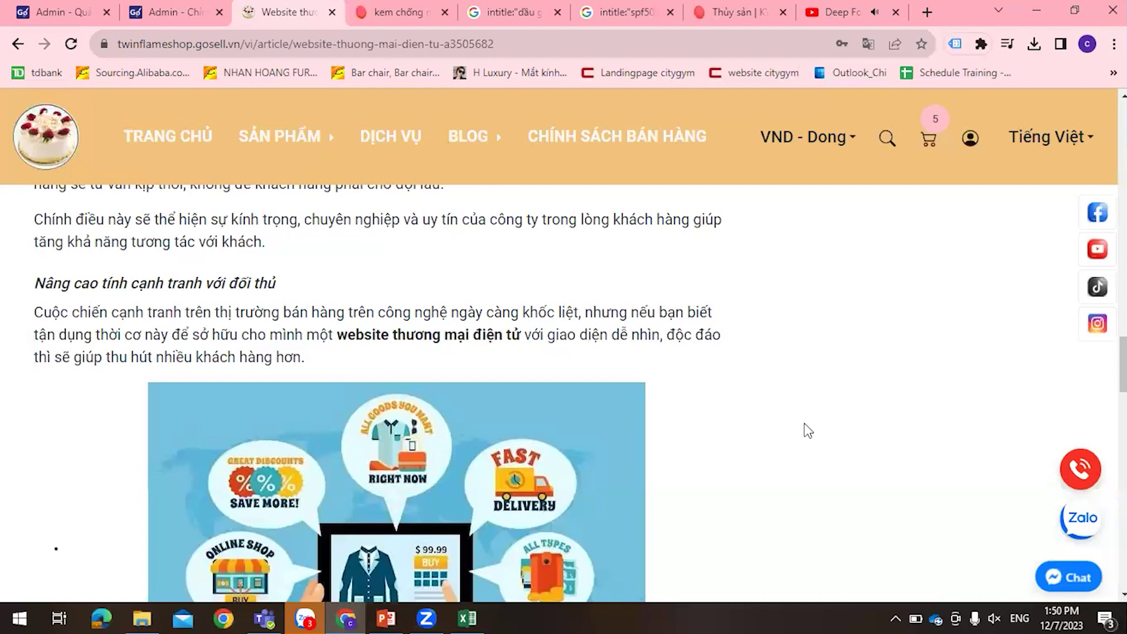
{"action": "scroll", "coordinate": [798, 431], "scroll_direction": "down", "scroll_amount": 15}
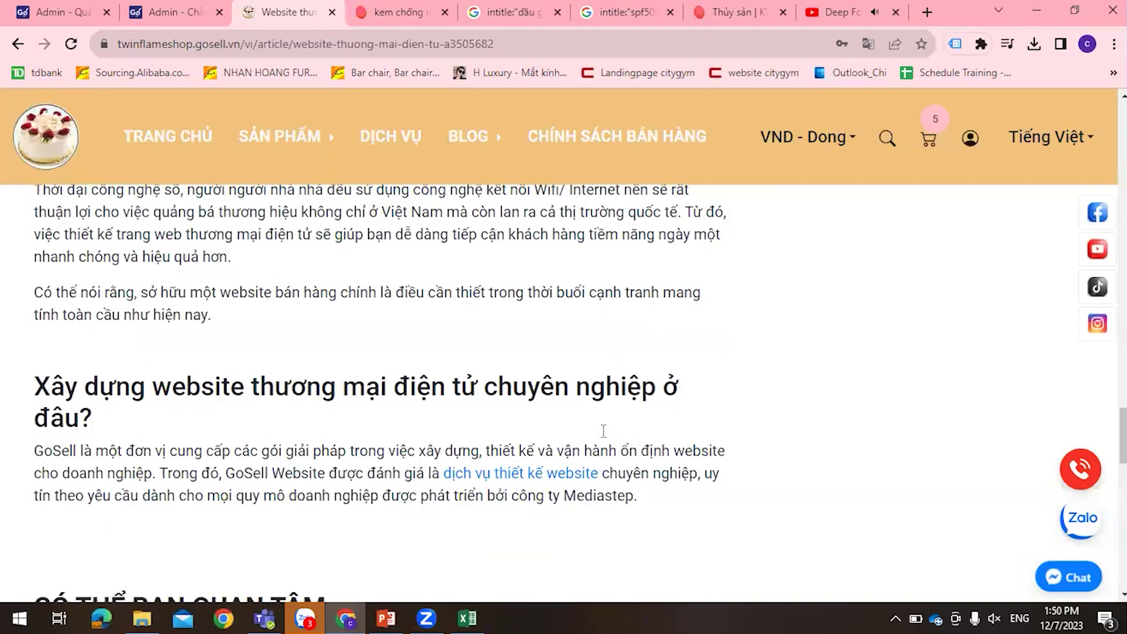
{"action": "scroll", "coordinate": [603, 431], "scroll_direction": "up", "scroll_amount": 4}
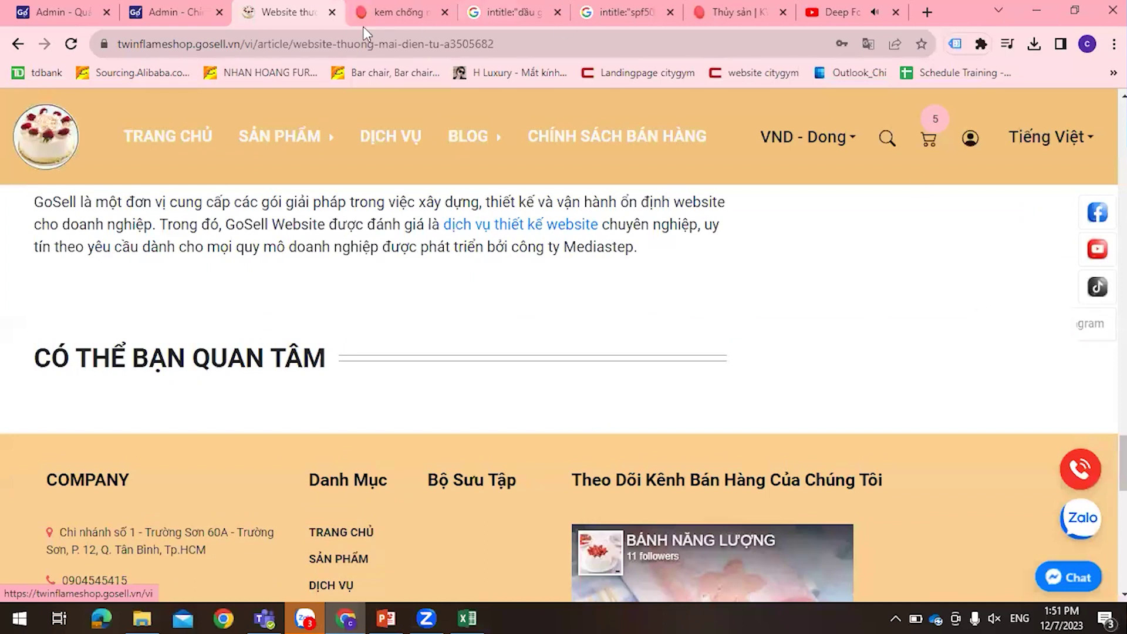
Examine the article's full URL, highlighting the slug "website-thuong-mai-dien-tu" and the ID suffix "a3505682".
{"action": "left_click", "coordinate": [448, 46]}
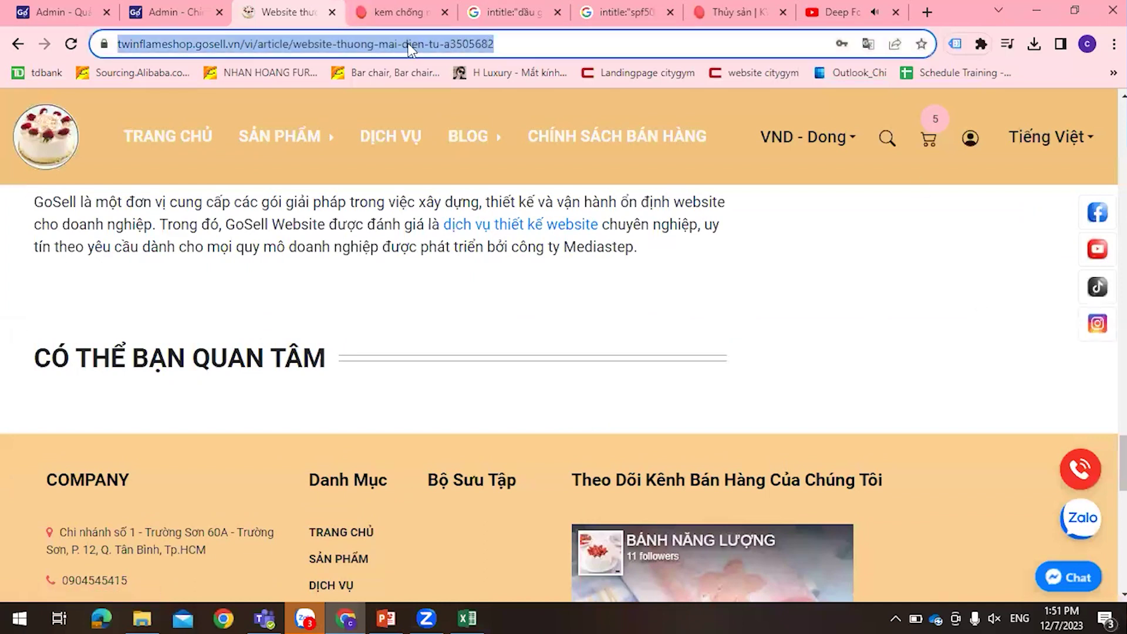
{"action": "left_click", "coordinate": [471, 48]}
{"action": "left_click_drag", "start_coordinate": [345, 45], "coordinate": [560, 43]}
{"action": "left_click", "coordinate": [337, 47]}
{"action": "left_click_drag", "start_coordinate": [119, 47], "coordinate": [567, 42]}
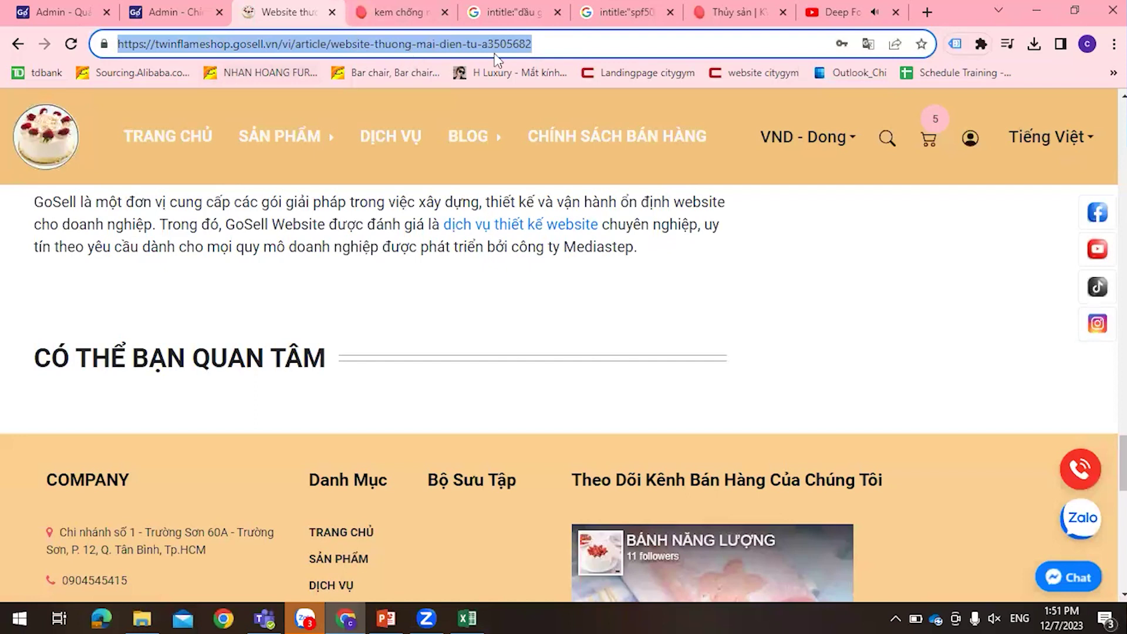
{"action": "left_click", "coordinate": [524, 46]}
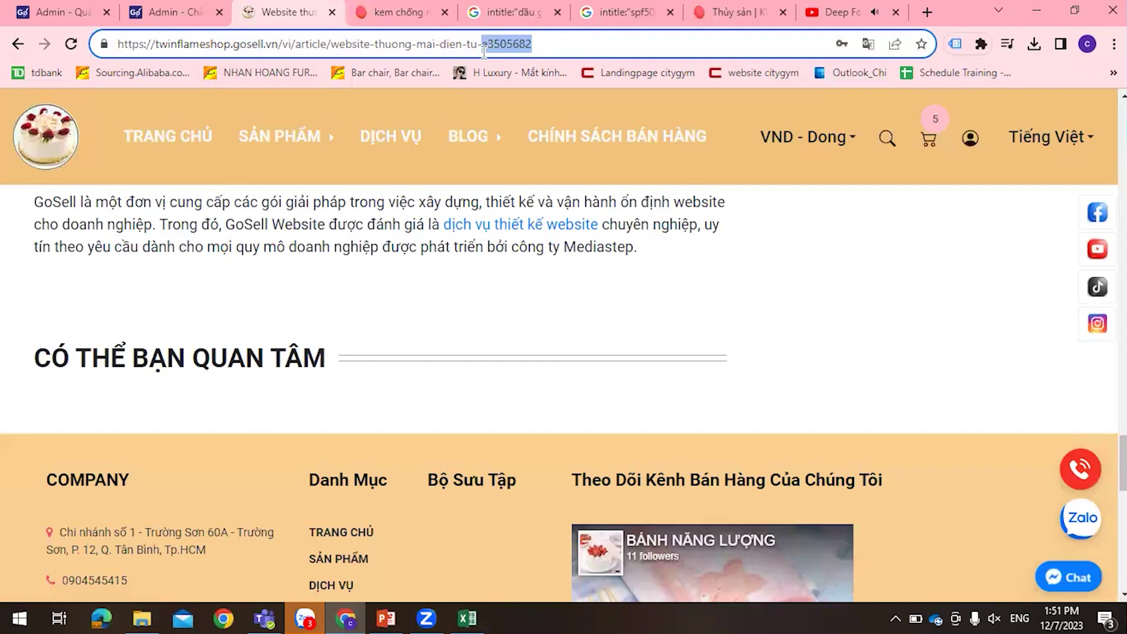
{"action": "left_click", "coordinate": [514, 51]}
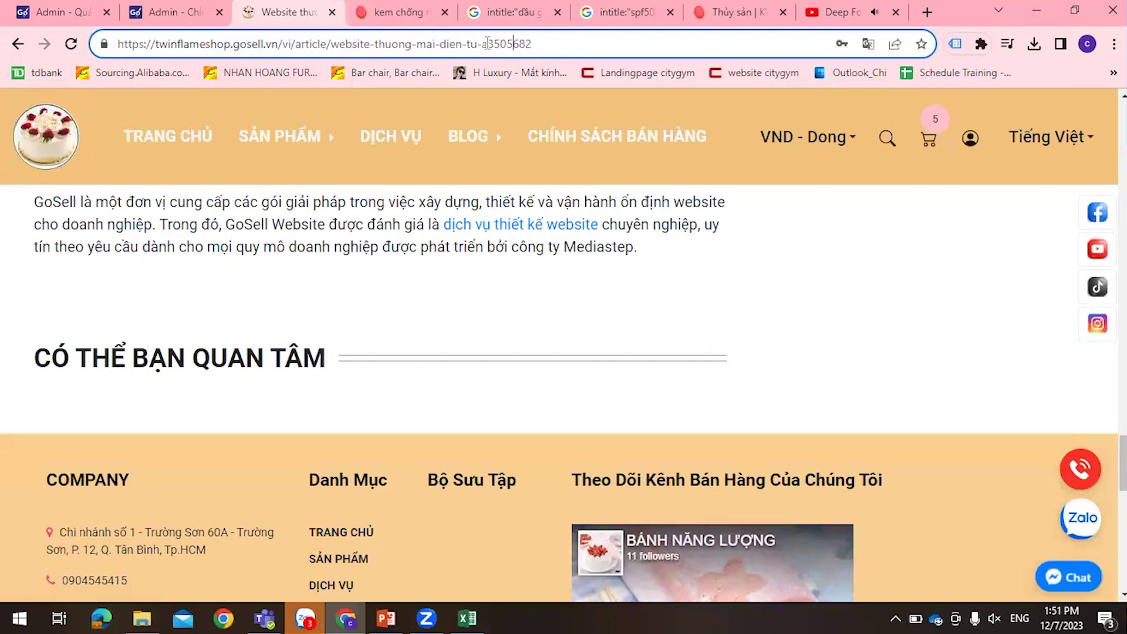